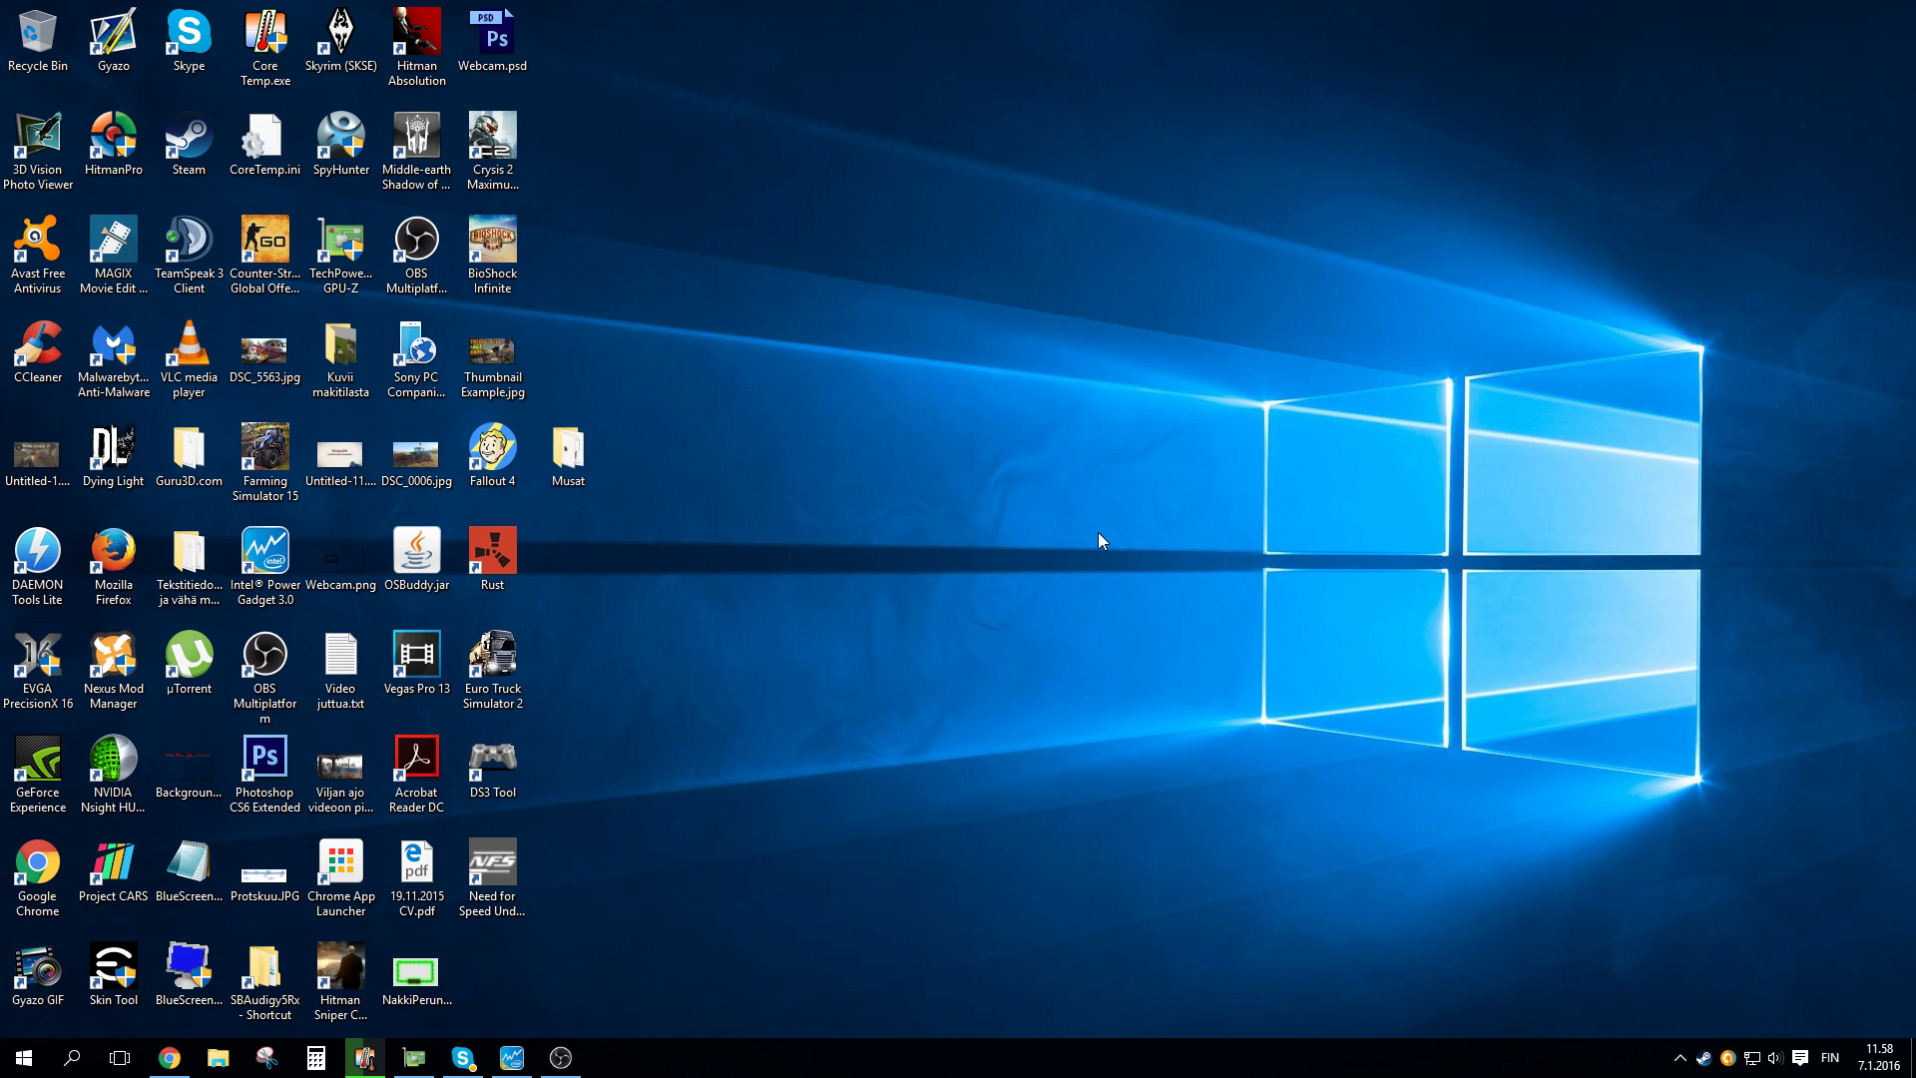
pyautogui.click(249, 467)
pyautogui.moveTo(254, 467); pyautogui.dragTo(786, 467)
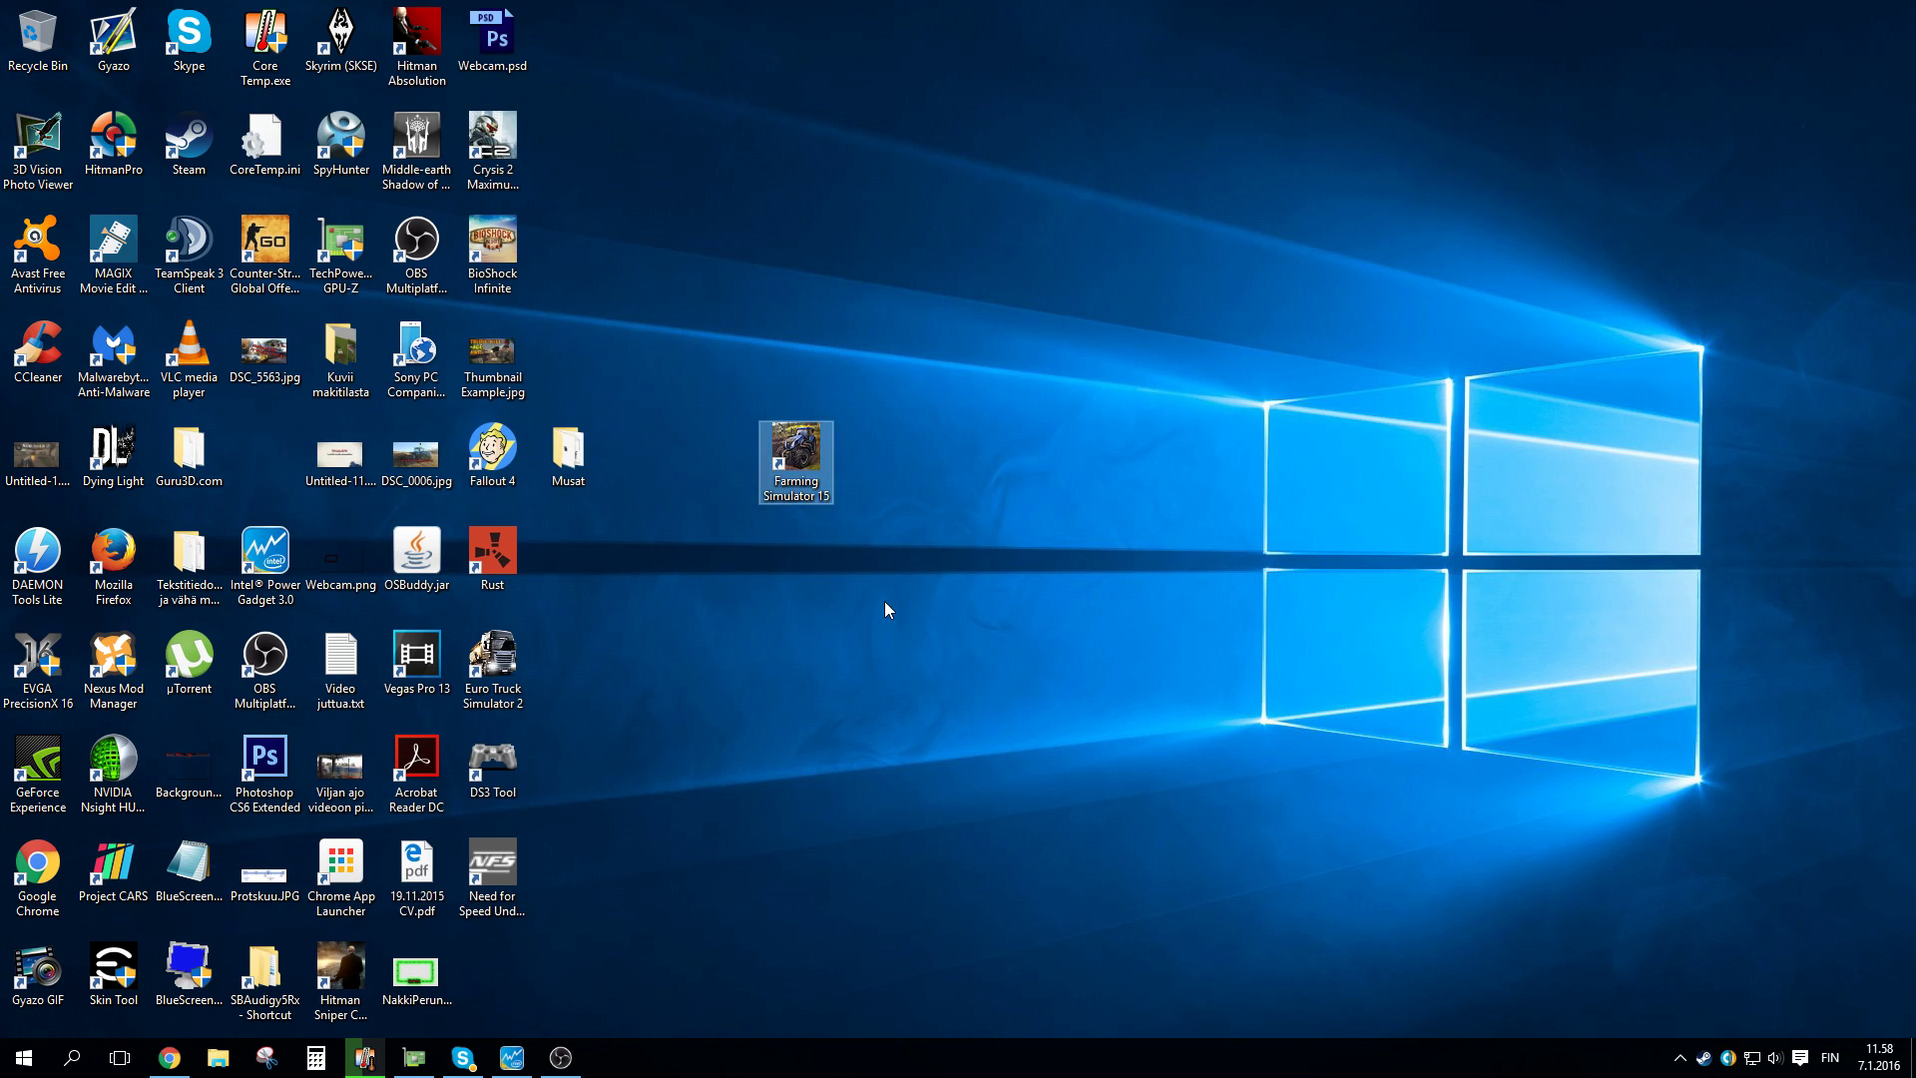
pyautogui.hotkey('ctrl', 'z')
pyautogui.click(842, 737)
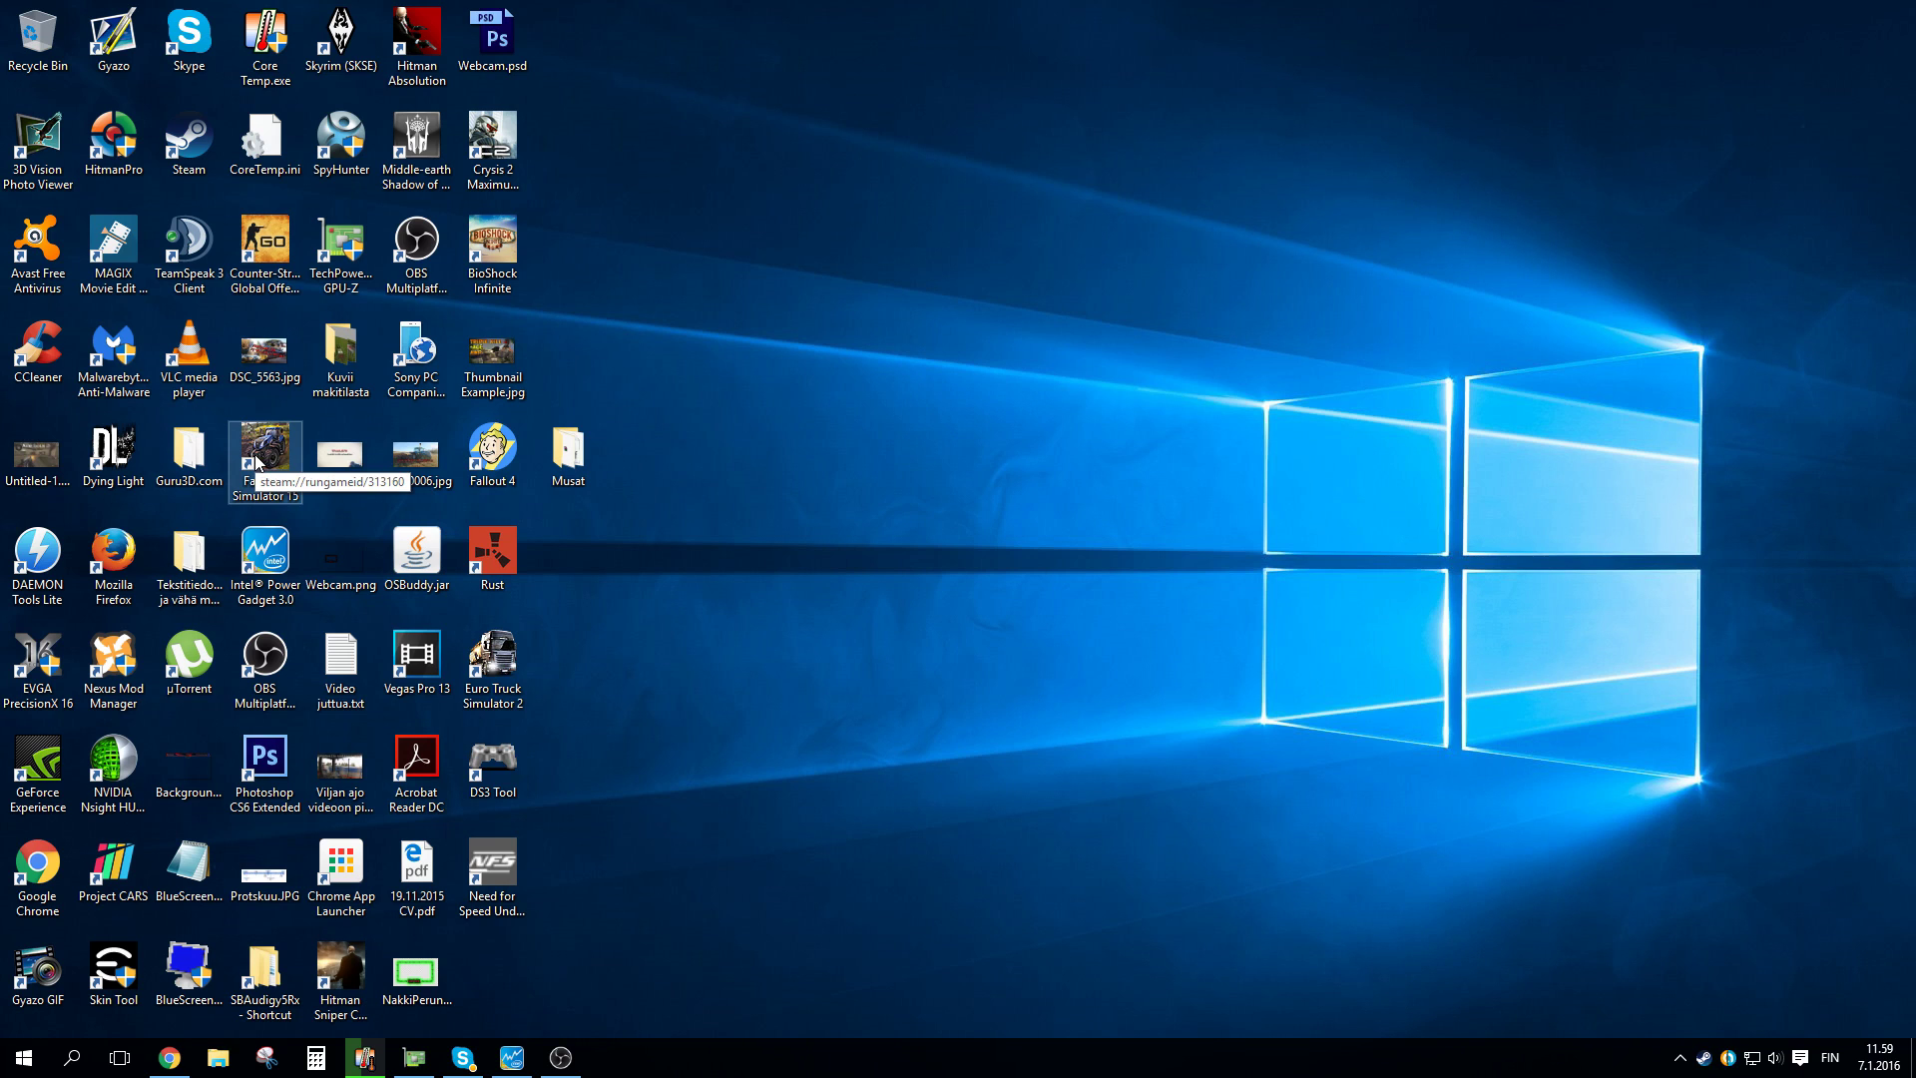
# Launch Farming Simulator 15 and open the installed mods list from the game's options.
pyautogui.doubleClick(256, 461)
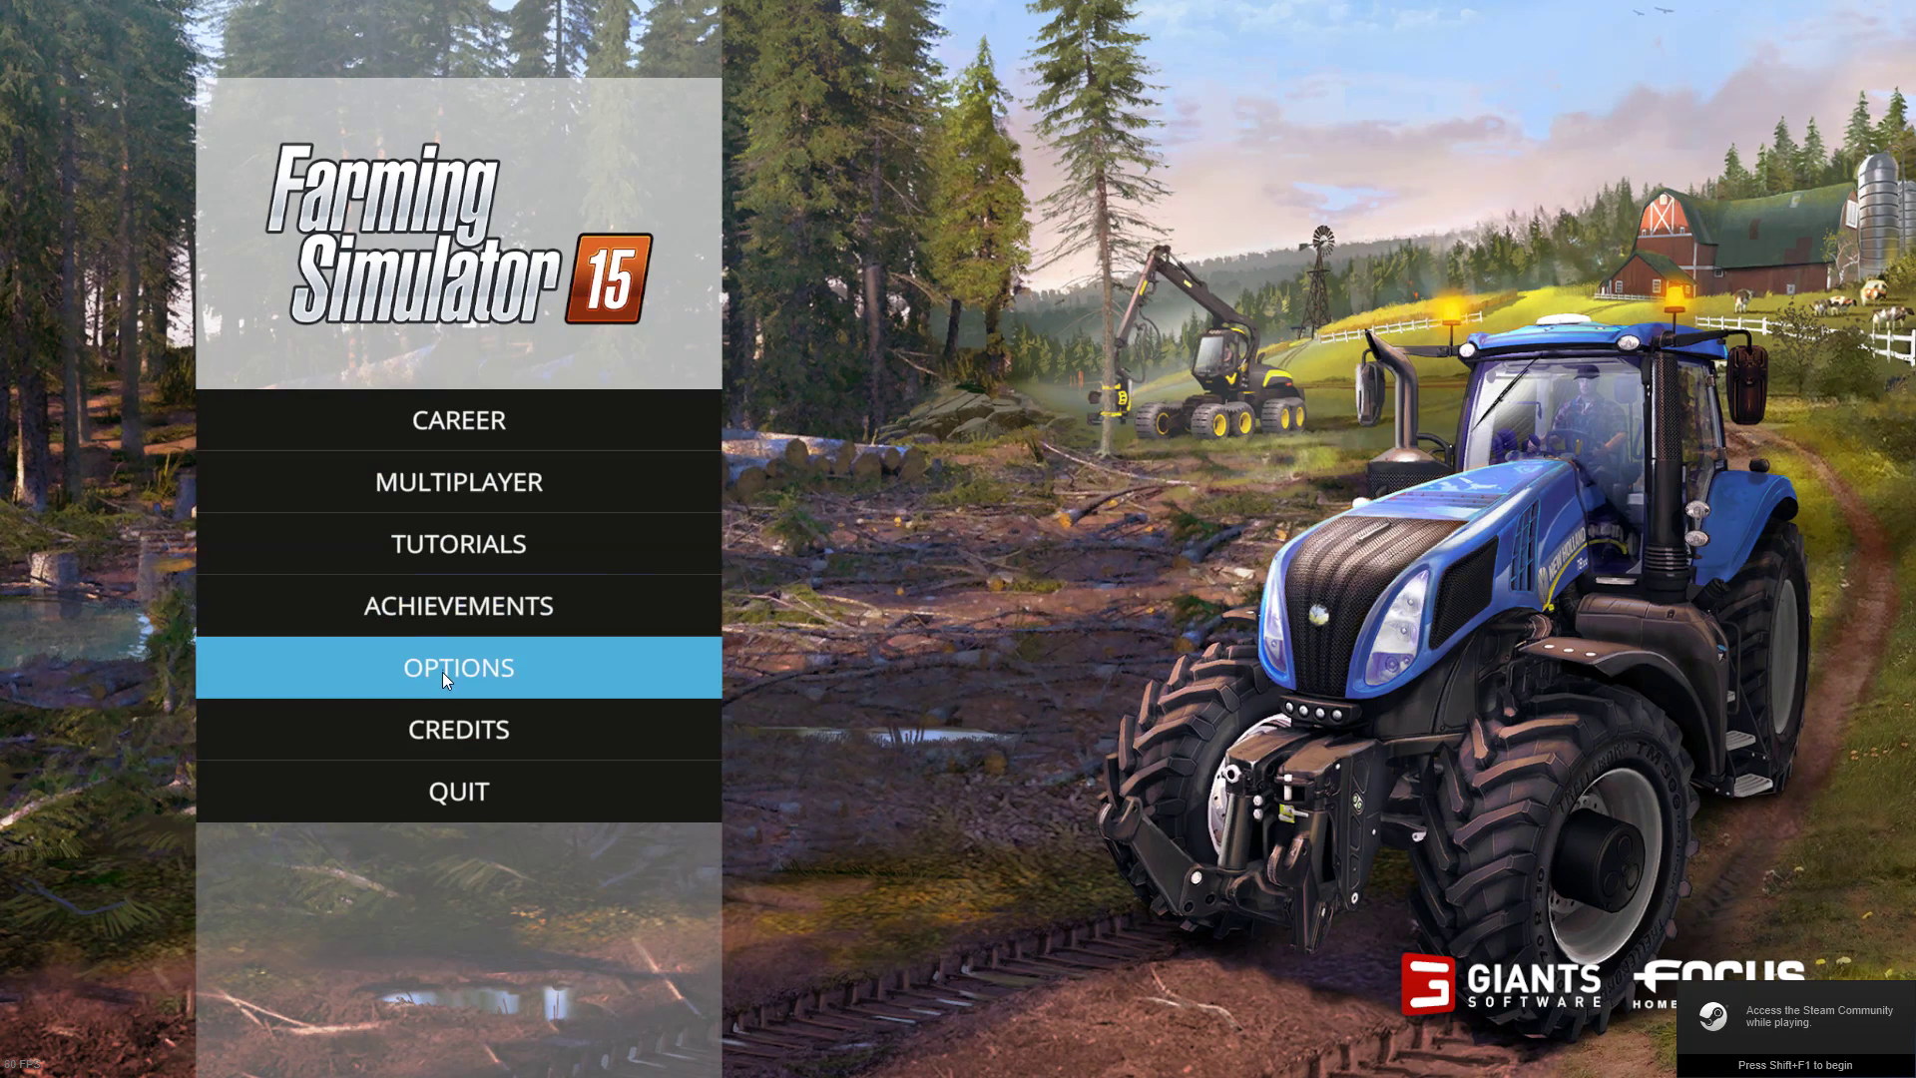
pyautogui.click(442, 673)
pyautogui.click(758, 902)
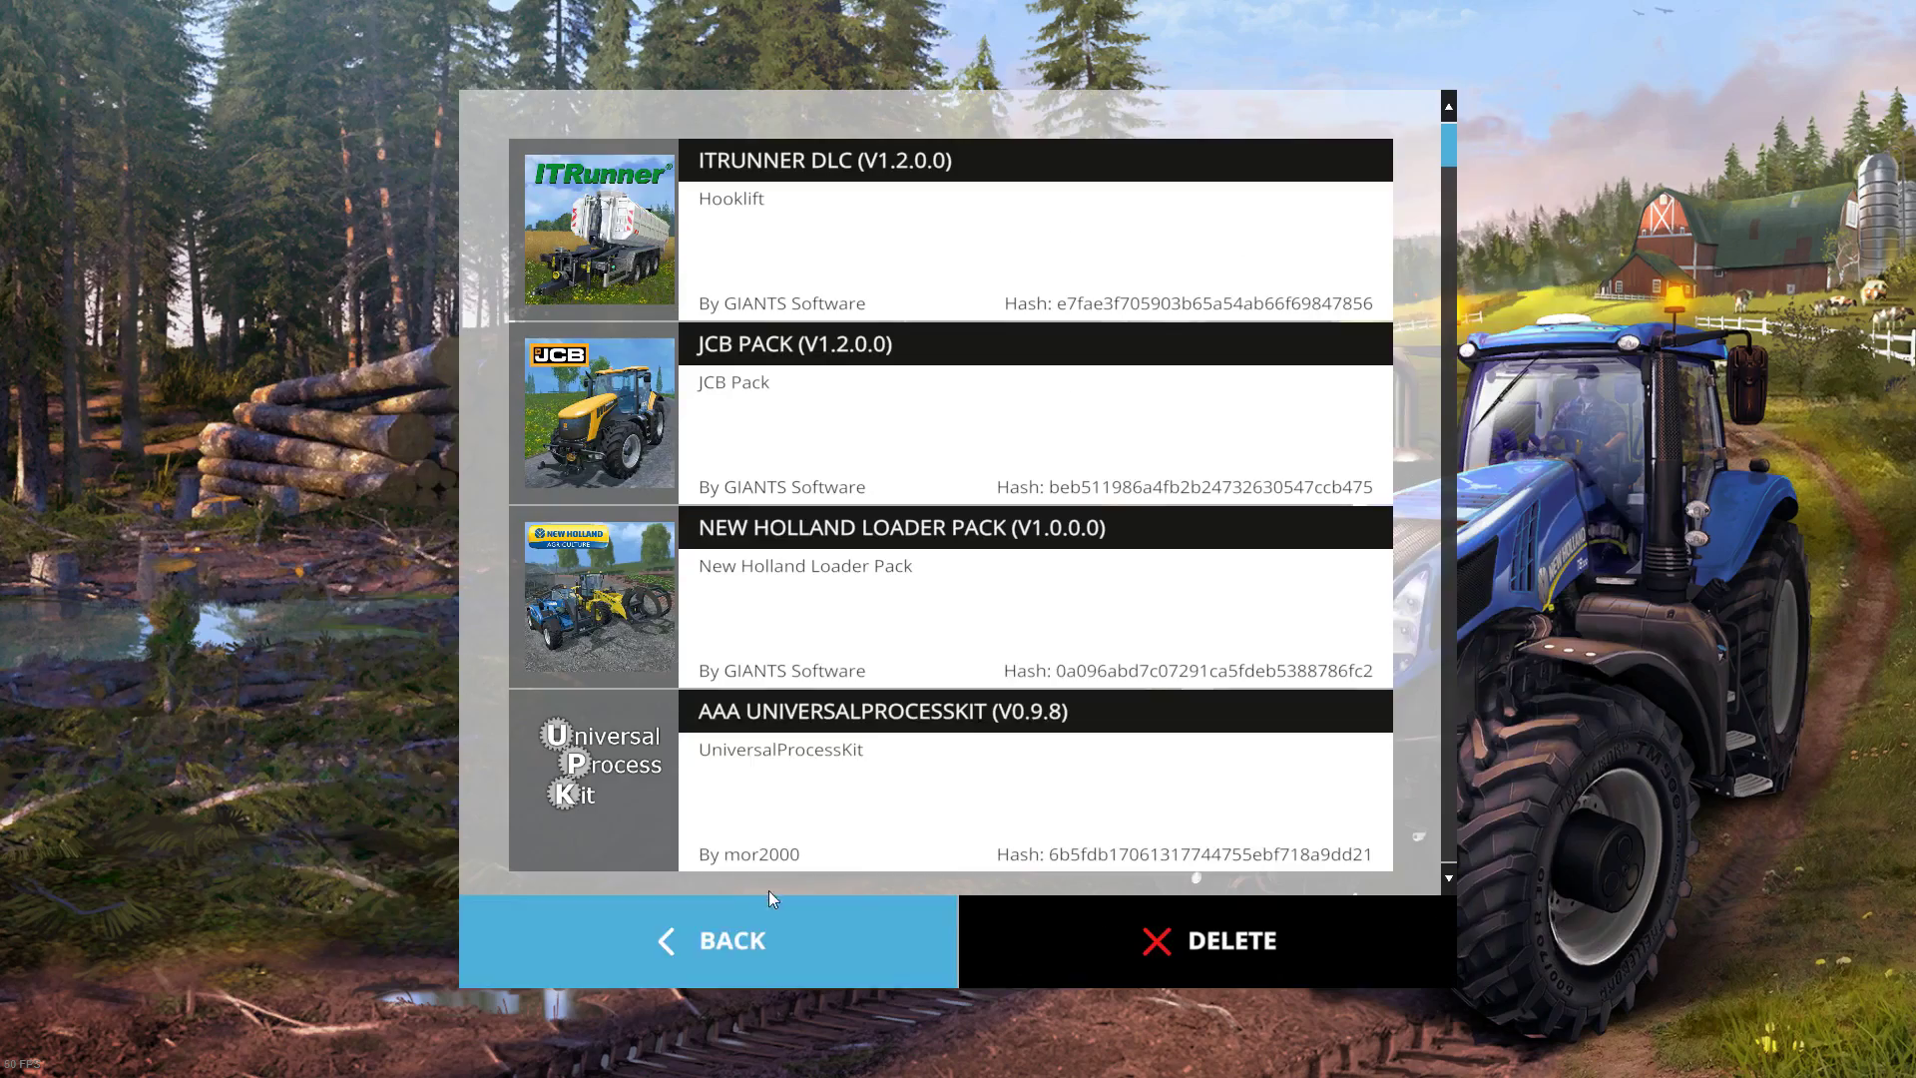
# Look through the installed mods, from the official DLC packs to the tractors, implements and script mods.
pyautogui.scroll(-15, 799, 566)
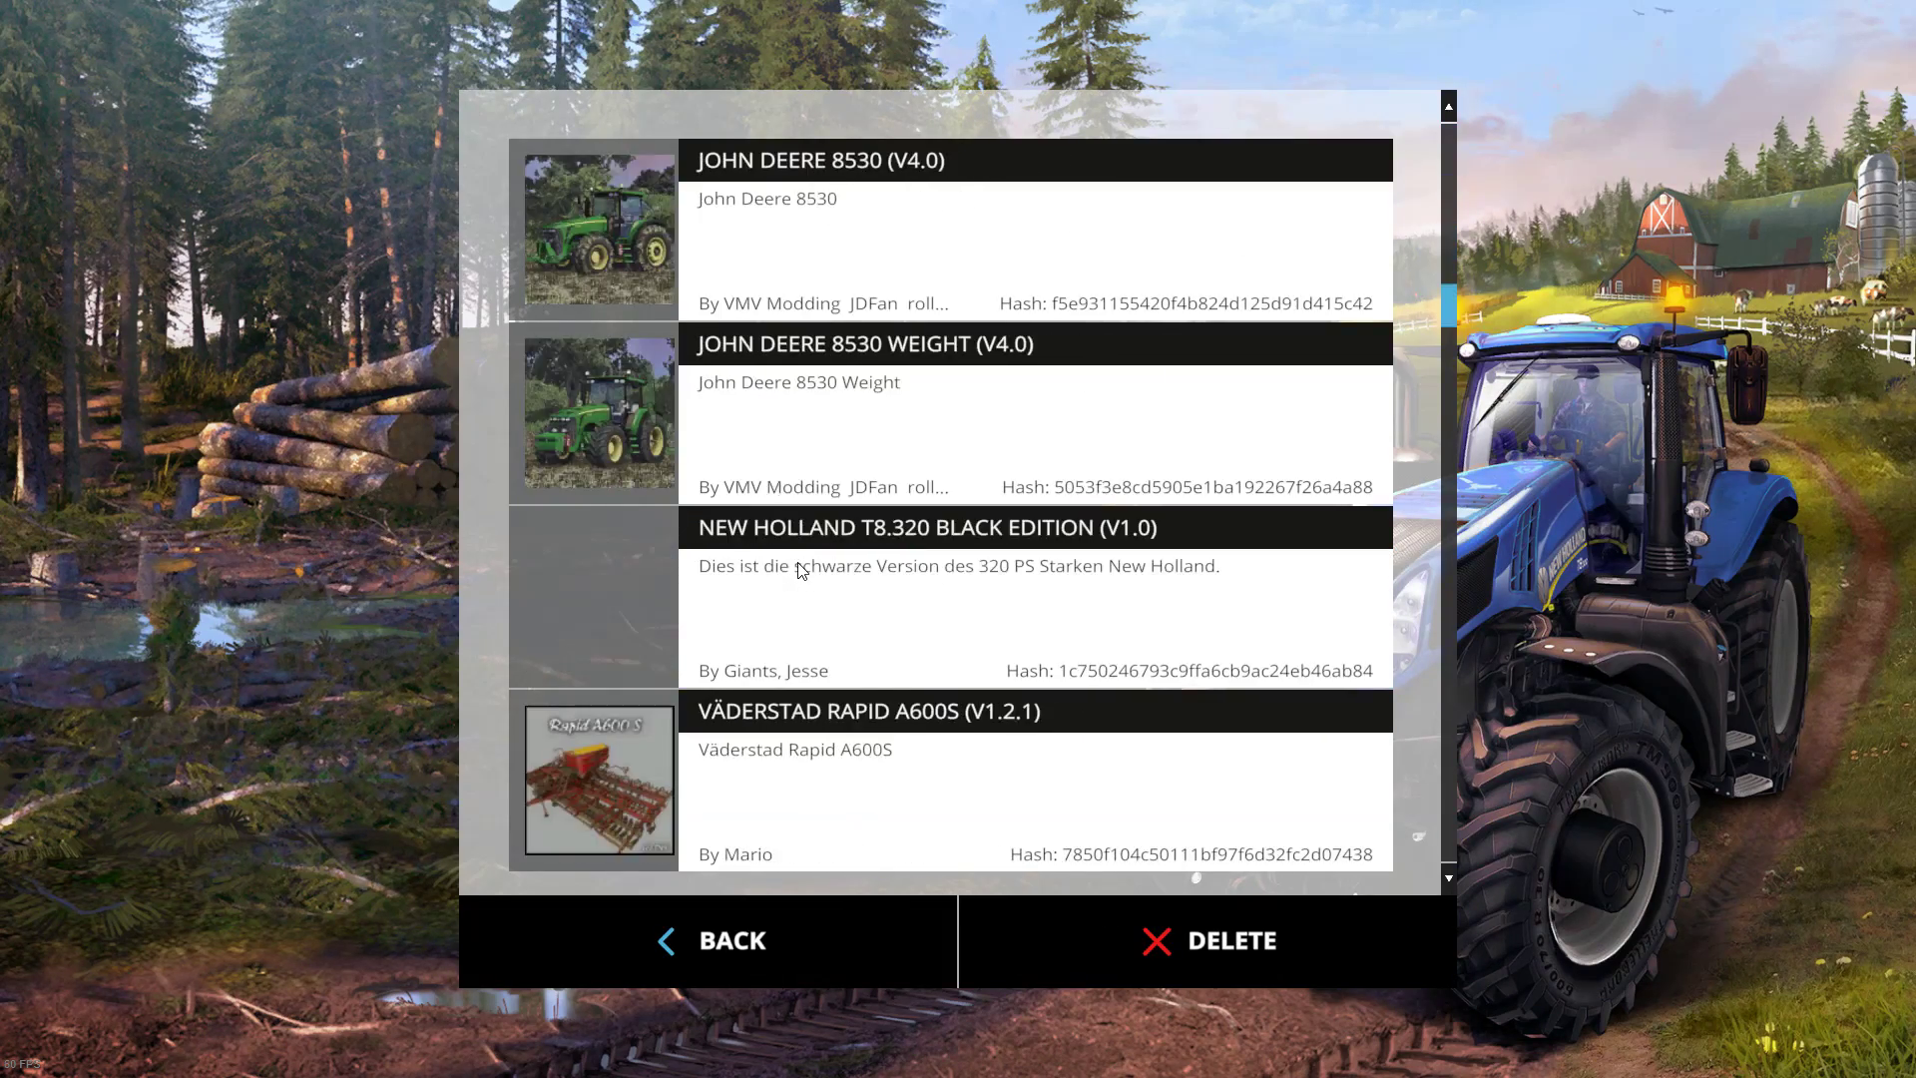
pyautogui.scroll(-20, 799, 566)
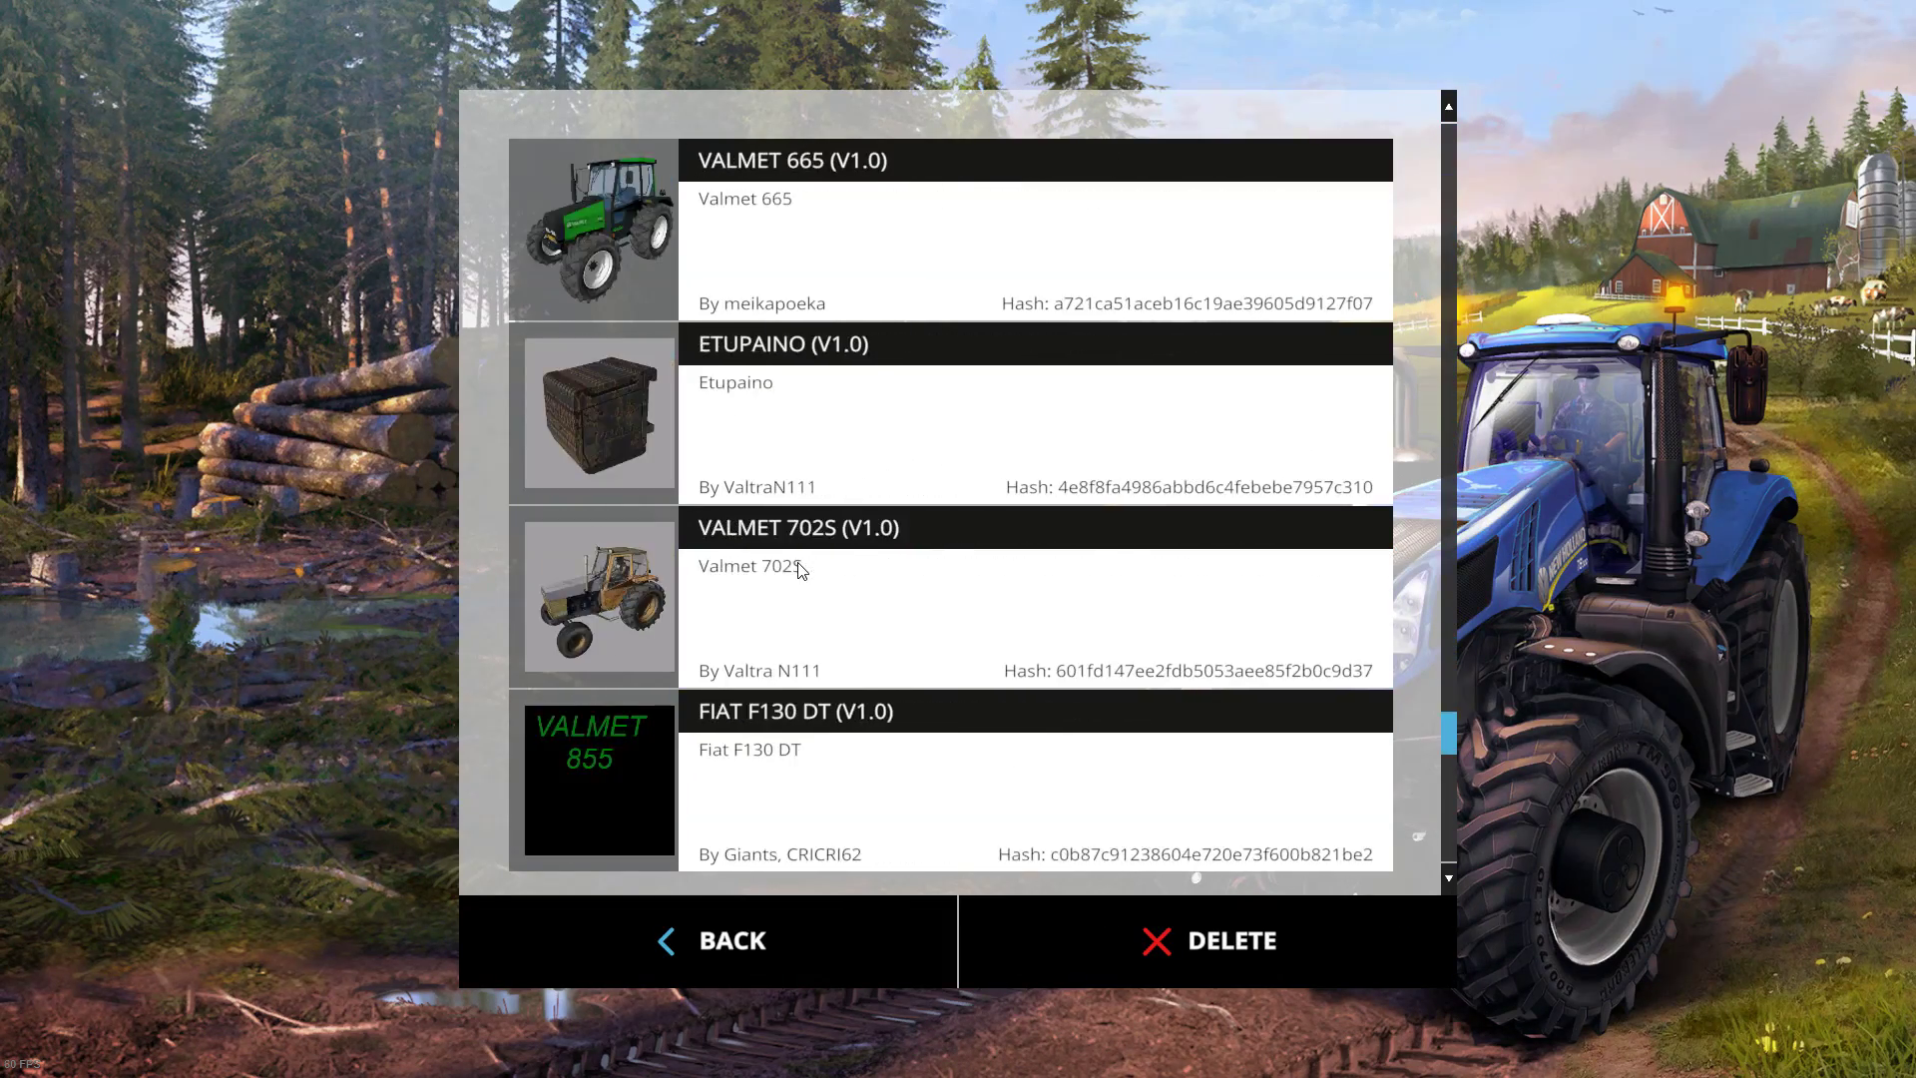
pyautogui.scroll(15, 800, 566)
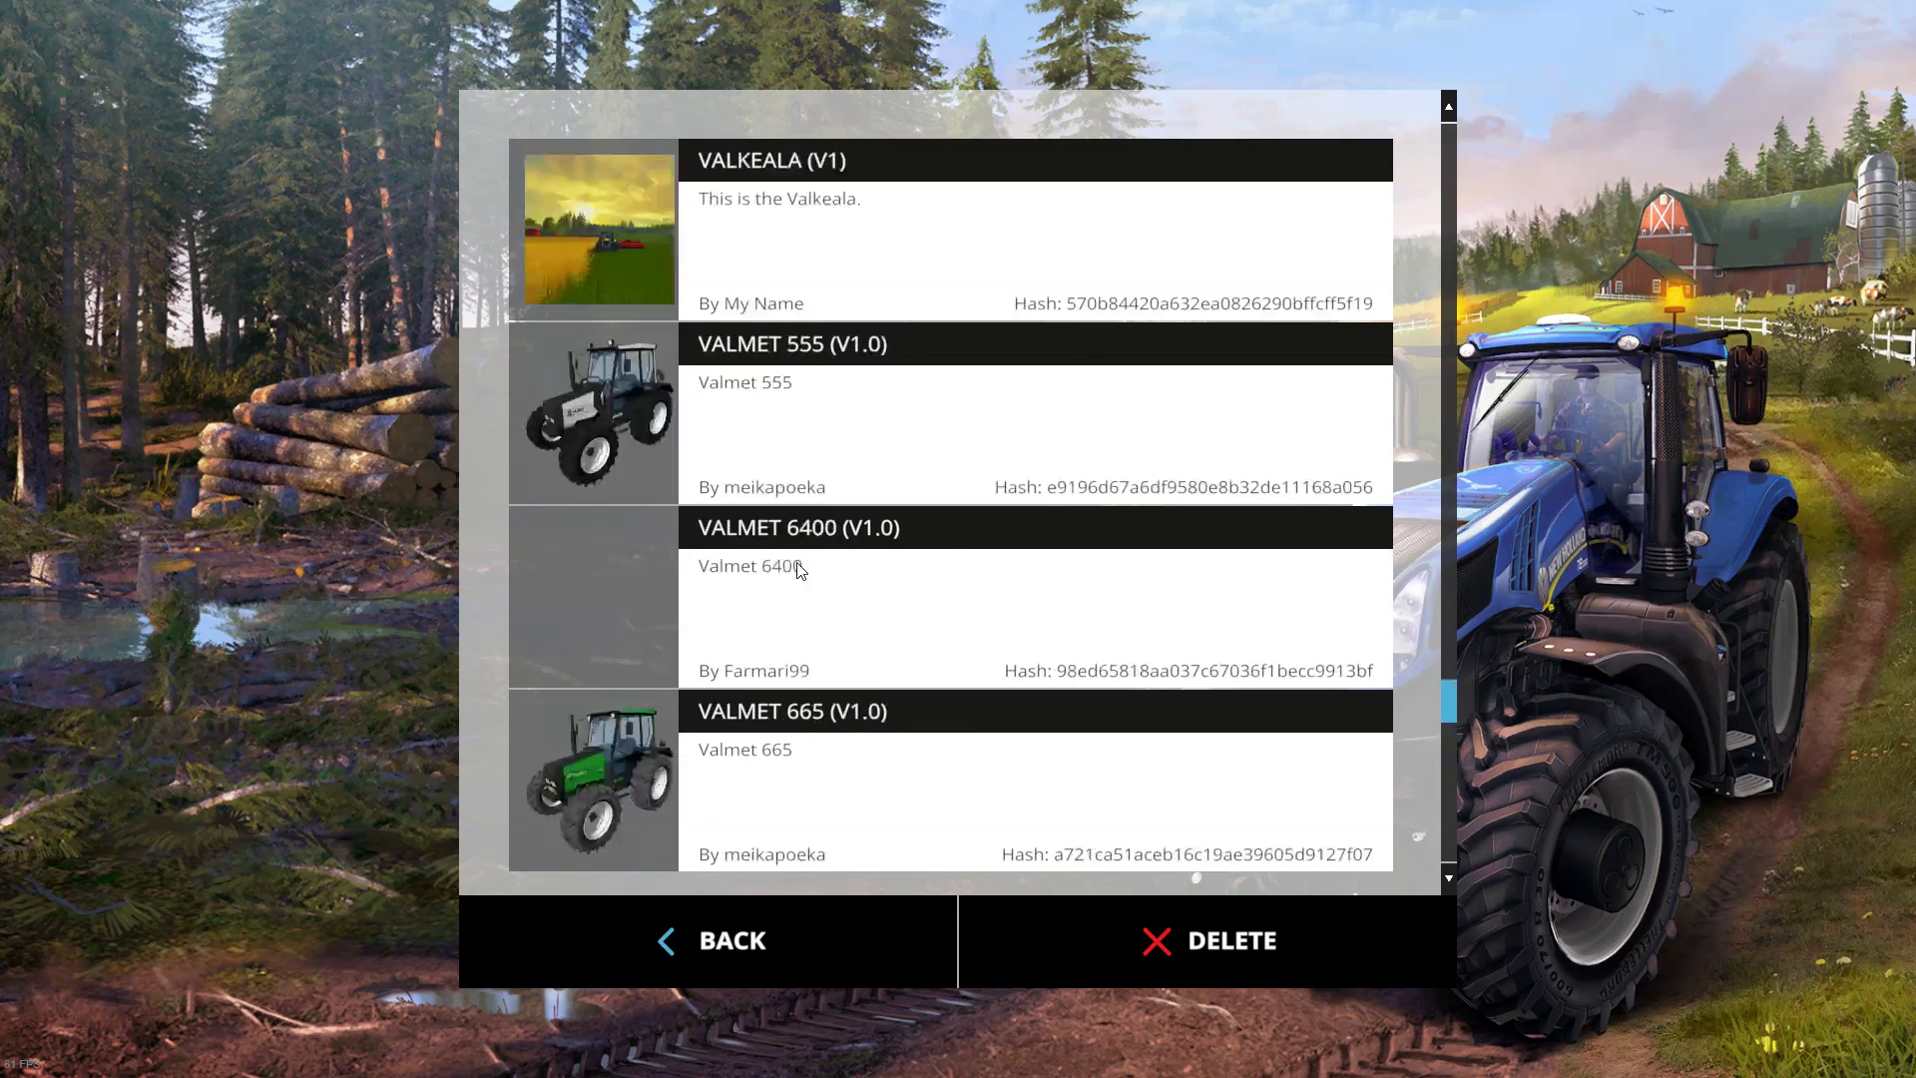
pyautogui.scroll(15, 804, 570)
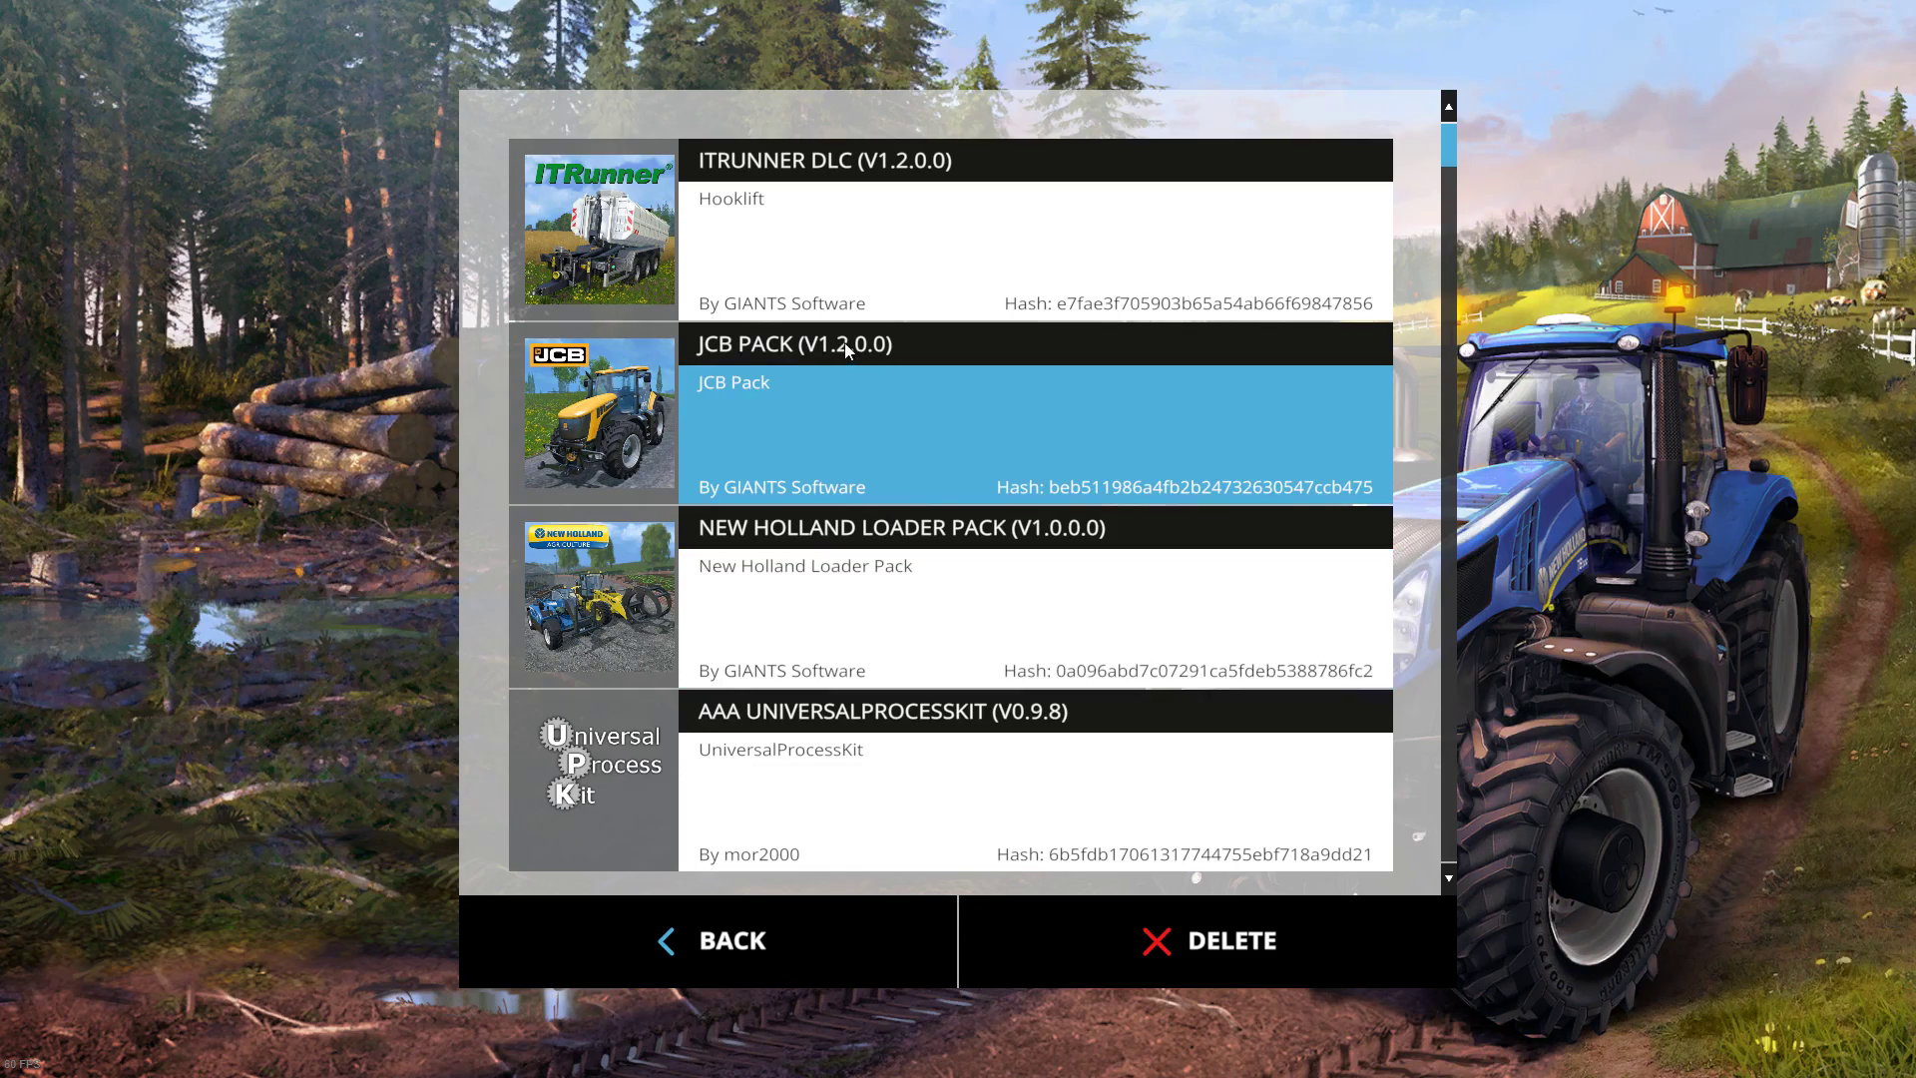
pyautogui.scroll(-8, 966, 529)
pyautogui.scroll(-20, 966, 540)
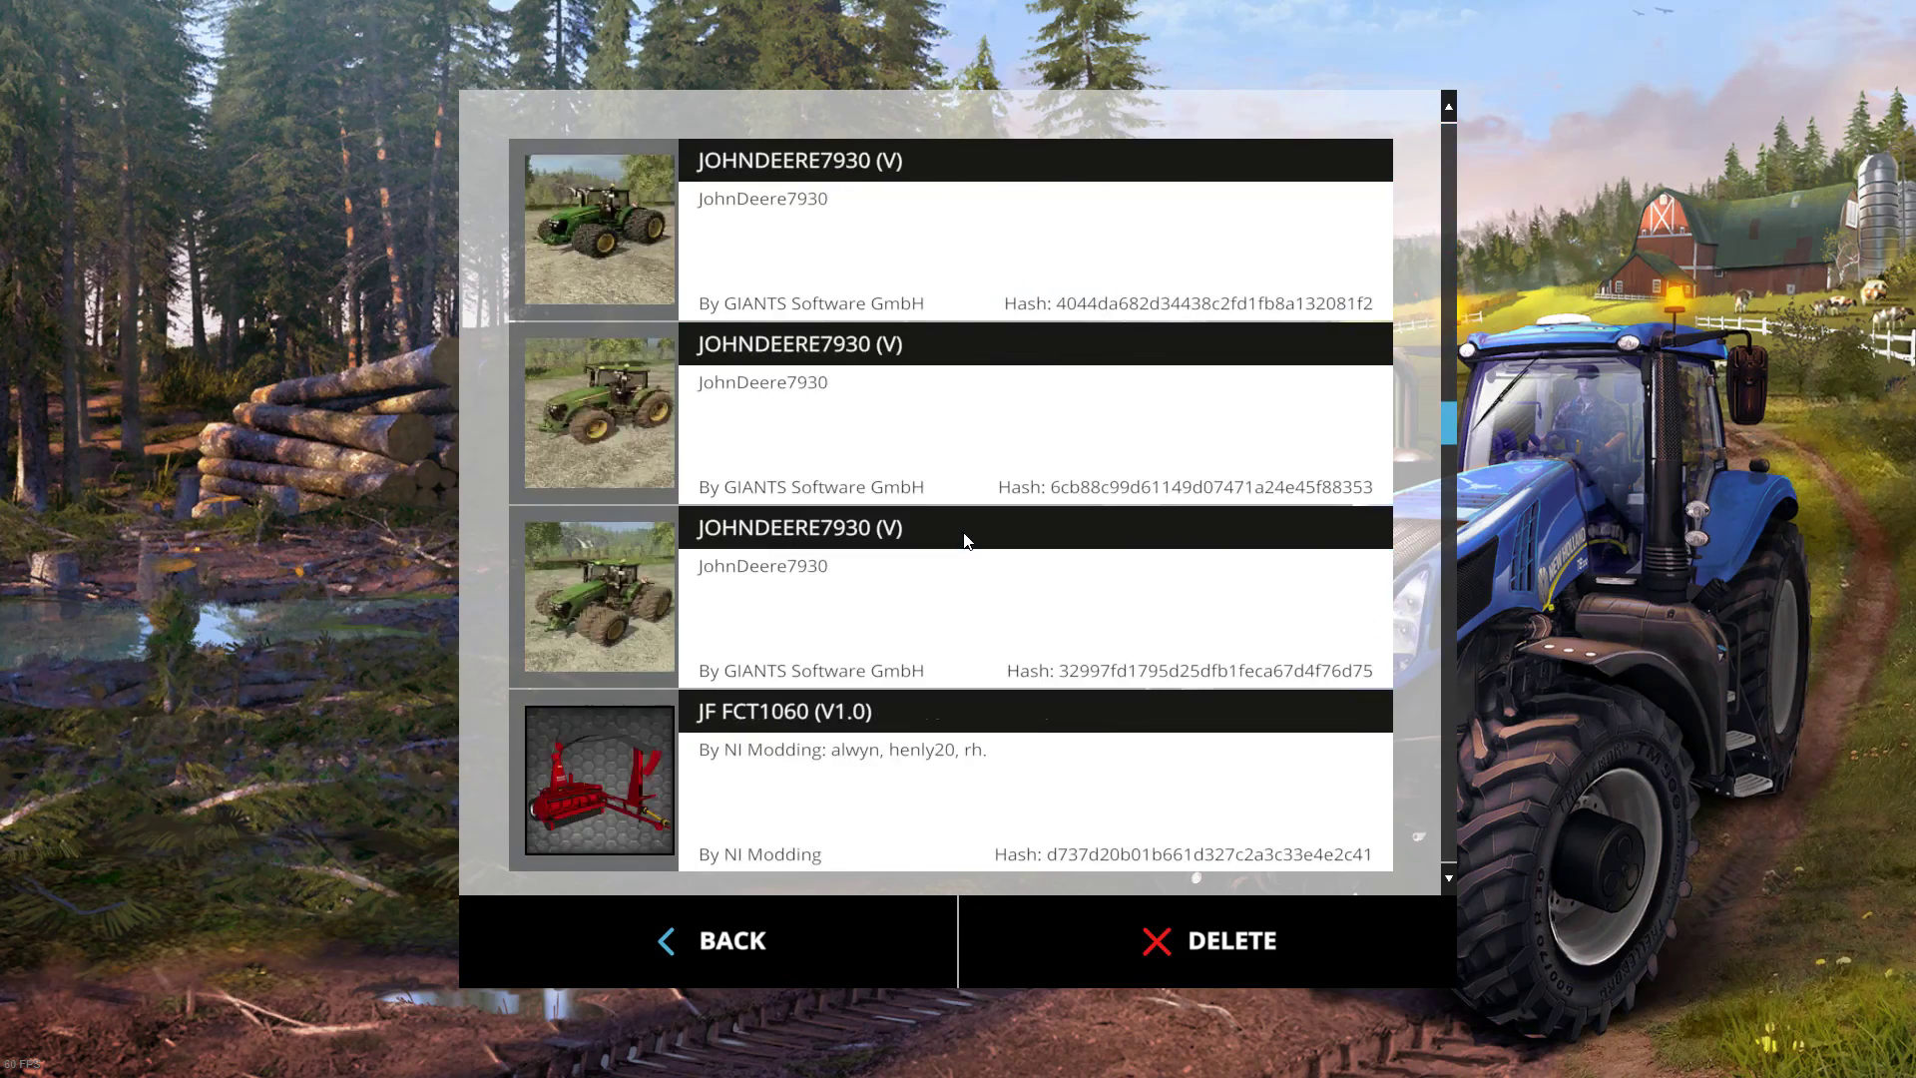
pyautogui.scroll(-15, 966, 540)
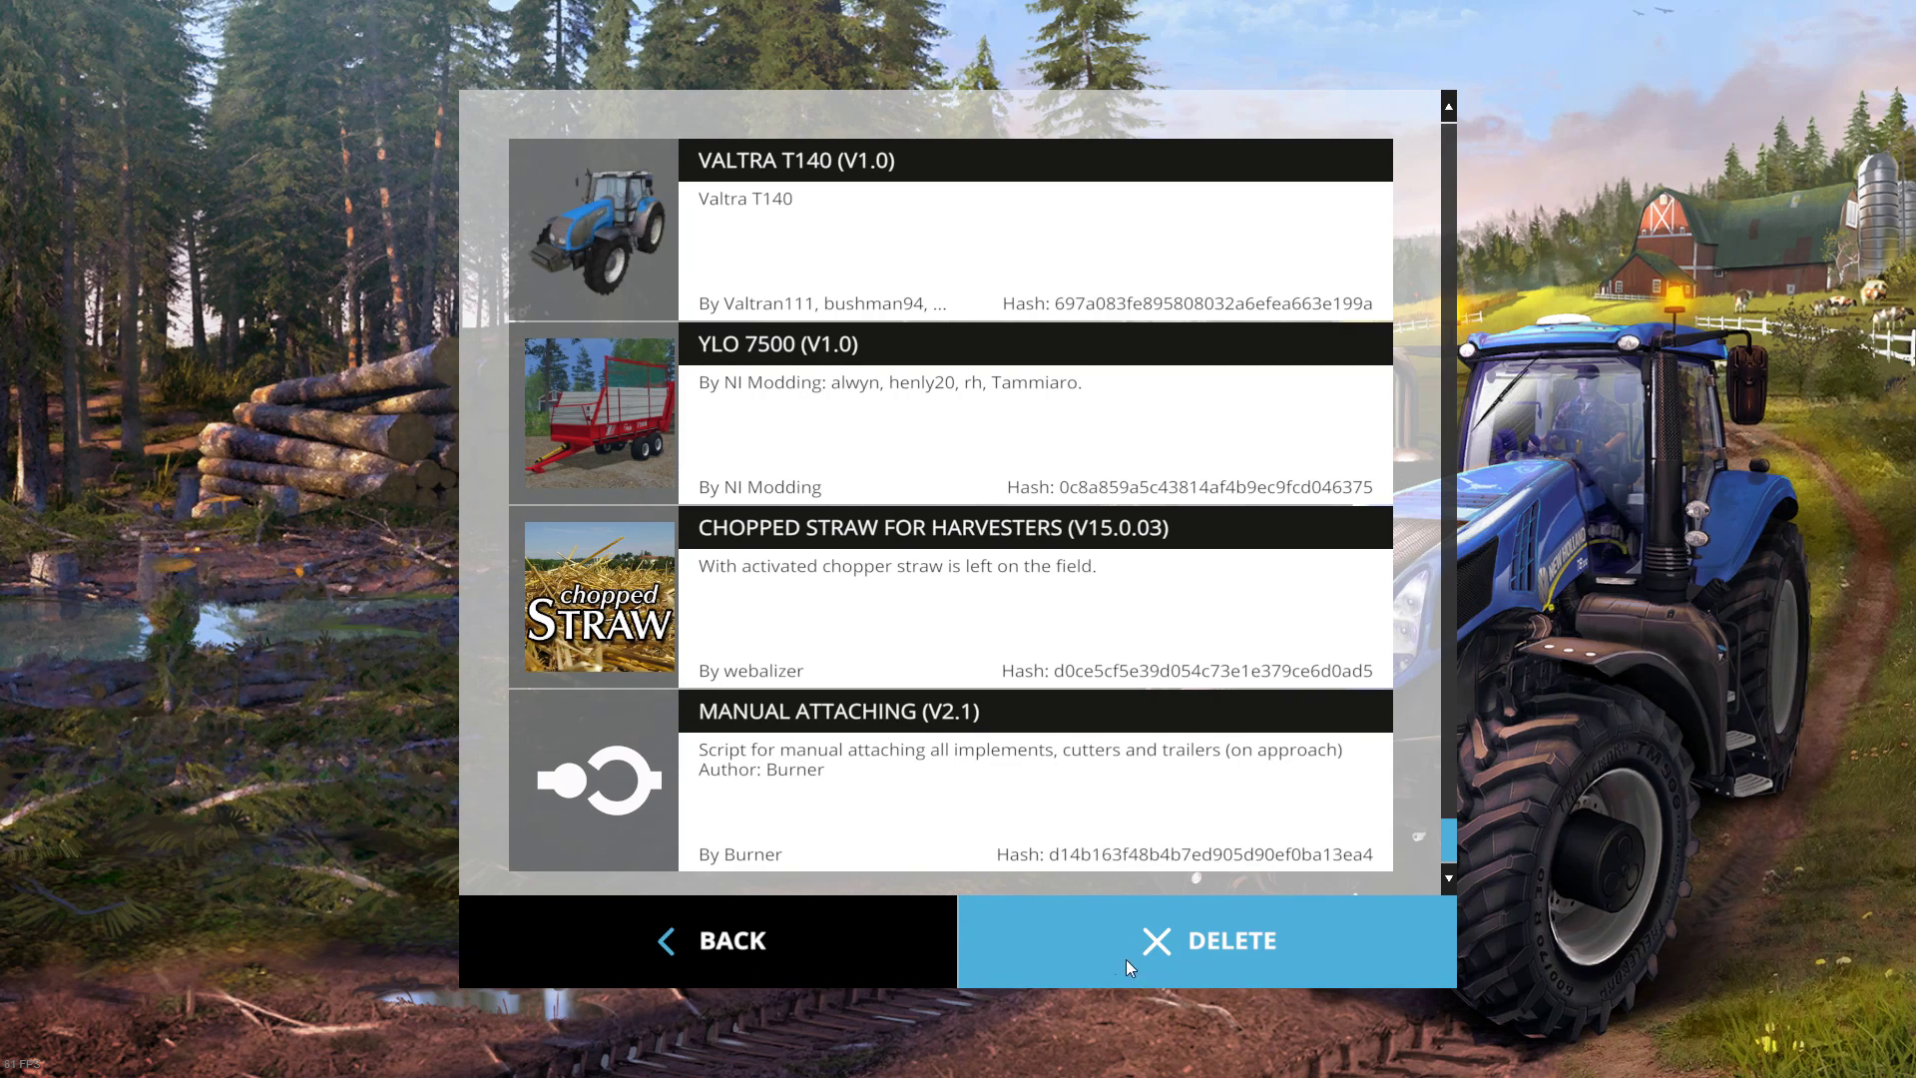
# Leave the mods list and options without saving, and quit Farming Simulator 15.
pyautogui.click(808, 949)
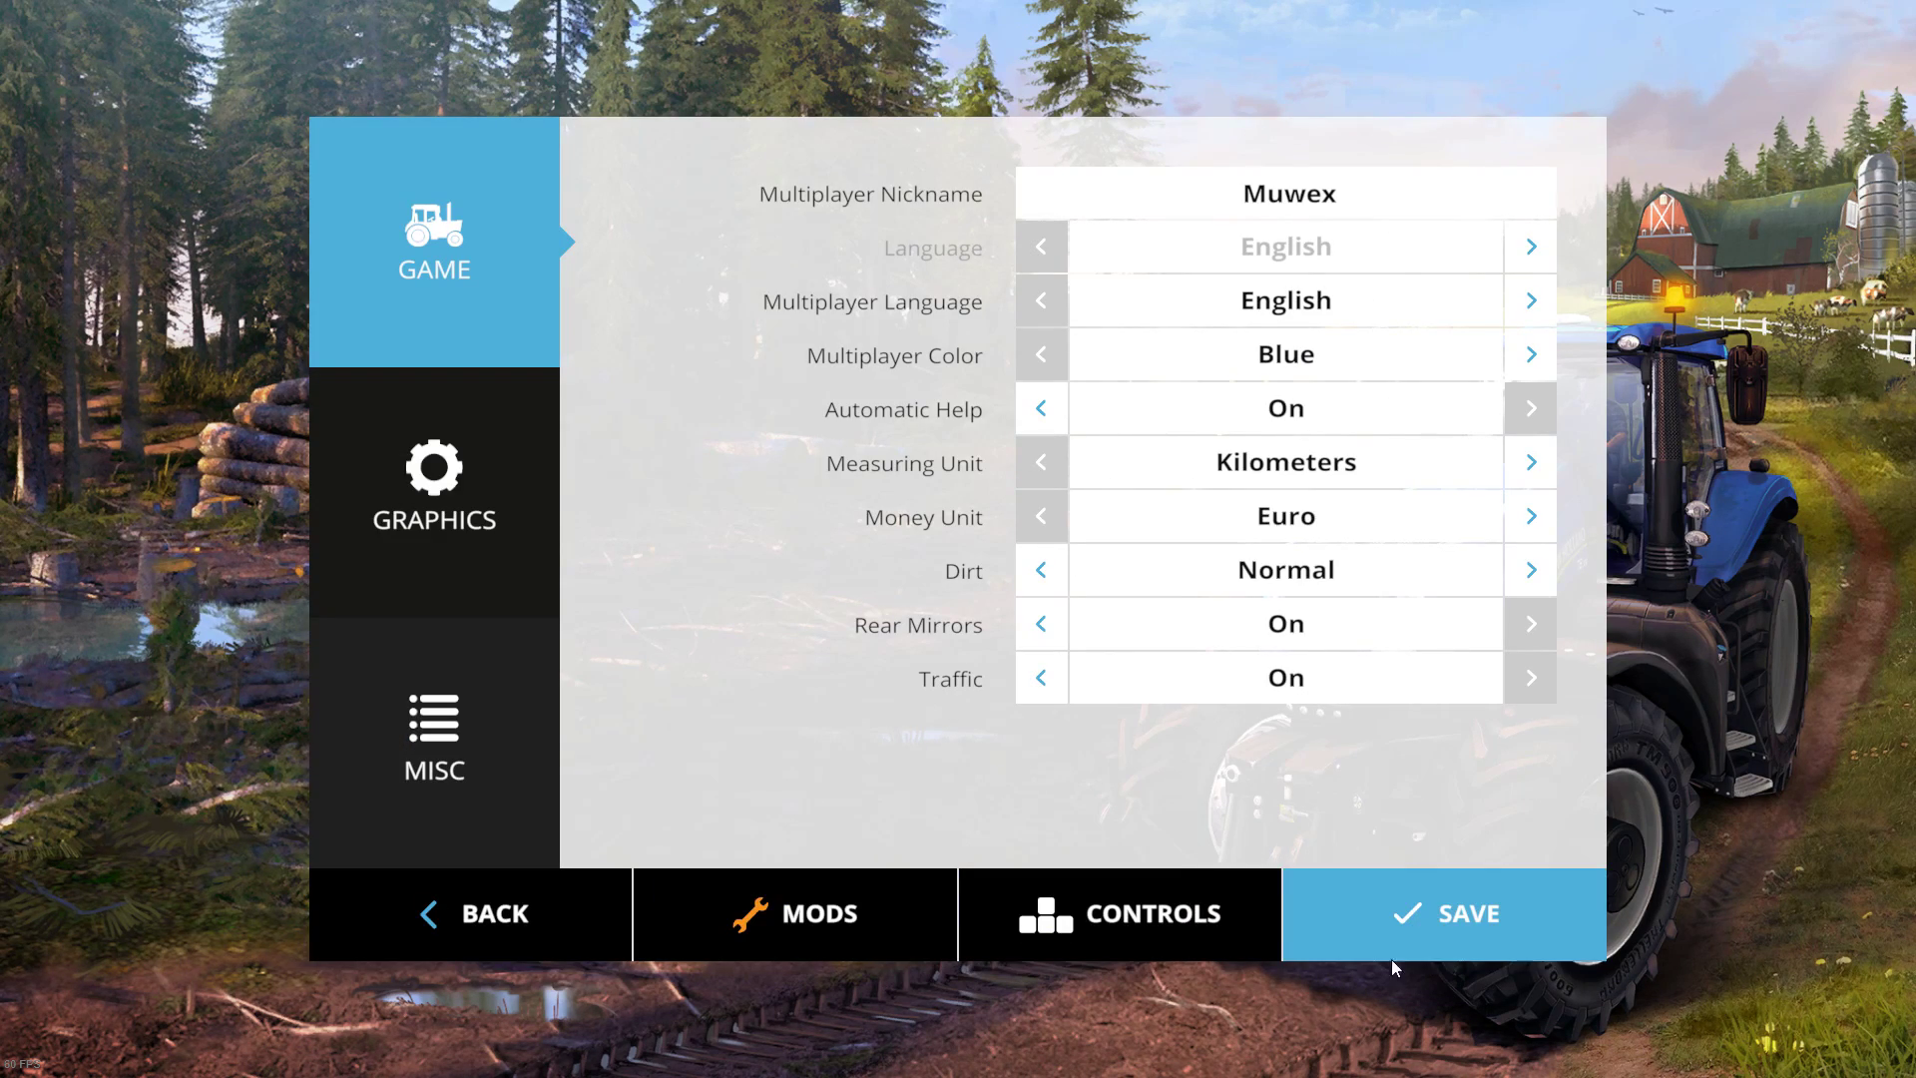
pyautogui.click(548, 938)
pyautogui.click(467, 797)
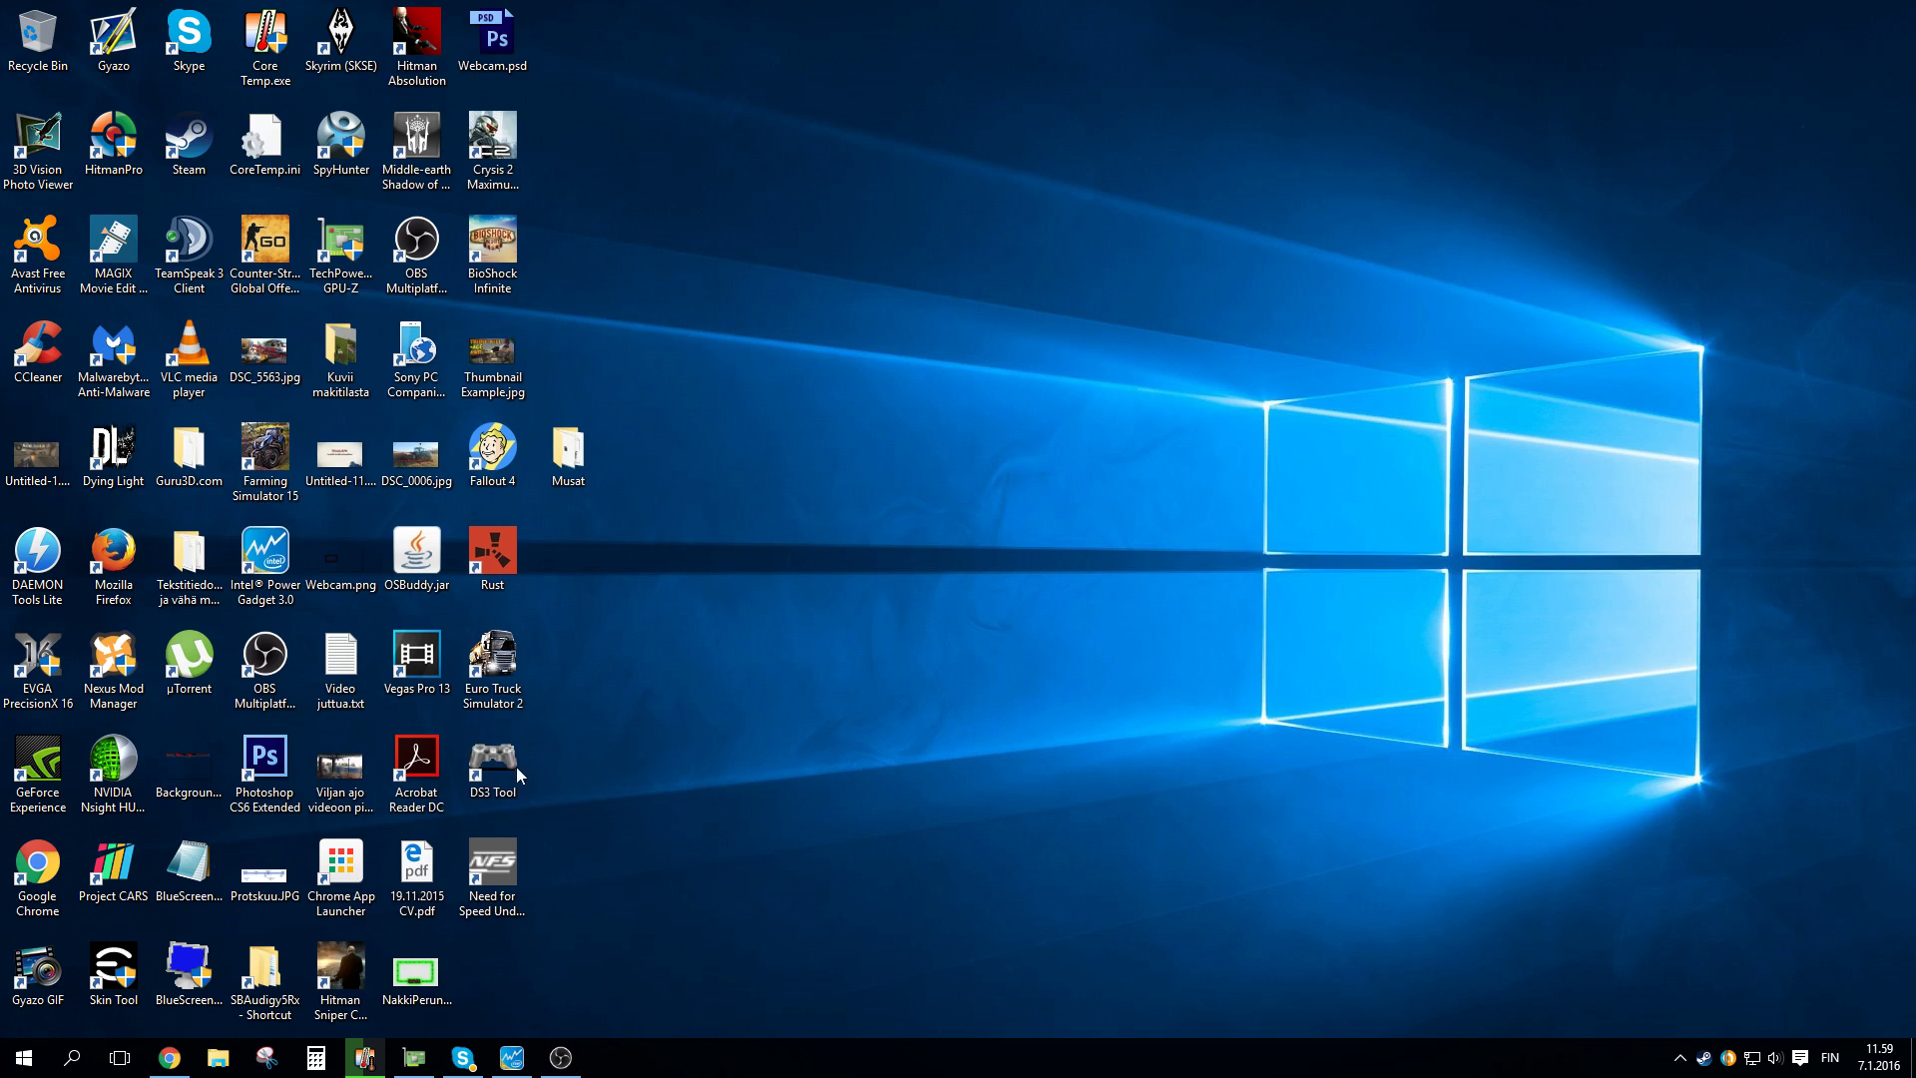
# Open the mods folder inside Documents, my games, FarmingSimulator2015, and reposition its window on the desktop.
pyautogui.rightClick(229, 1063)
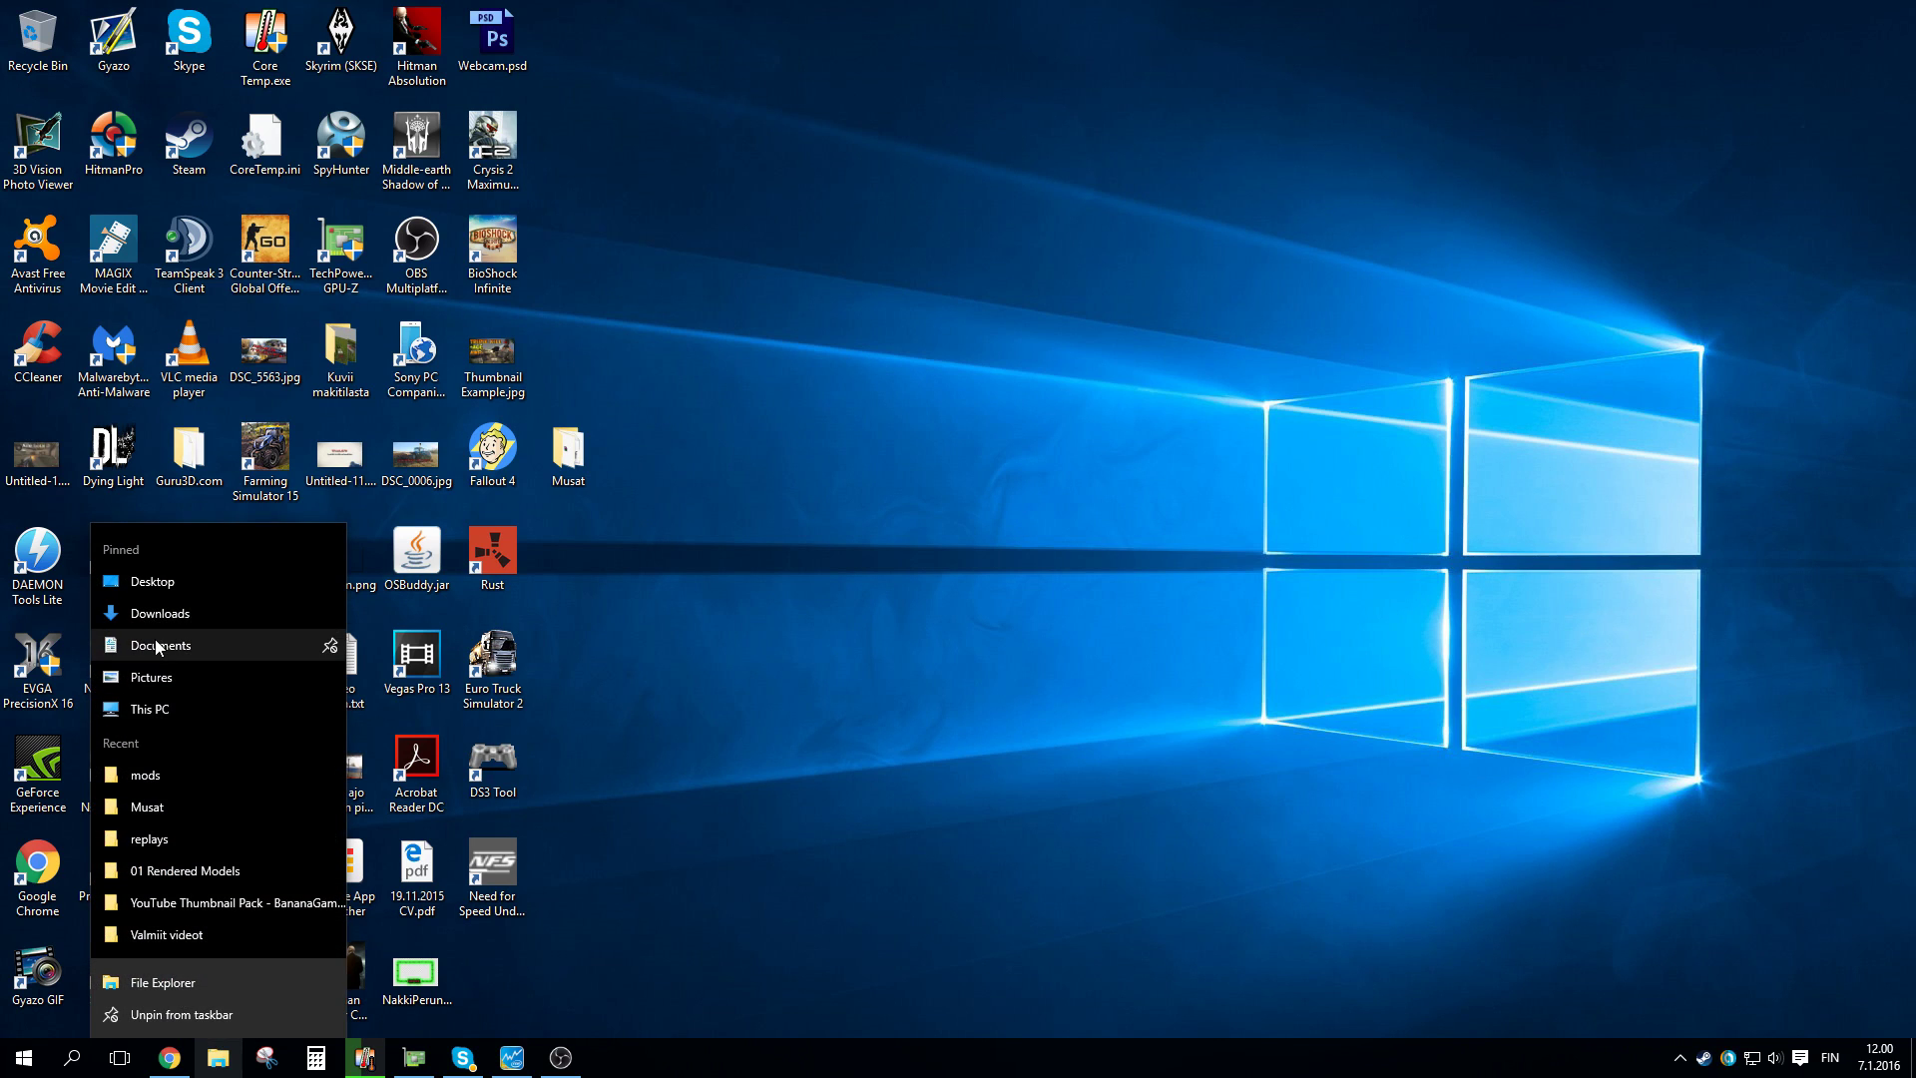
pyautogui.click(157, 647)
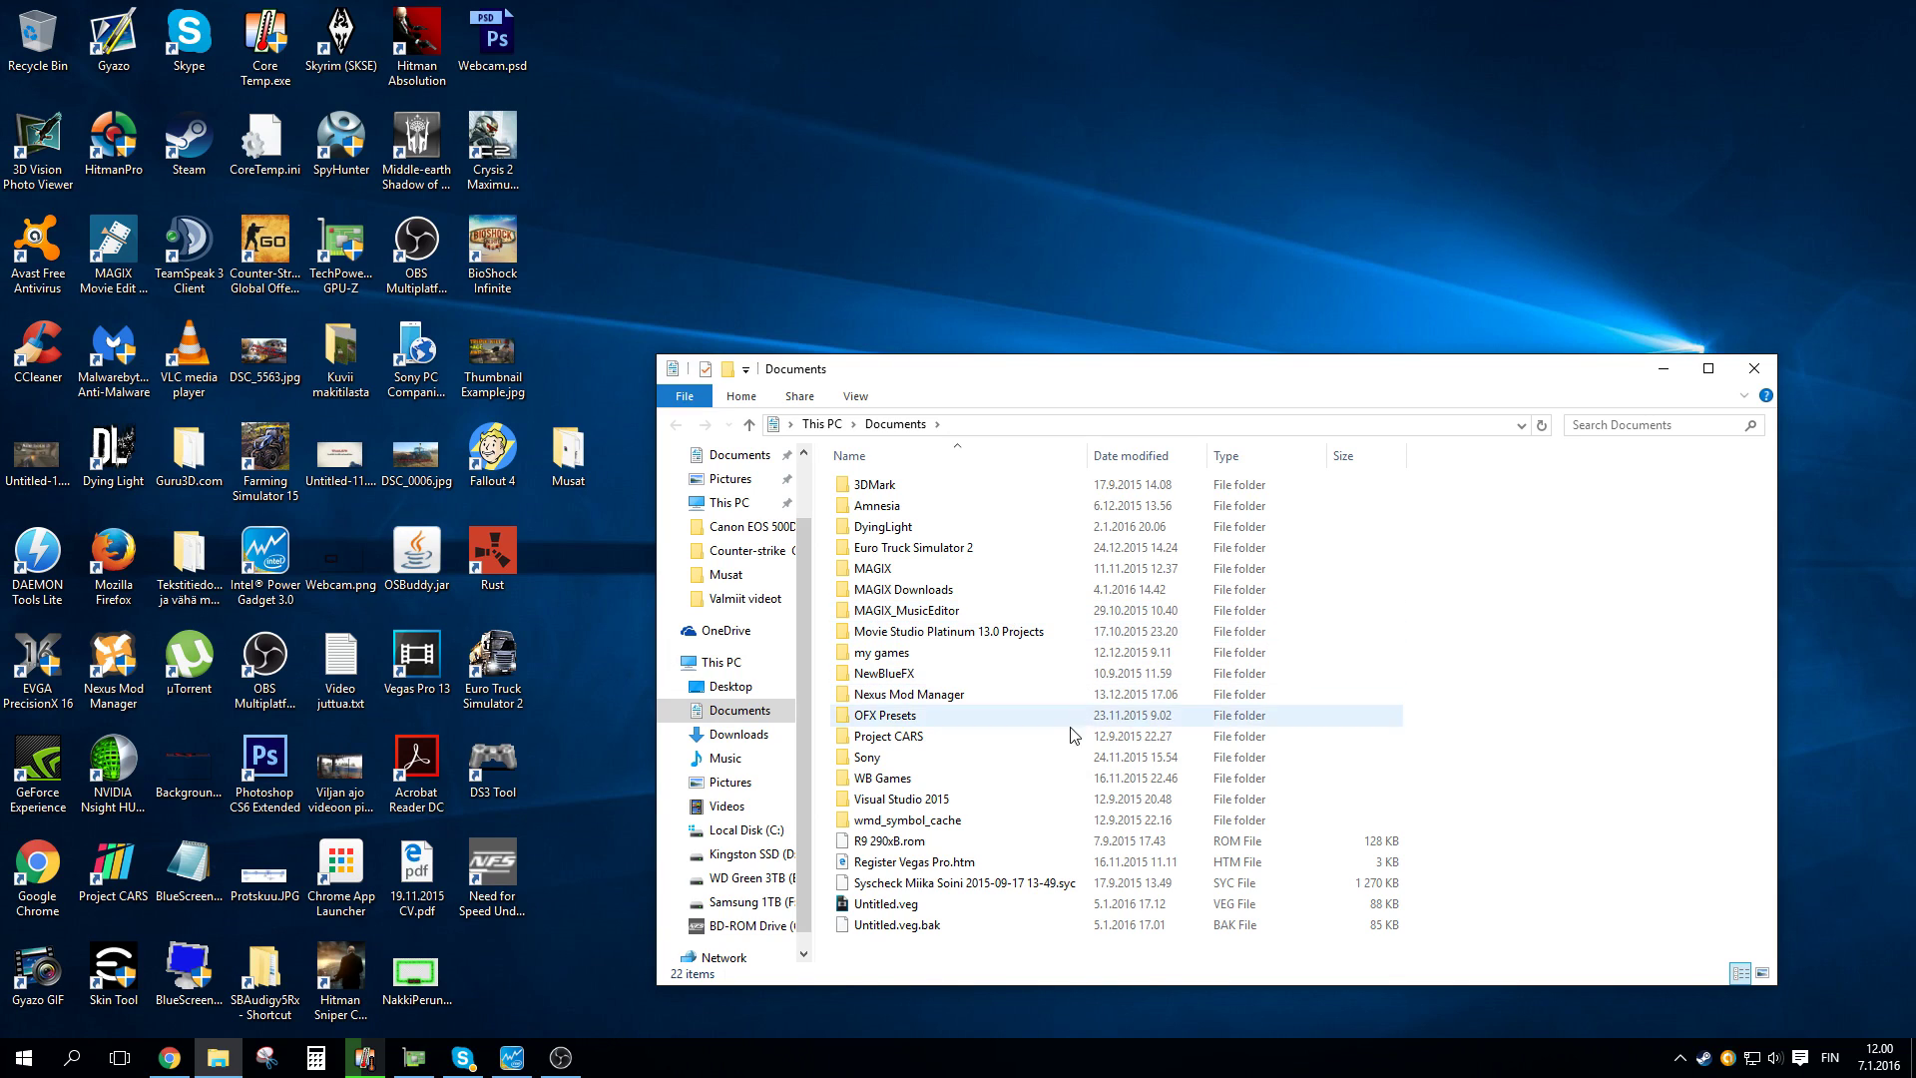
pyautogui.doubleClick(920, 654)
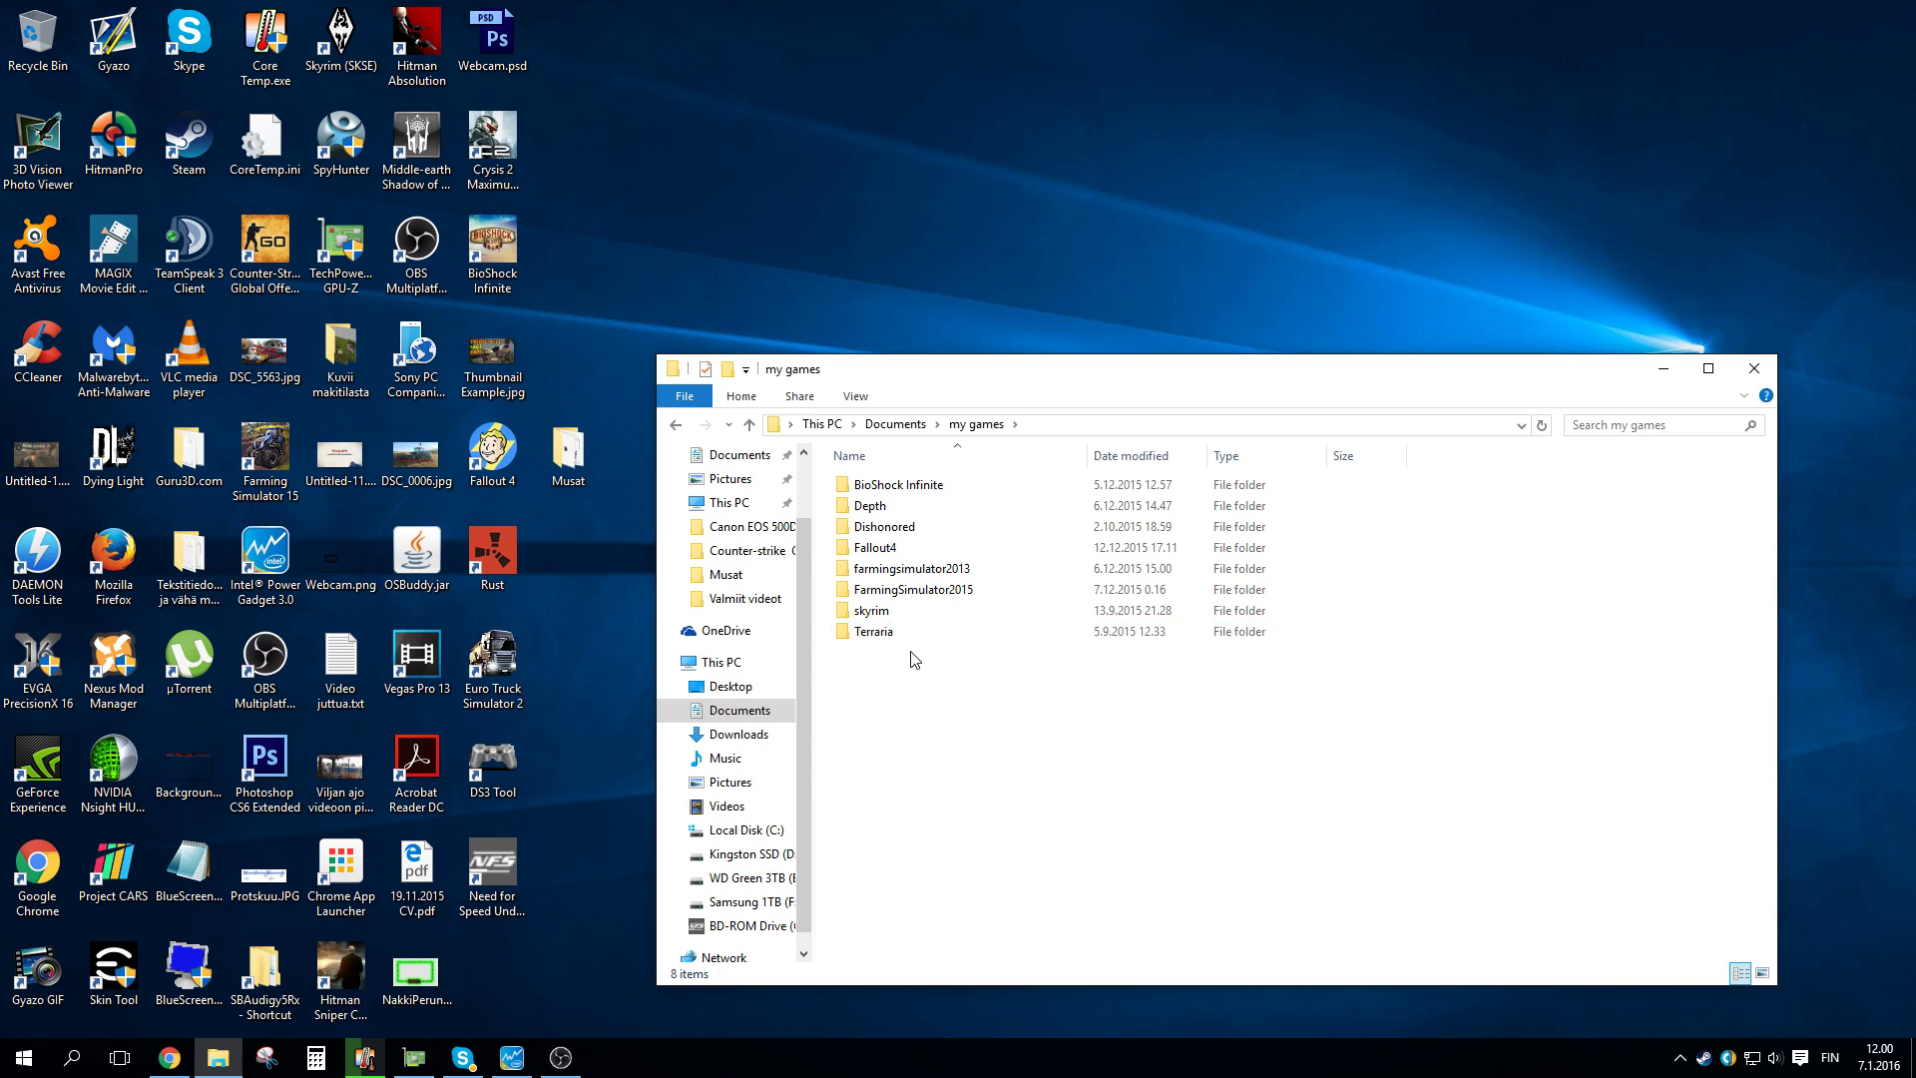
pyautogui.doubleClick(913, 590)
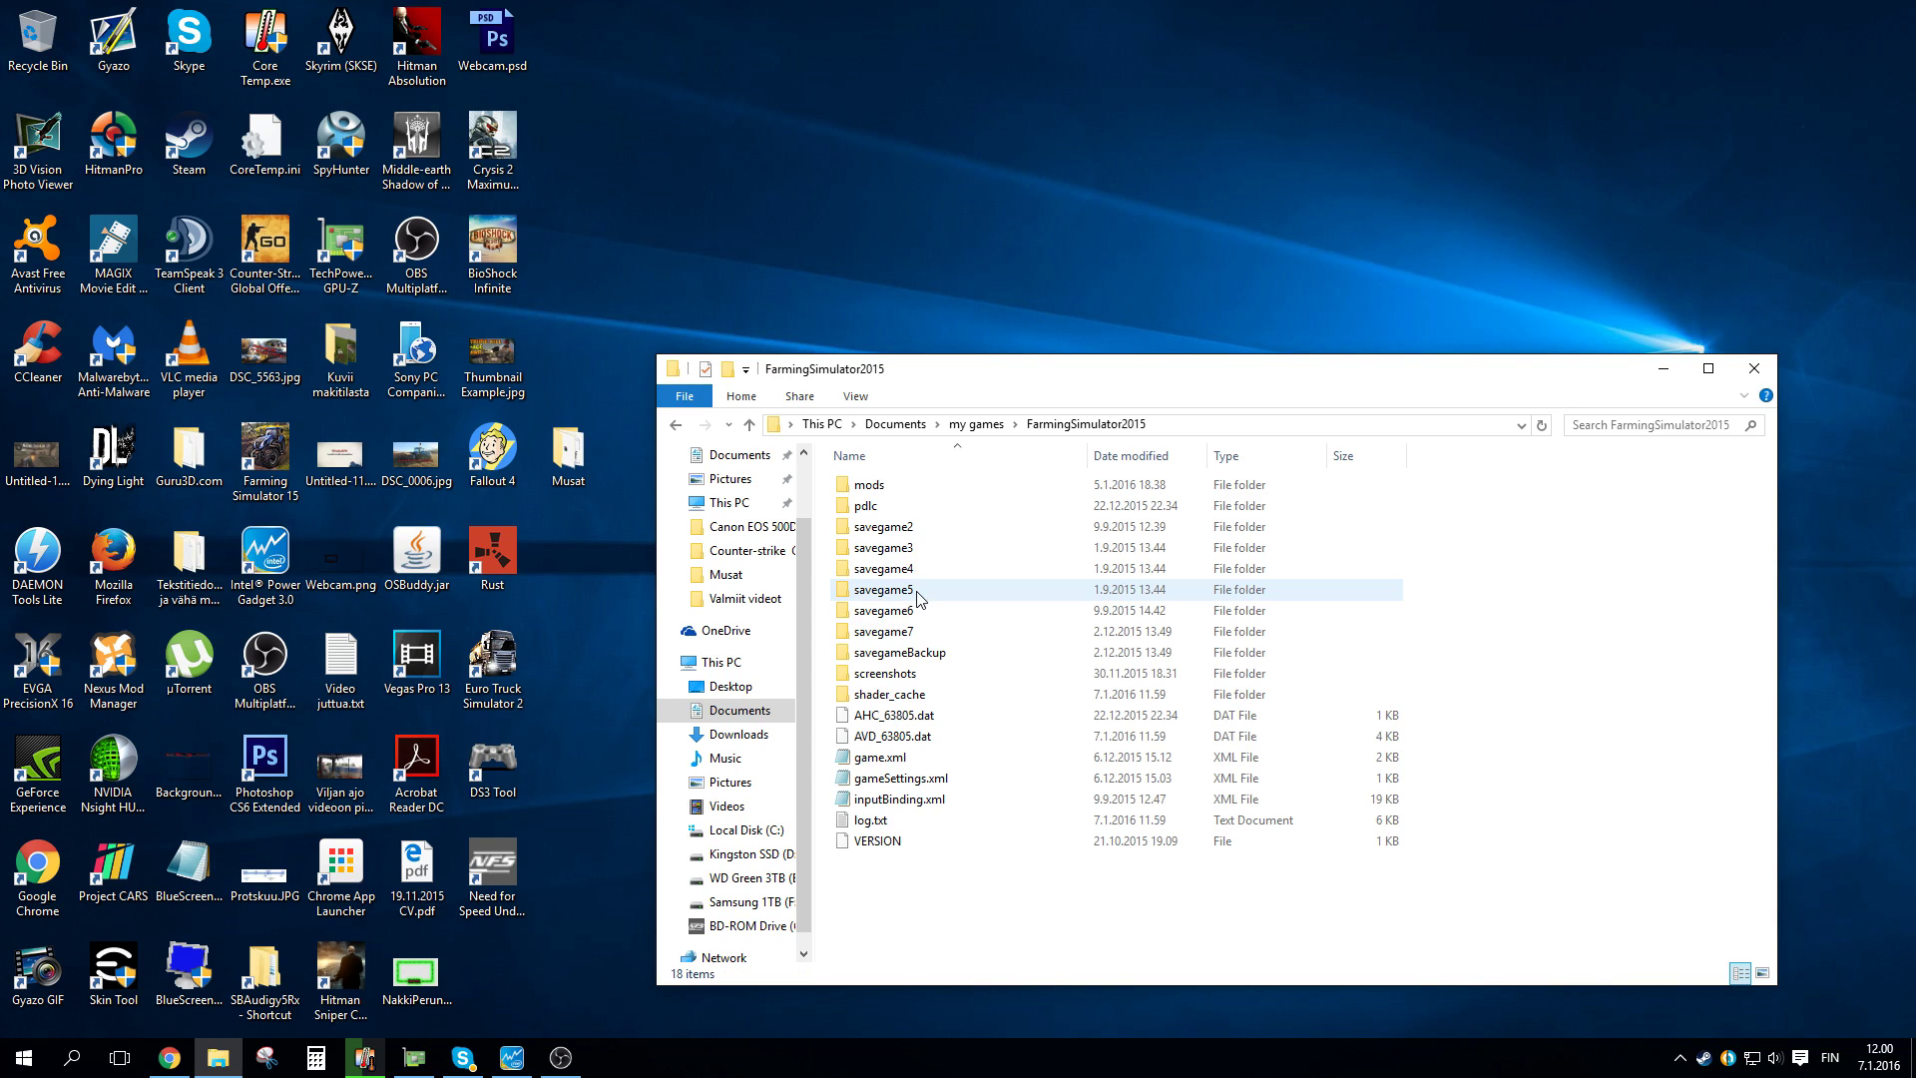
pyautogui.doubleClick(881, 494)
pyautogui.moveTo(1457, 374); pyautogui.dragTo(1367, 242)
# Delete the mods.rar archive from the mods folder and empty the Recycle Bin, closing the folder window when done.
pyautogui.click(780, 361)
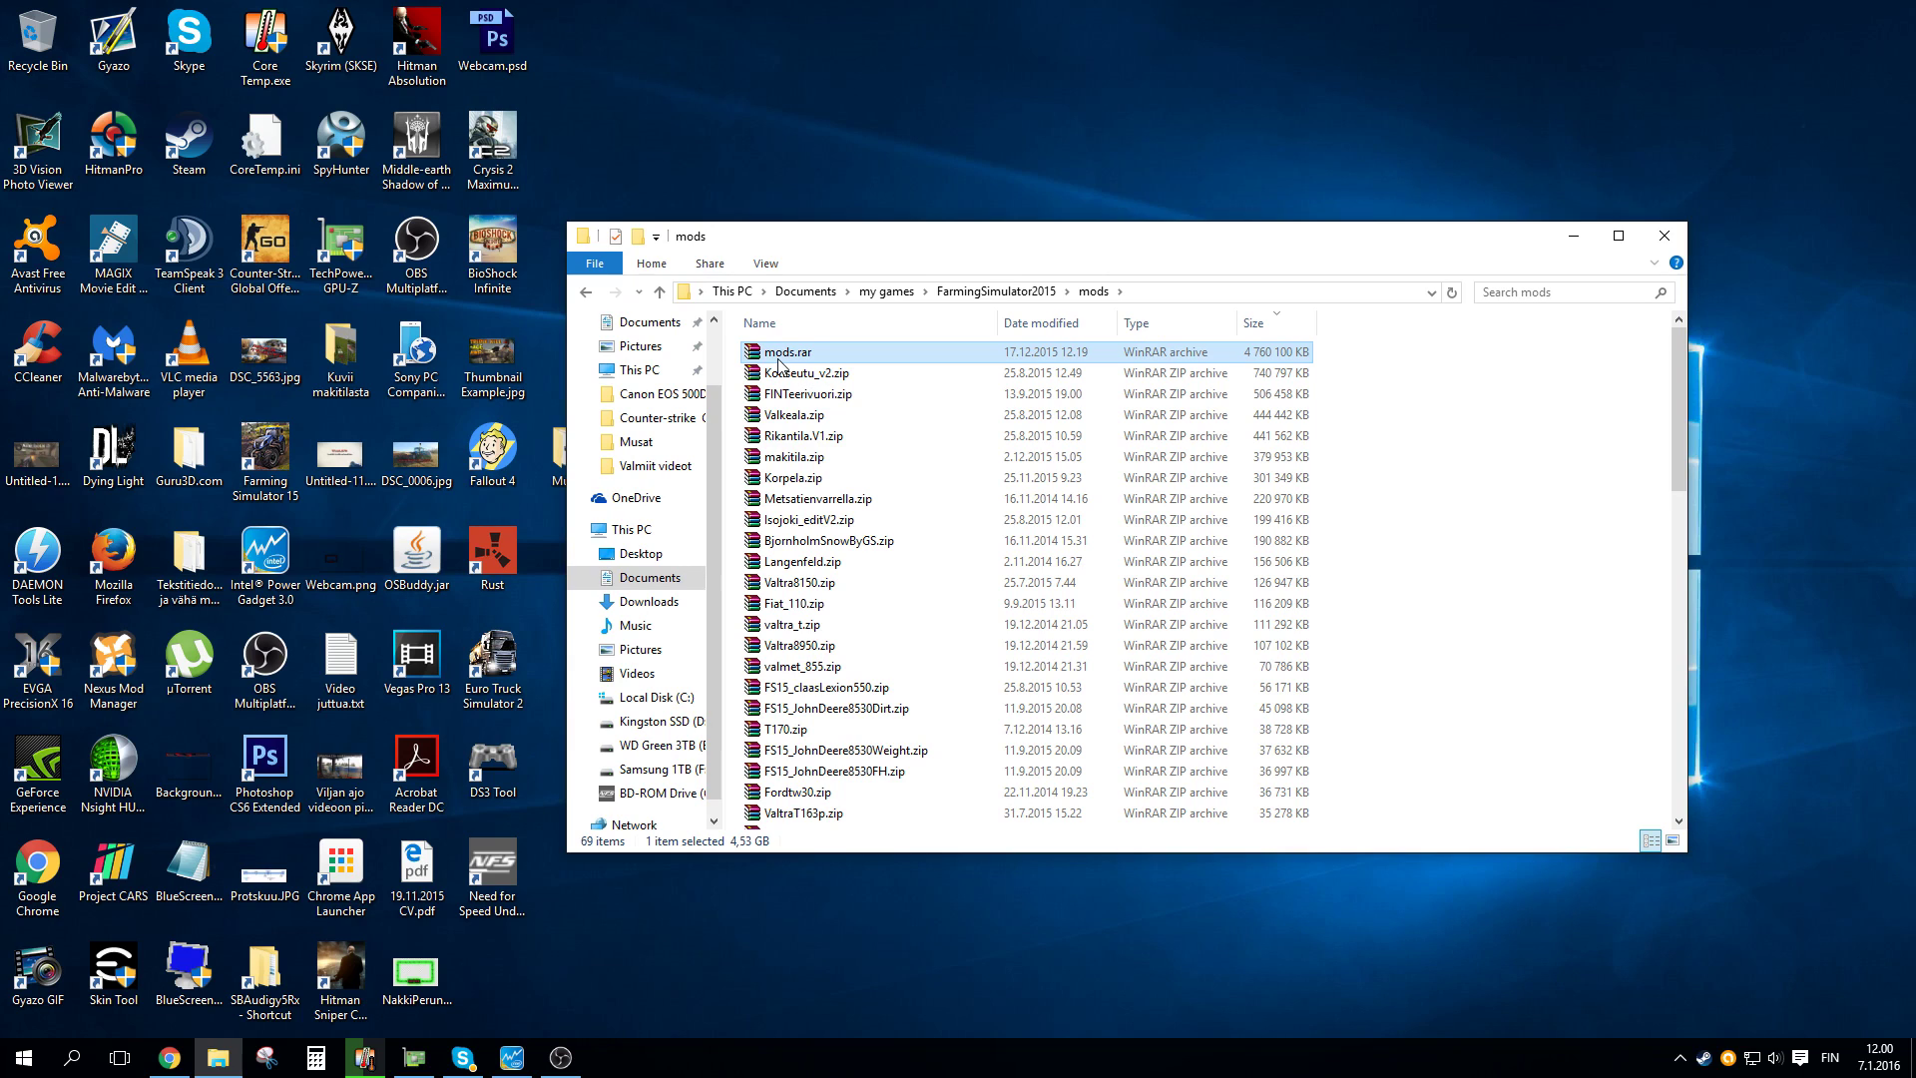
pyautogui.press('Delete')
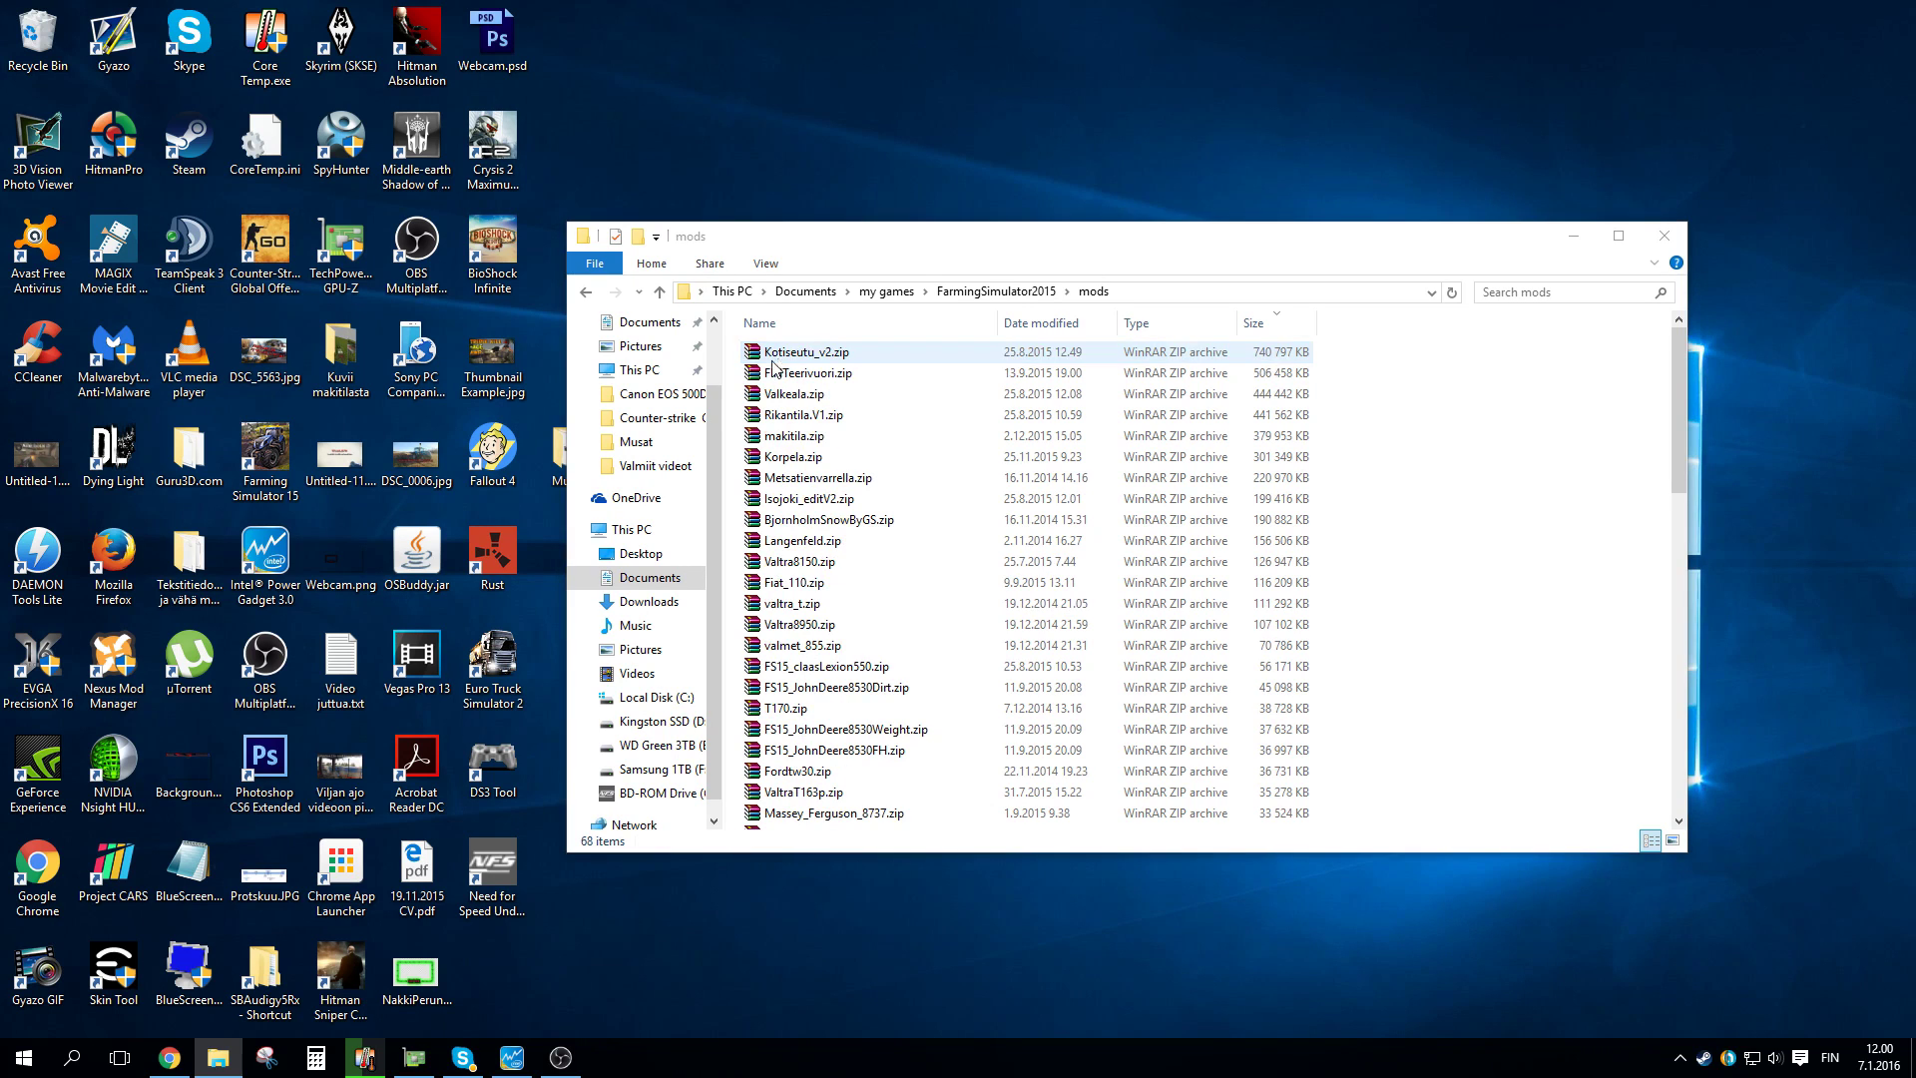
pyautogui.rightClick(14, 38)
pyautogui.click(44, 74)
pyautogui.press('Return')
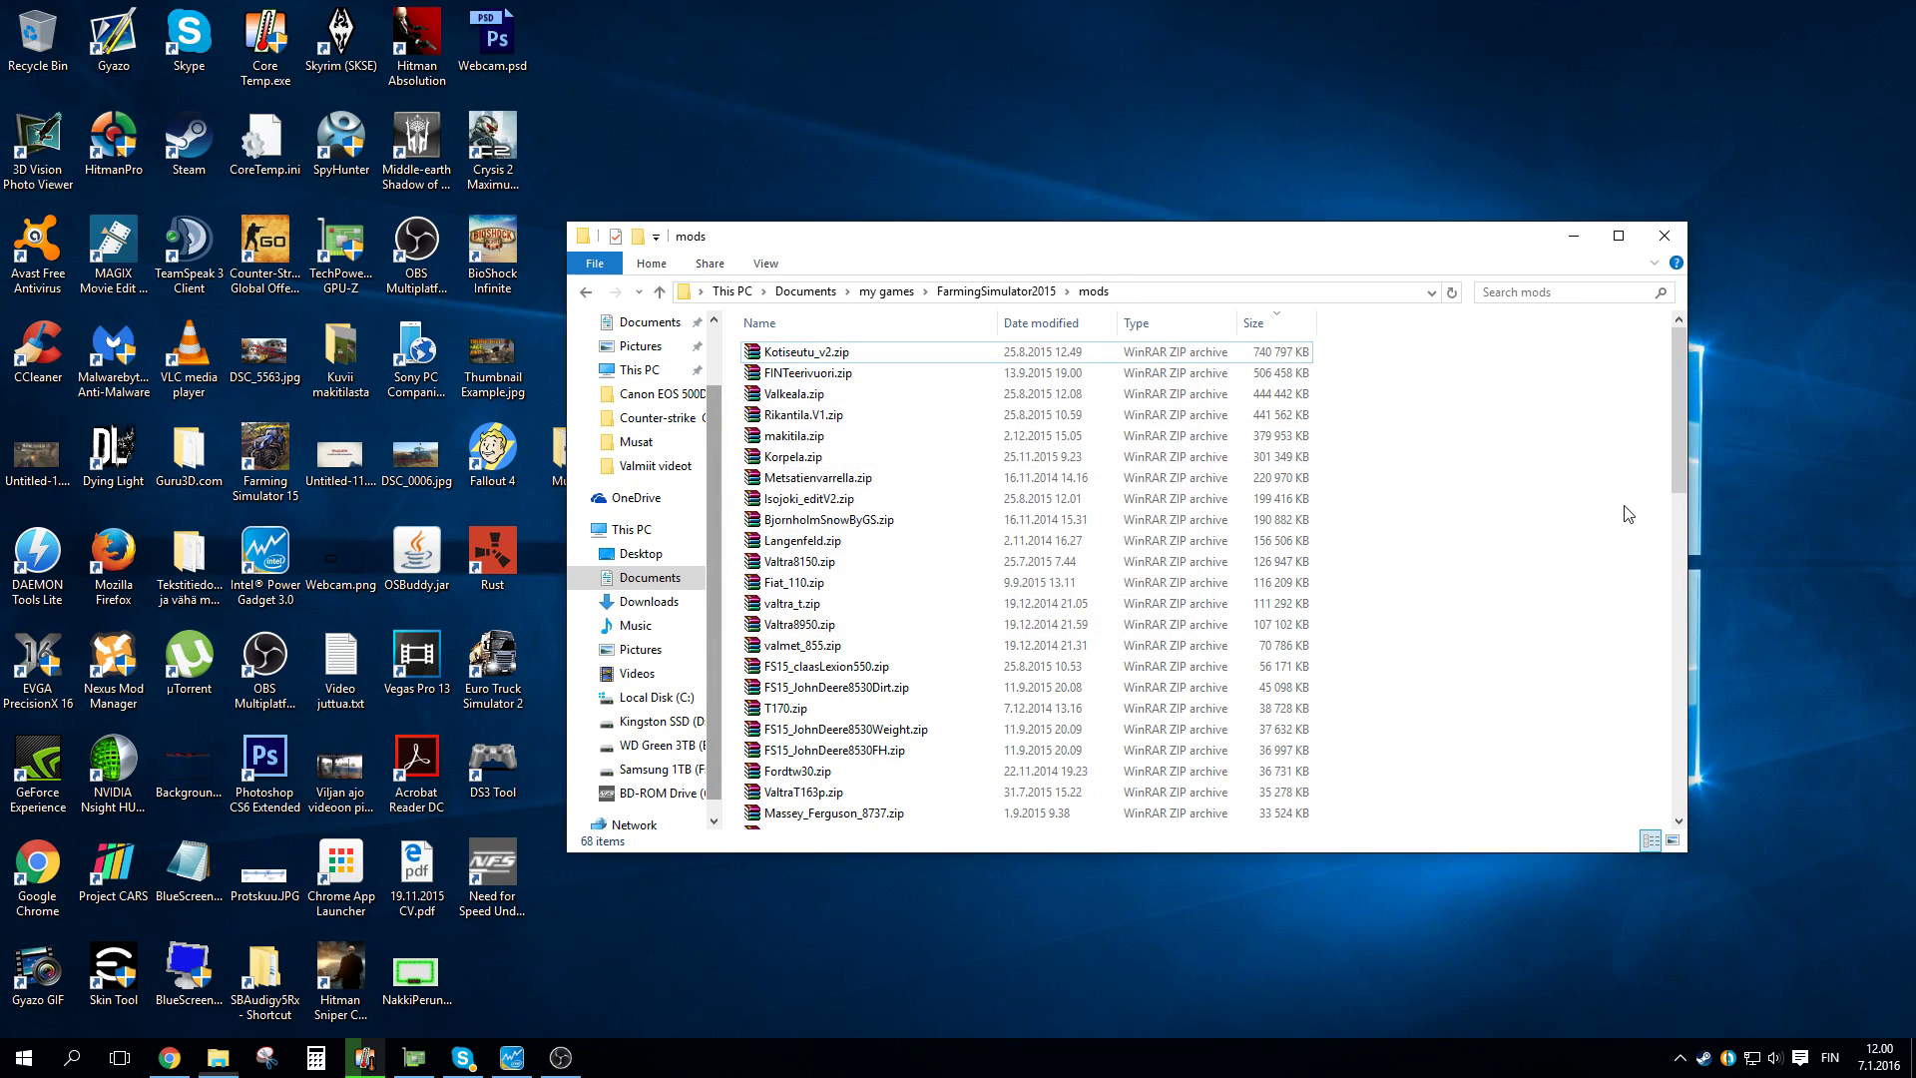
pyautogui.moveTo(1673, 349); pyautogui.dragTo(1497, 259)
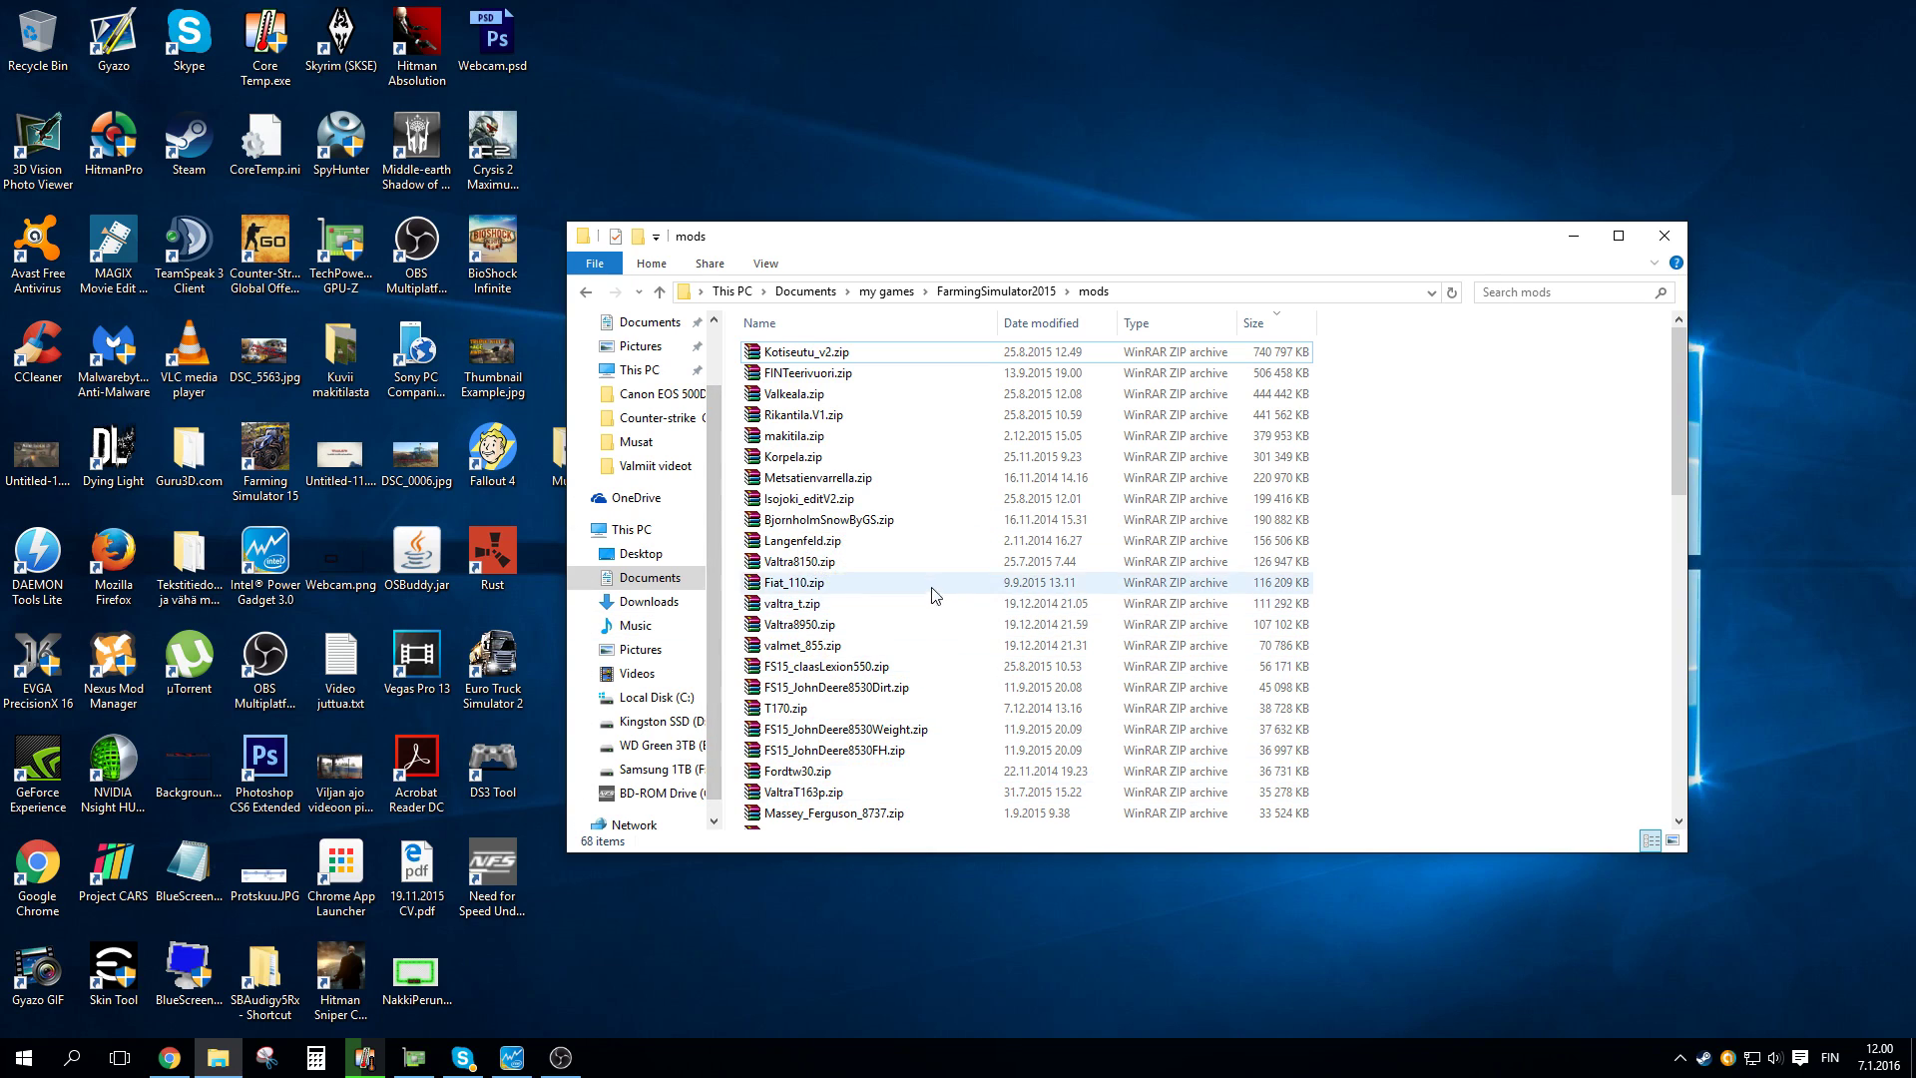
pyautogui.click(1661, 238)
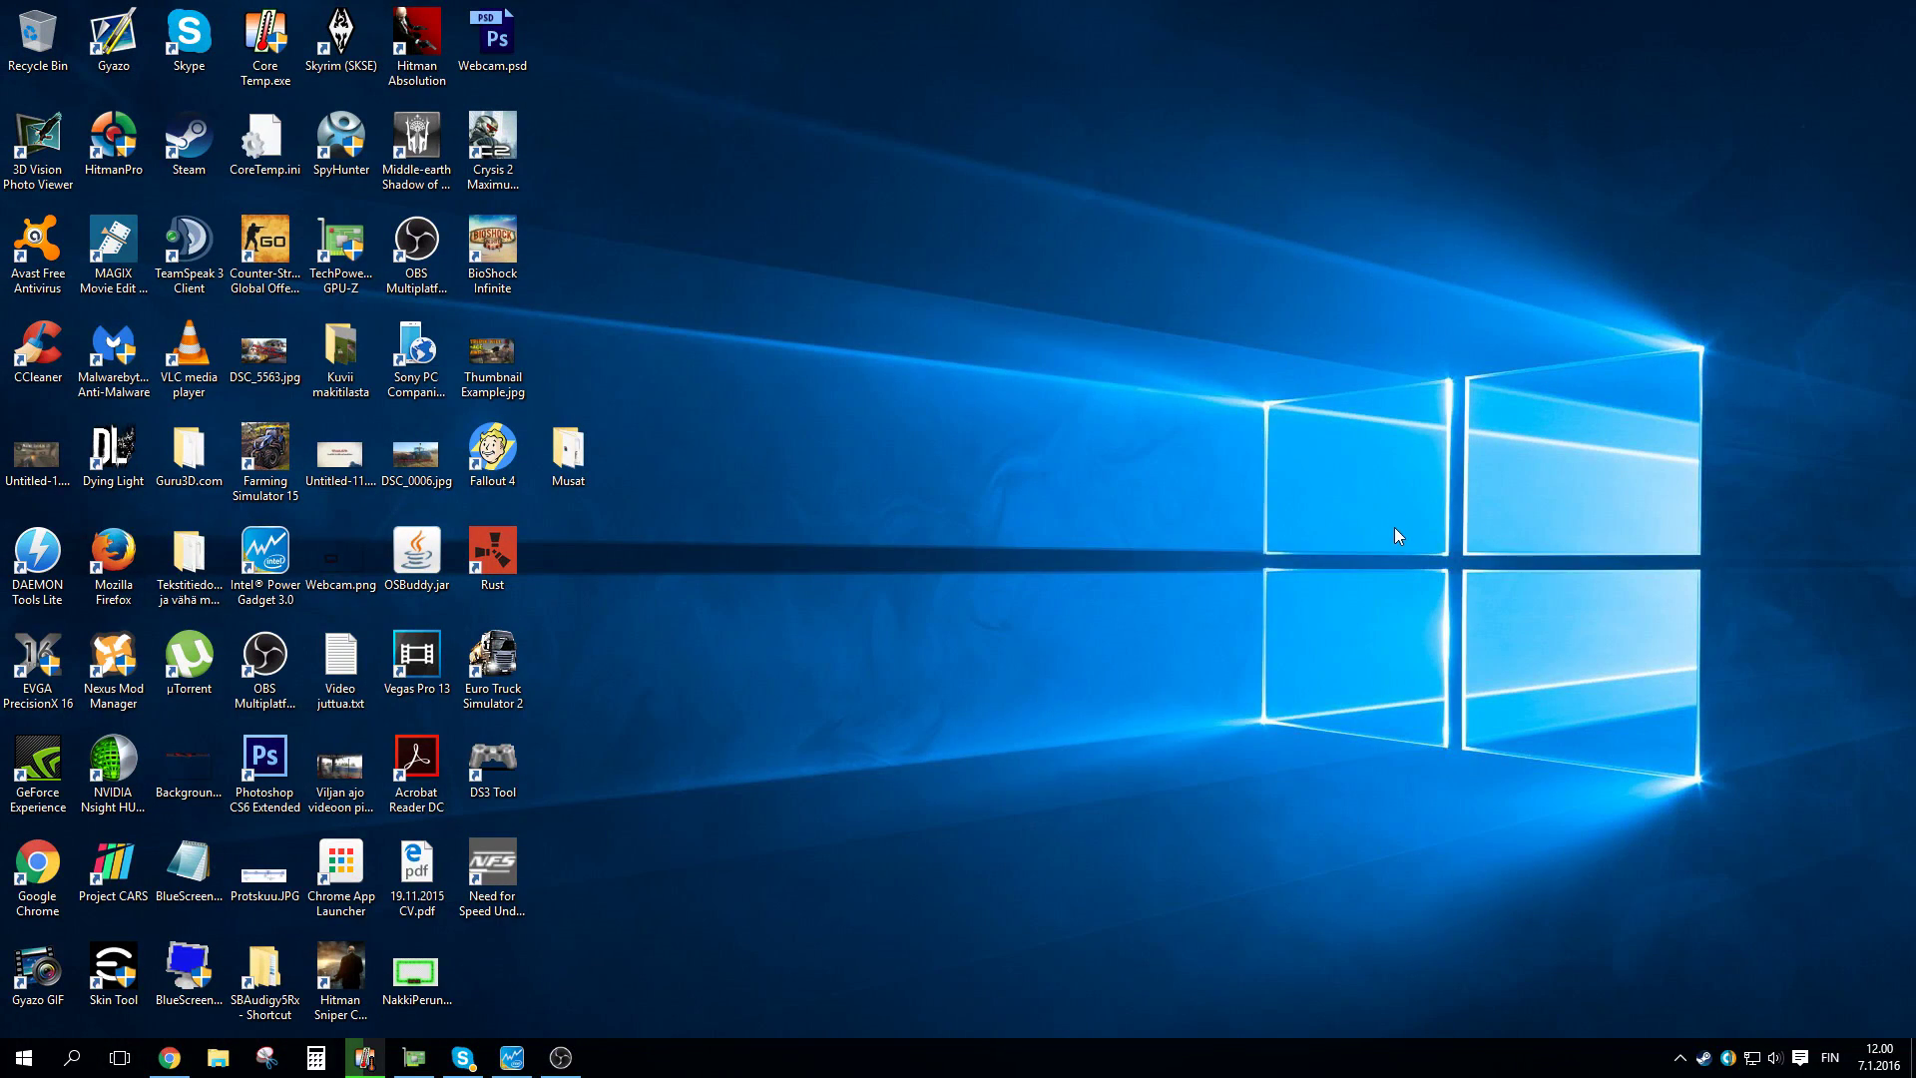
# Switch to Chrome and close the duplicate MediaFire tab, keeping one open on the FS15 Modit folder.
pyautogui.click(169, 1058)
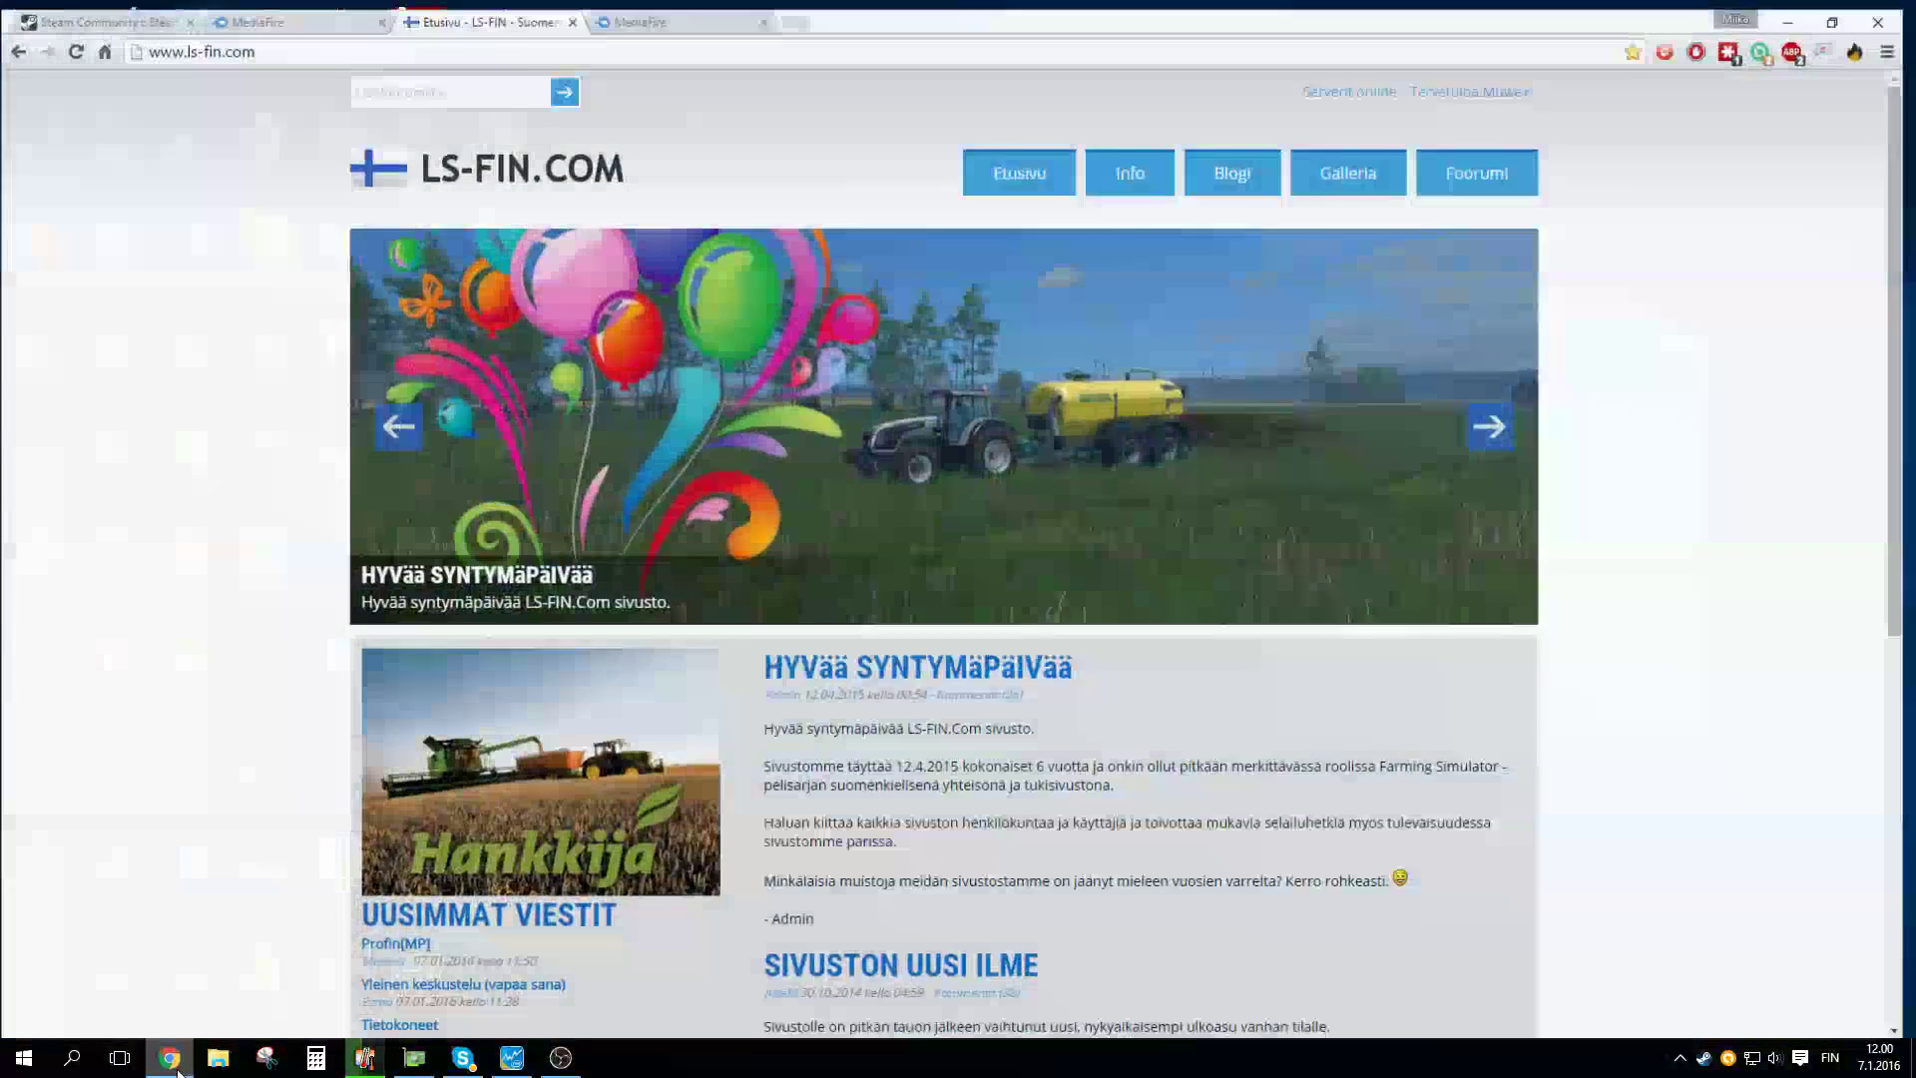
pyautogui.click(295, 12)
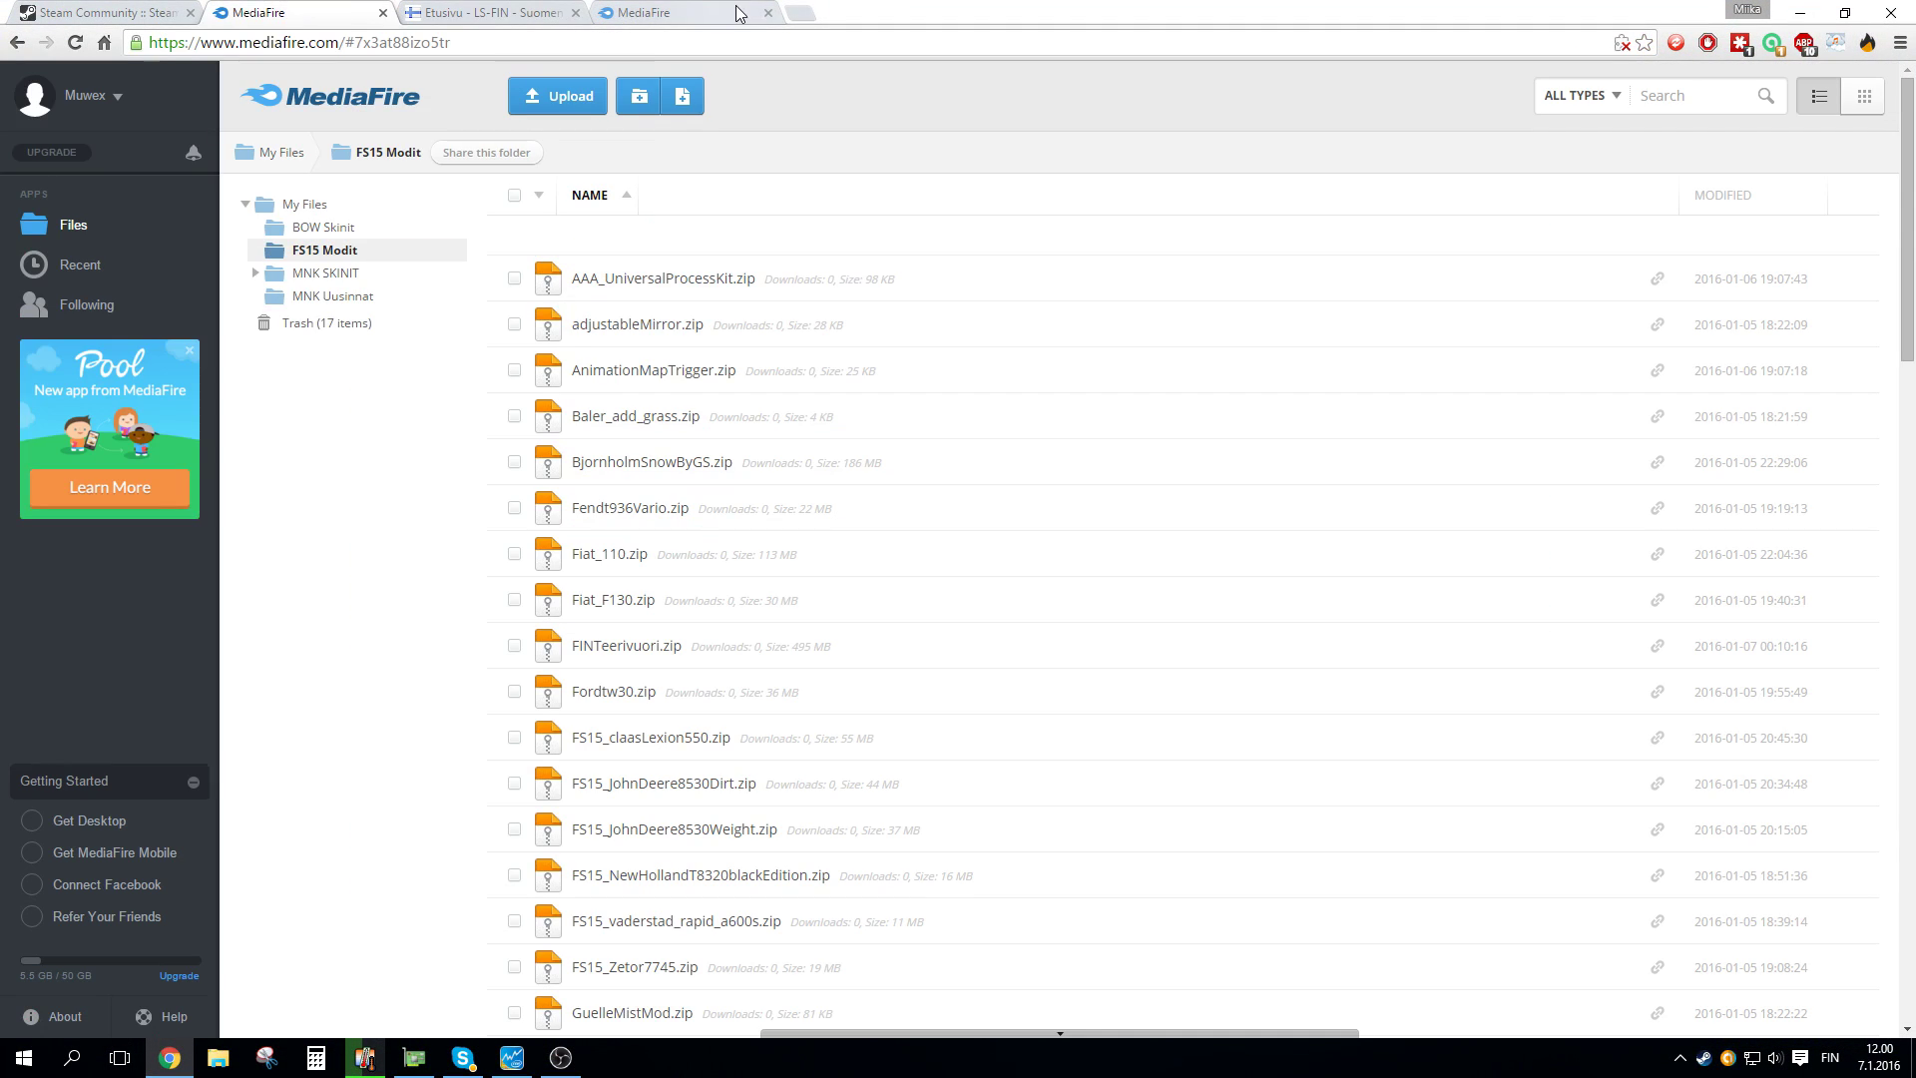
pyautogui.click(696, 14)
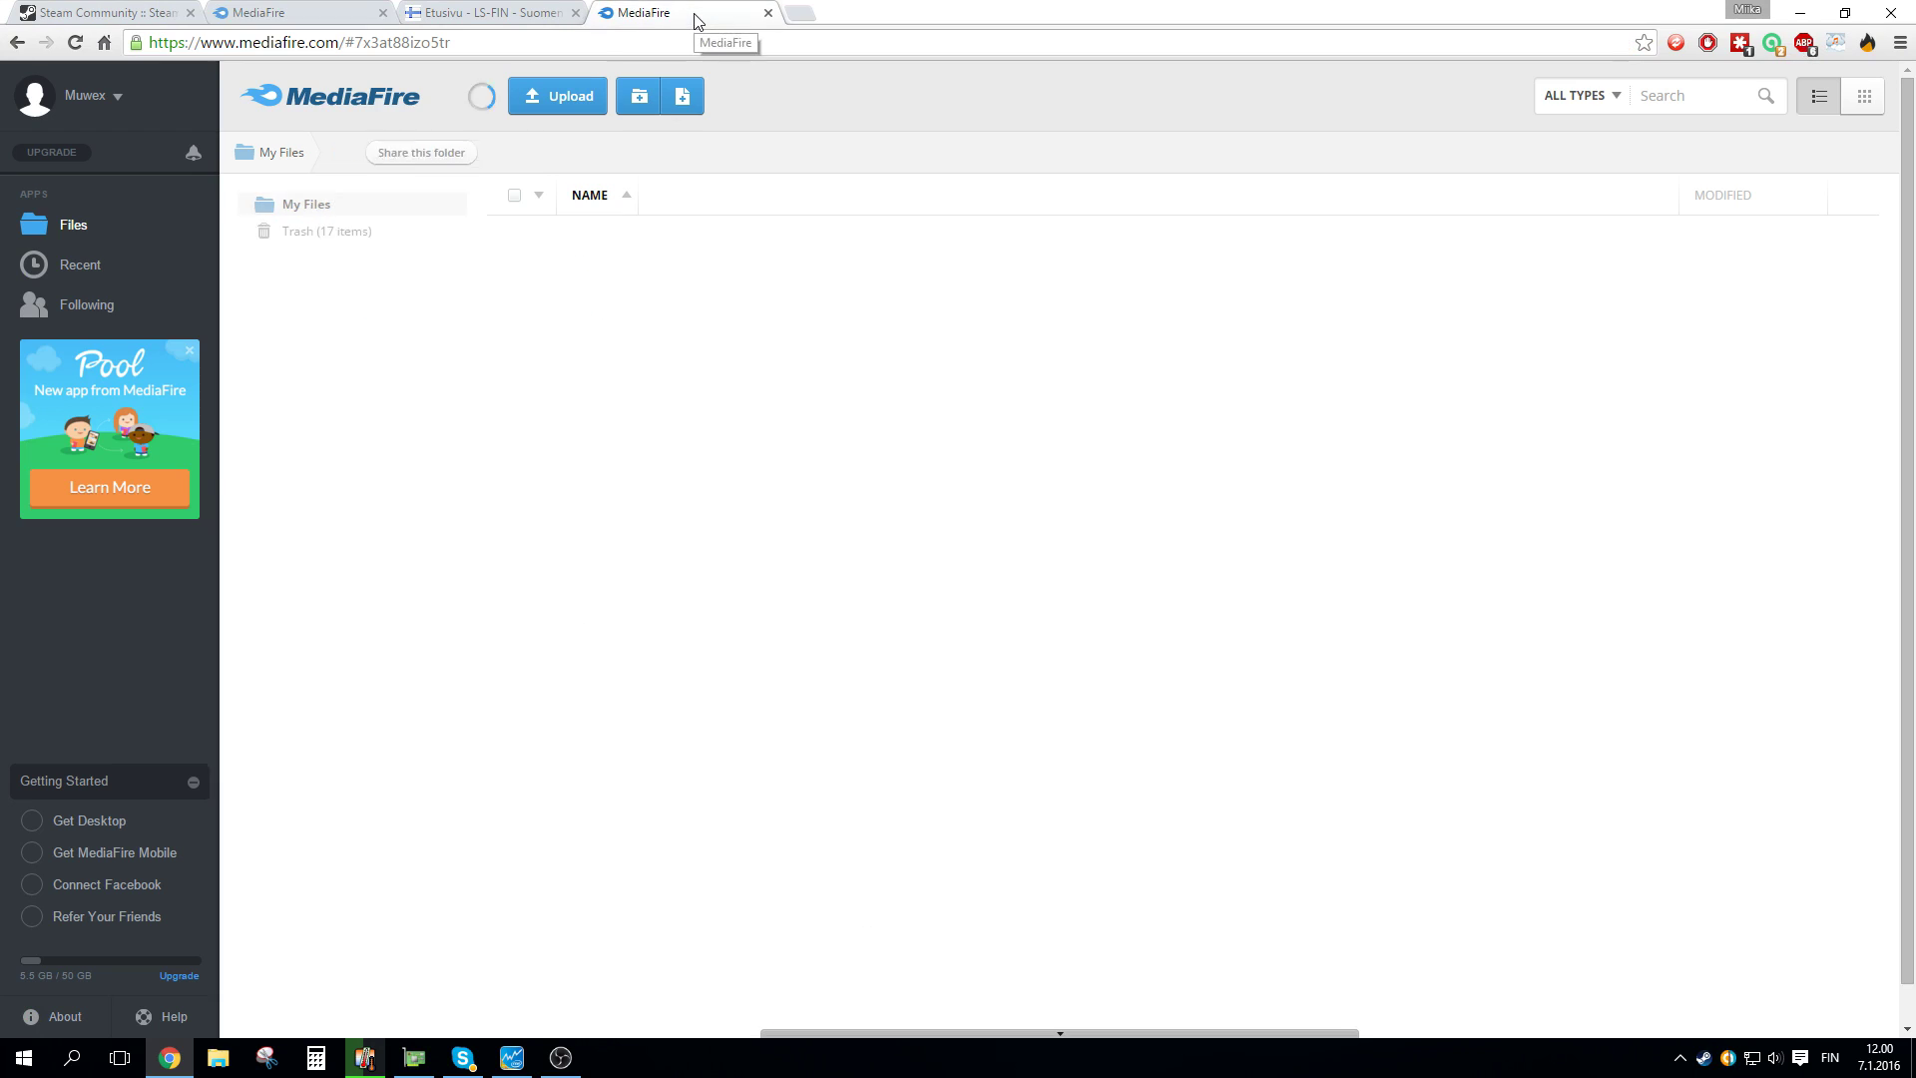
pyautogui.click(382, 13)
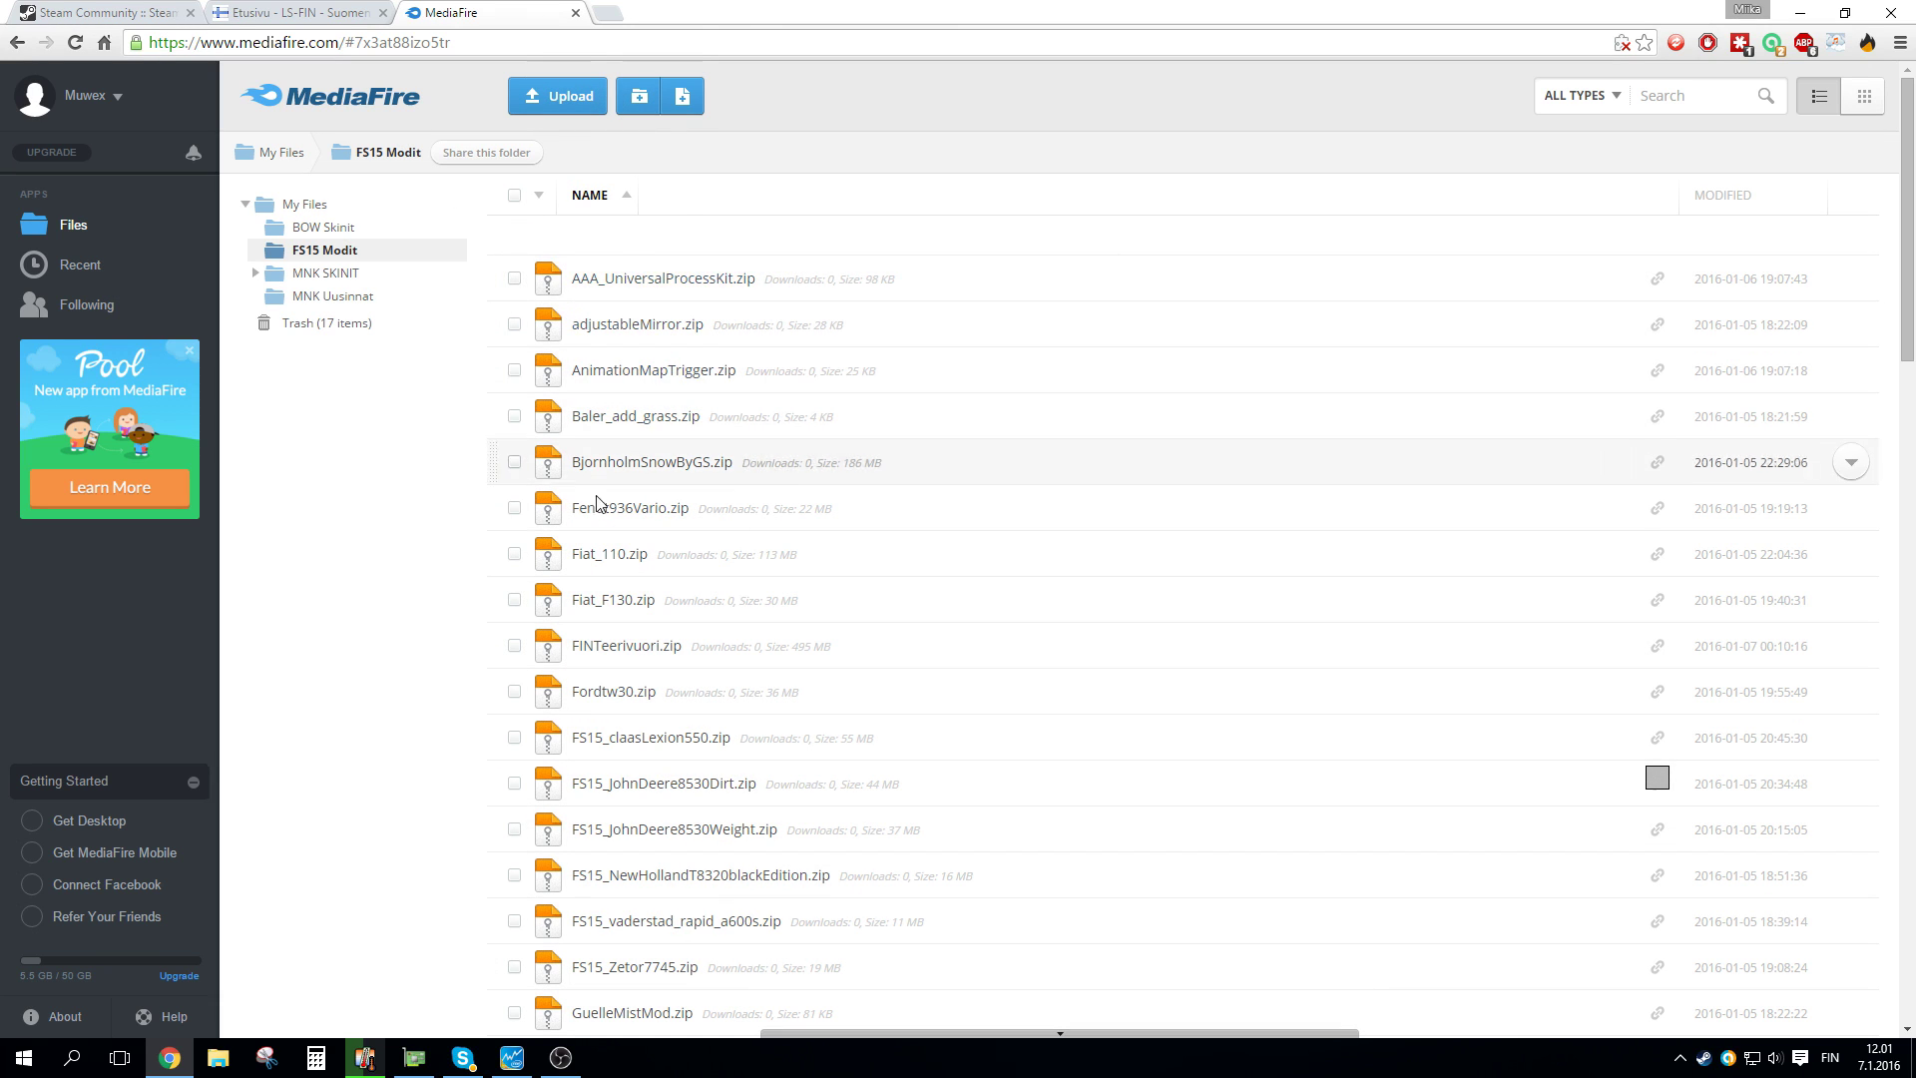
# Look through the uploaded mod files in the FS15 Modit folder, select them all, and reload the folder.
pyautogui.scroll(-20, 598, 668)
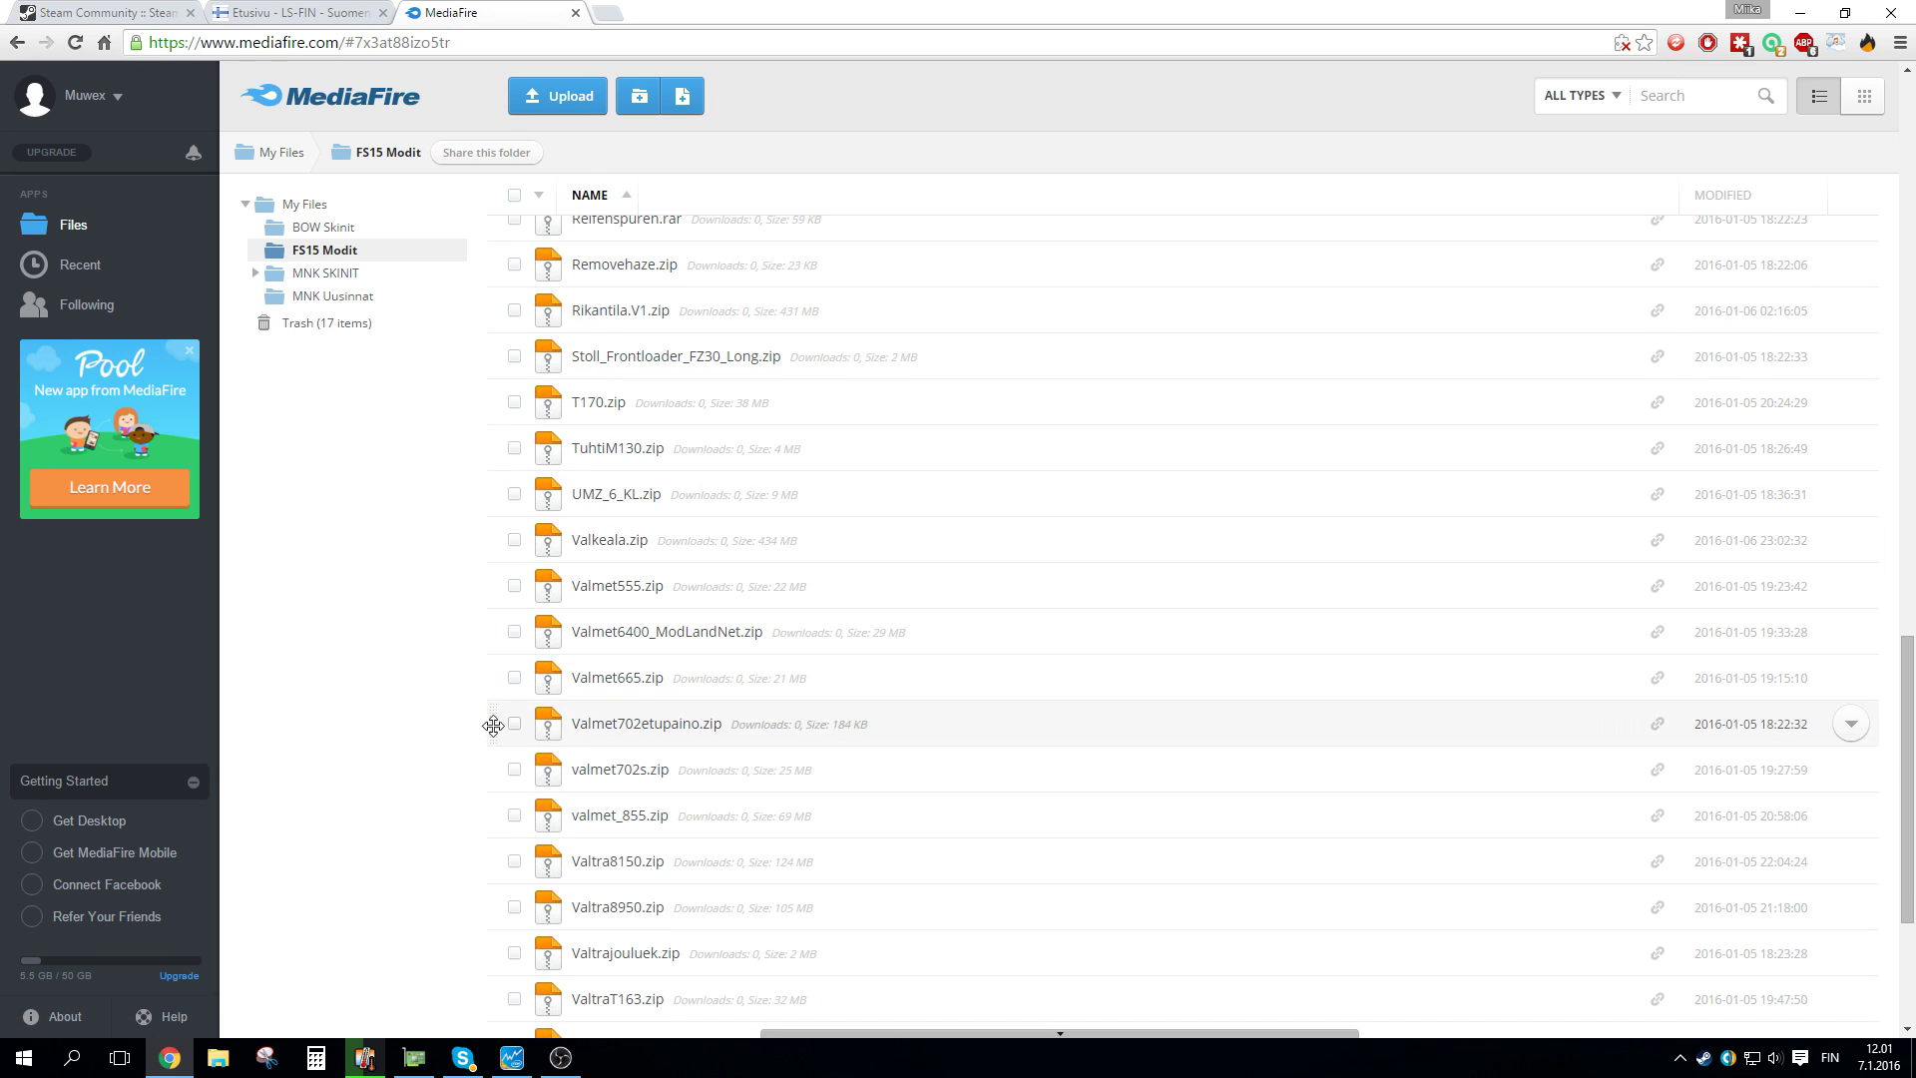
pyautogui.scroll(20, 494, 738)
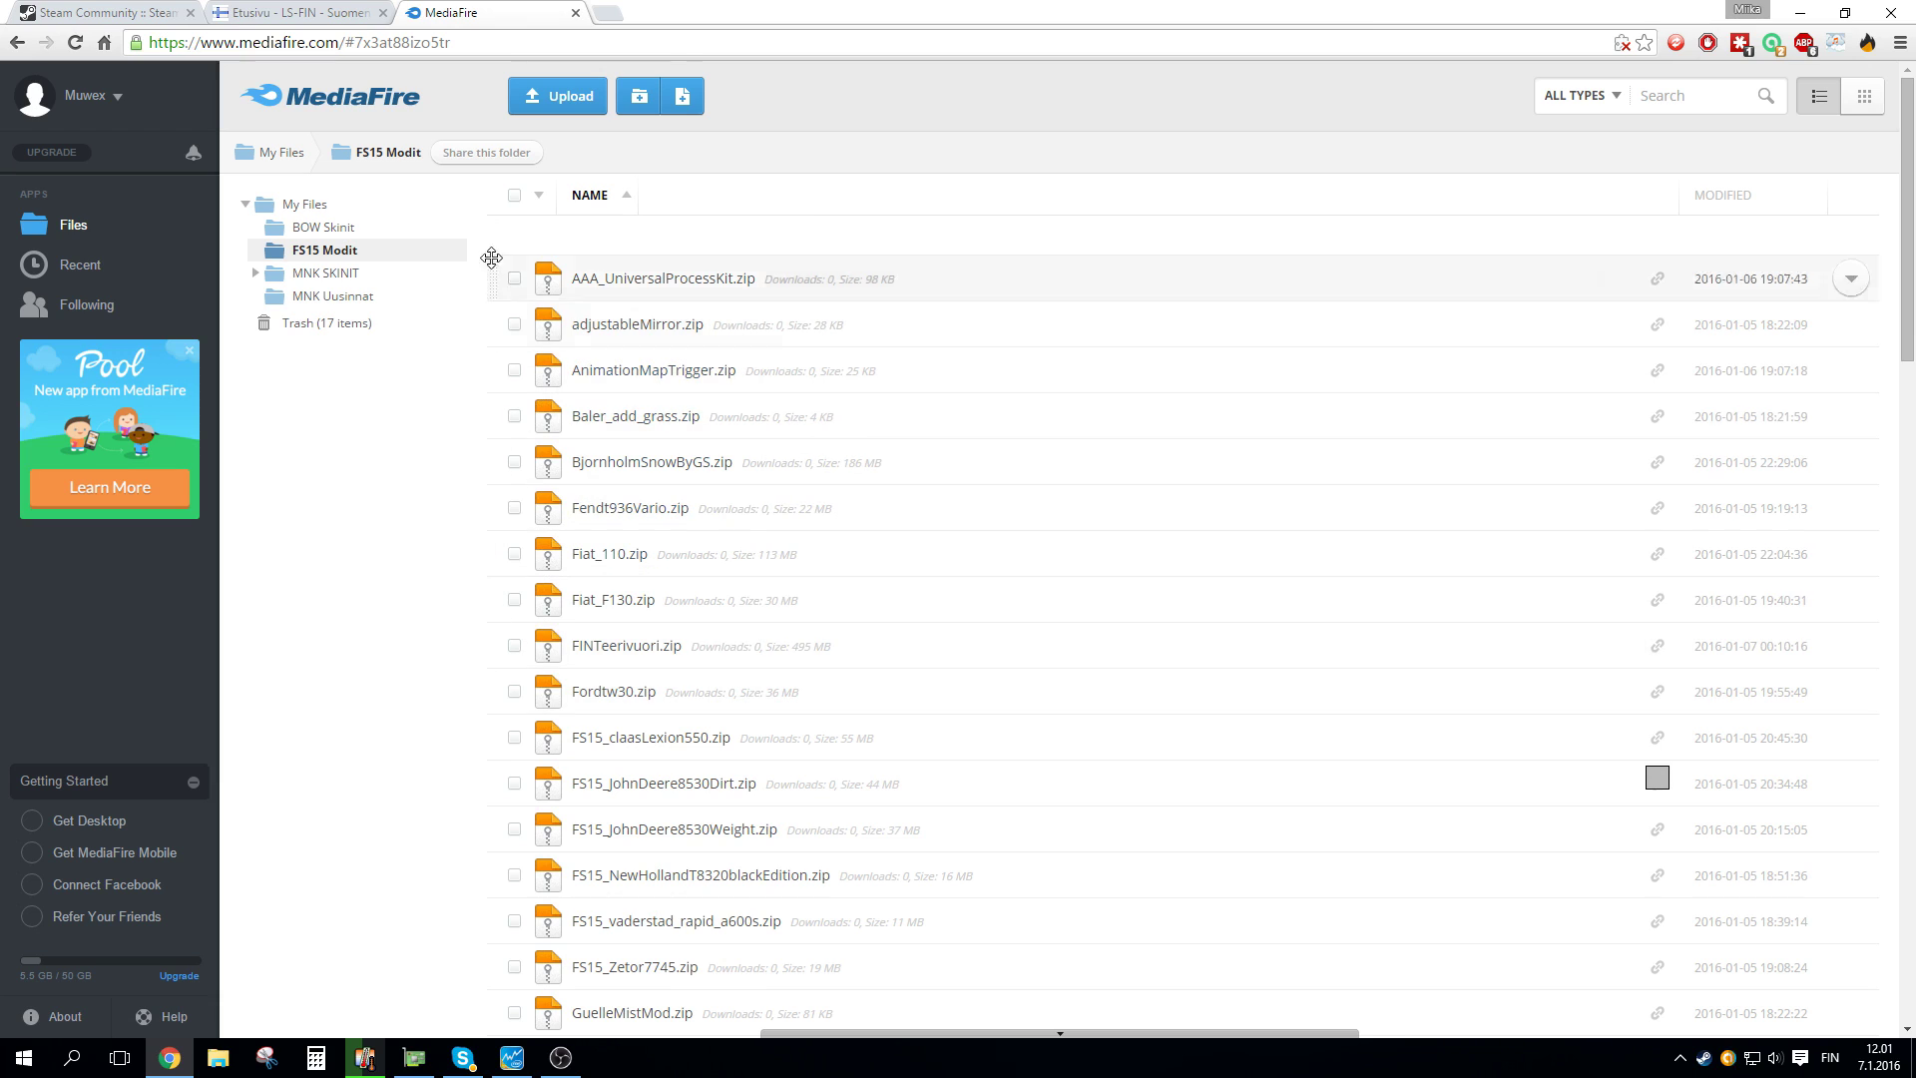
pyautogui.click(513, 198)
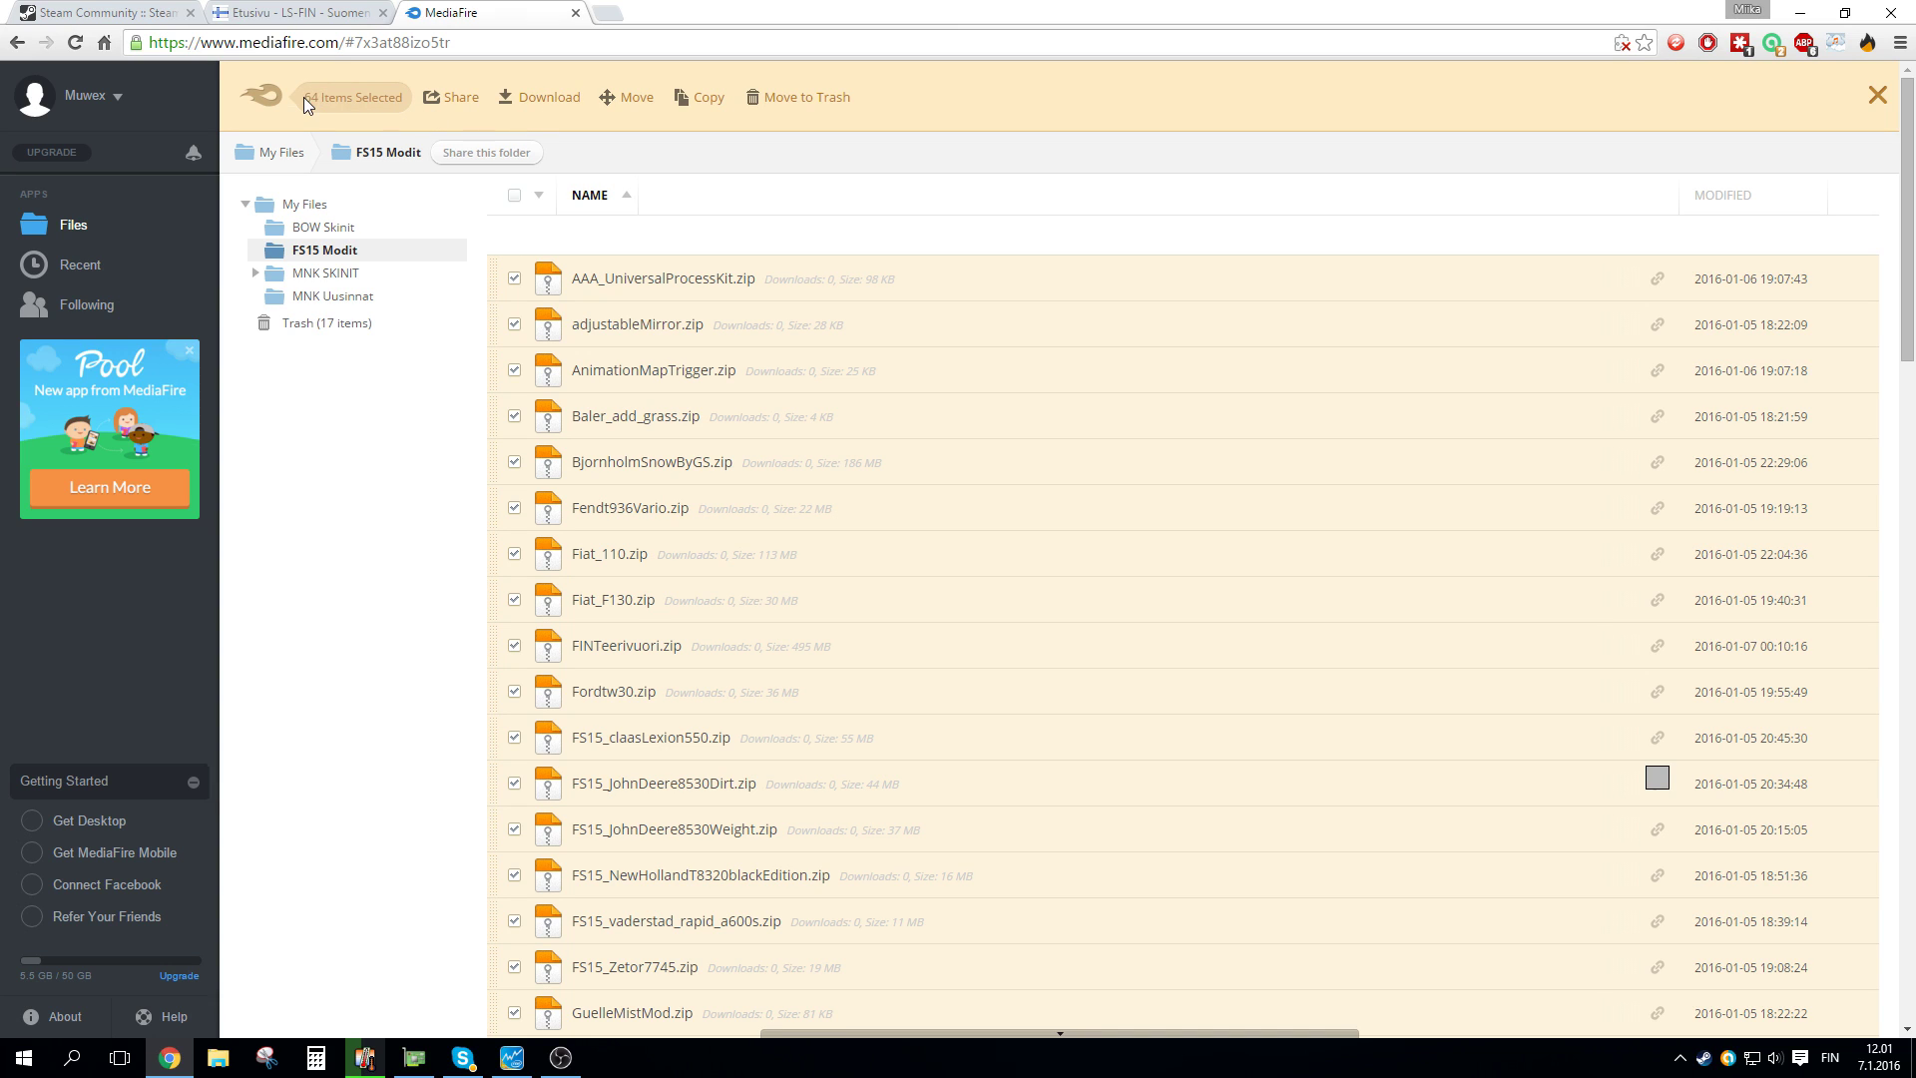
pyautogui.click(395, 104)
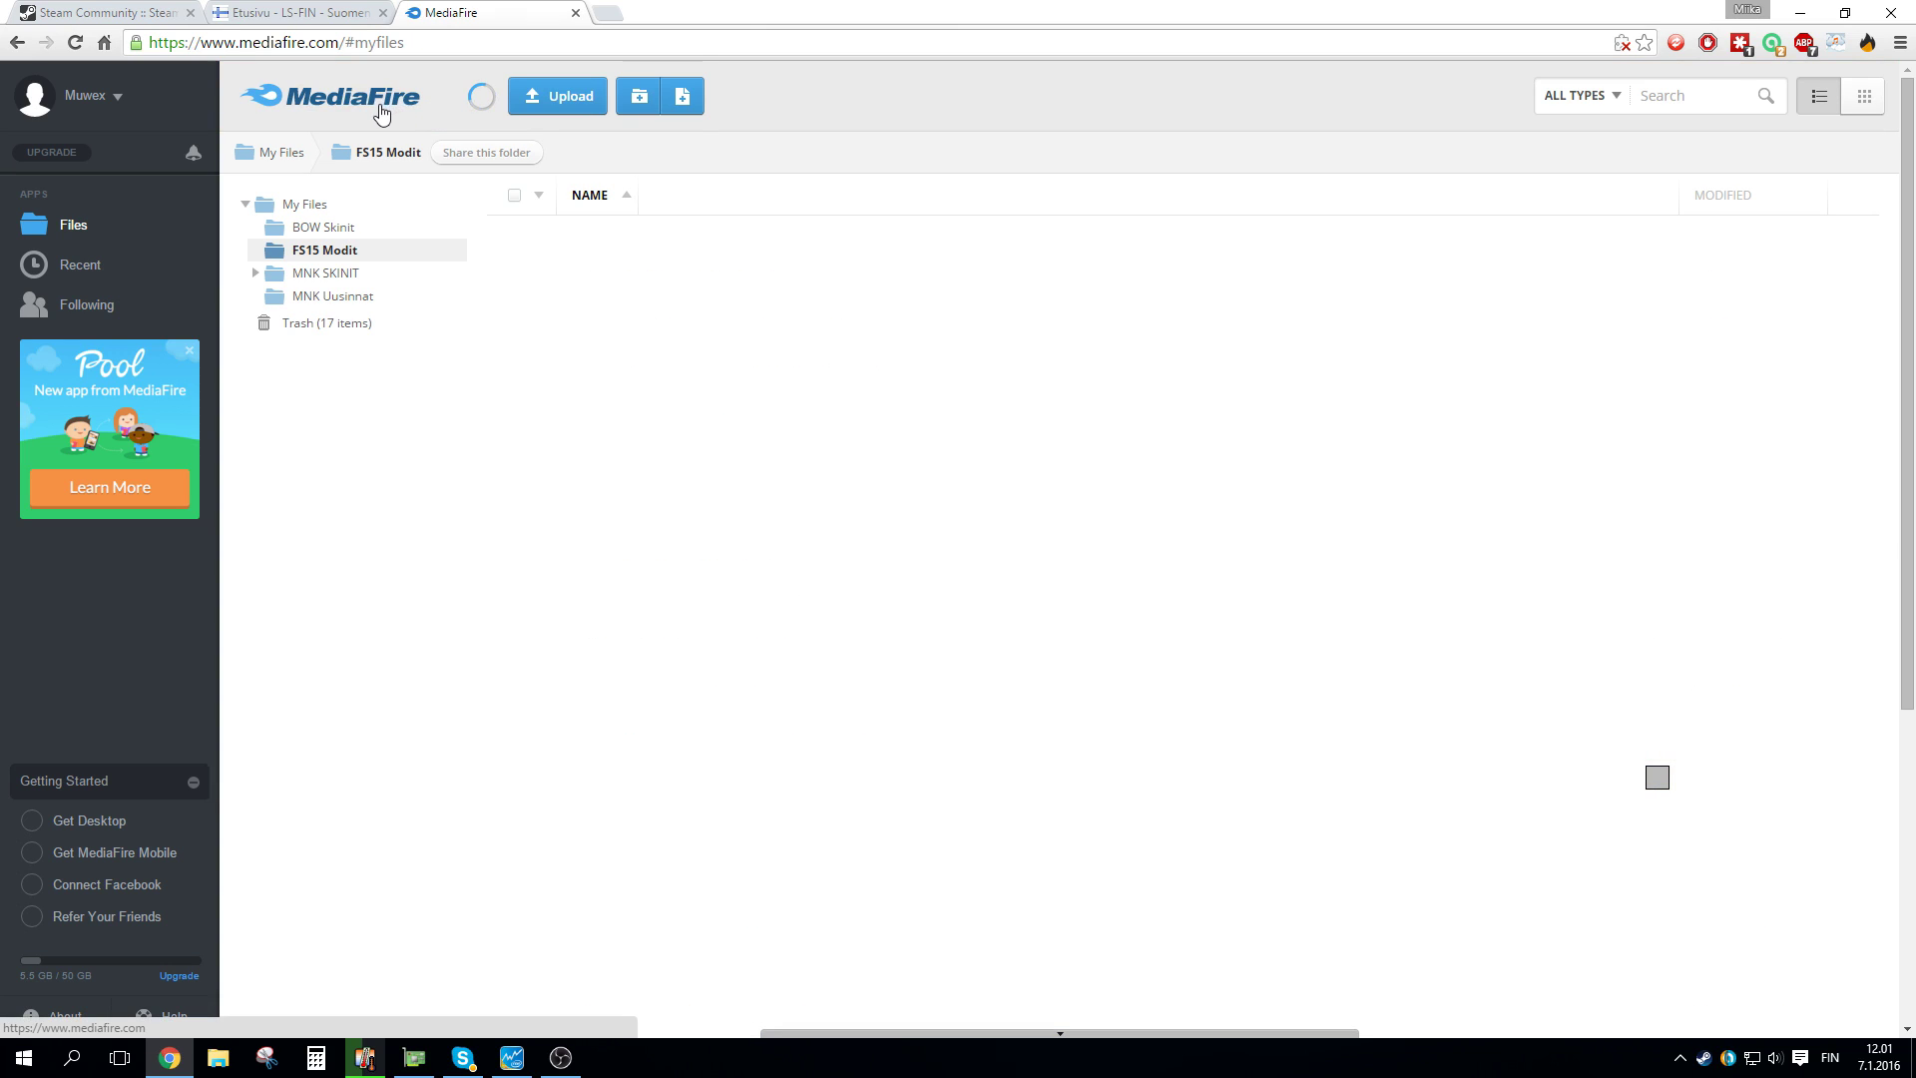
pyautogui.click(335, 250)
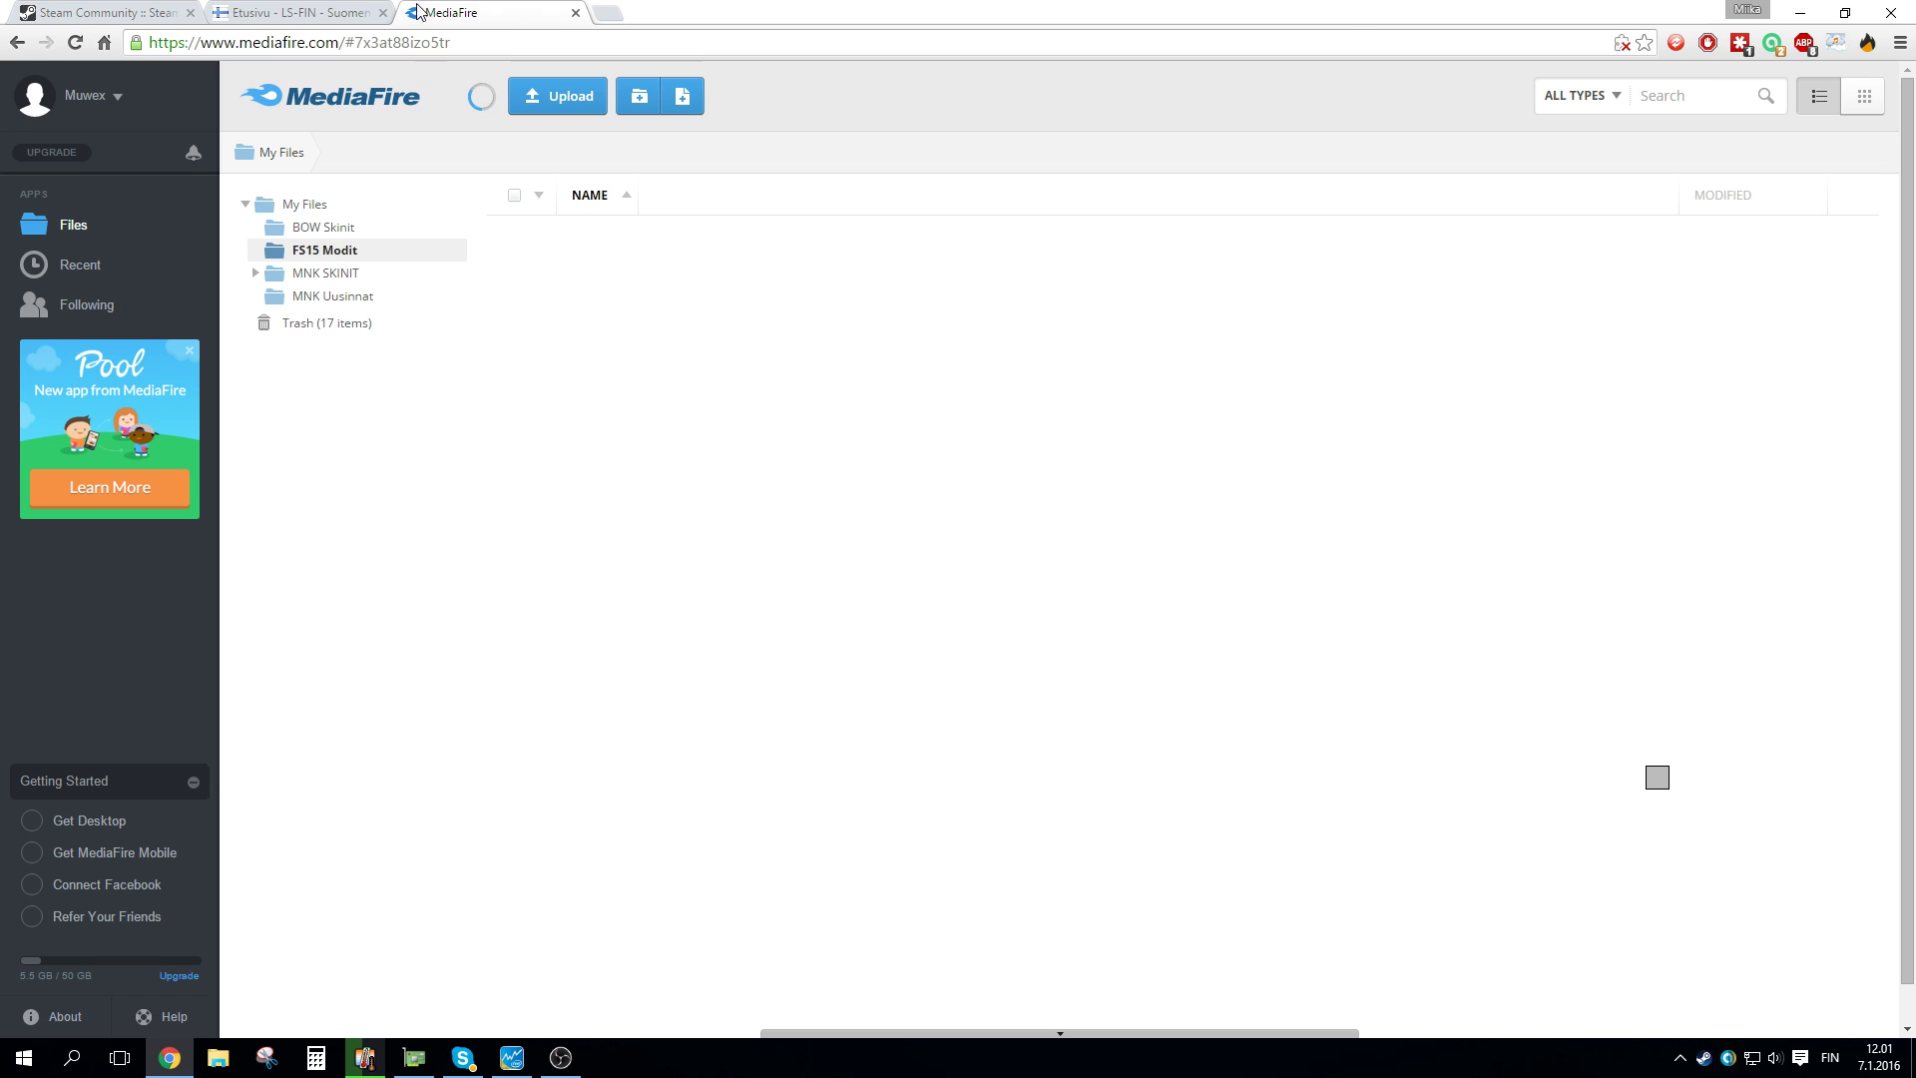
# Open the LS15-modit section of the LS-FIN.COM forum and look over its mod categories.
pyautogui.click(299, 12)
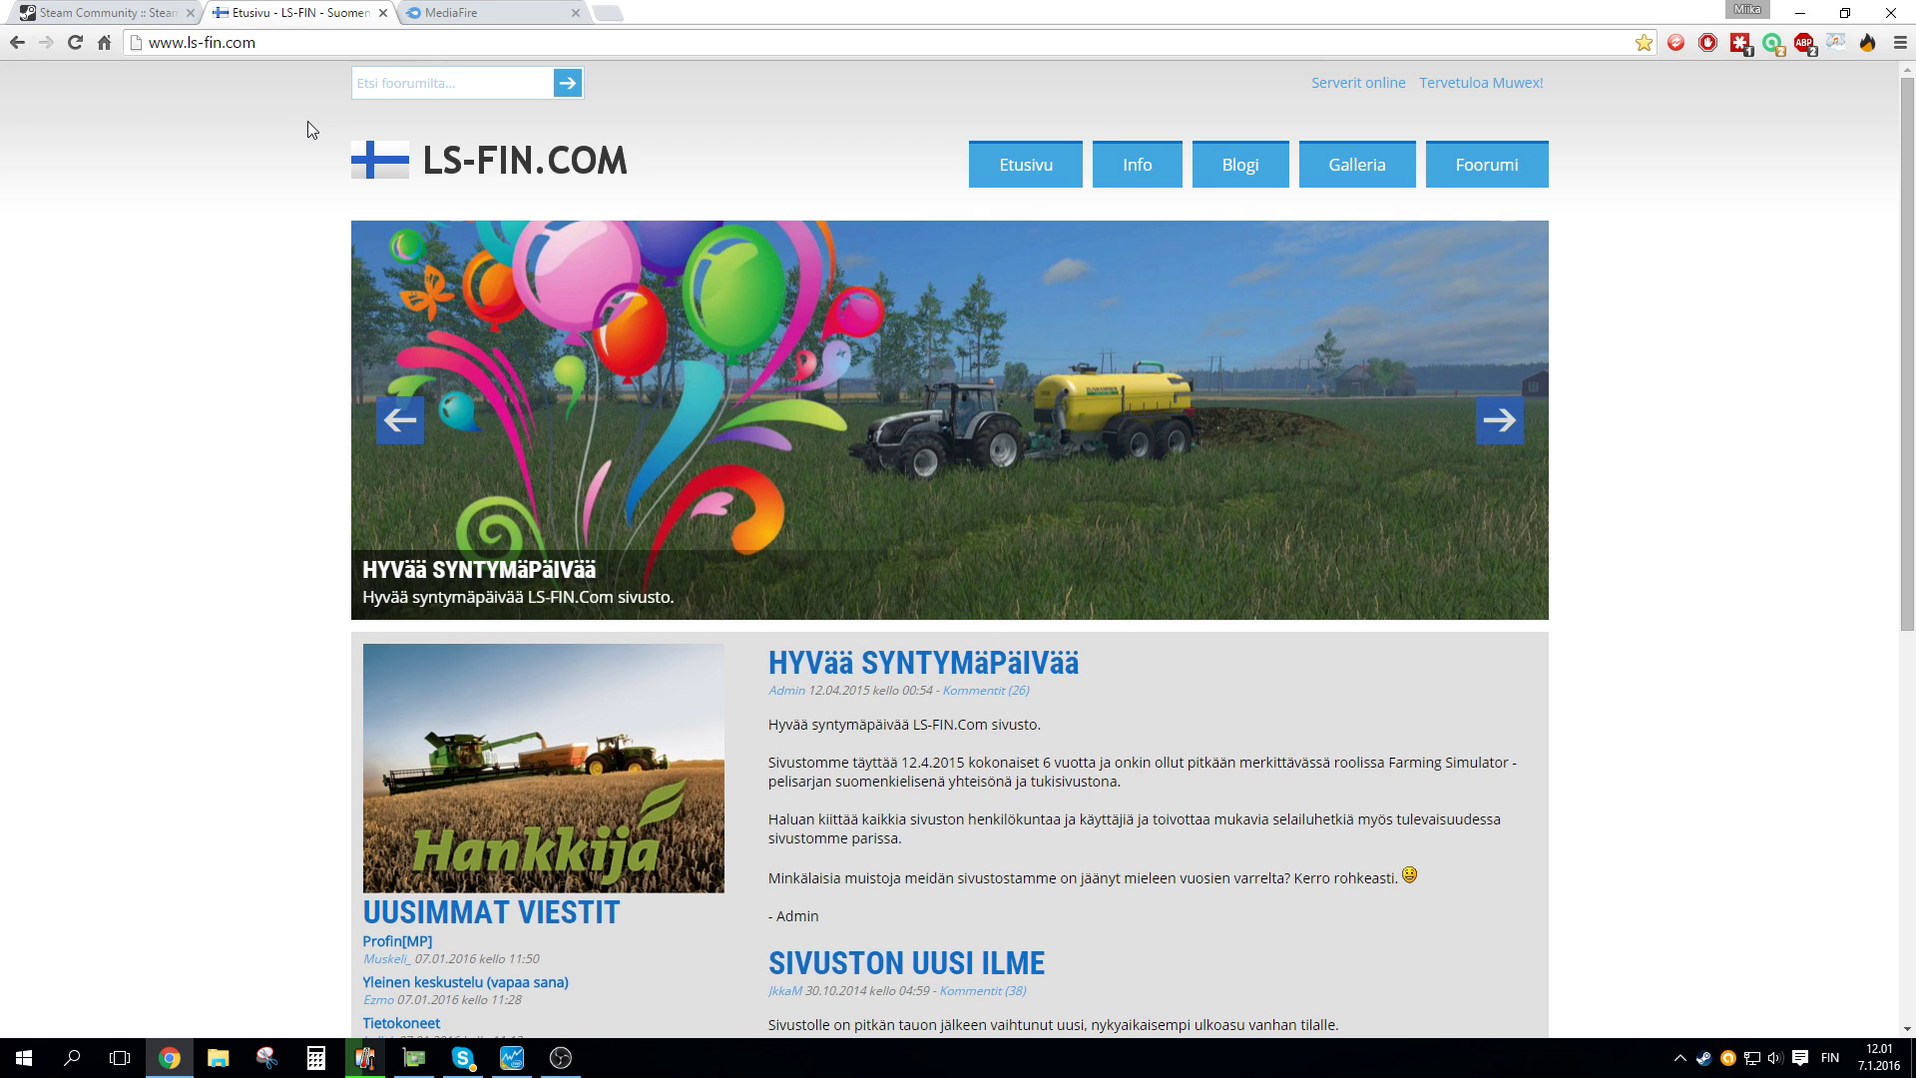
pyautogui.click(1457, 170)
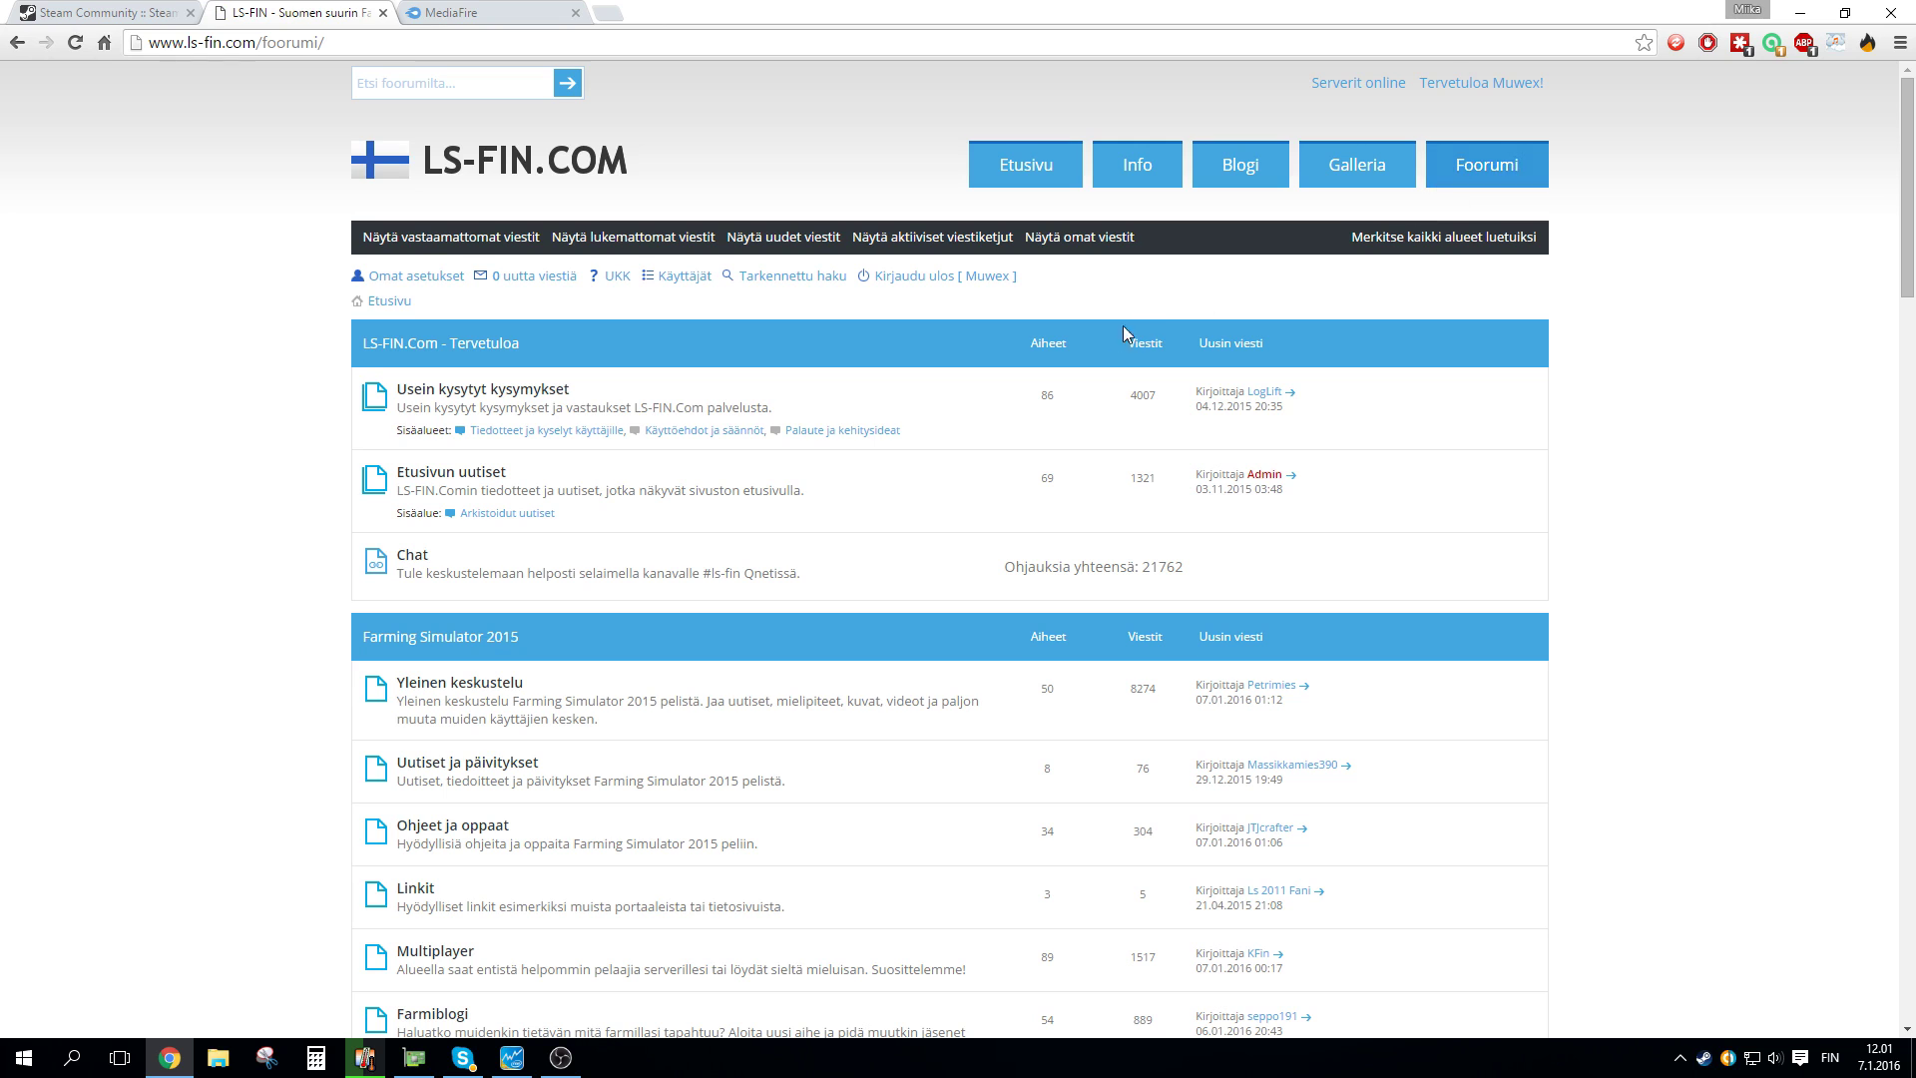
pyautogui.scroll(-10, 435, 619)
pyautogui.scroll(-3, 436, 627)
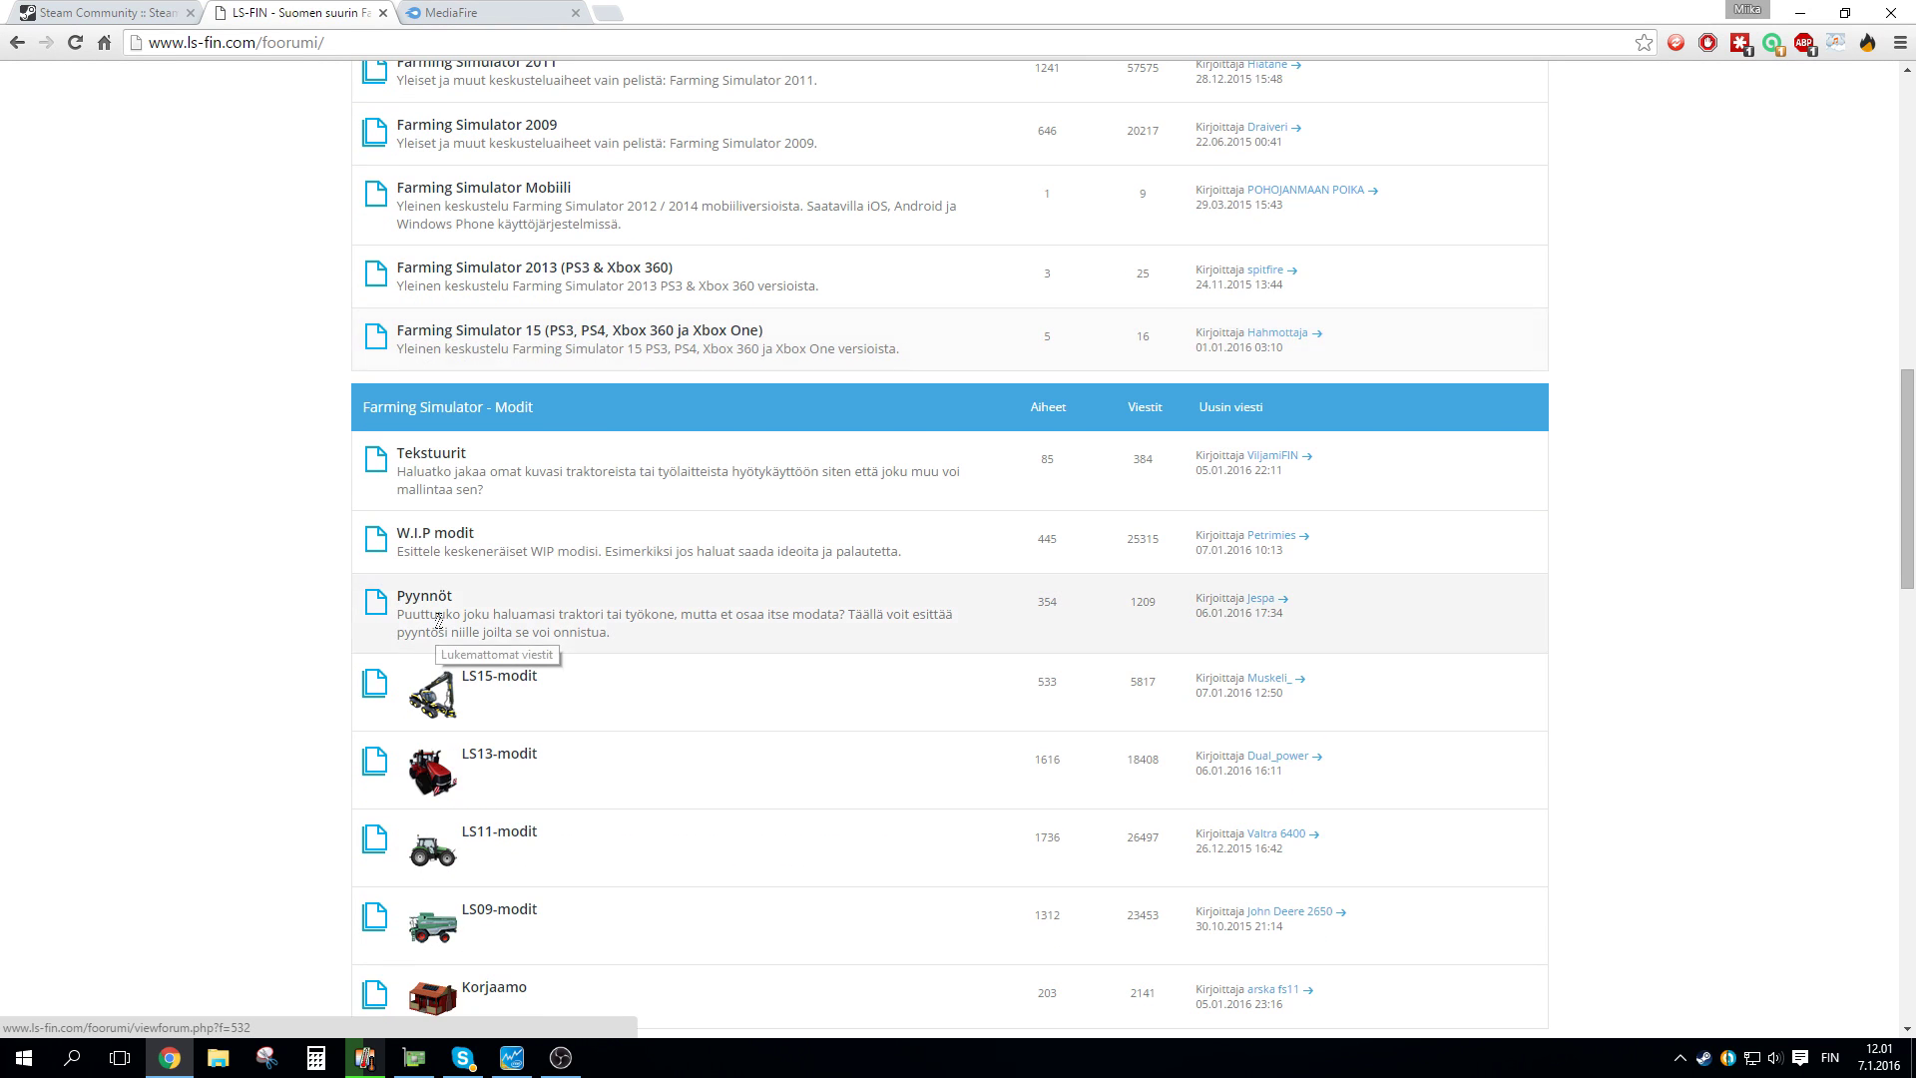
pyautogui.click(491, 679)
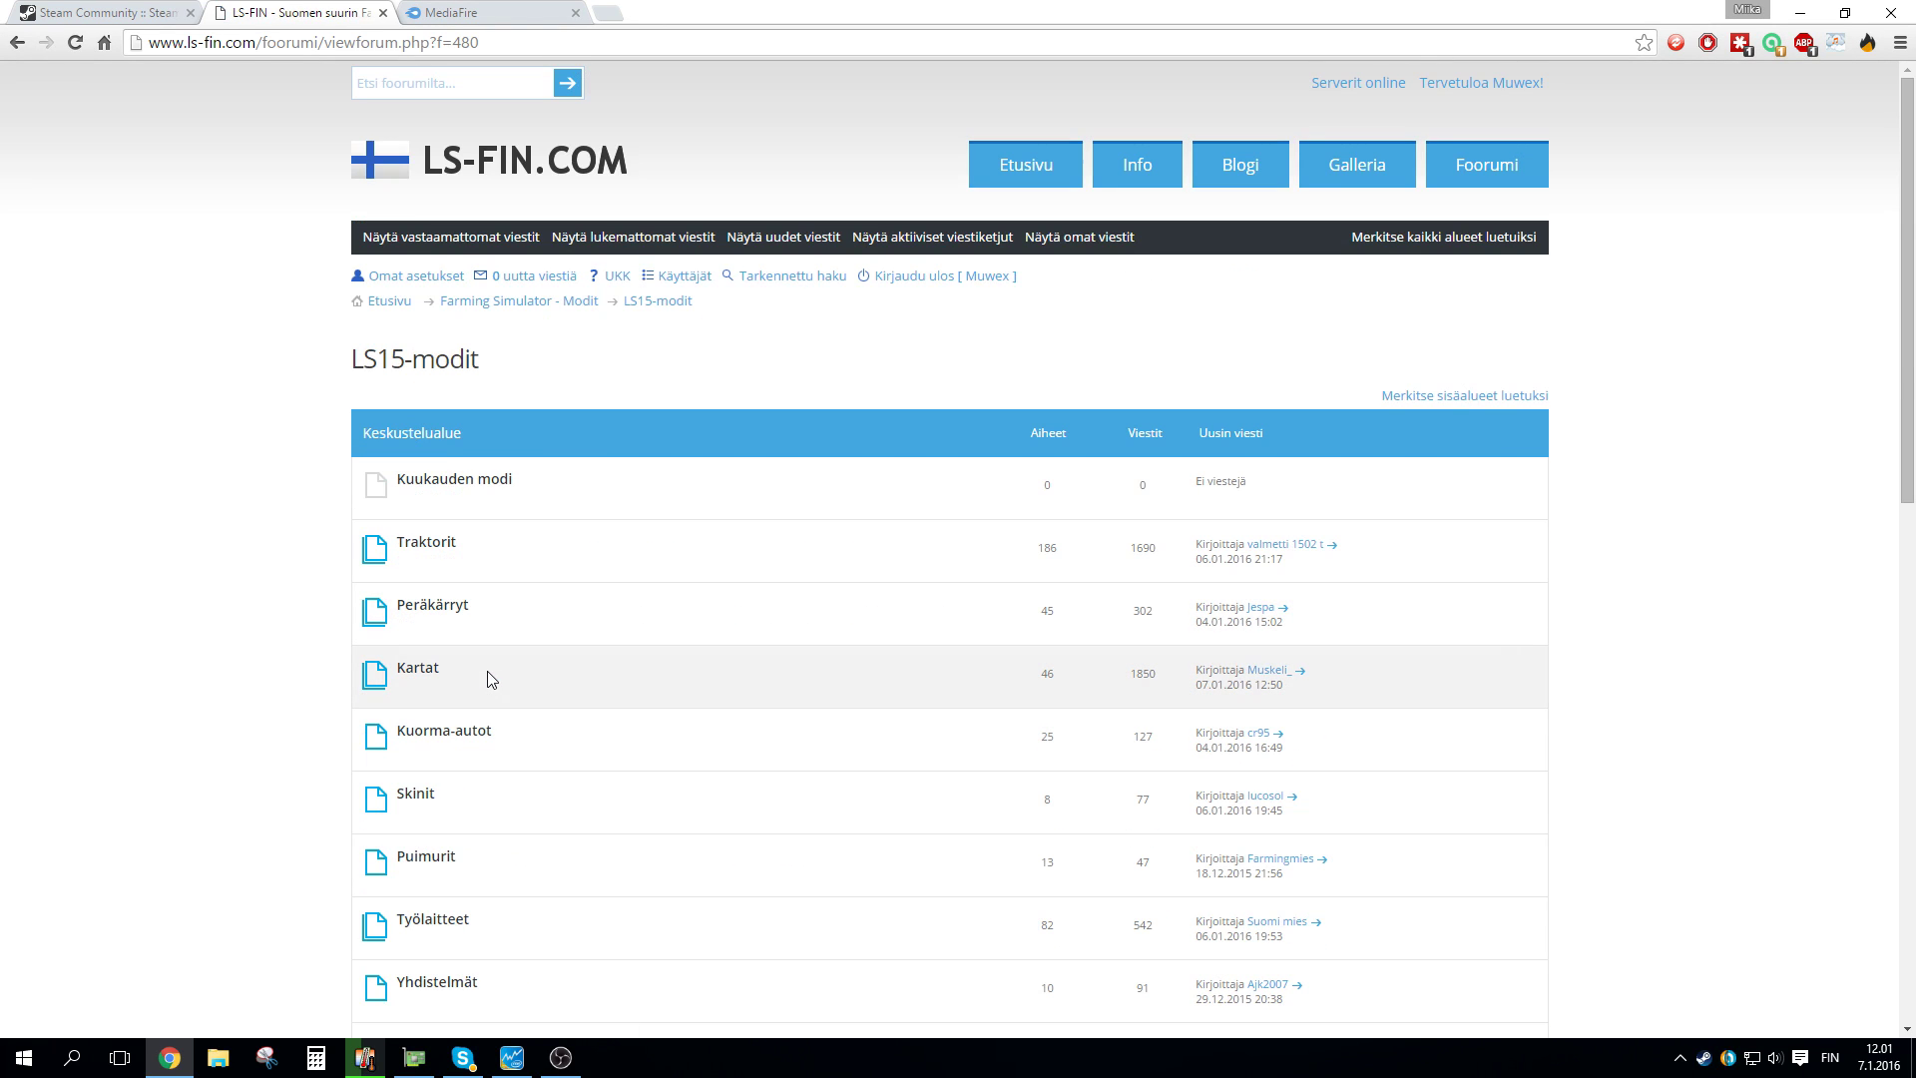
pyautogui.scroll(-3, 479, 669)
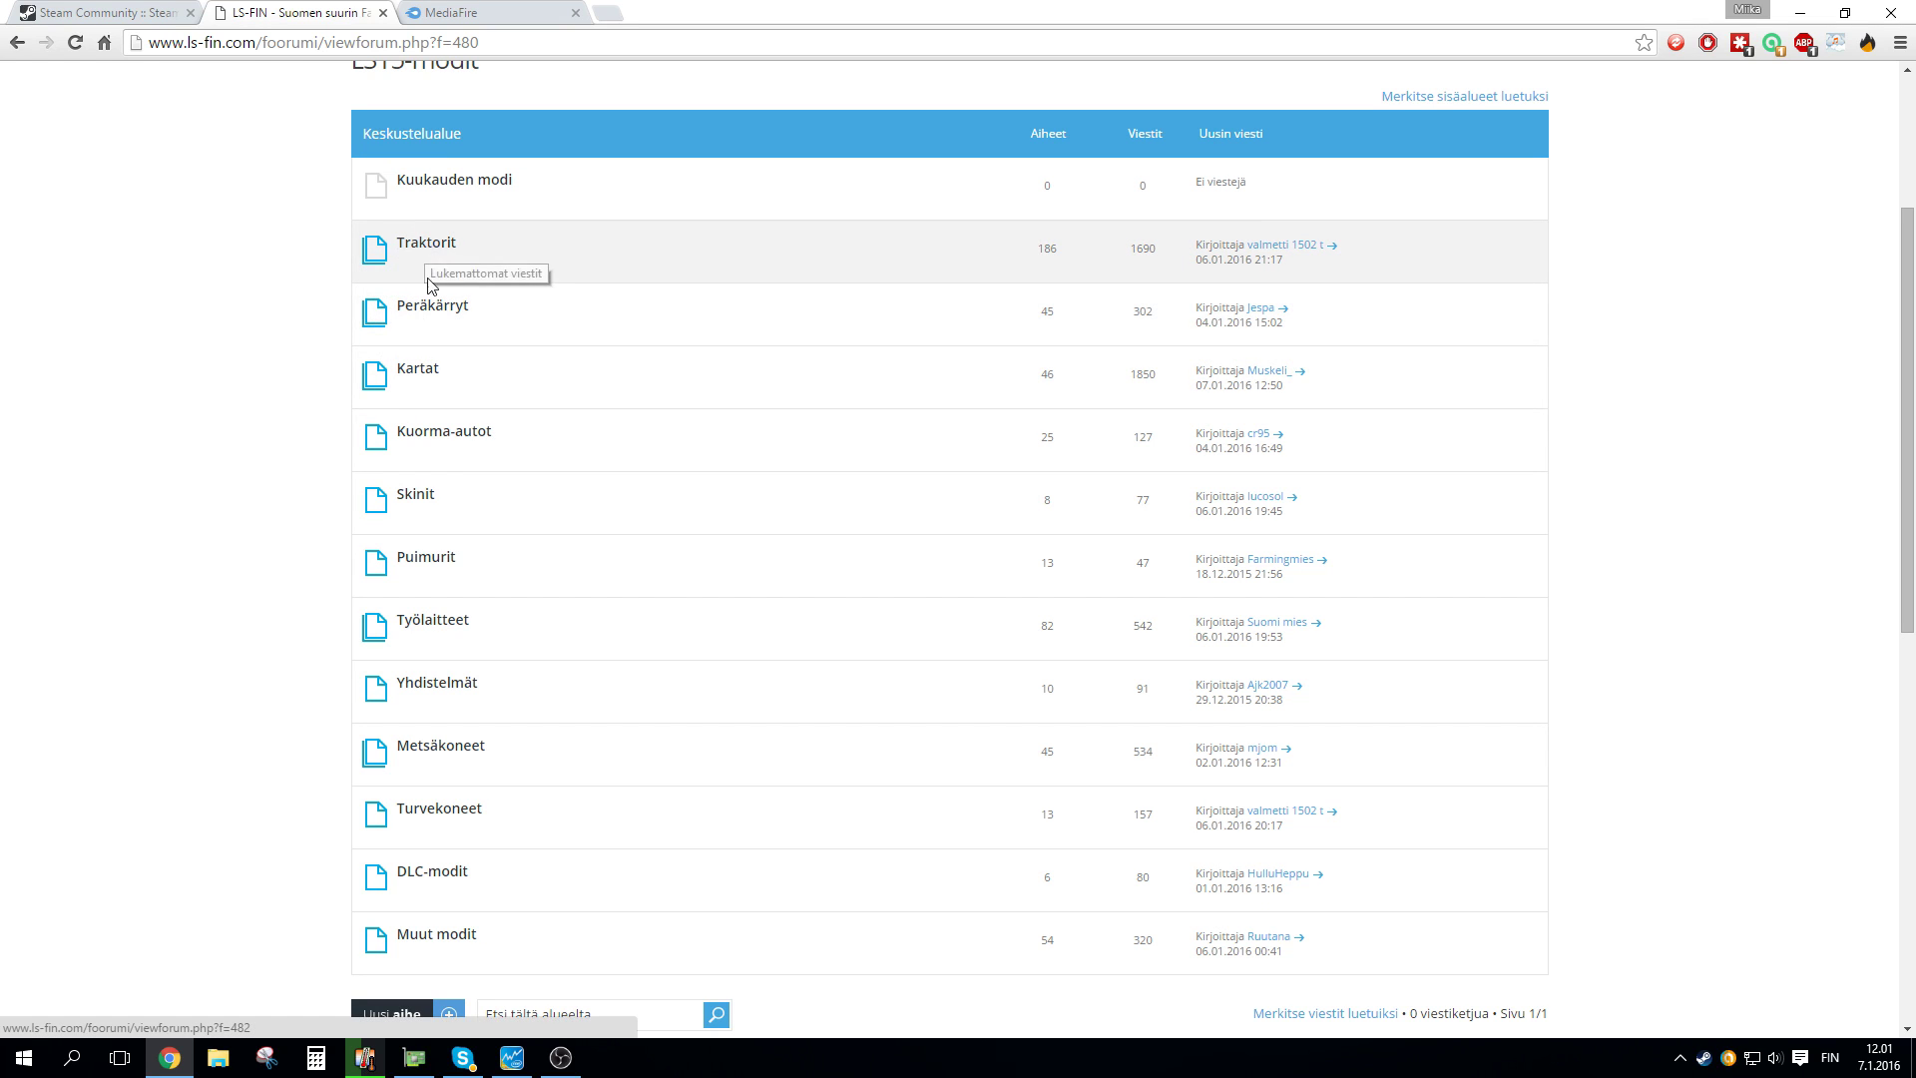
# Open the Kartat category's Maatalous section and bring up the Profin[MP] map topic.
pyautogui.click(419, 371)
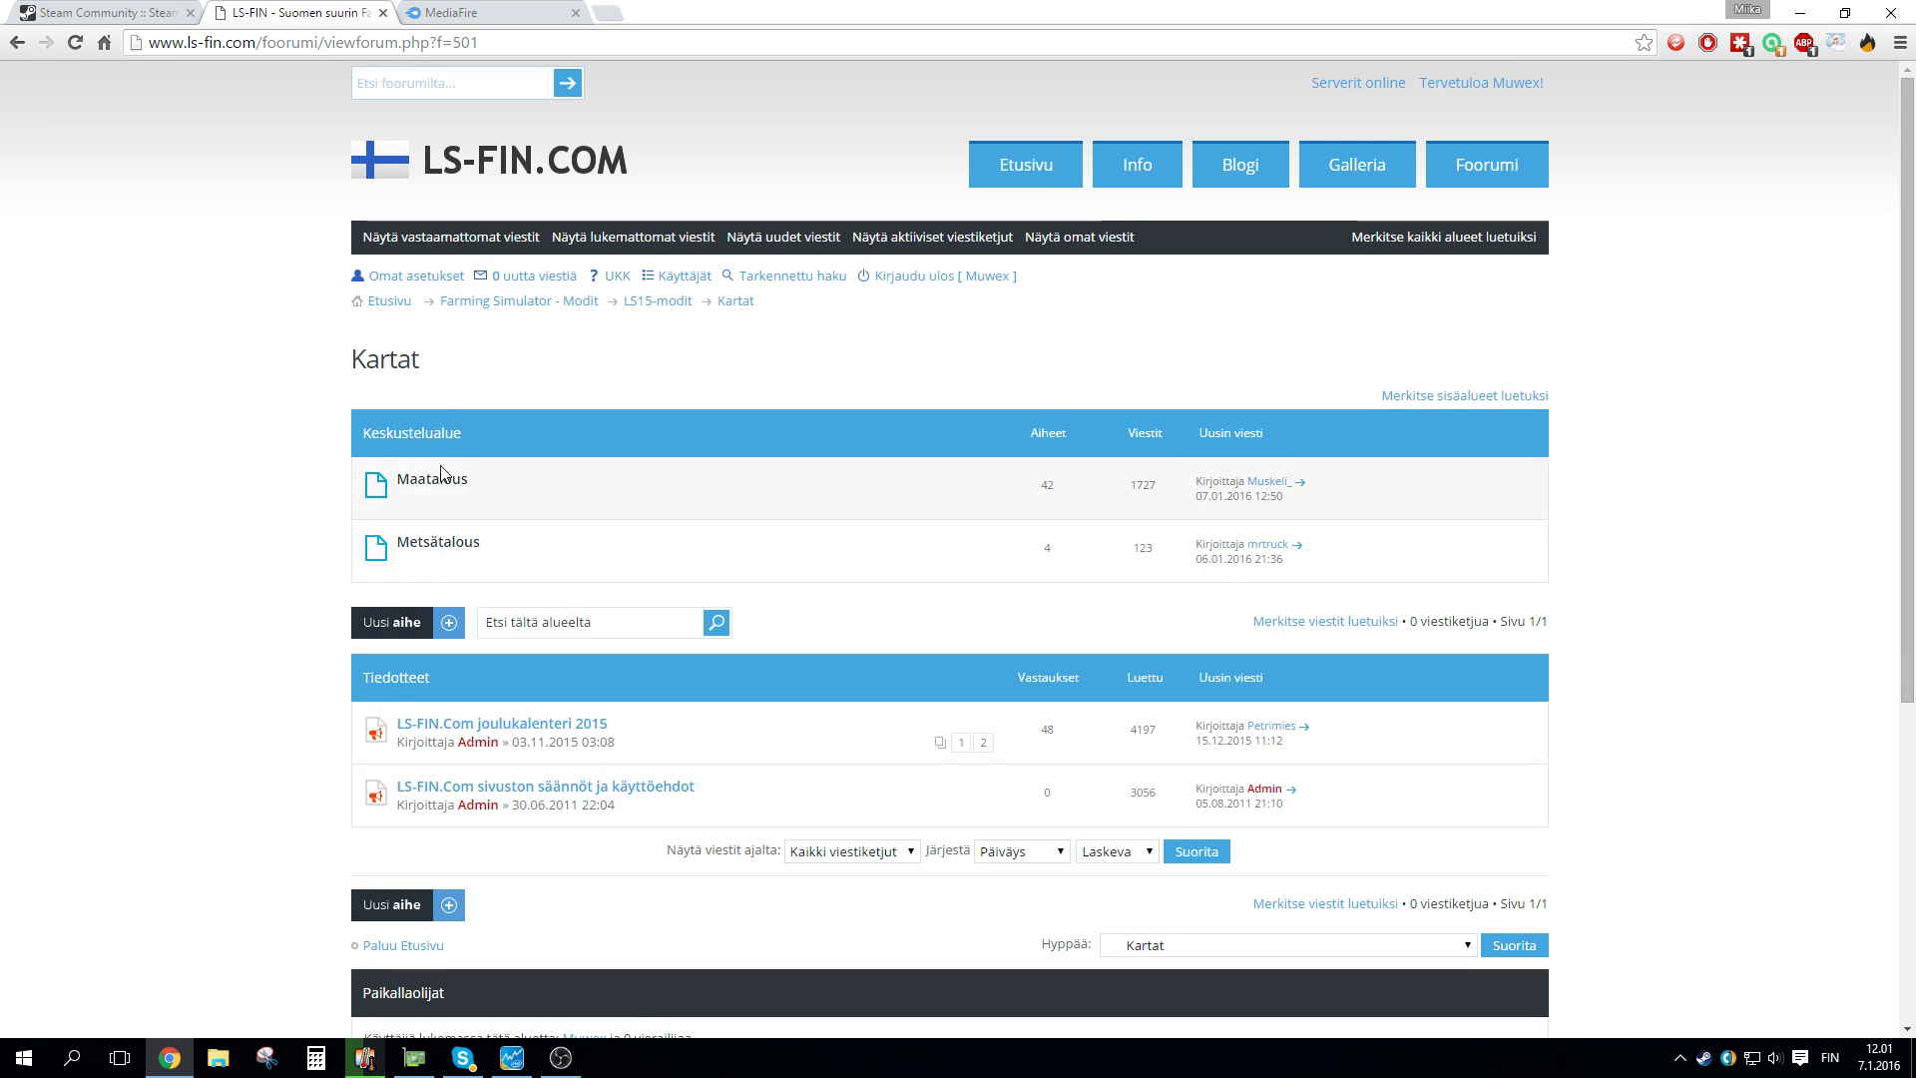
pyautogui.click(436, 483)
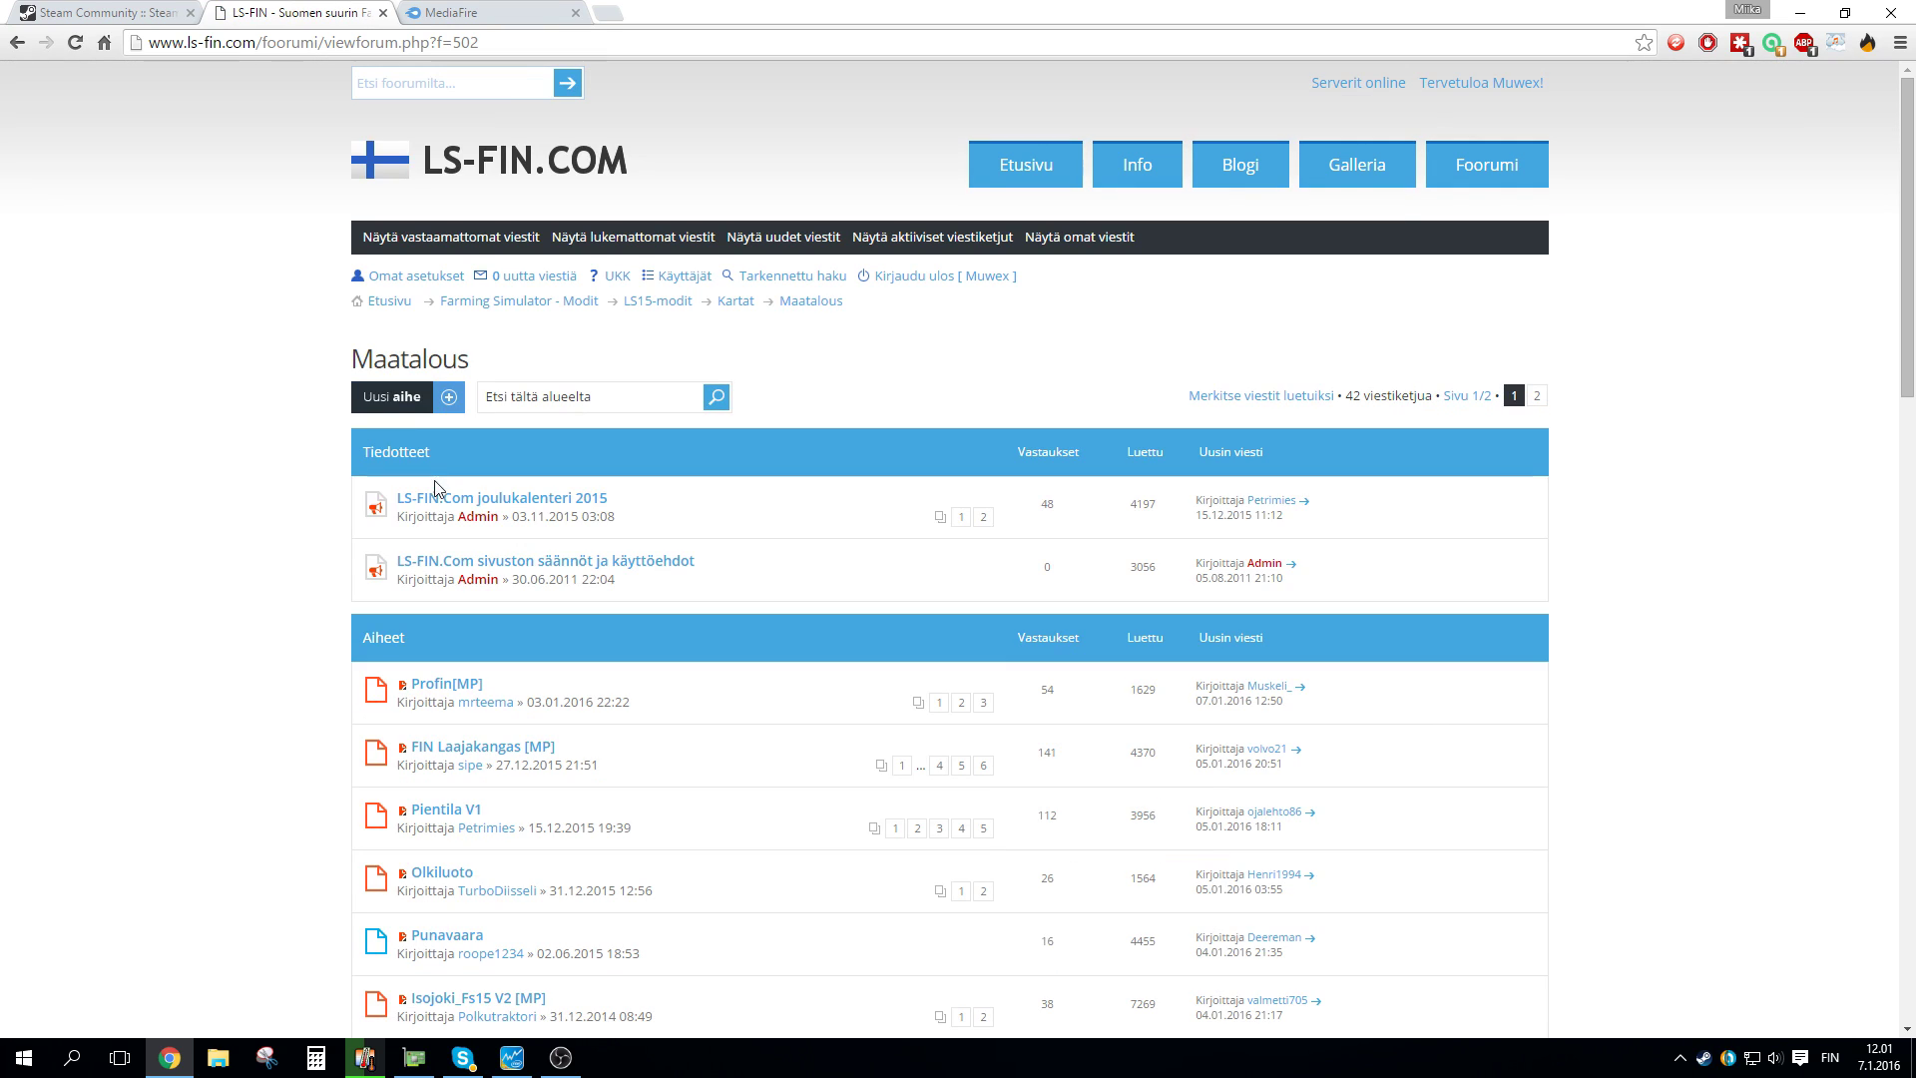
pyautogui.scroll(-1, 436, 483)
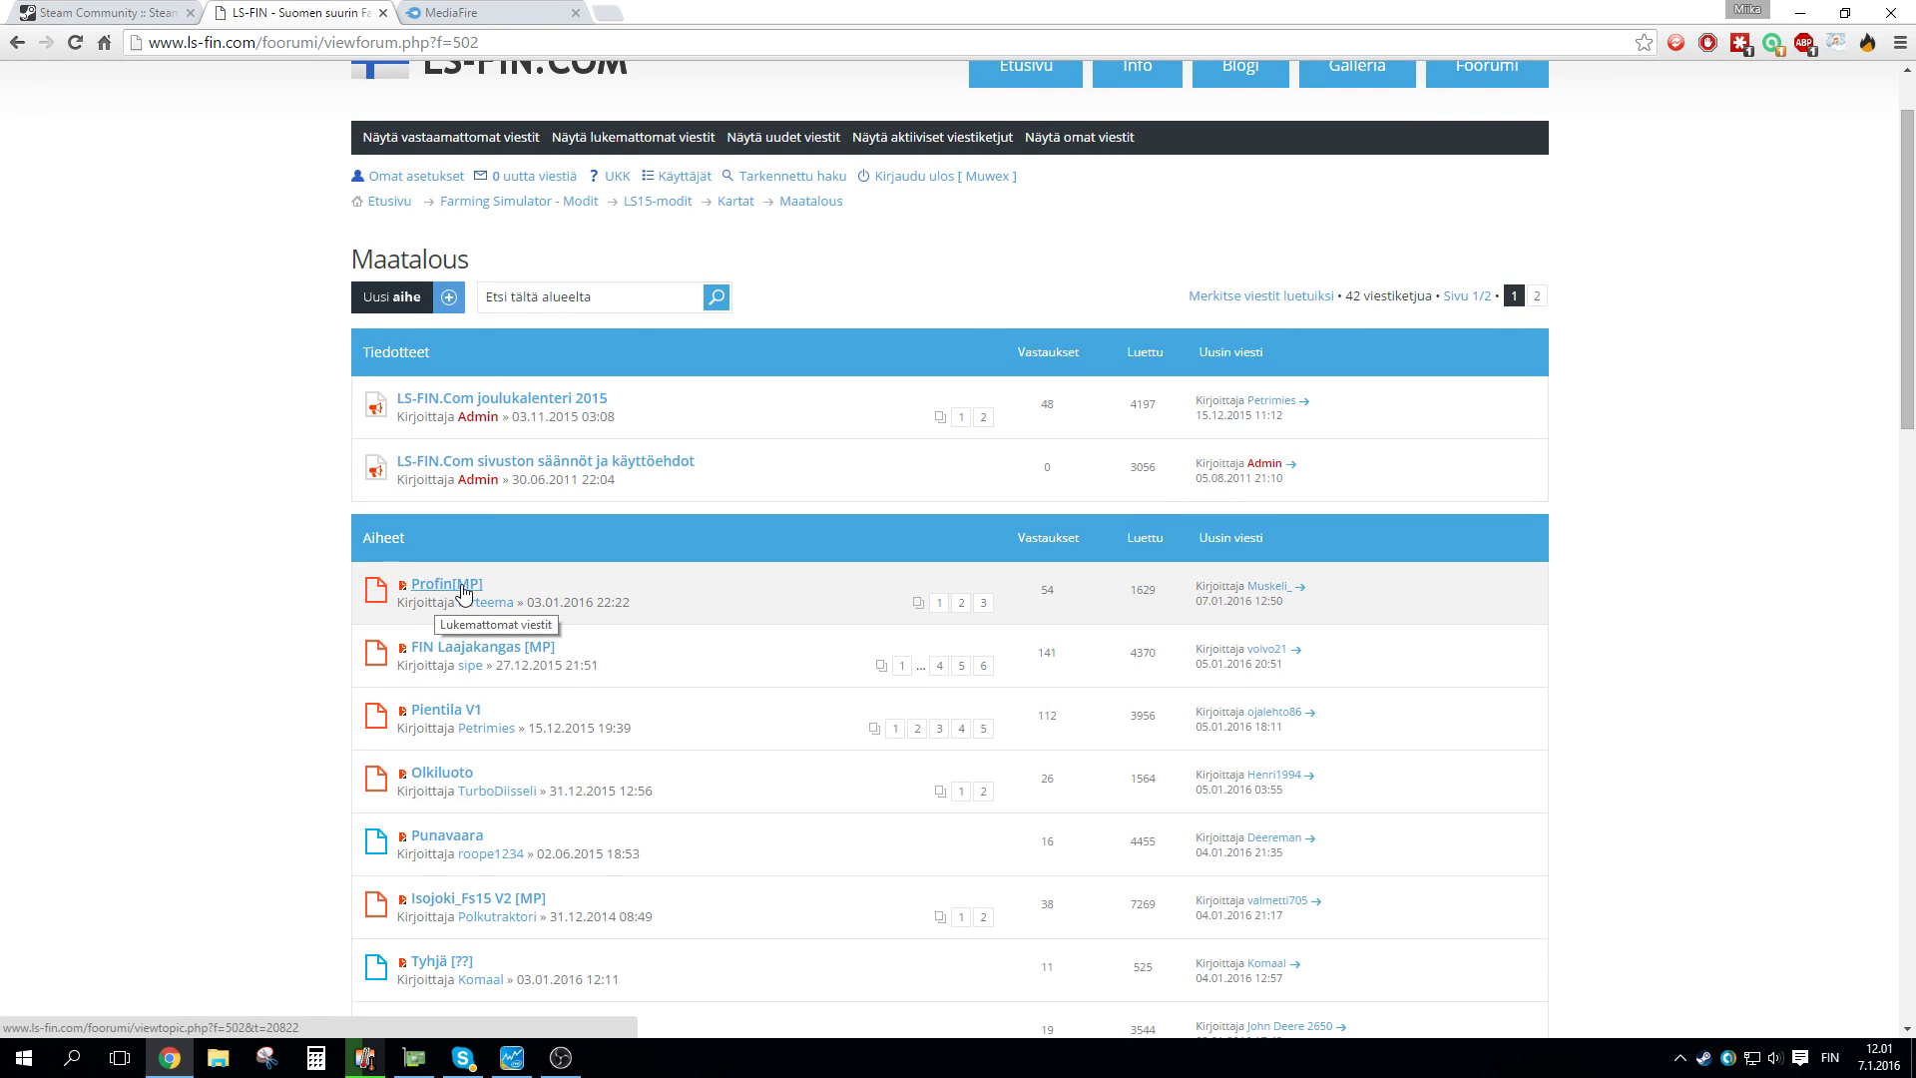
pyautogui.click(463, 589)
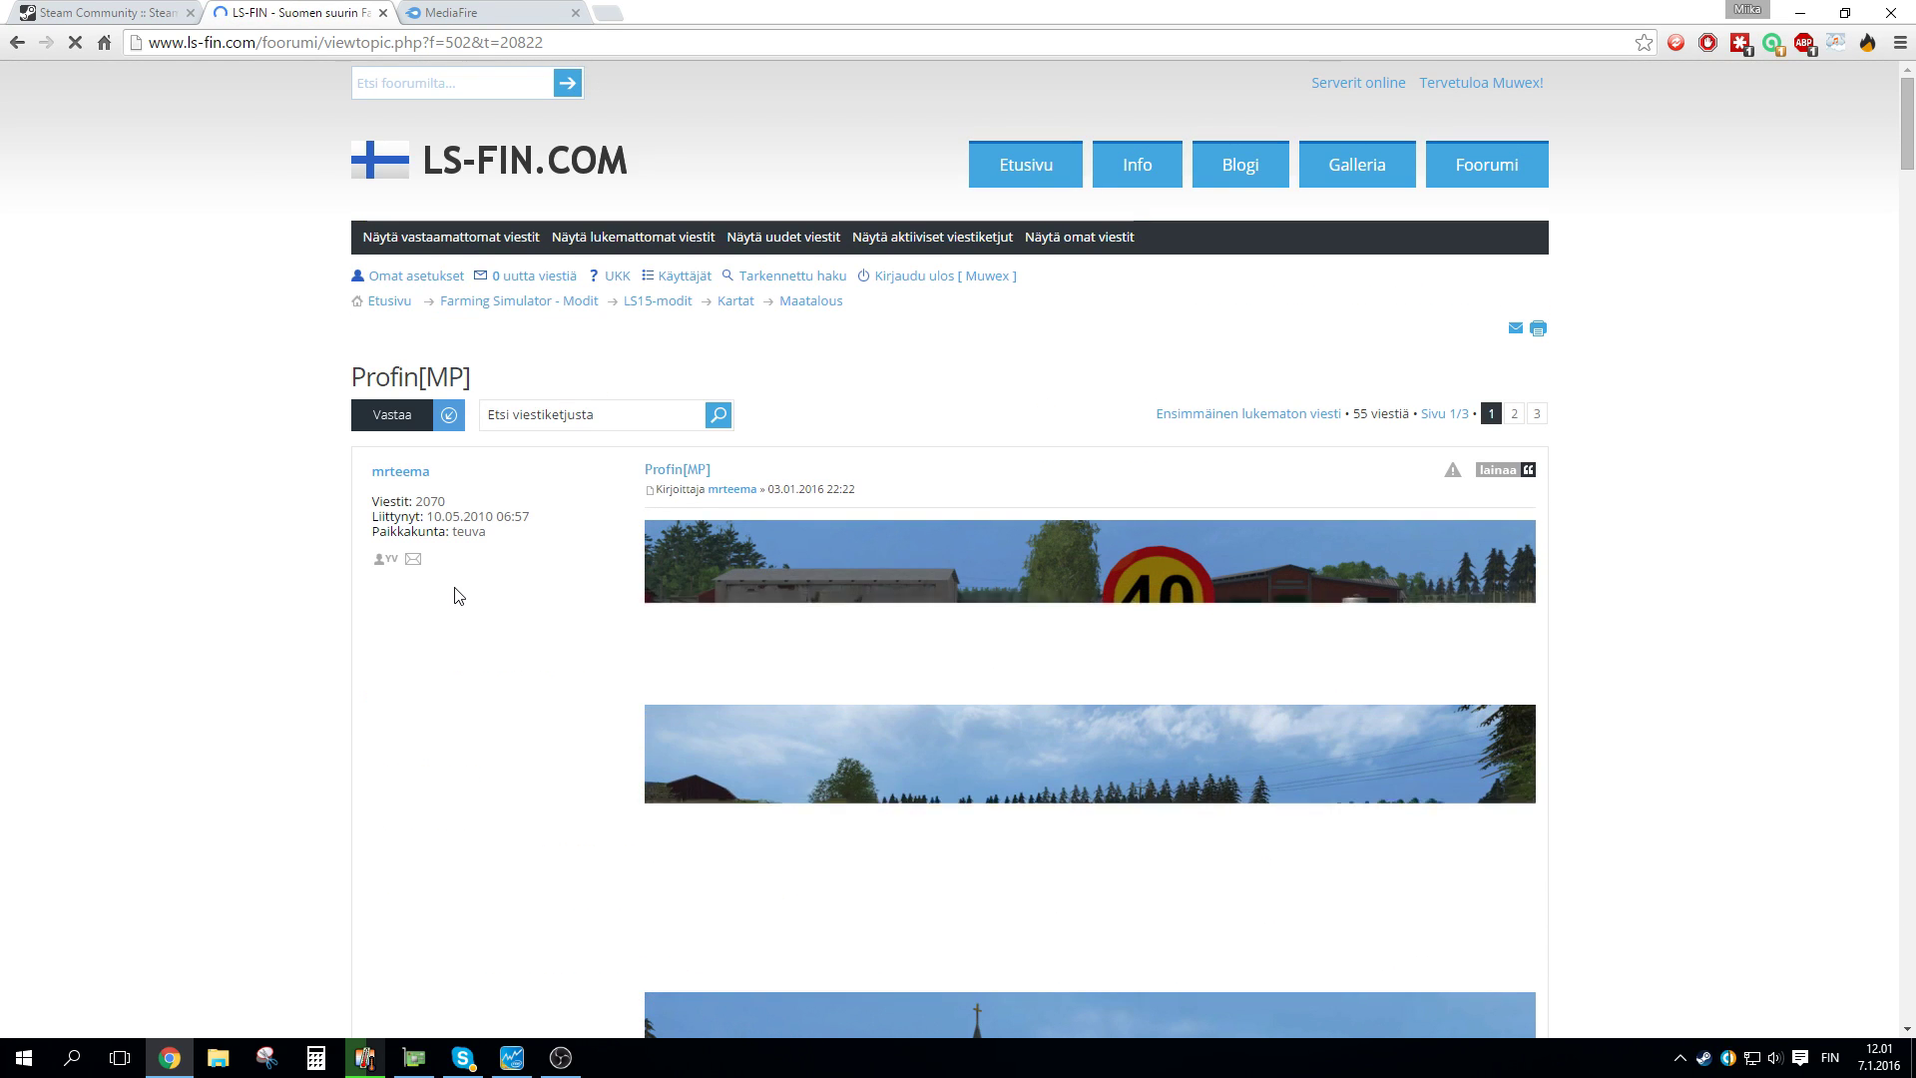
# Look through the Profin[MP] map's pictures and description, and start downloading its unzip.RAR archive from File-Upload.net.
pyautogui.scroll(-10, 456, 595)
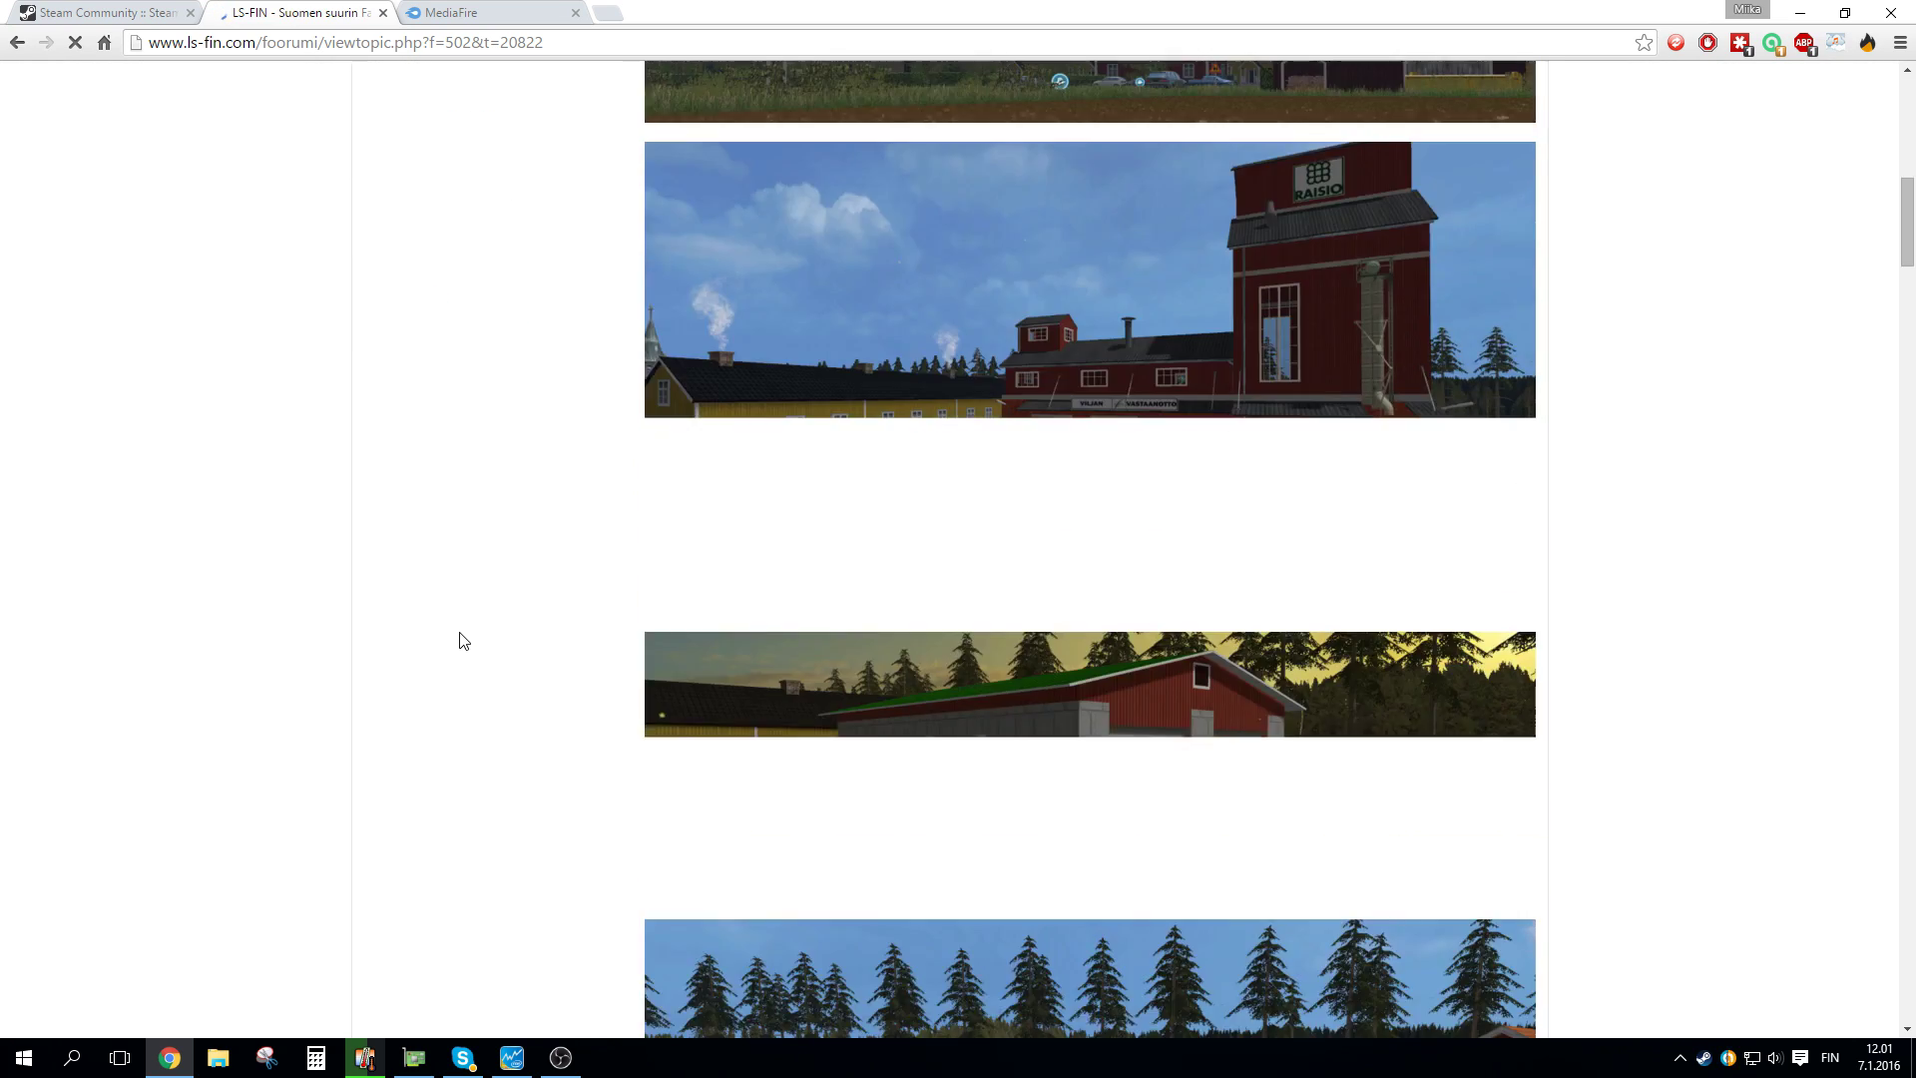
pyautogui.scroll(-8, 463, 640)
pyautogui.scroll(-4, 464, 638)
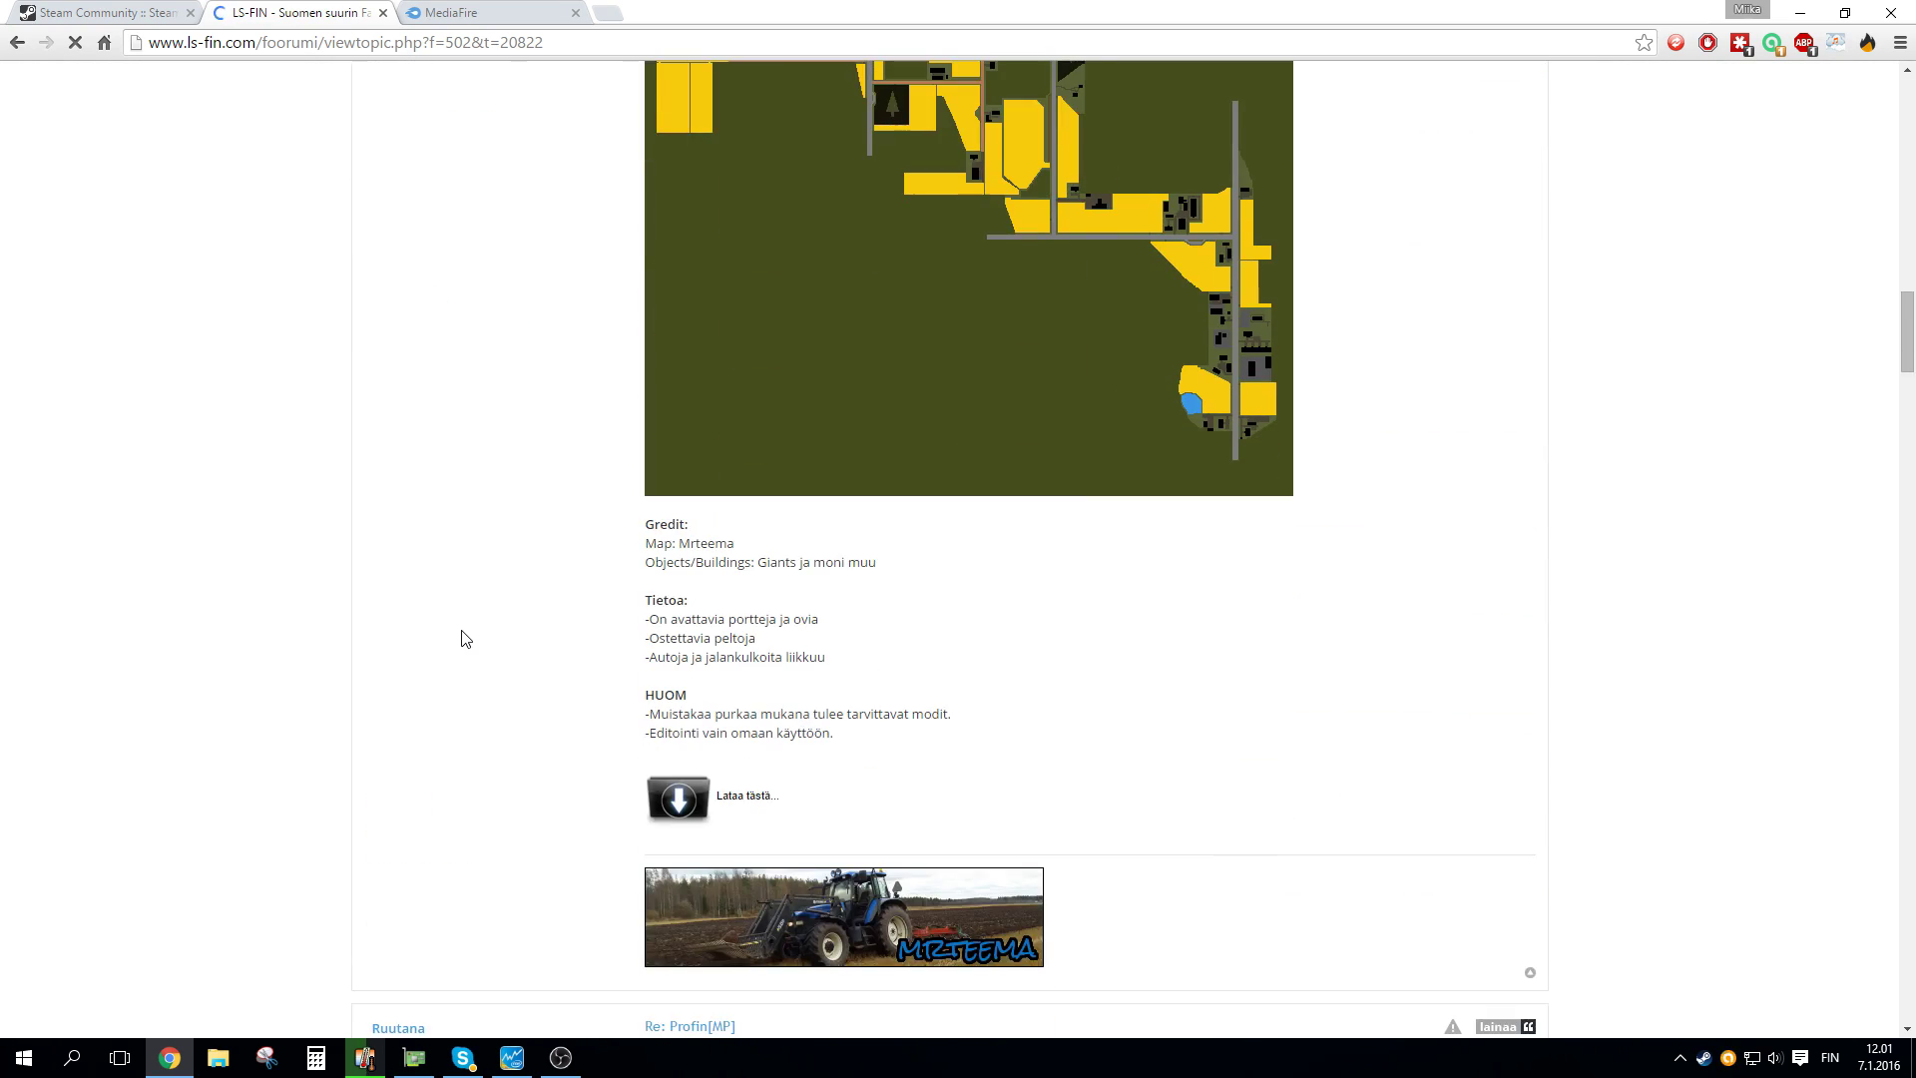
pyautogui.scroll(6, 464, 639)
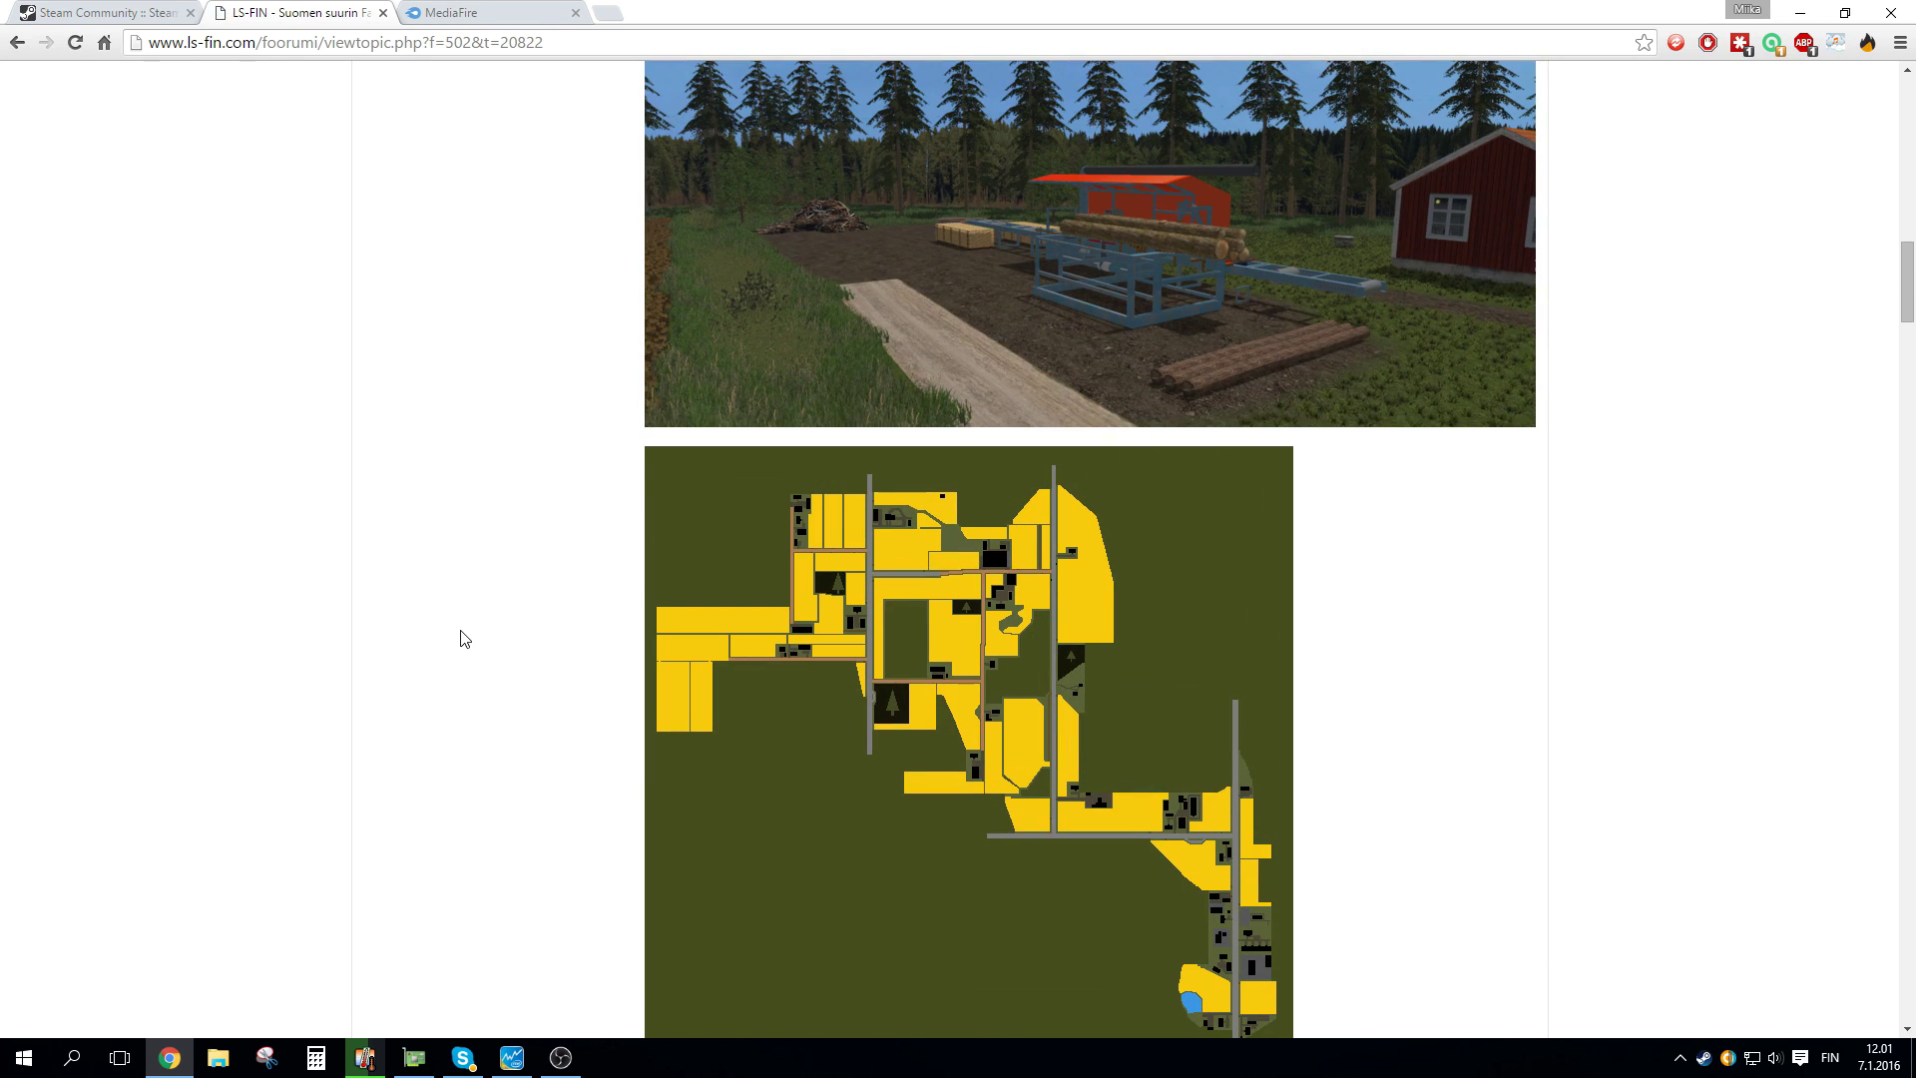
pyautogui.scroll(-5, 728, 636)
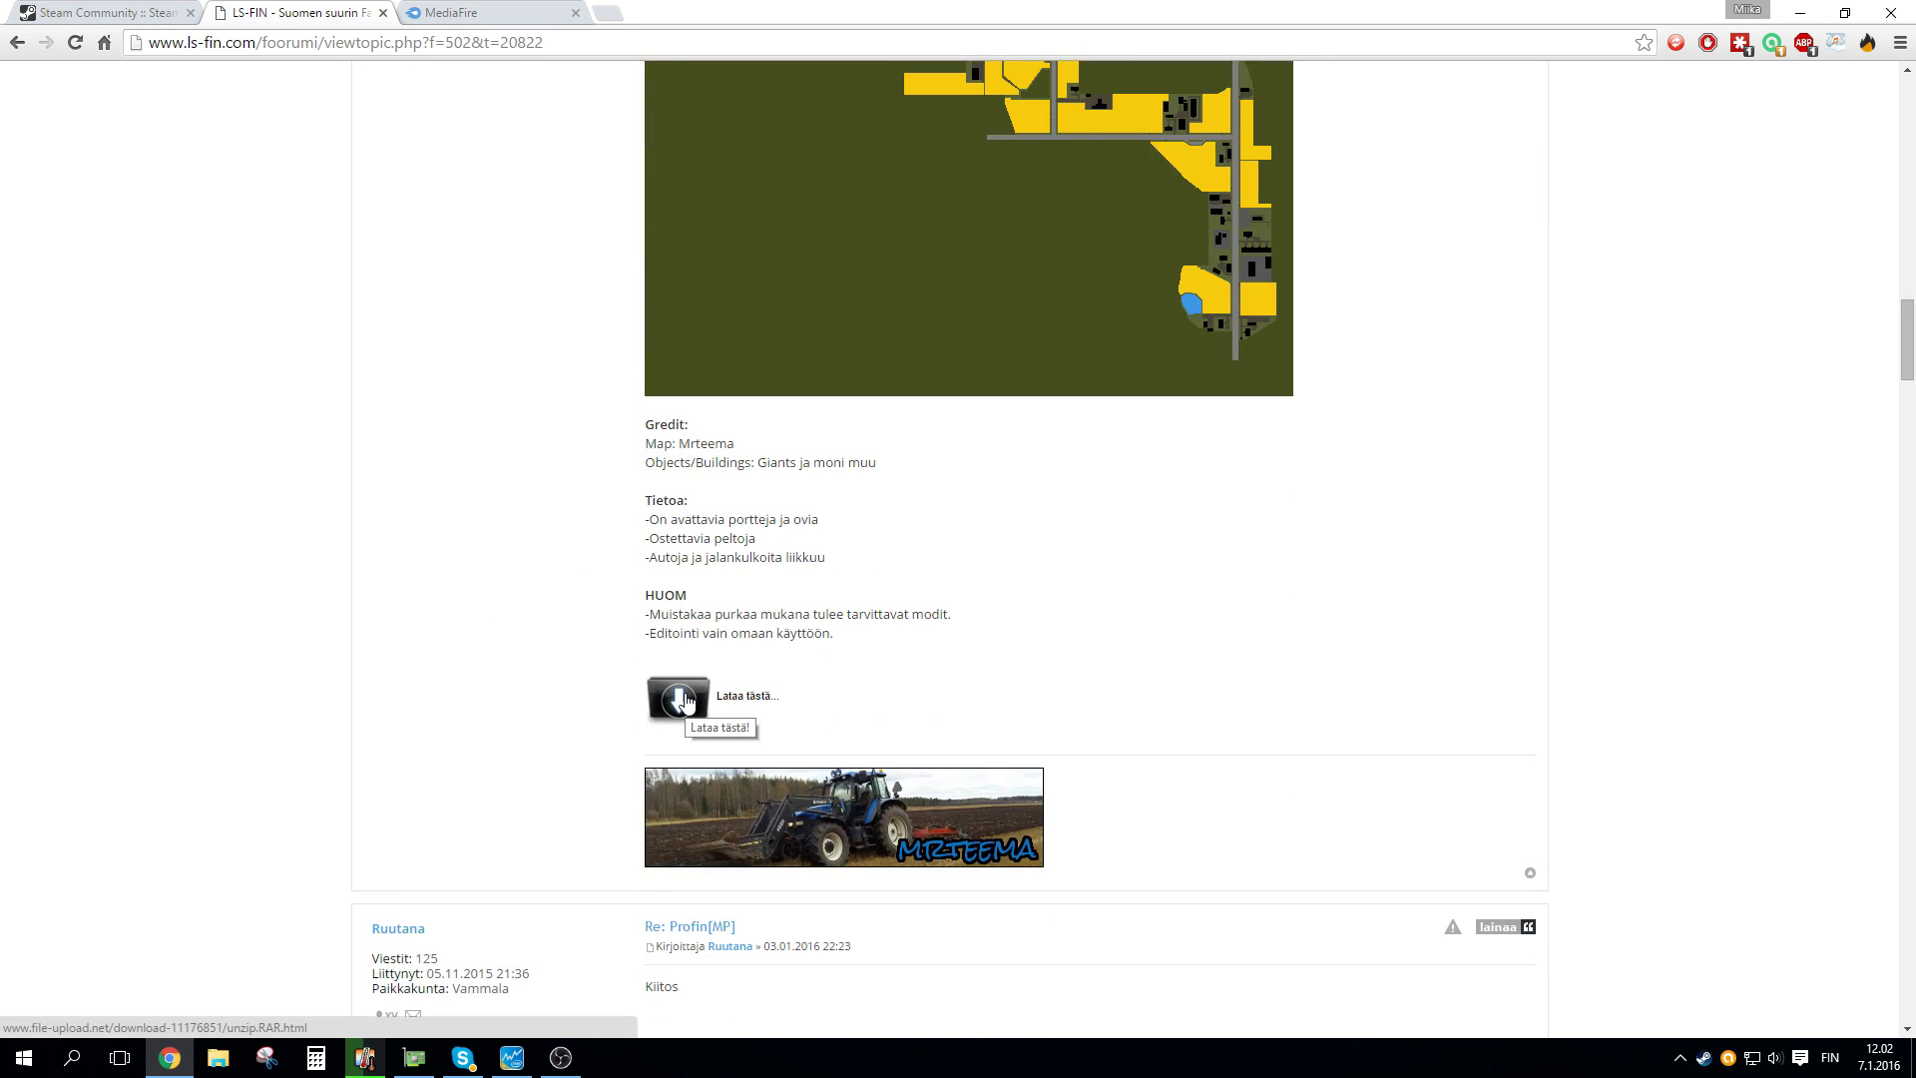
pyautogui.click(685, 701)
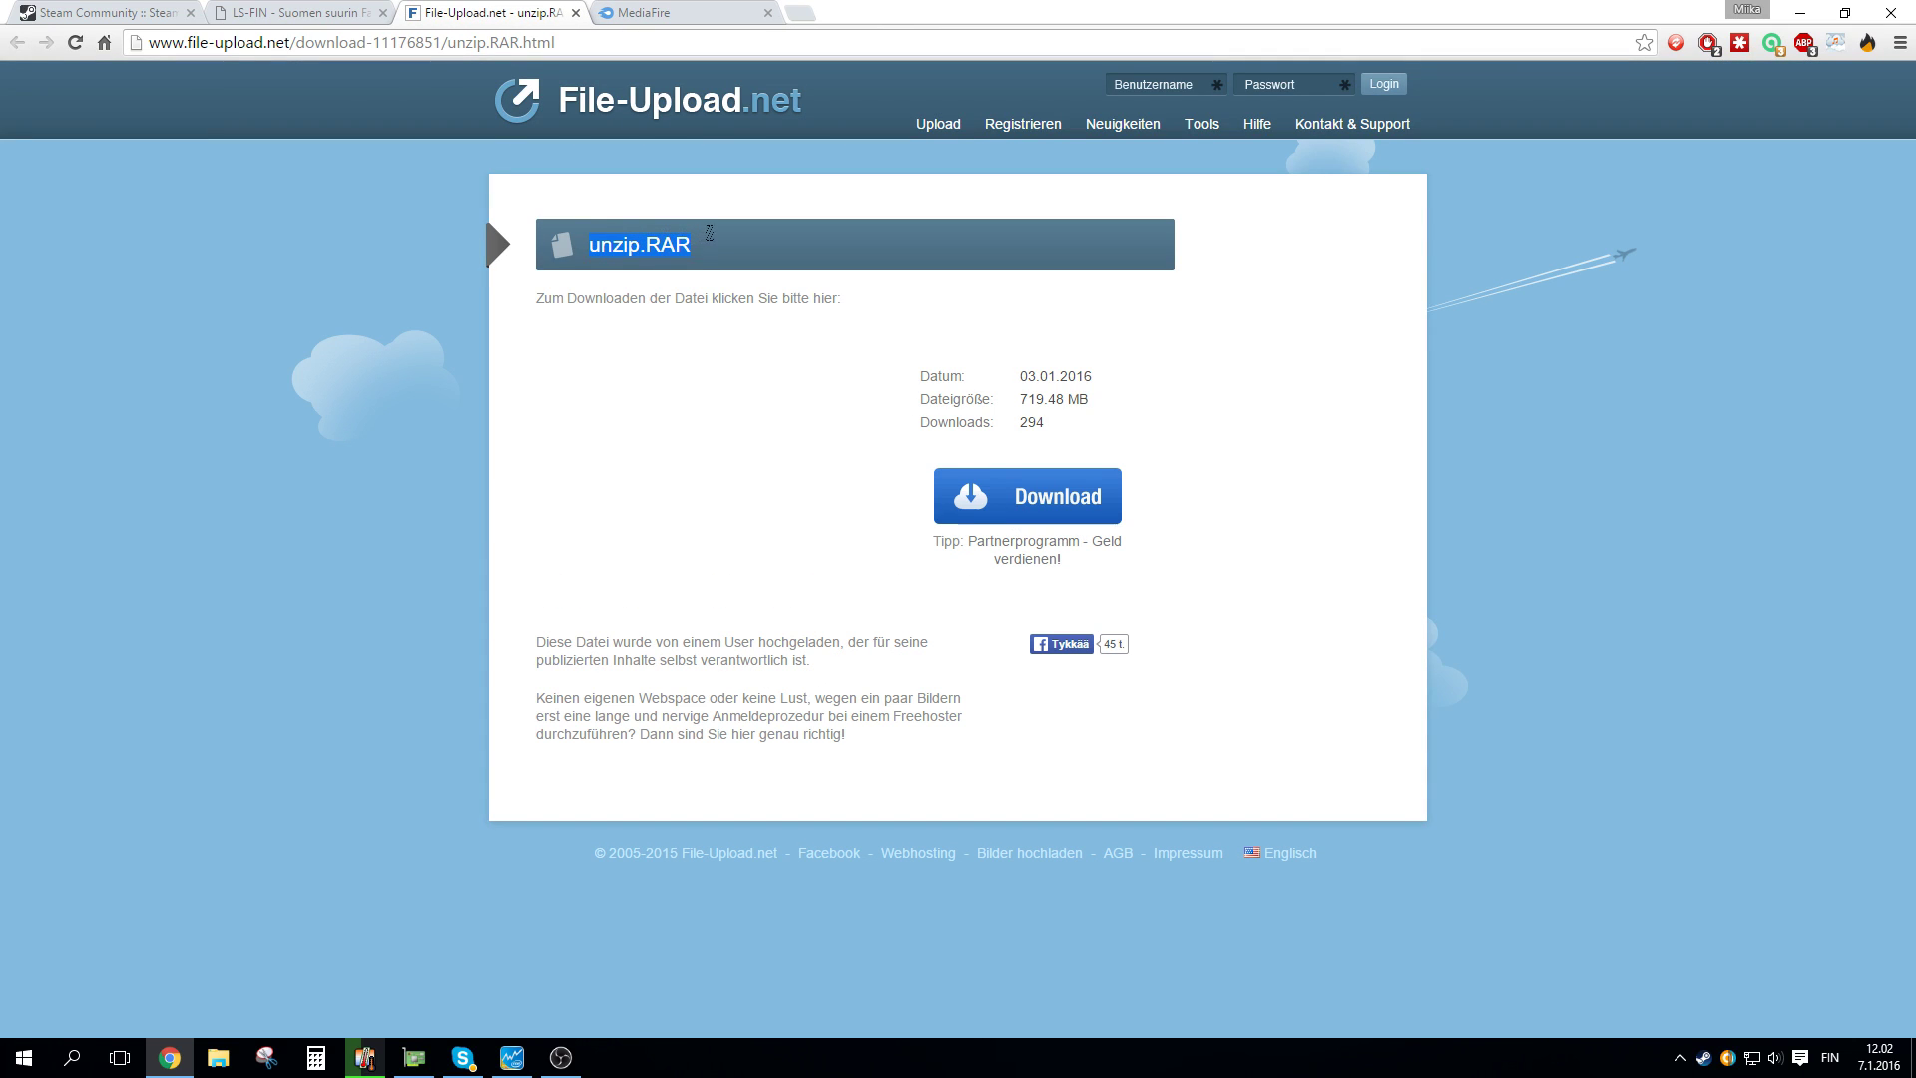
pyautogui.click(1013, 507)
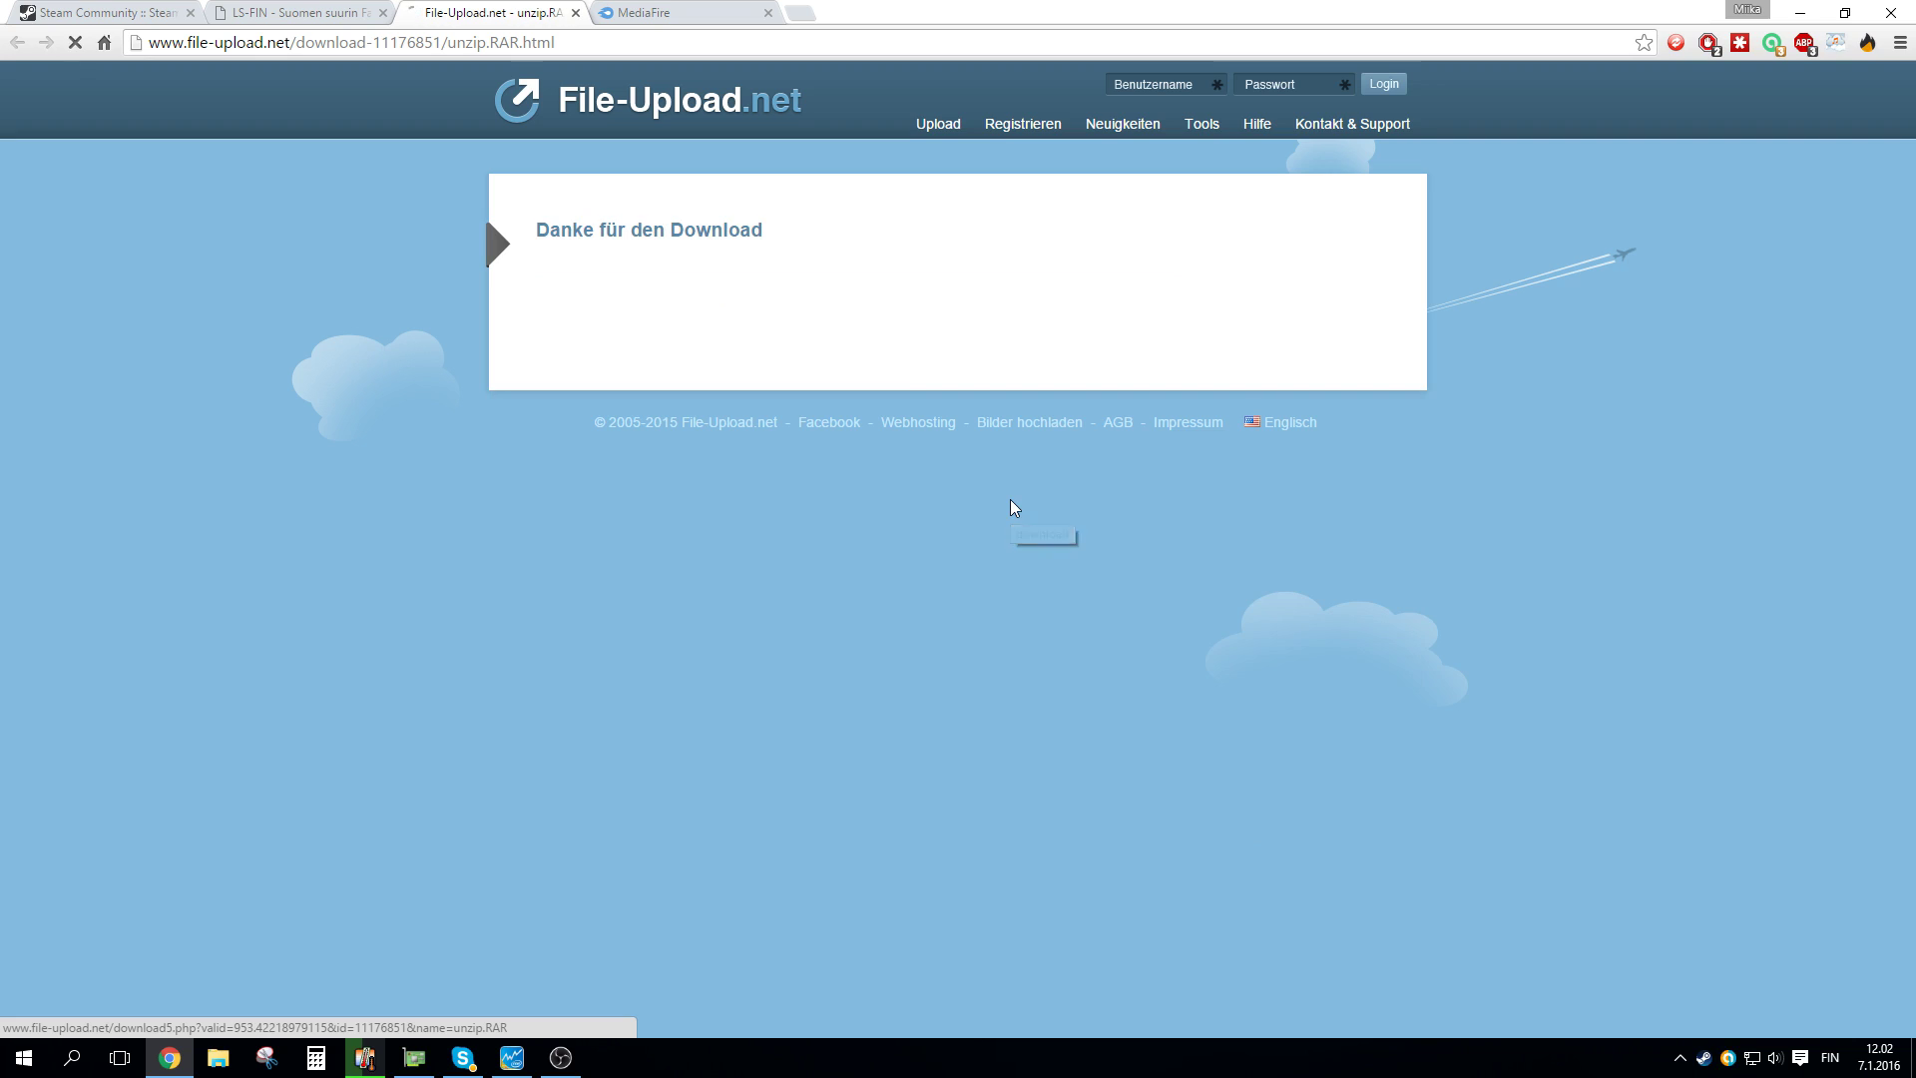
# Search the web for winrar in a new tab and open the WinRAR download and support site.
pyautogui.click(798, 13)
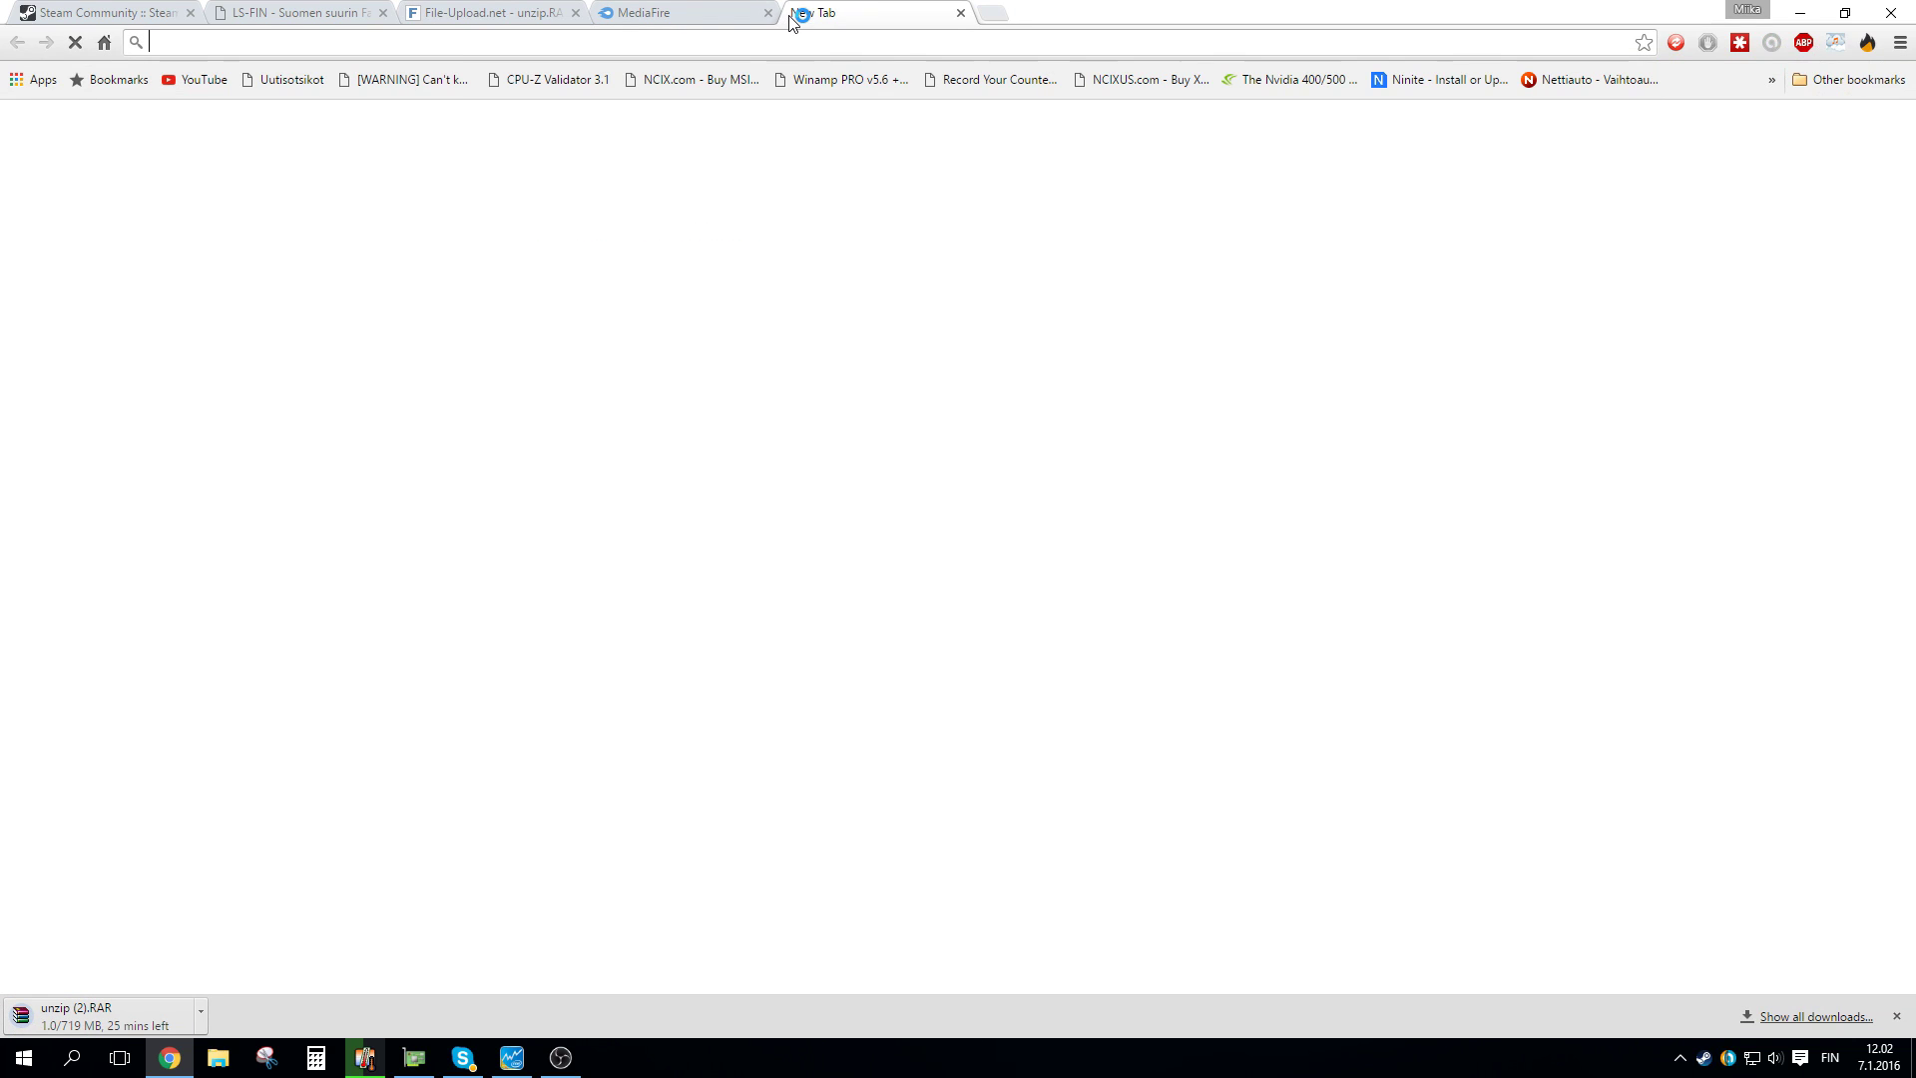
pyautogui.write('winrar')
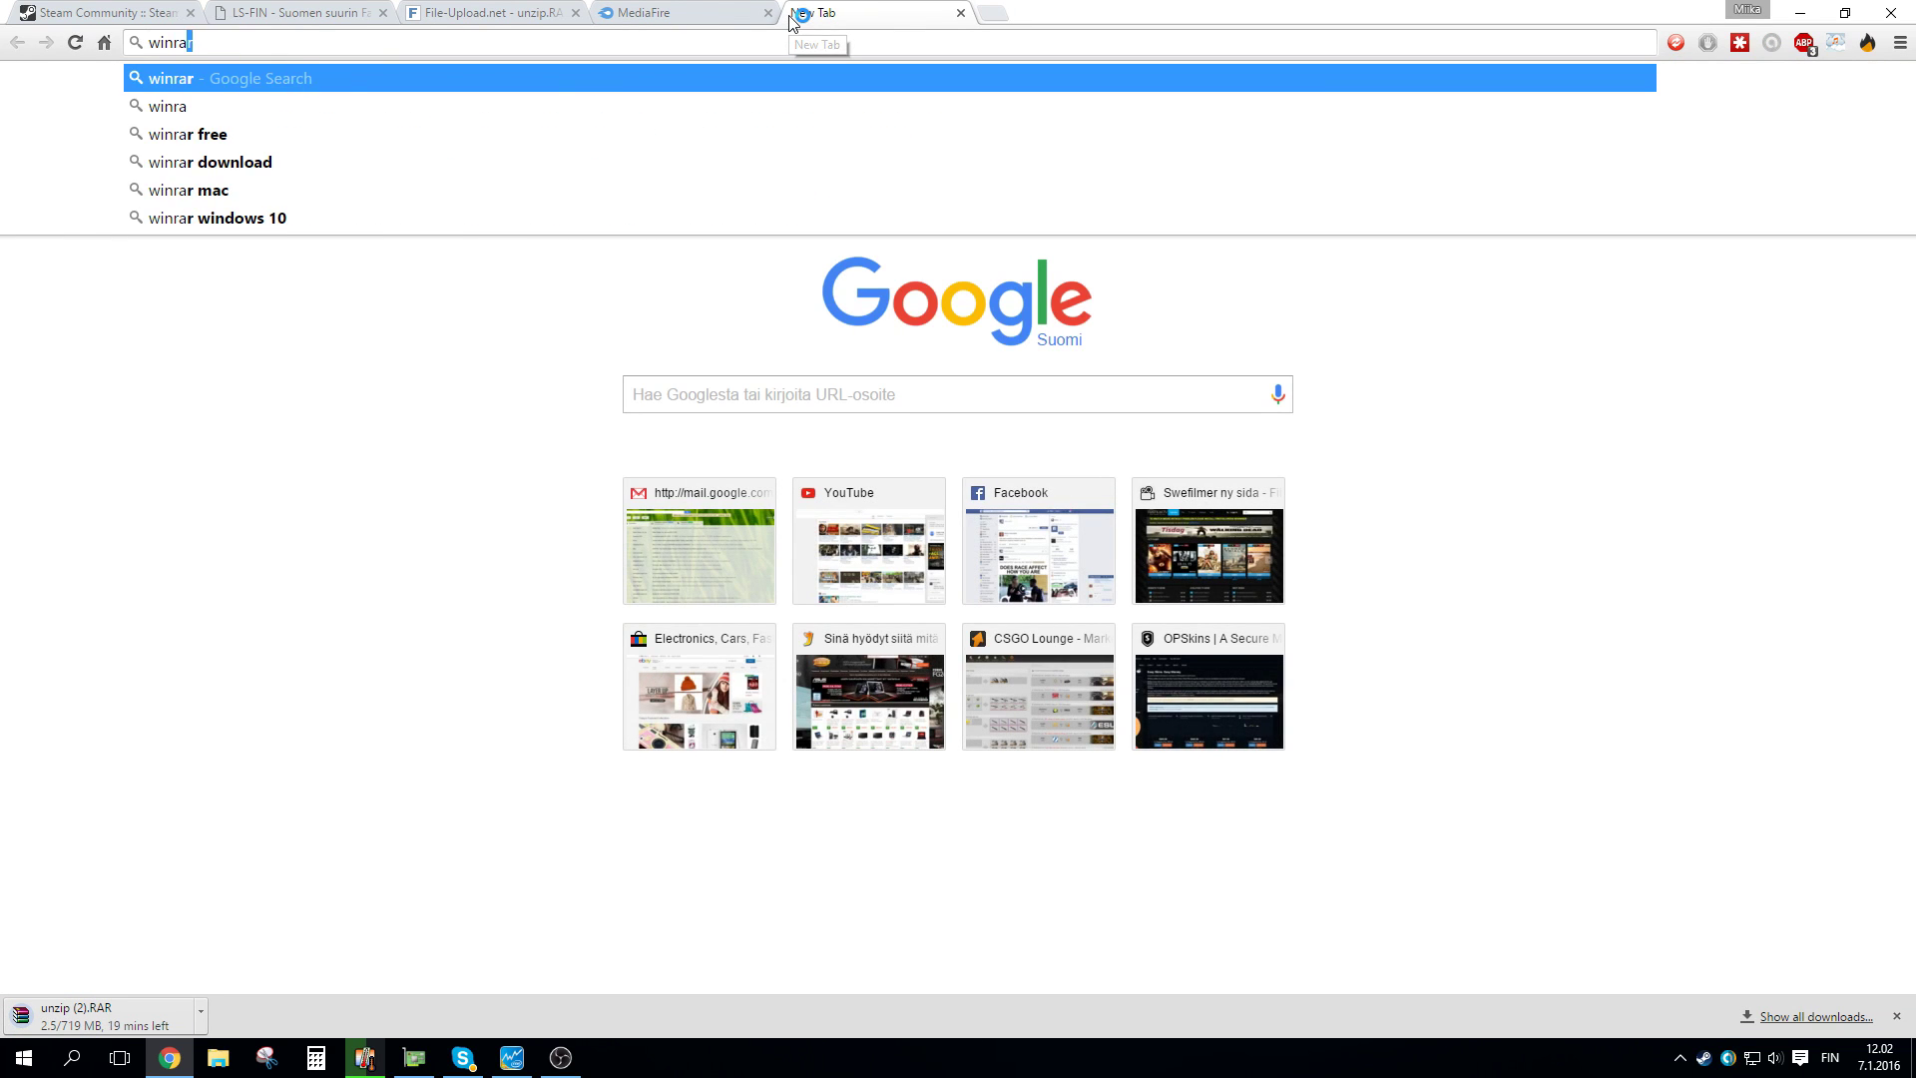
pyautogui.press('Return')
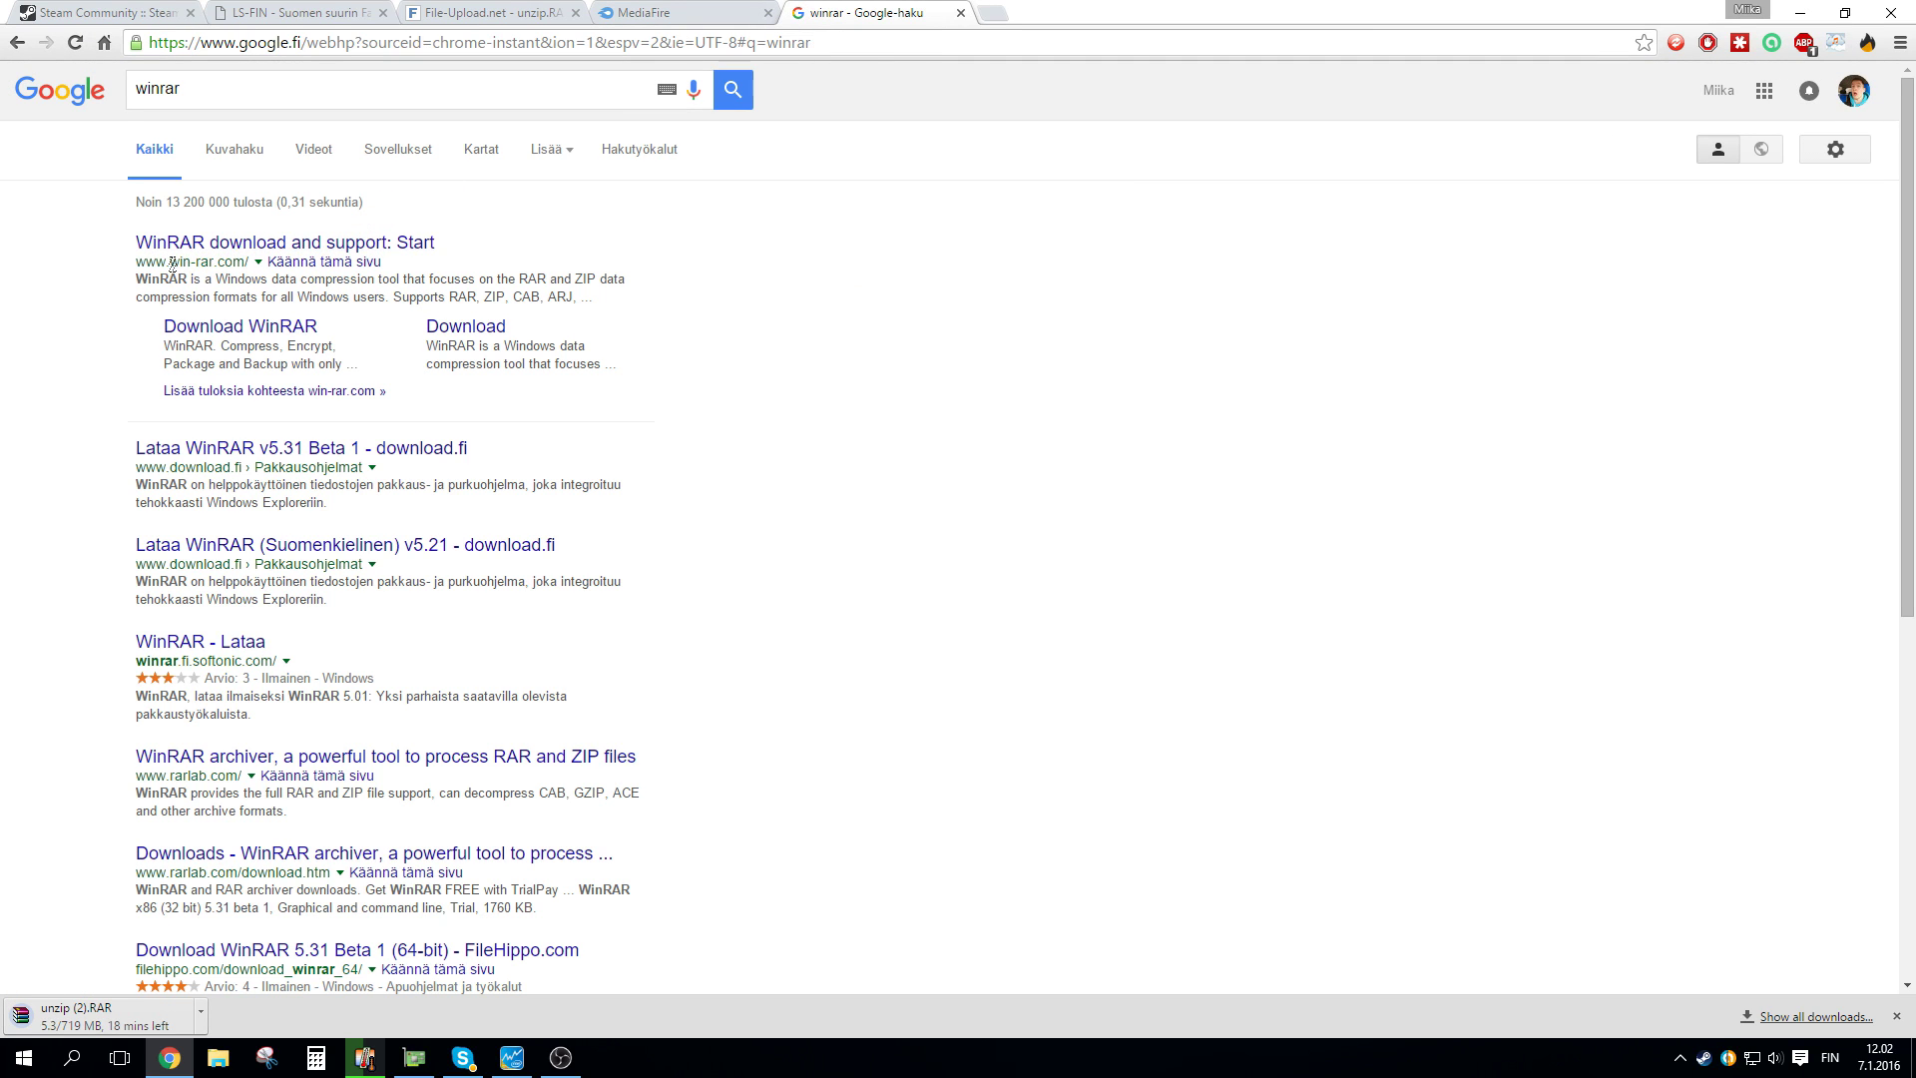
pyautogui.click(210, 249)
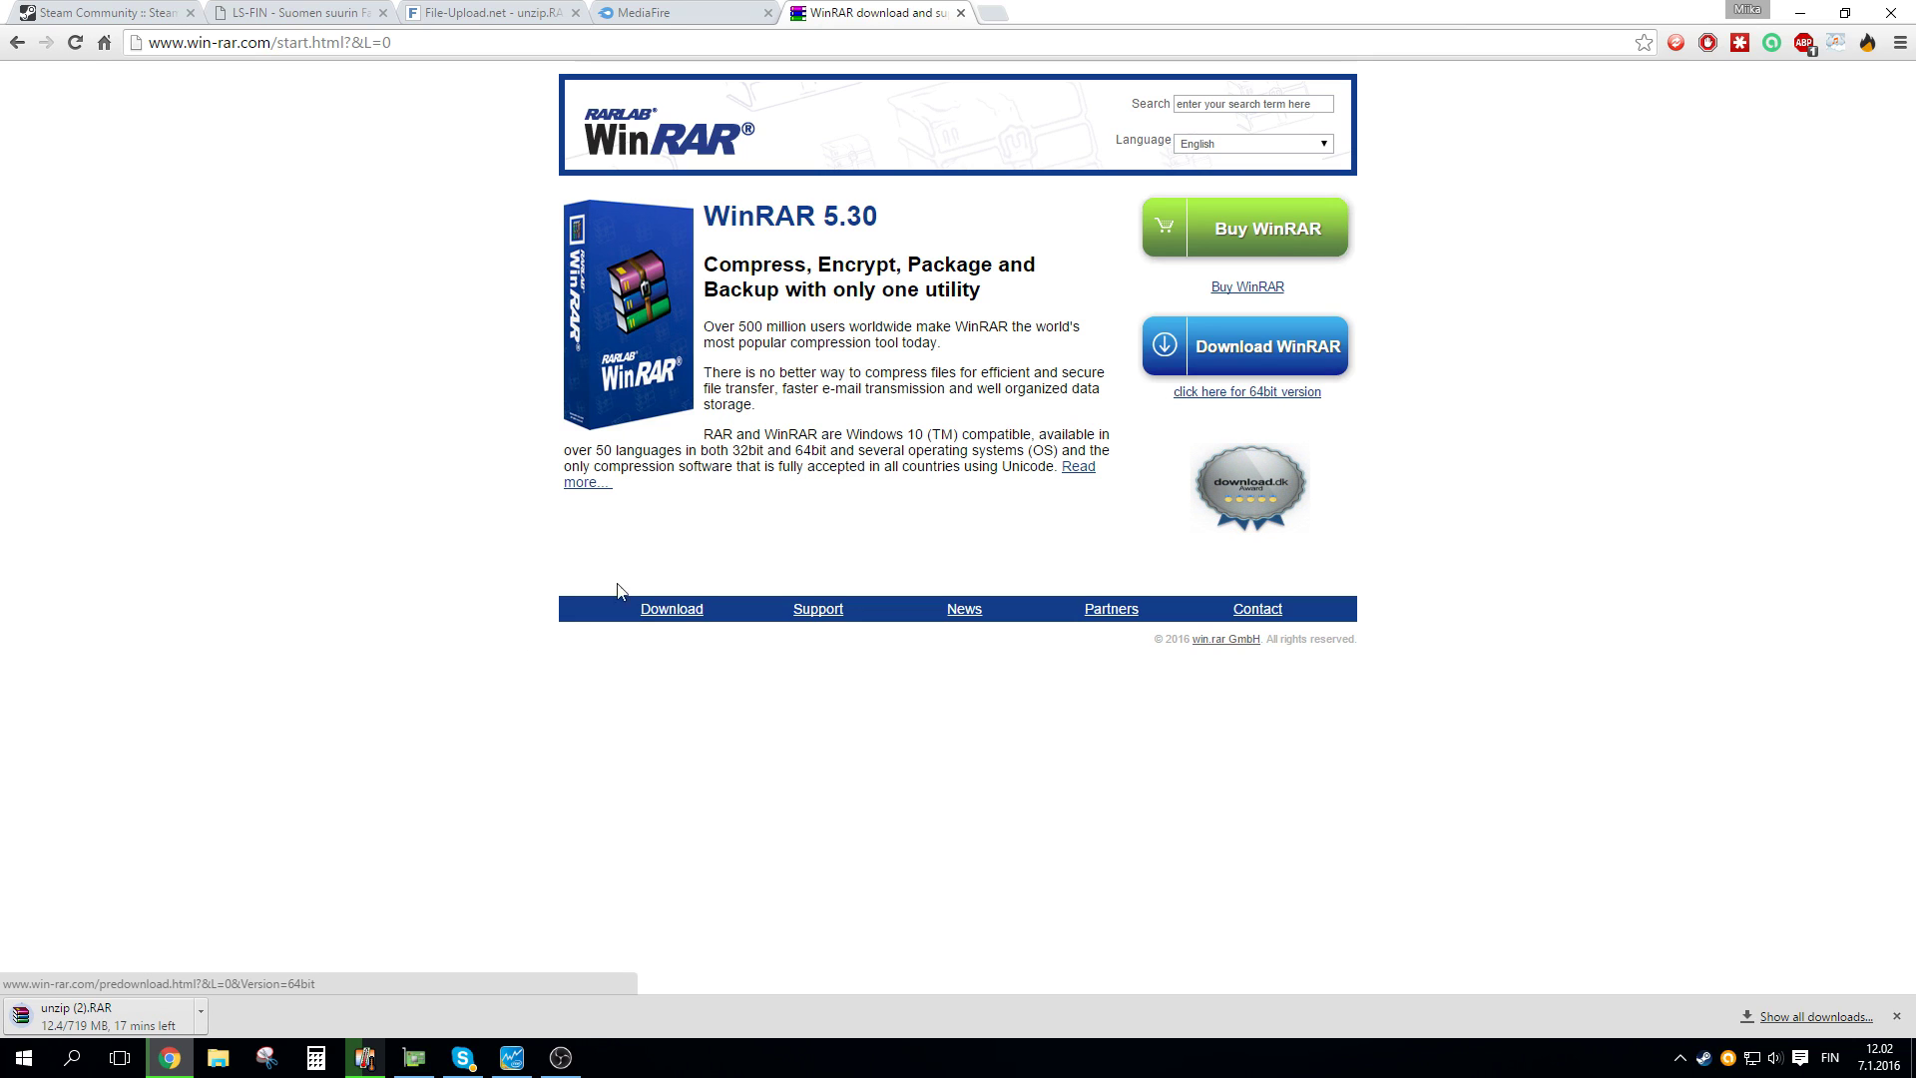
# Show the running unzip (2).RAR download in its folder, and cancel the download.
pyautogui.rightClick(136, 1010)
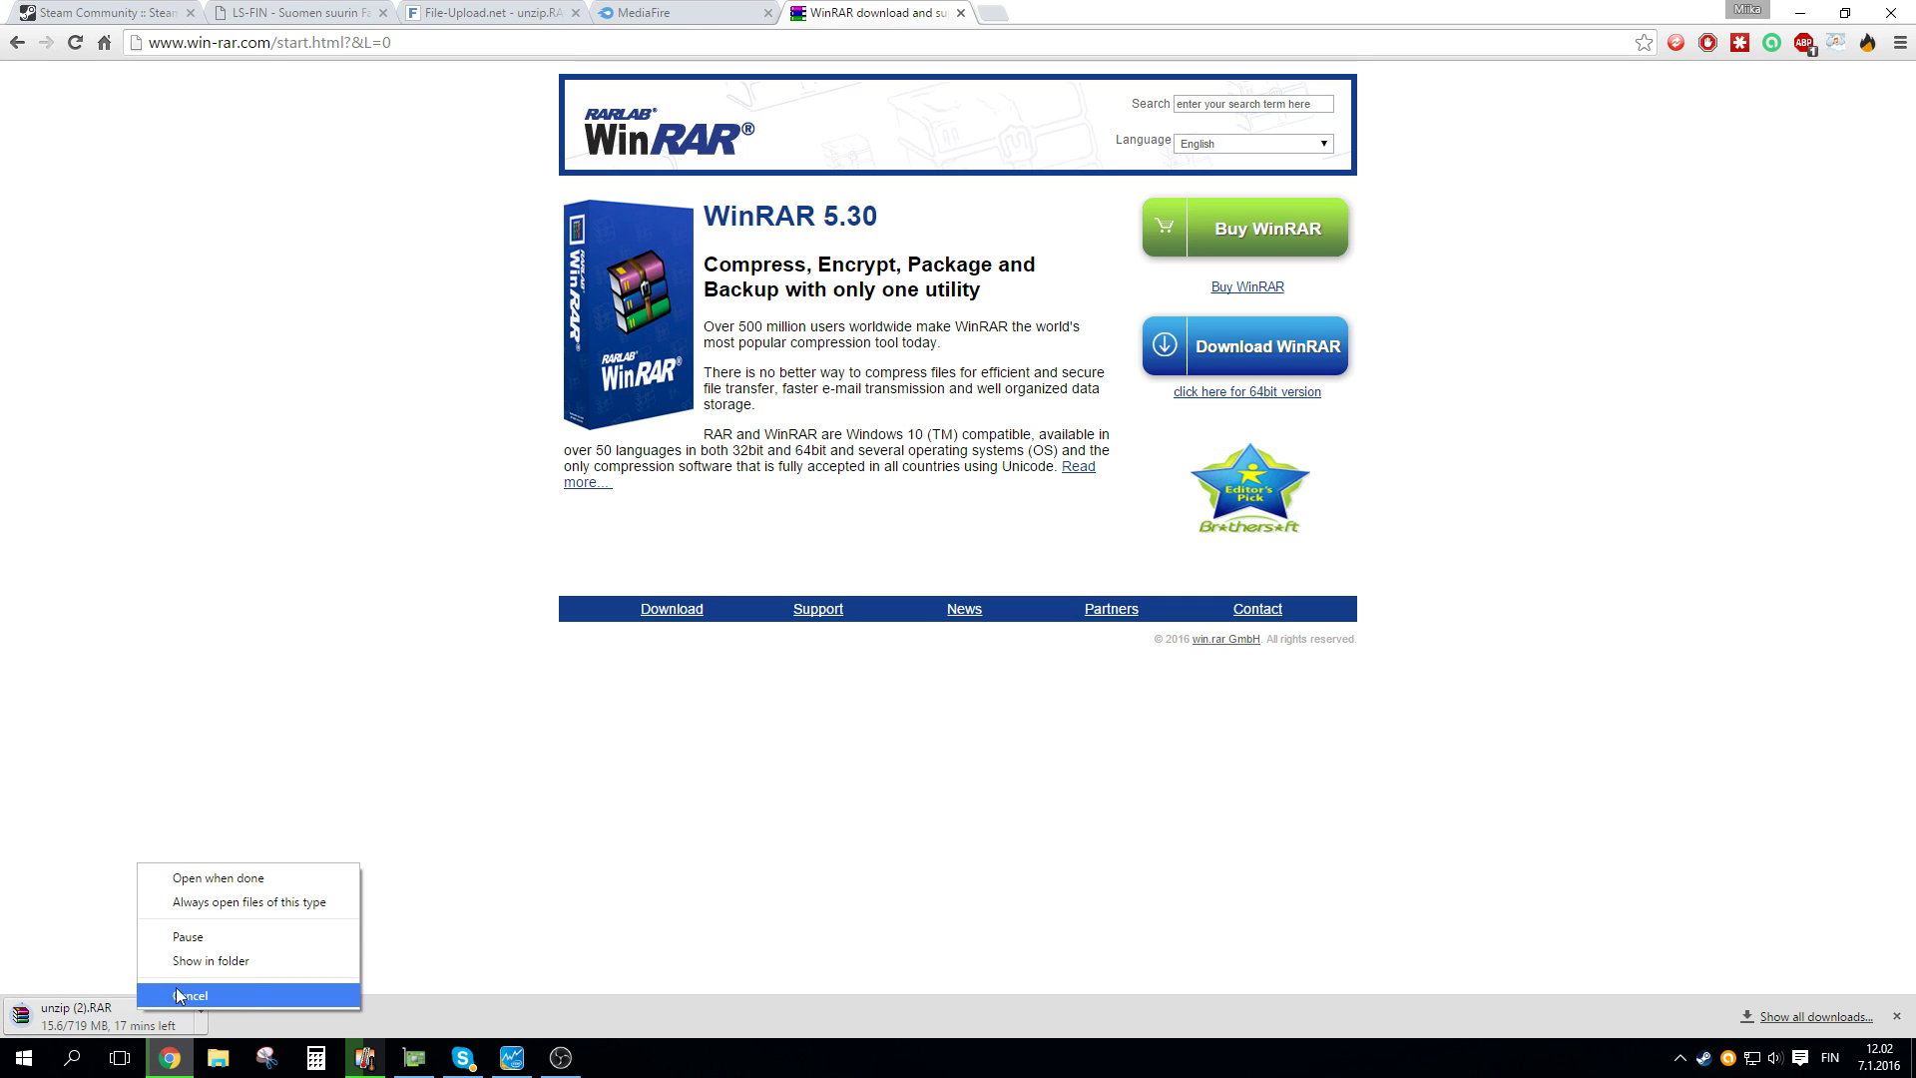
pyautogui.click(210, 960)
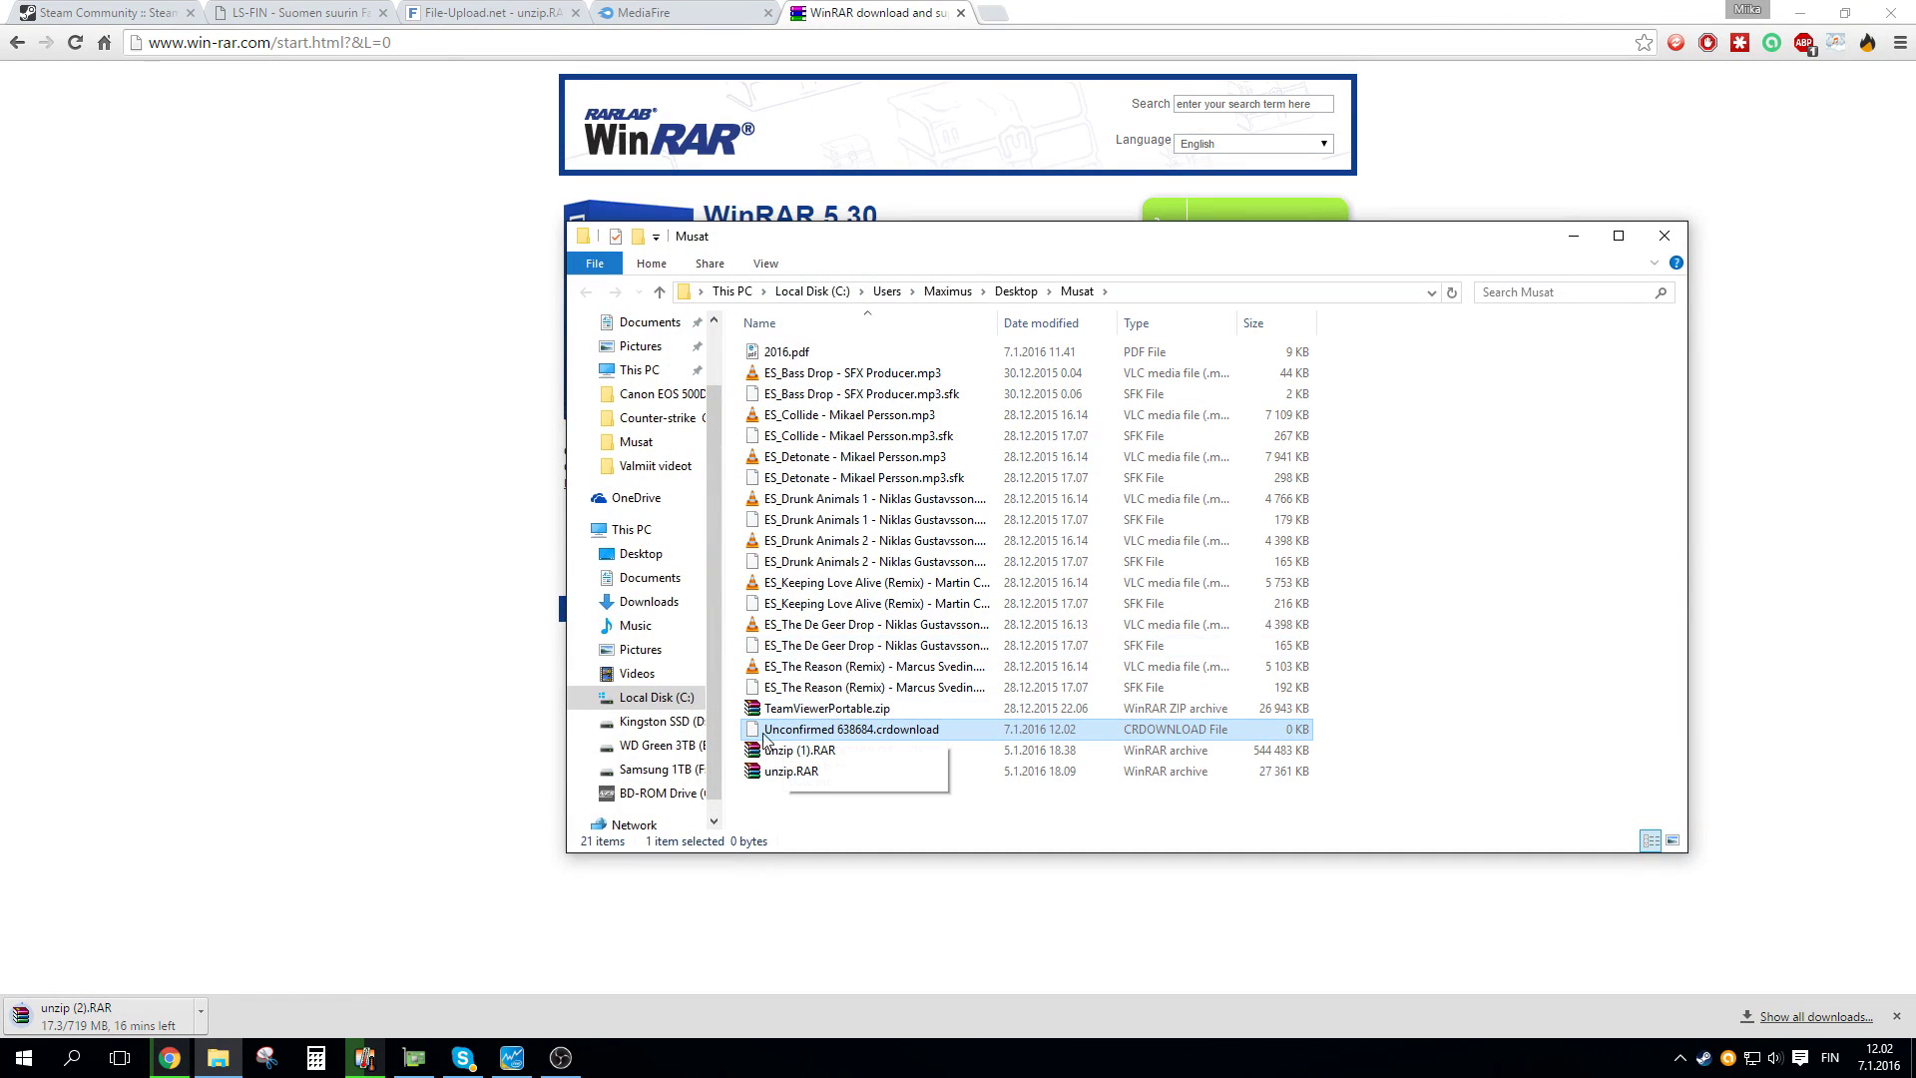
pyautogui.rightClick(148, 1003)
pyautogui.click(197, 986)
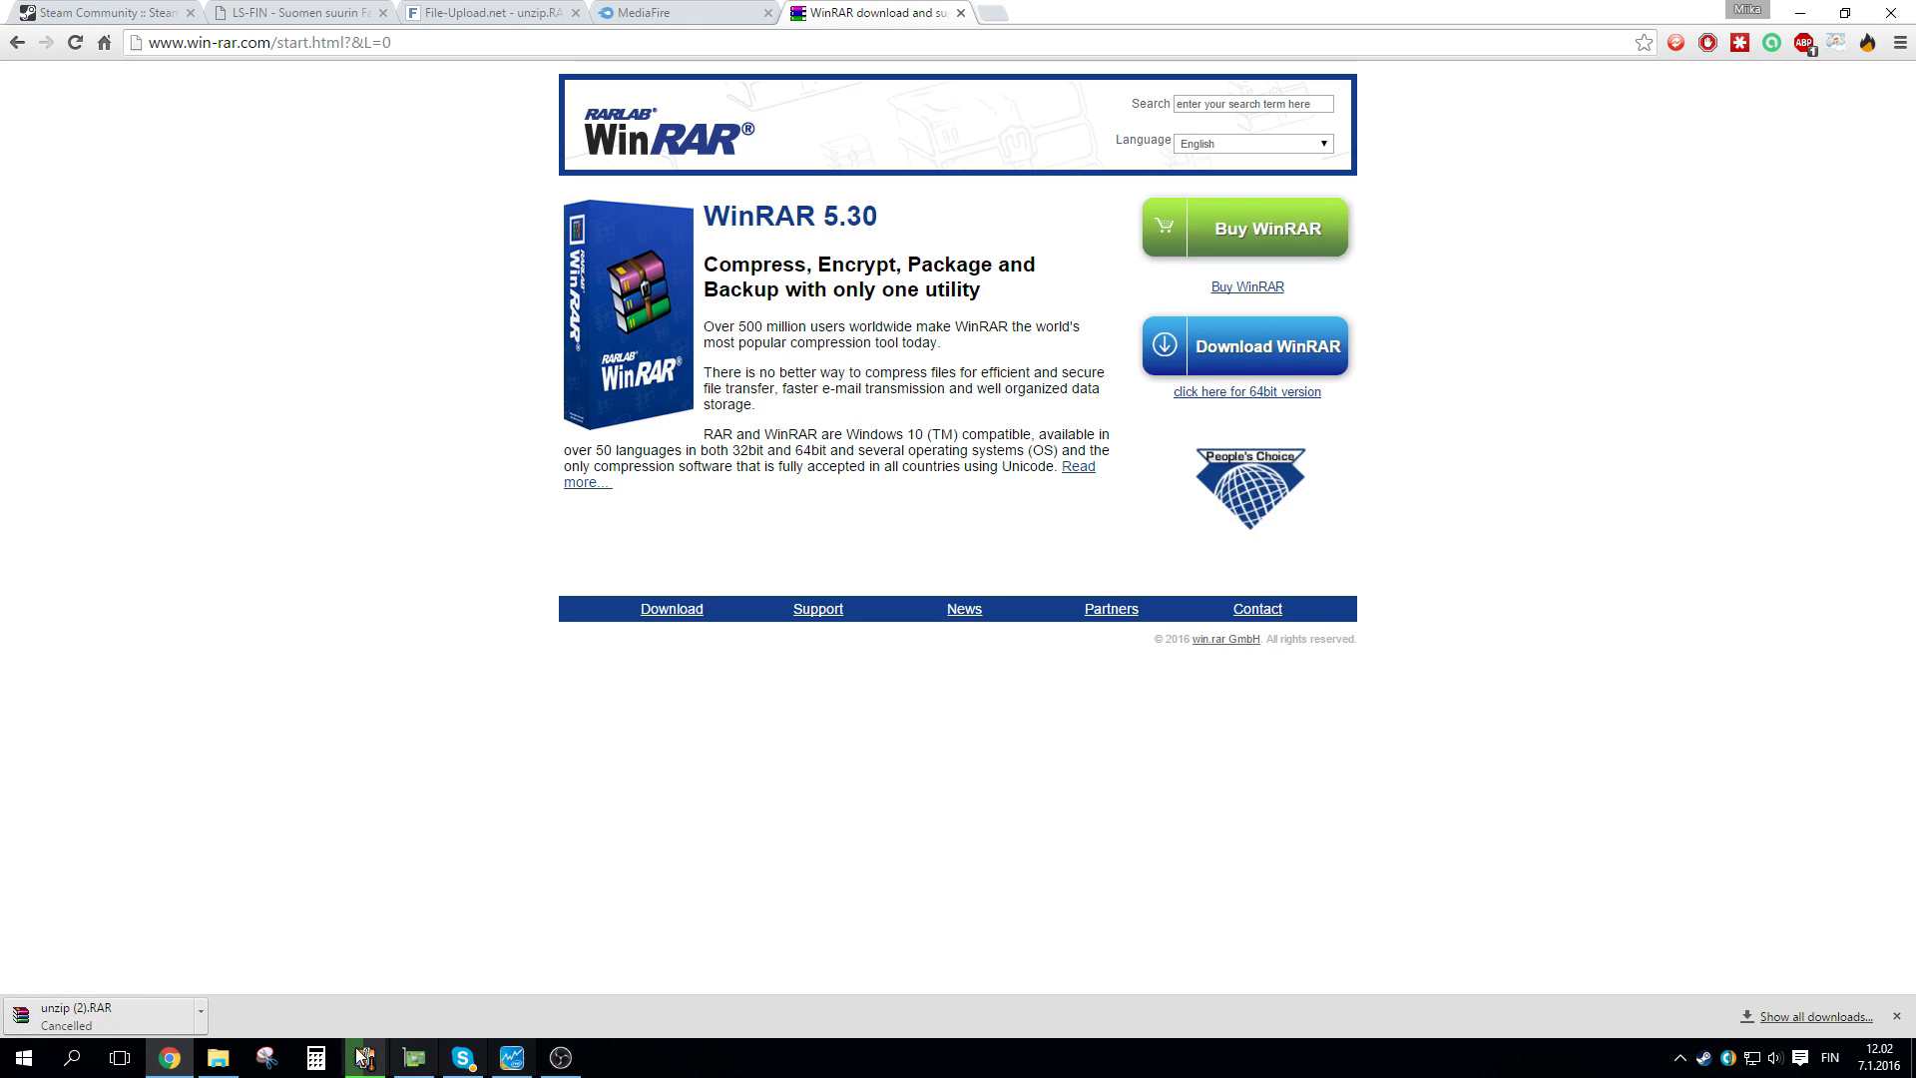
# Open the existing unzip (1).RAR archive from the Musat folder, dismiss WinRAR's license and diagnostic windows, and close the folder.
pyautogui.click(217, 1057)
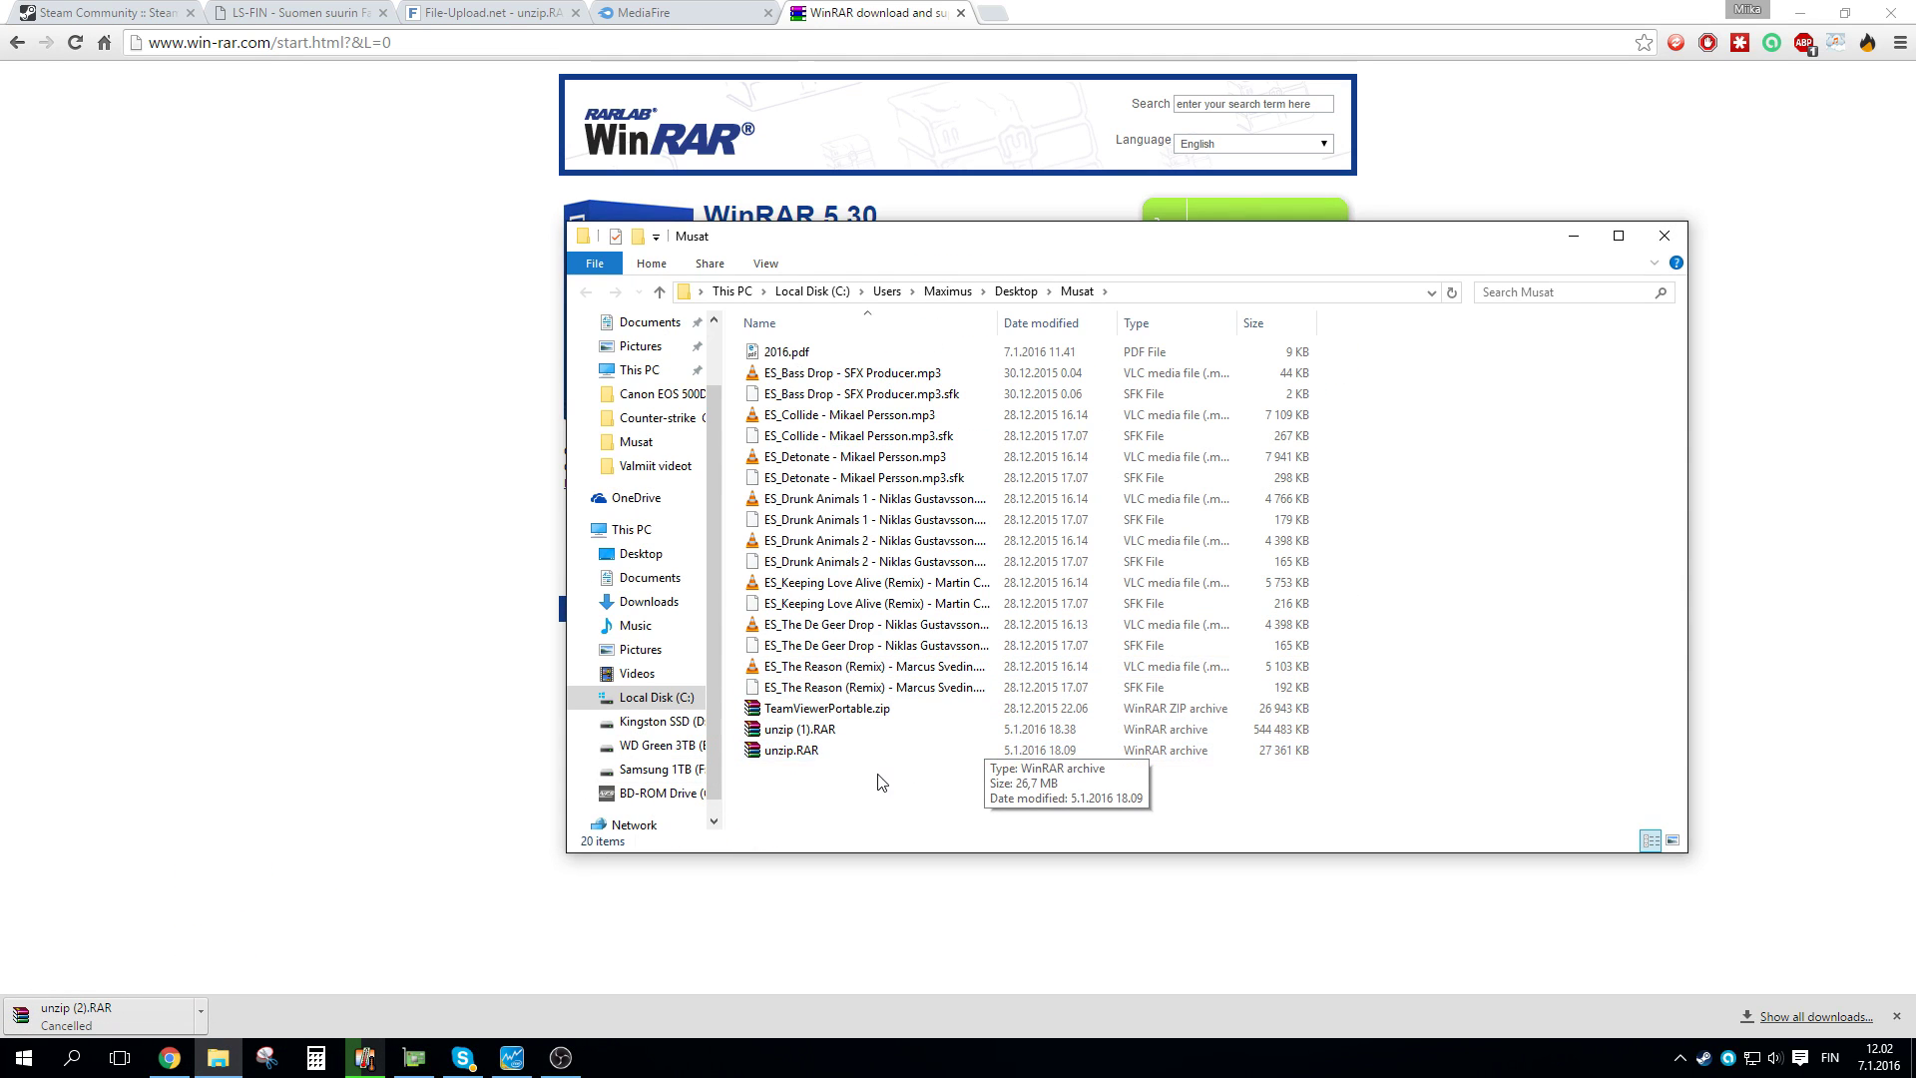
pyautogui.doubleClick(808, 729)
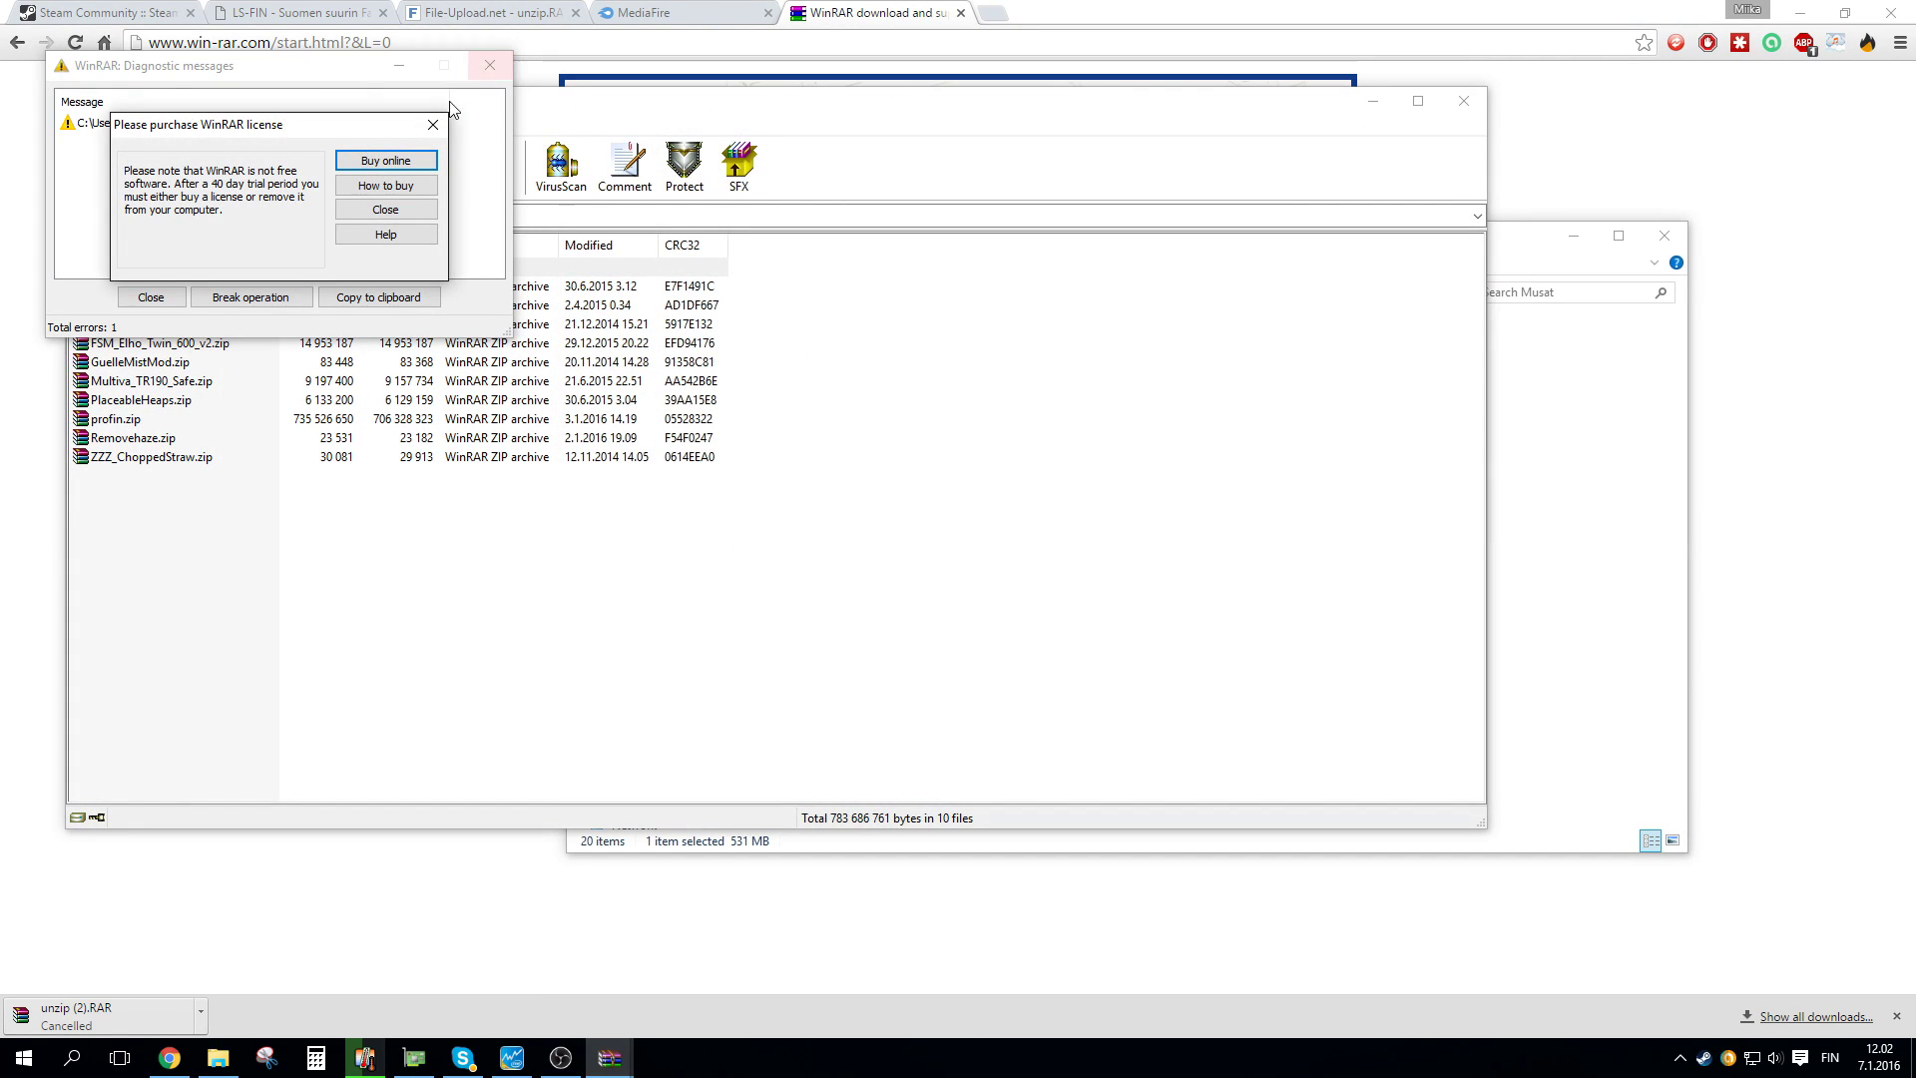
pyautogui.click(433, 124)
pyautogui.click(489, 65)
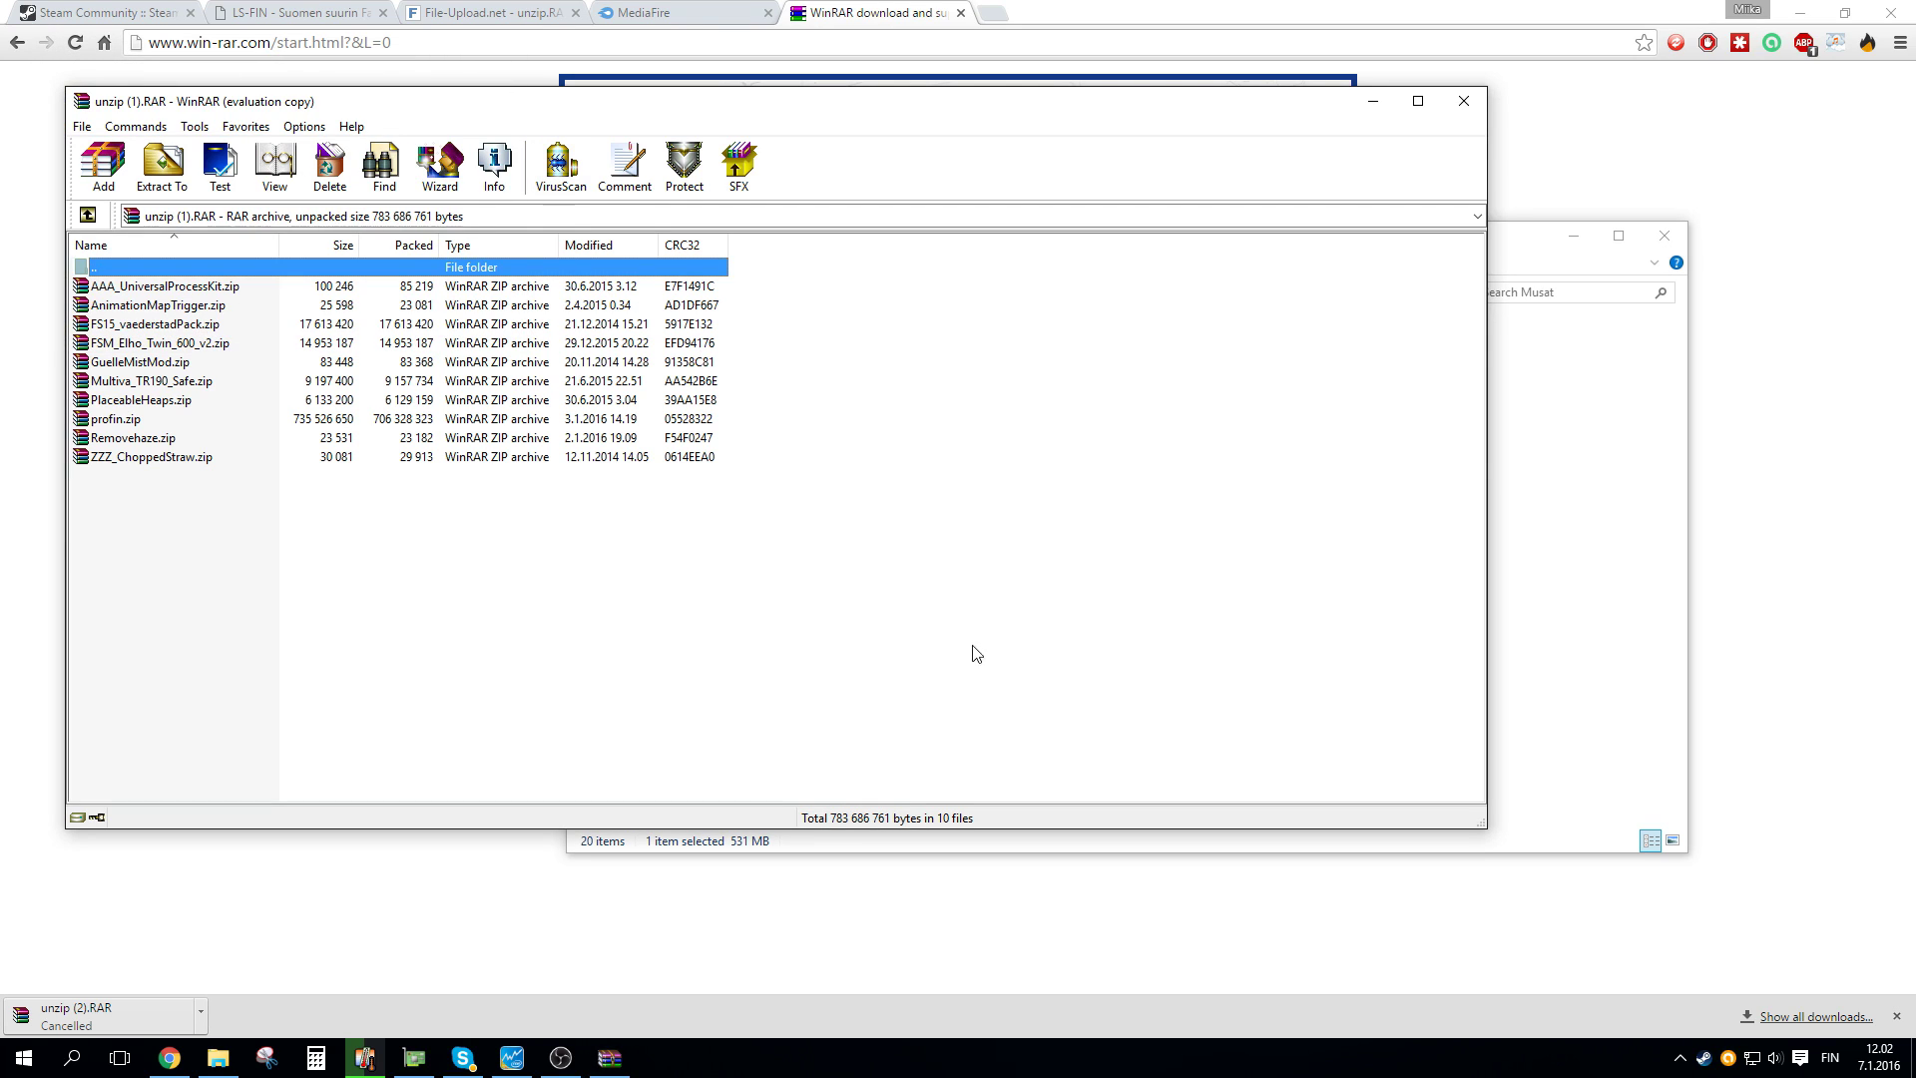
pyautogui.click(1665, 236)
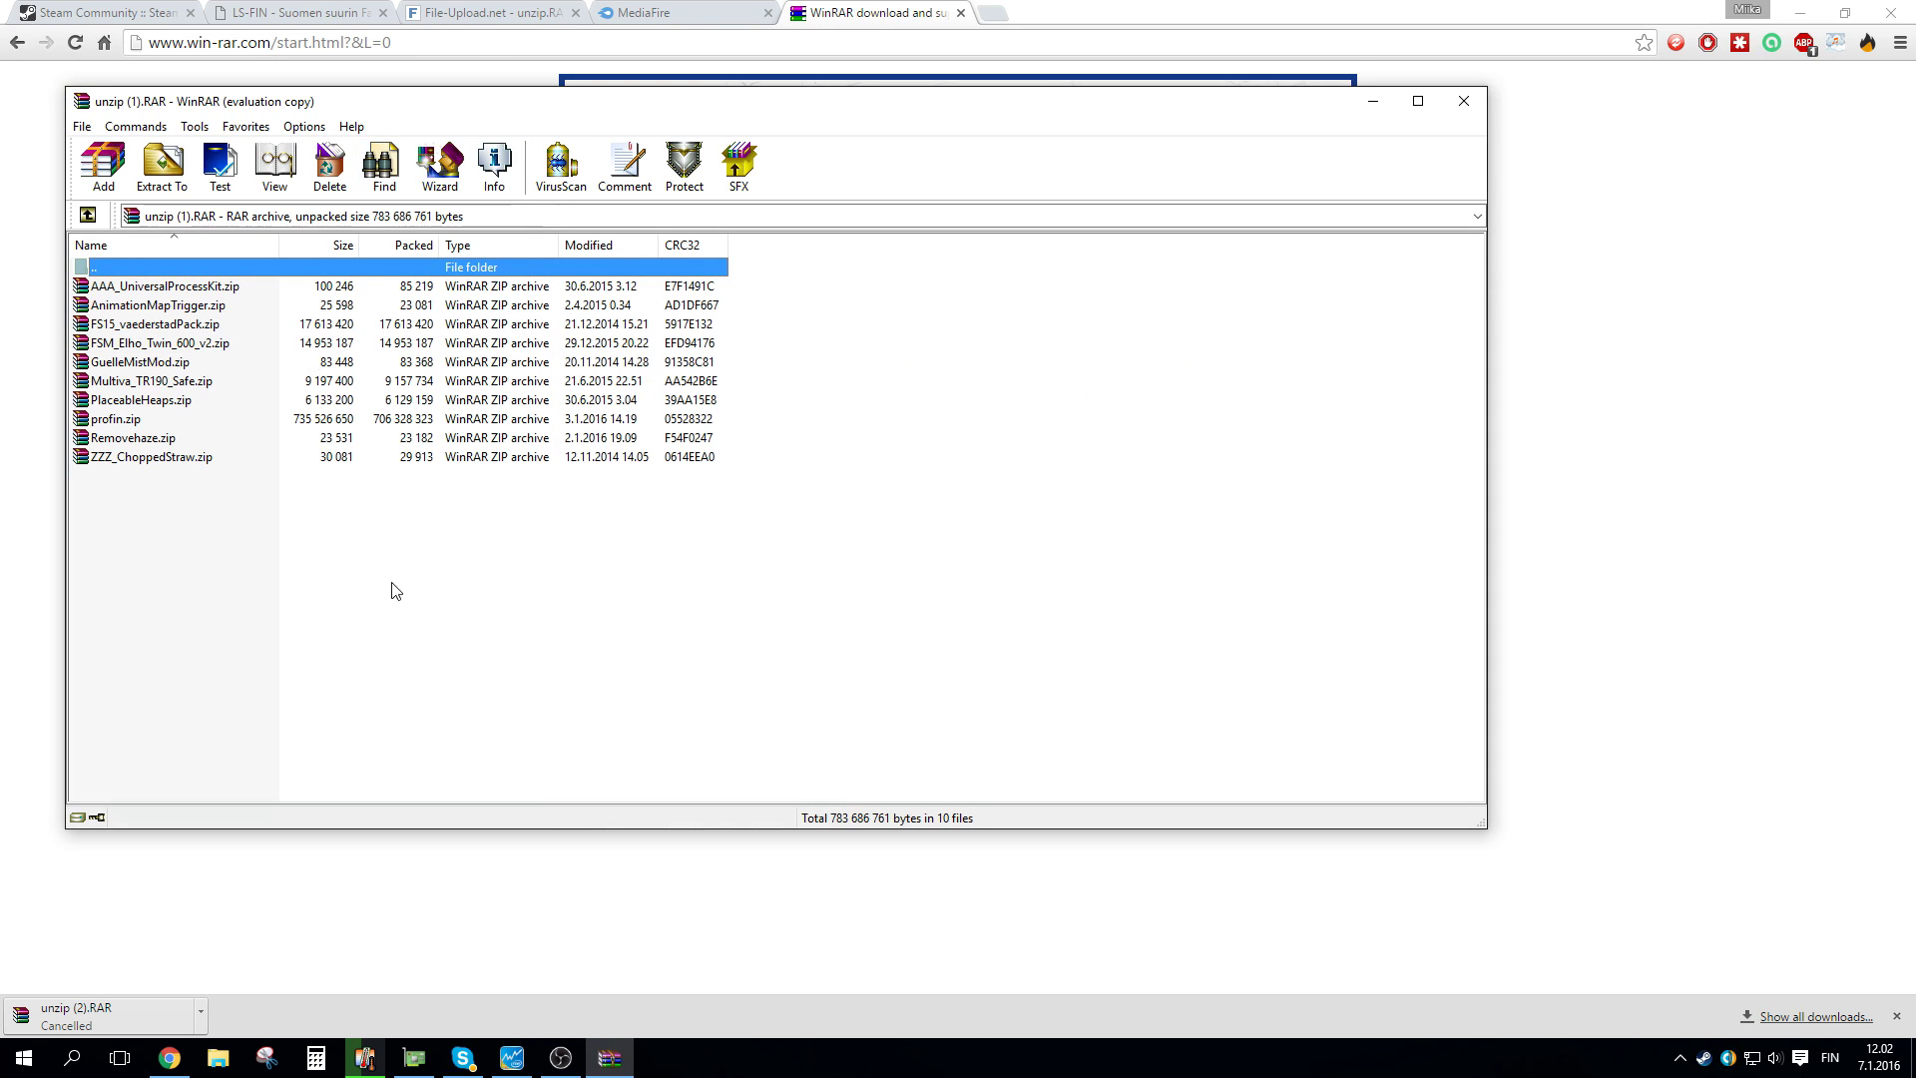
pyautogui.moveTo(177, 569); pyautogui.dragTo(135, 261)
pyautogui.moveTo(182, 625); pyautogui.dragTo(128, 242)
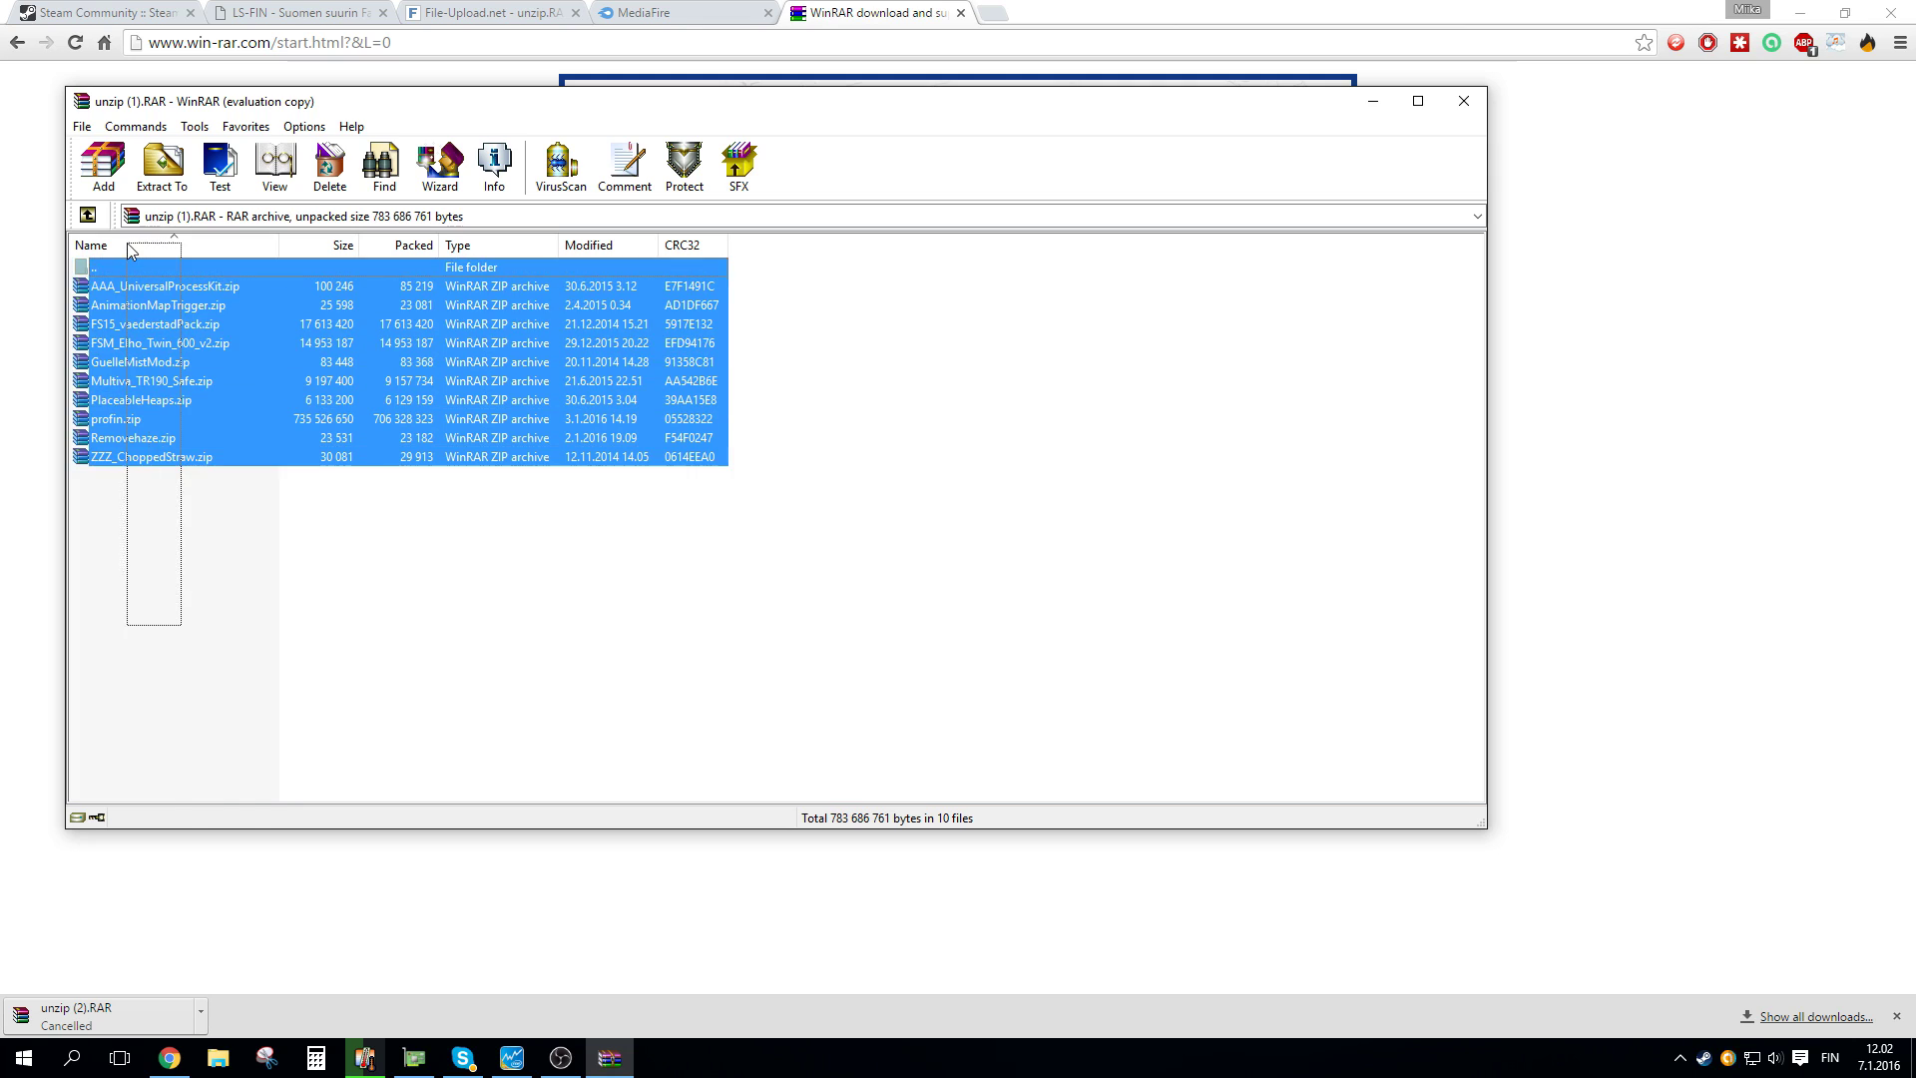
pyautogui.click(249, 615)
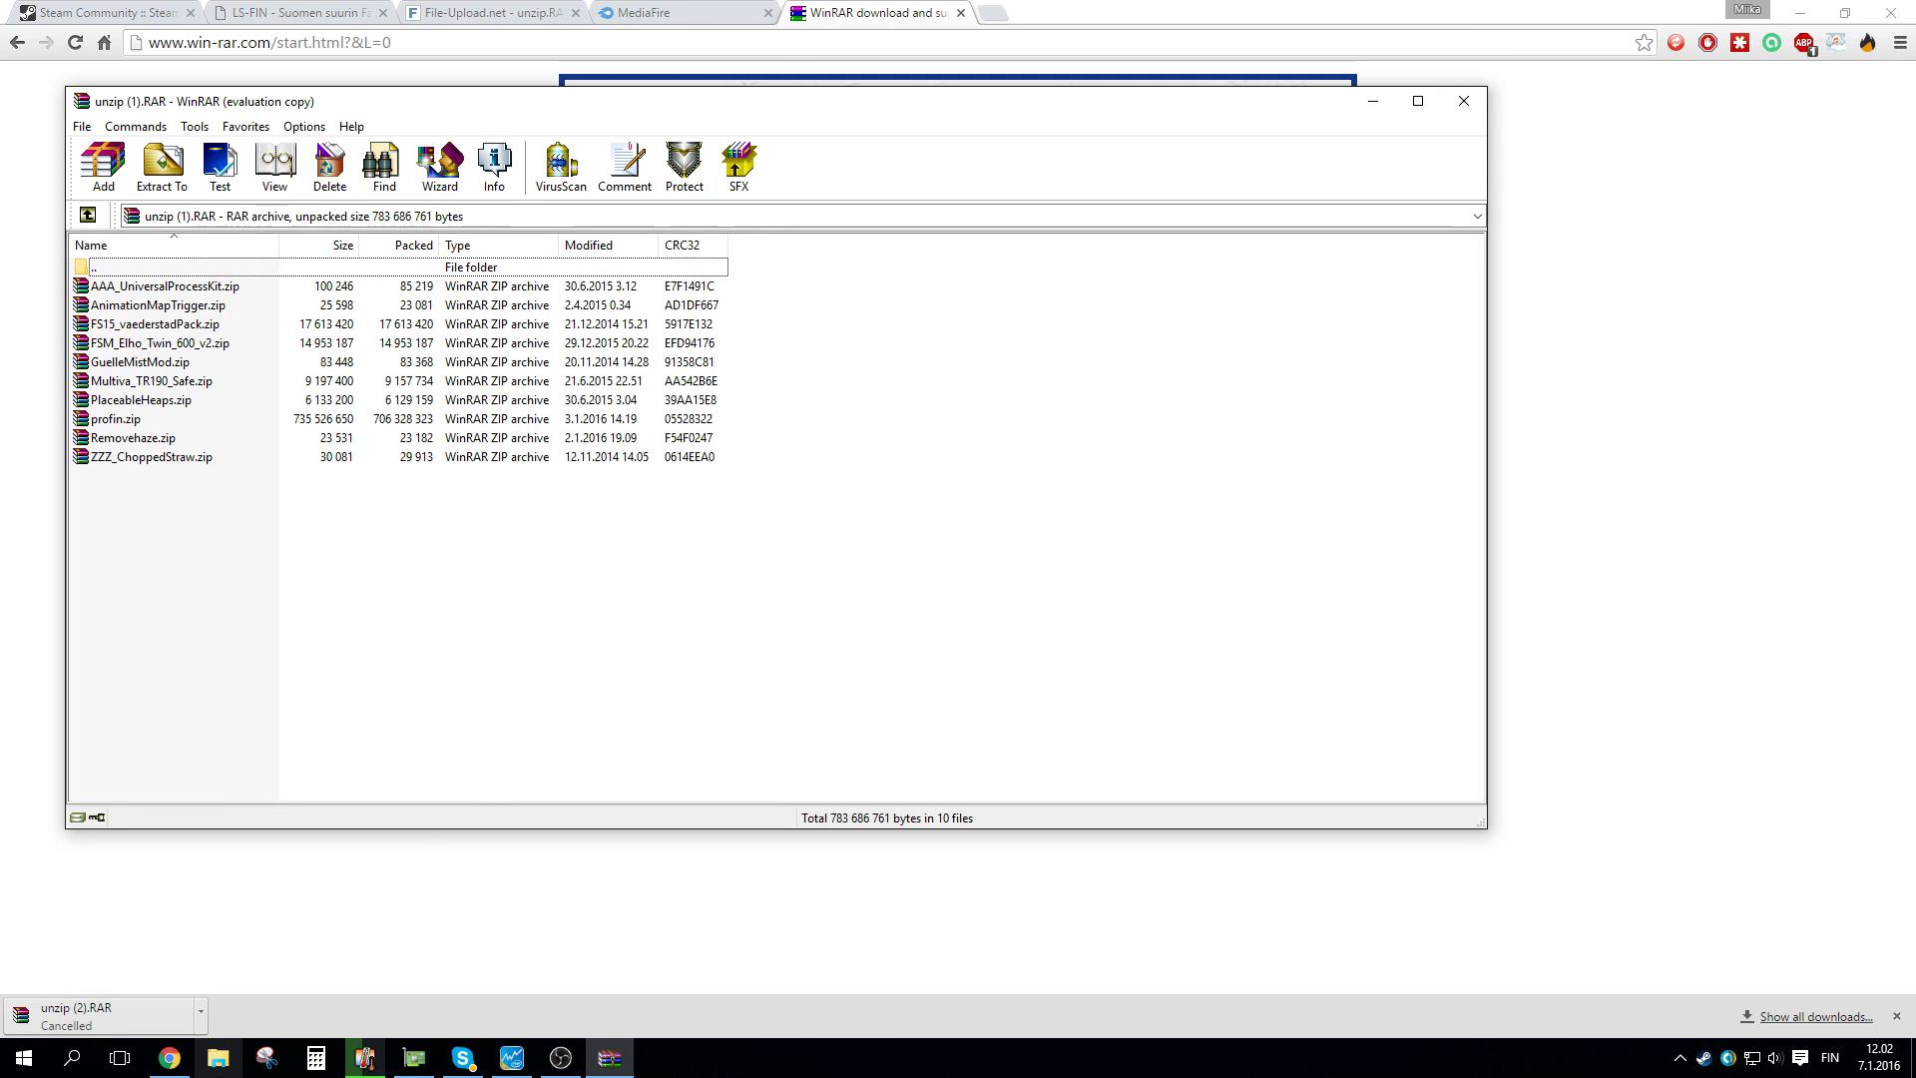
# Open the FarmingSimulator2015 mods folder and move its window clear of the archive's file list.
pyautogui.rightClick(218, 1058)
pyautogui.click(171, 804)
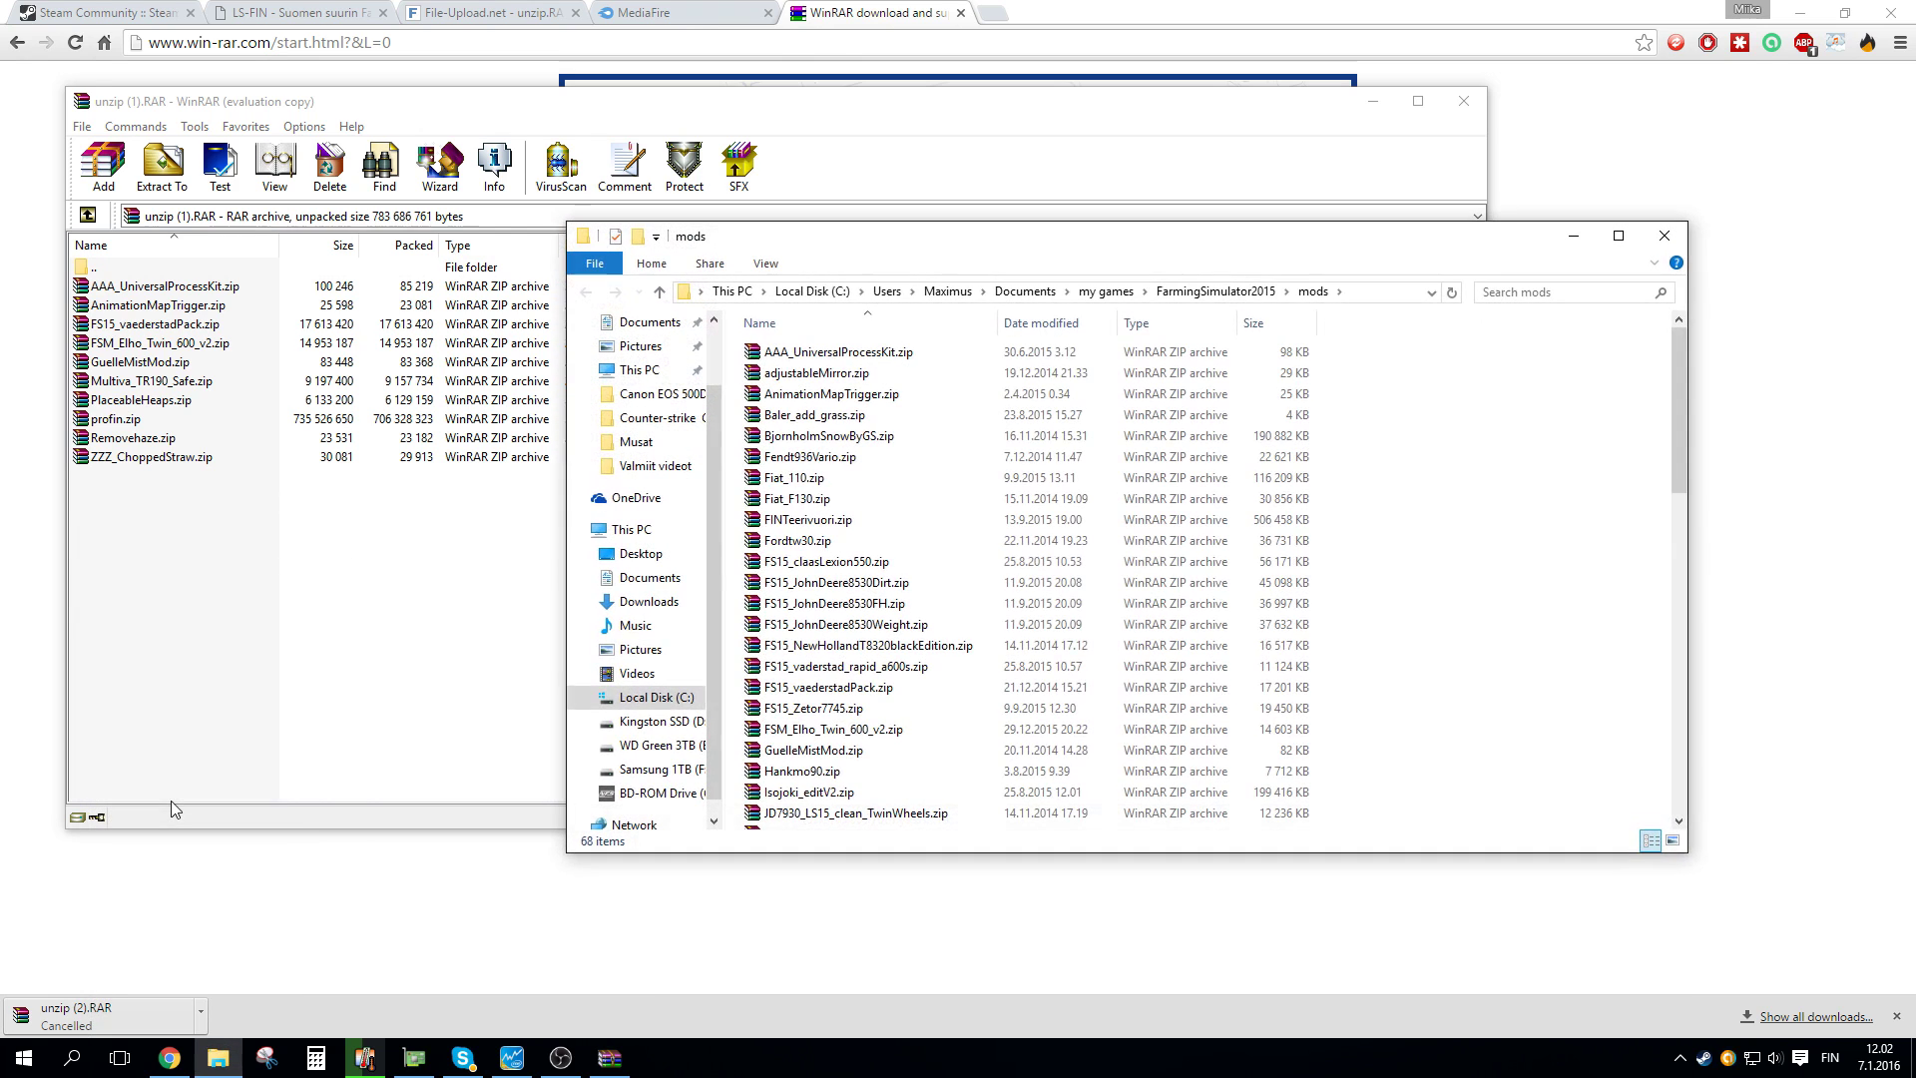
pyautogui.moveTo(1038, 249); pyautogui.dragTo(1235, 378)
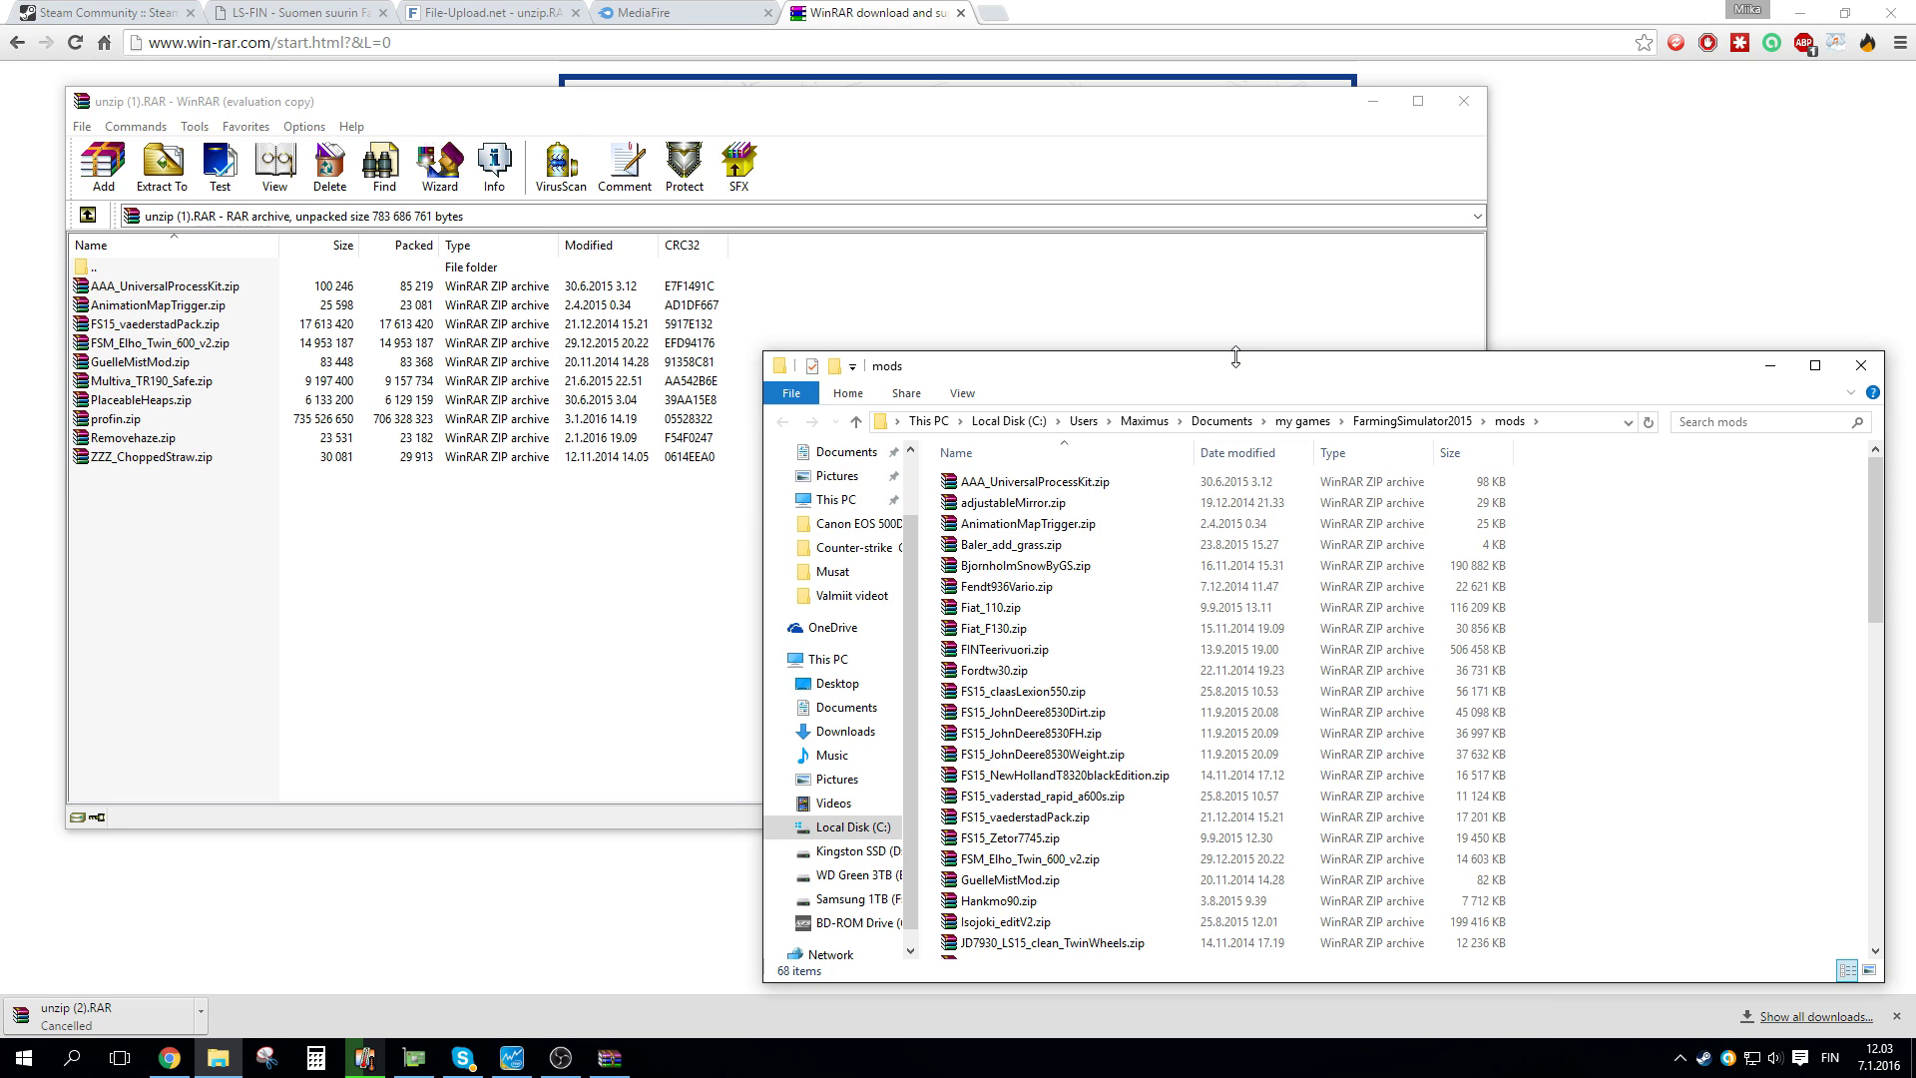
pyautogui.click(239, 555)
pyautogui.moveTo(226, 540); pyautogui.dragTo(176, 290)
pyautogui.click(835, 312)
pyautogui.moveTo(817, 288); pyautogui.dragTo(367, 537)
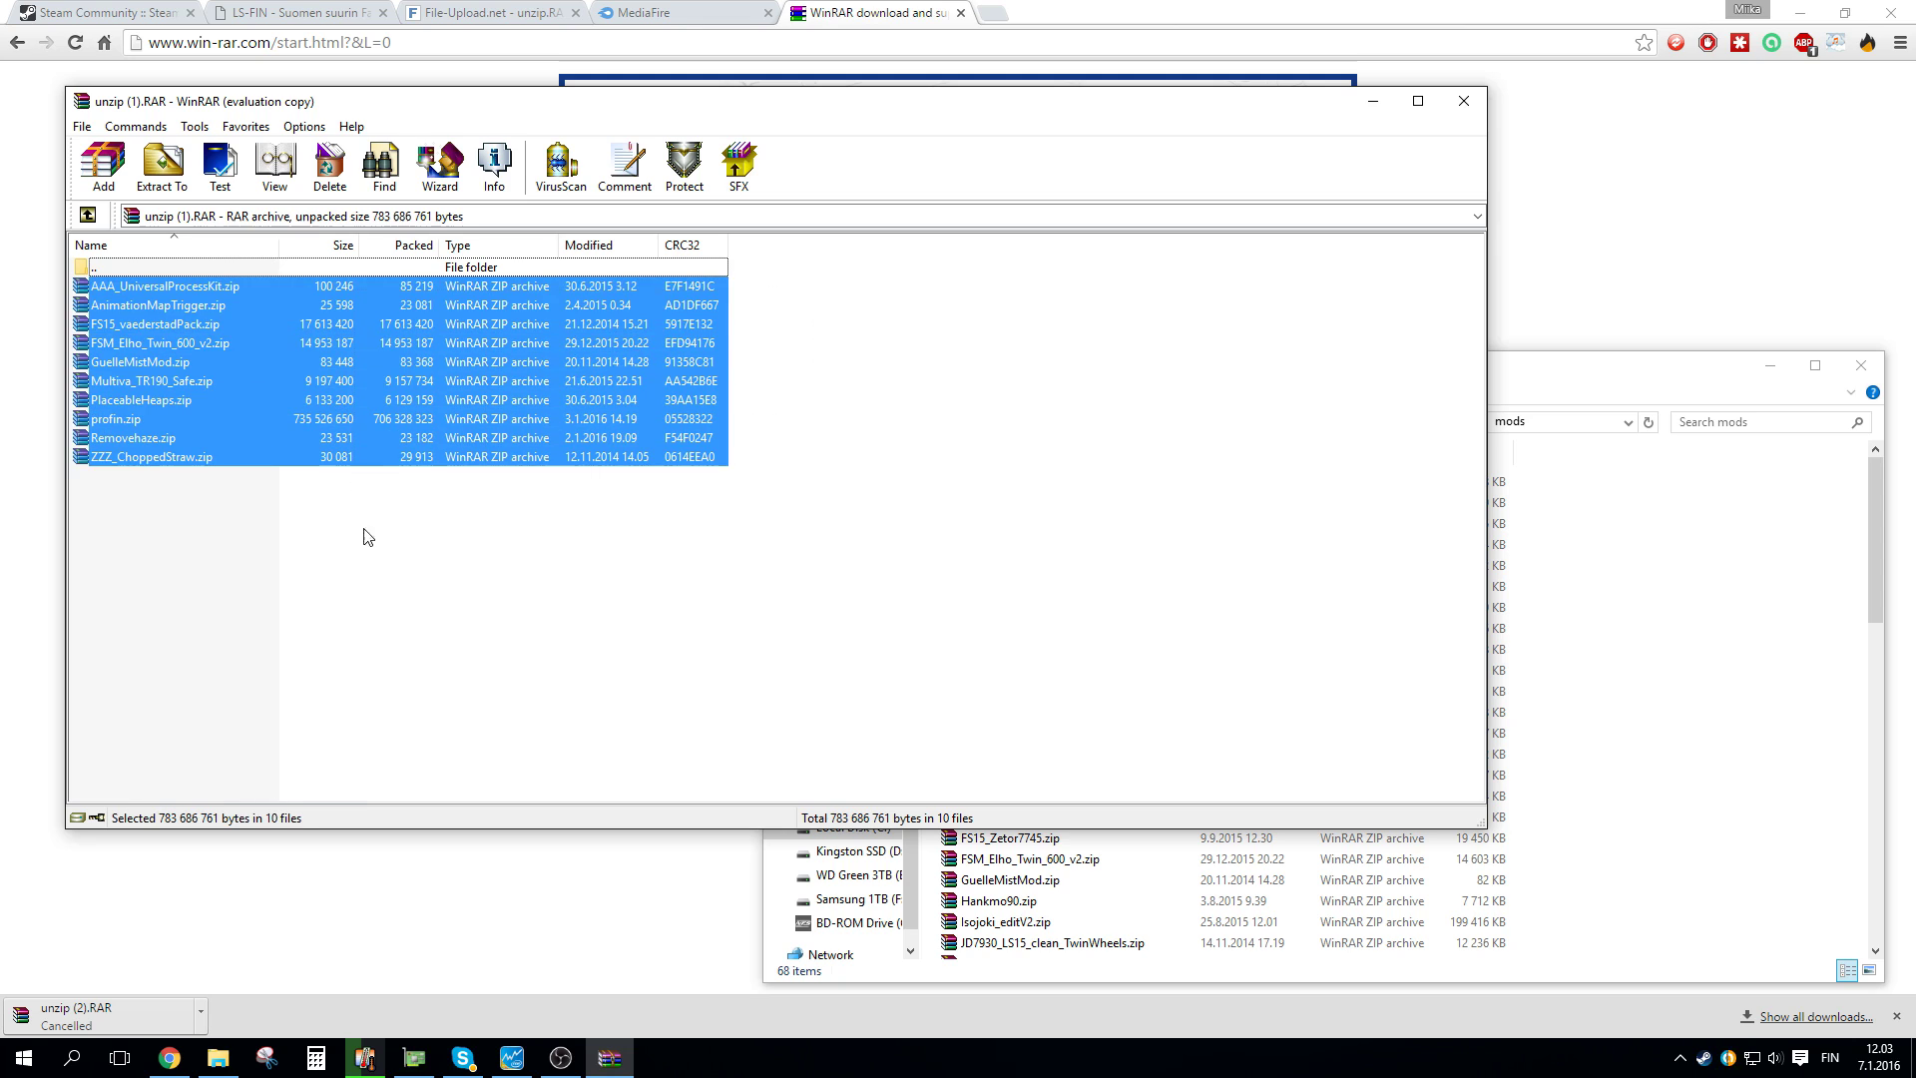
pyautogui.click(161, 165)
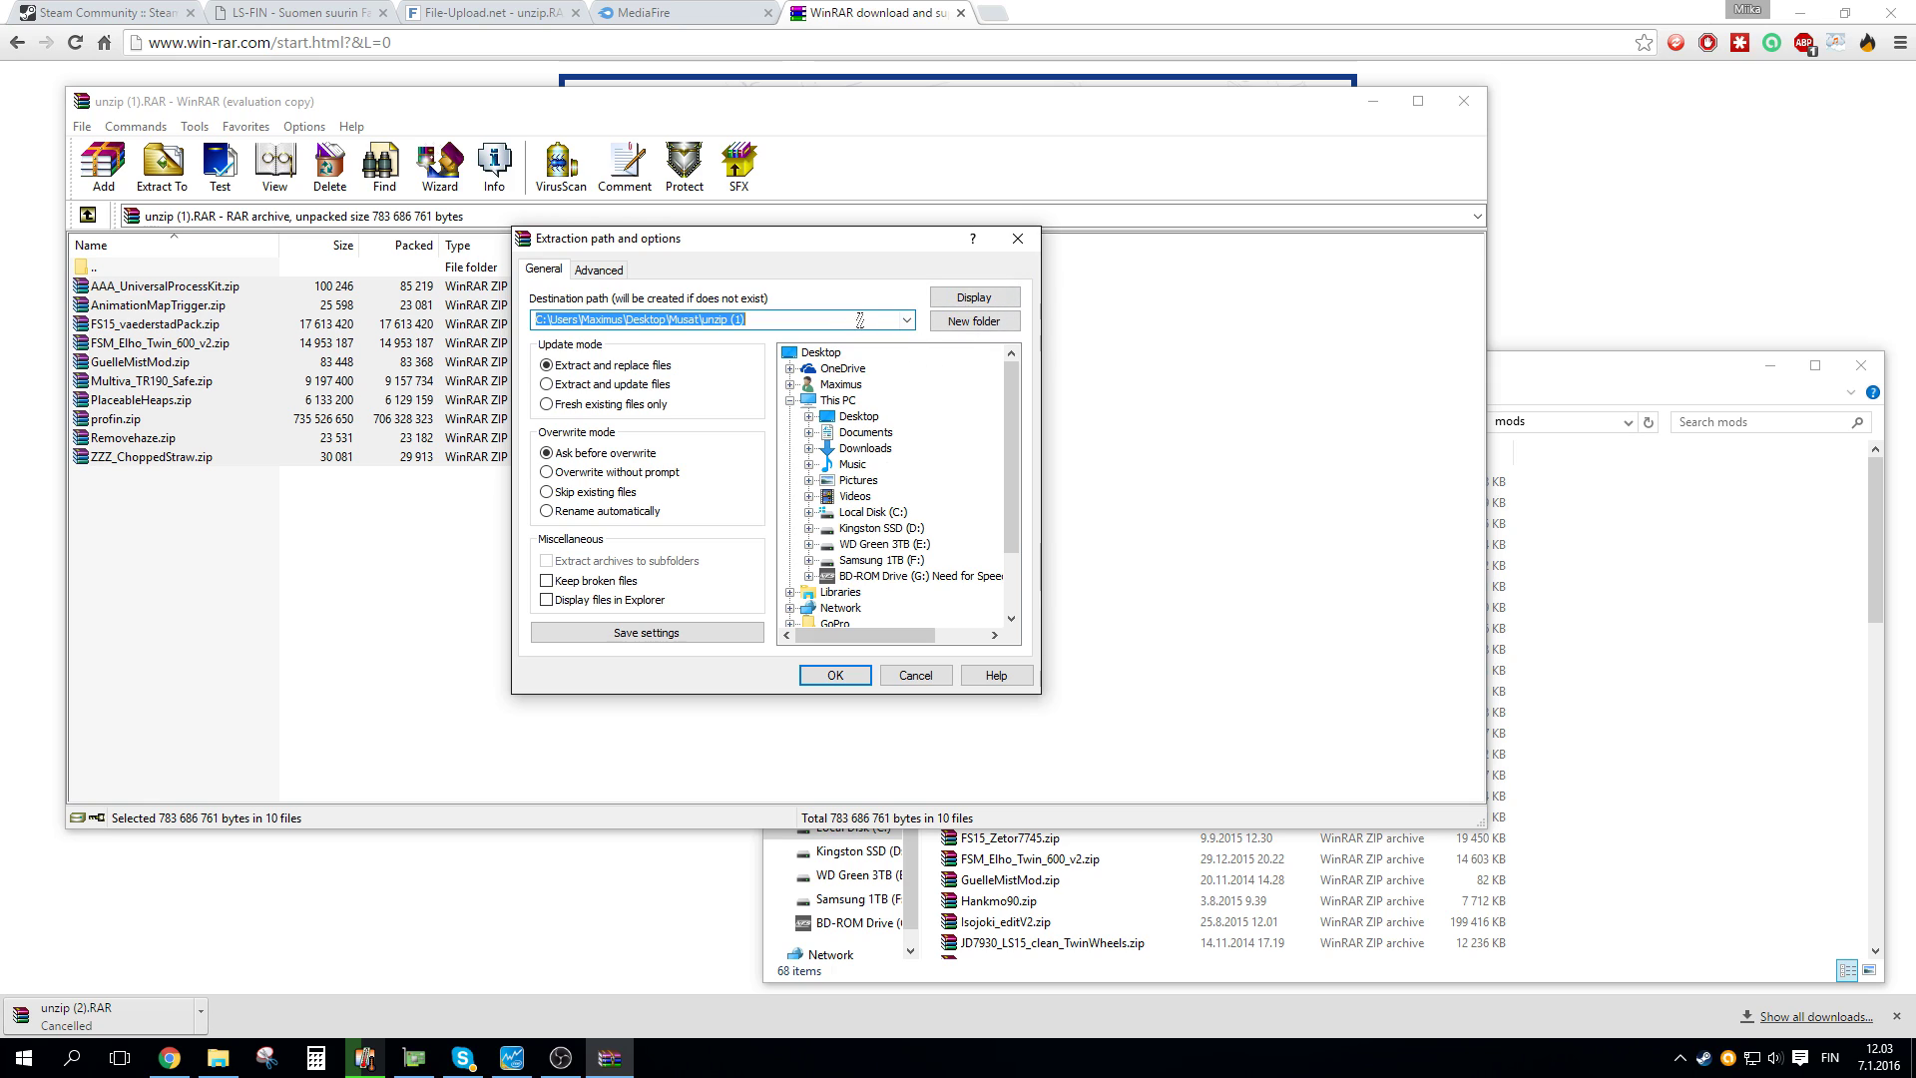
pyautogui.click(1023, 241)
pyautogui.click(1162, 481)
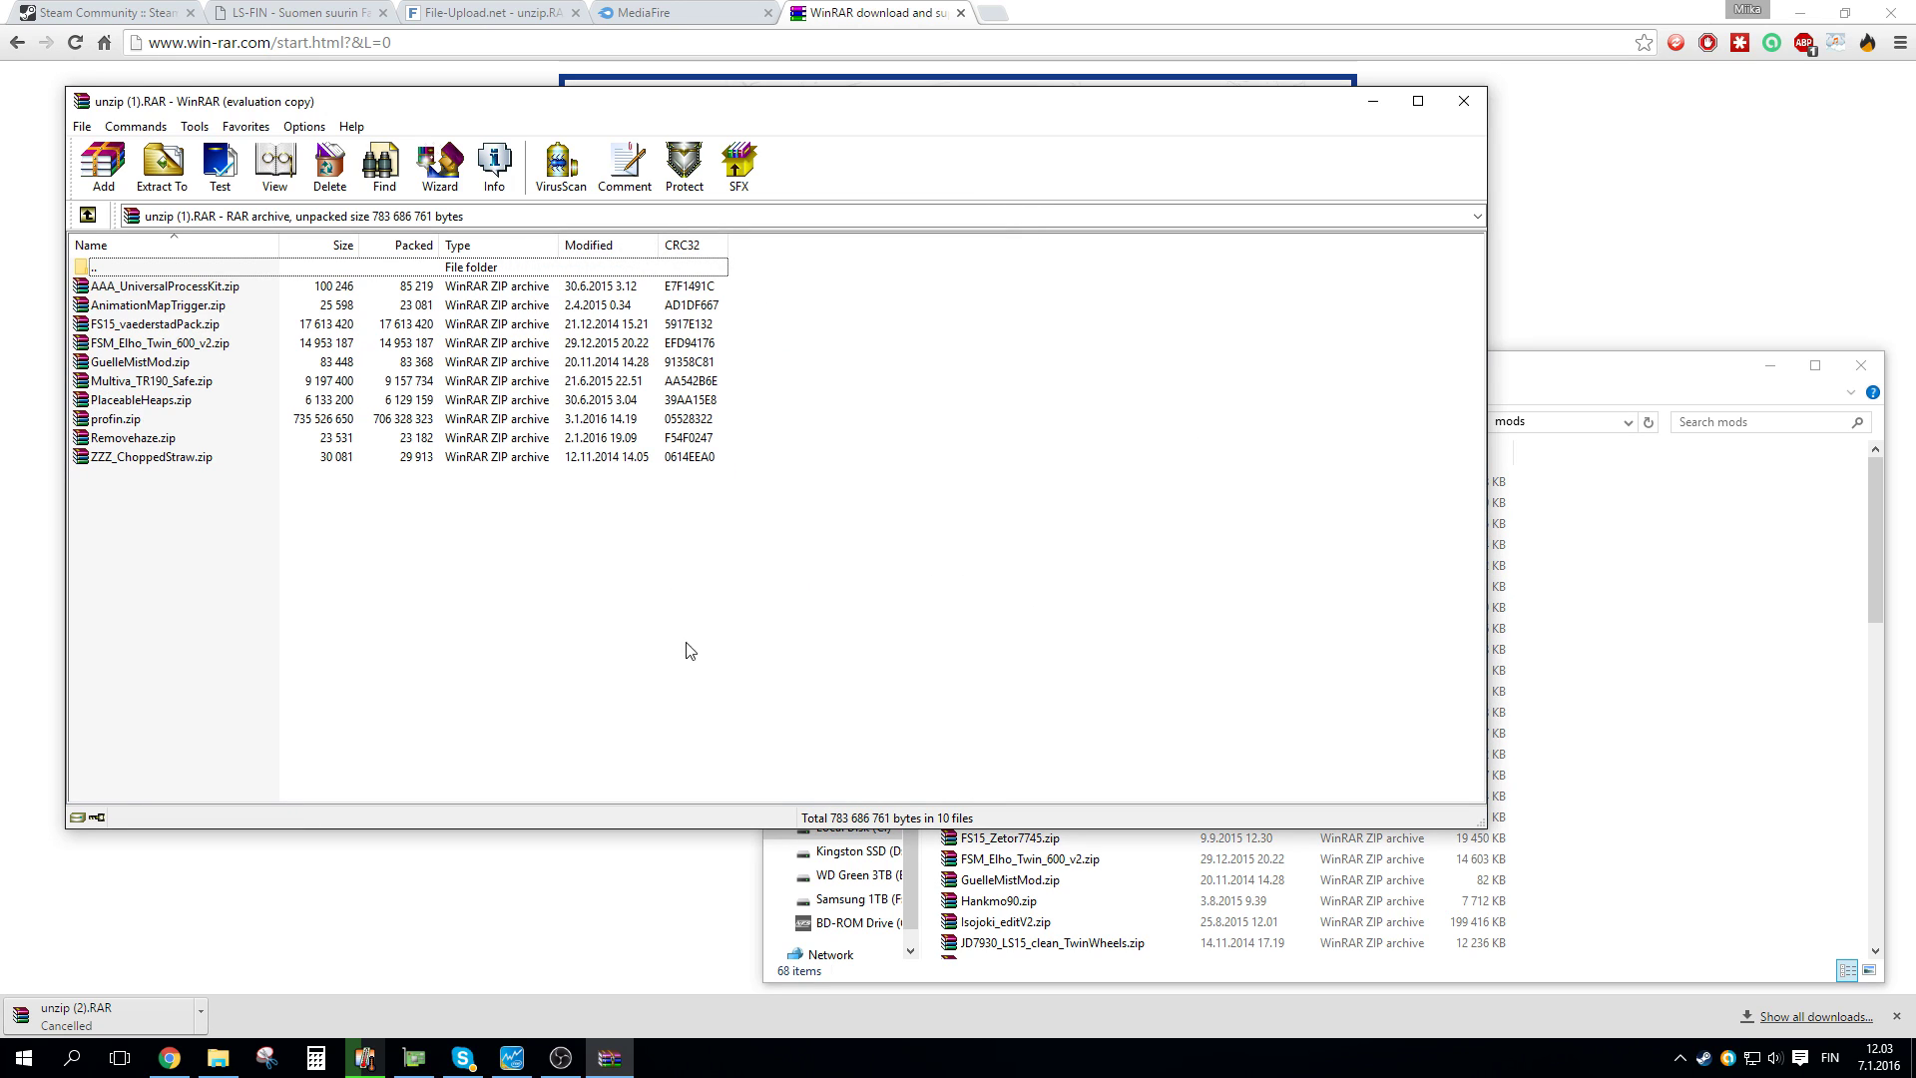
# Extract all files from unzip (1).RAR into the mods folder, replacing the same-named files, and close the diagnostic messages and WinRAR.
pyautogui.moveTo(250, 577); pyautogui.dragTo(1674, 614)
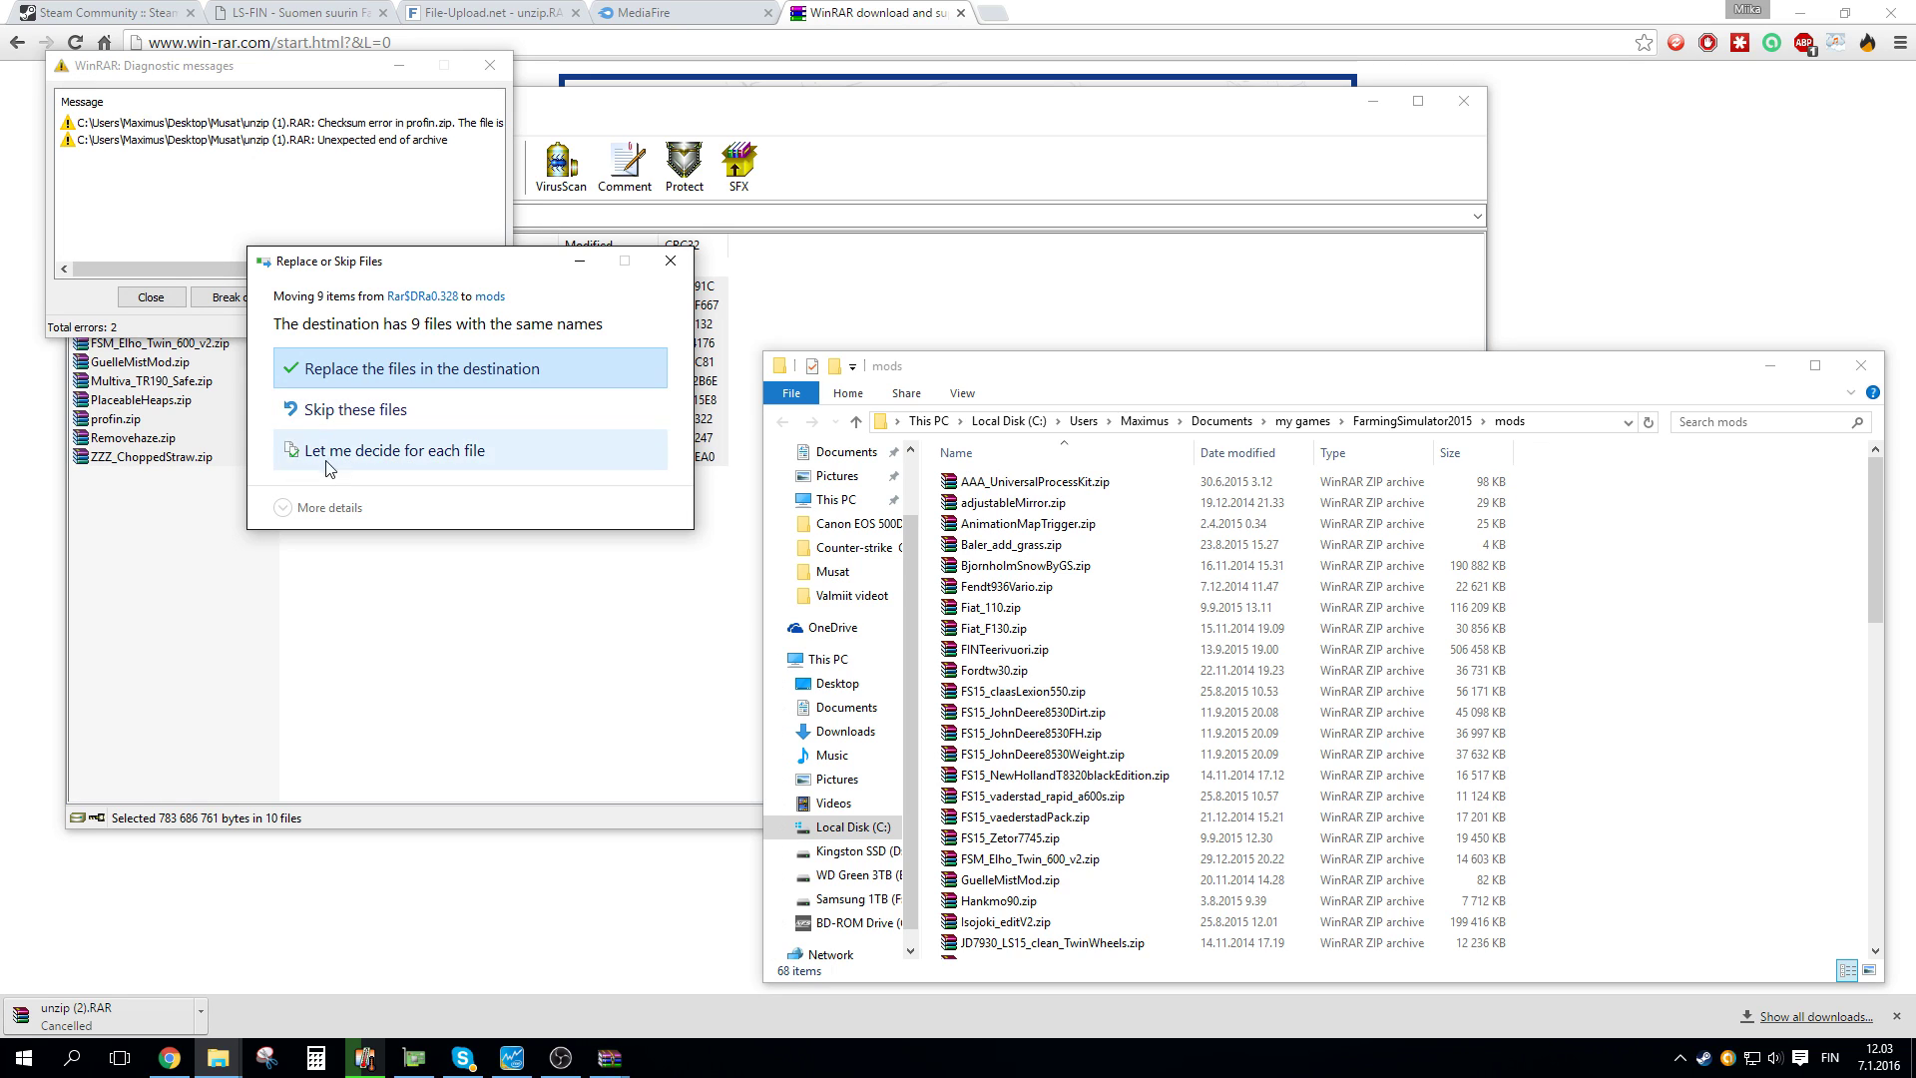
pyautogui.click(365, 370)
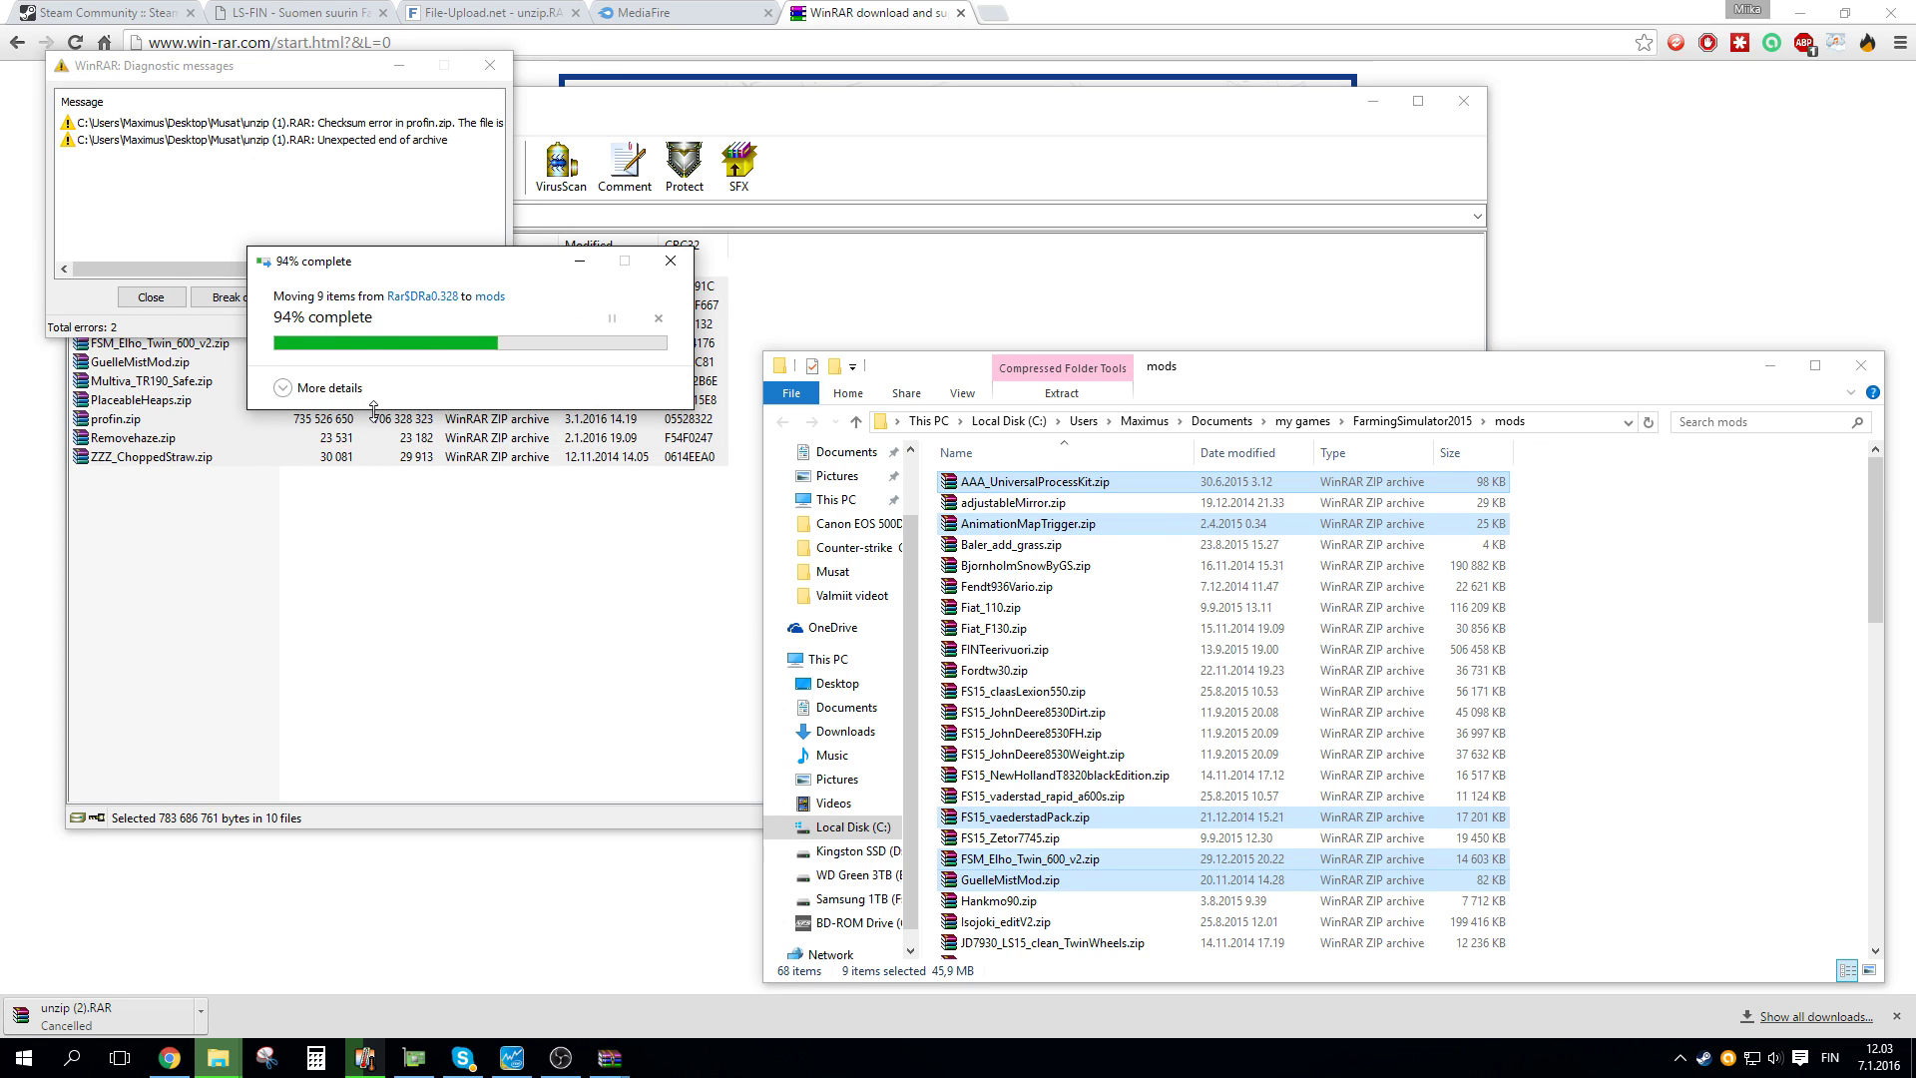
pyautogui.click(488, 66)
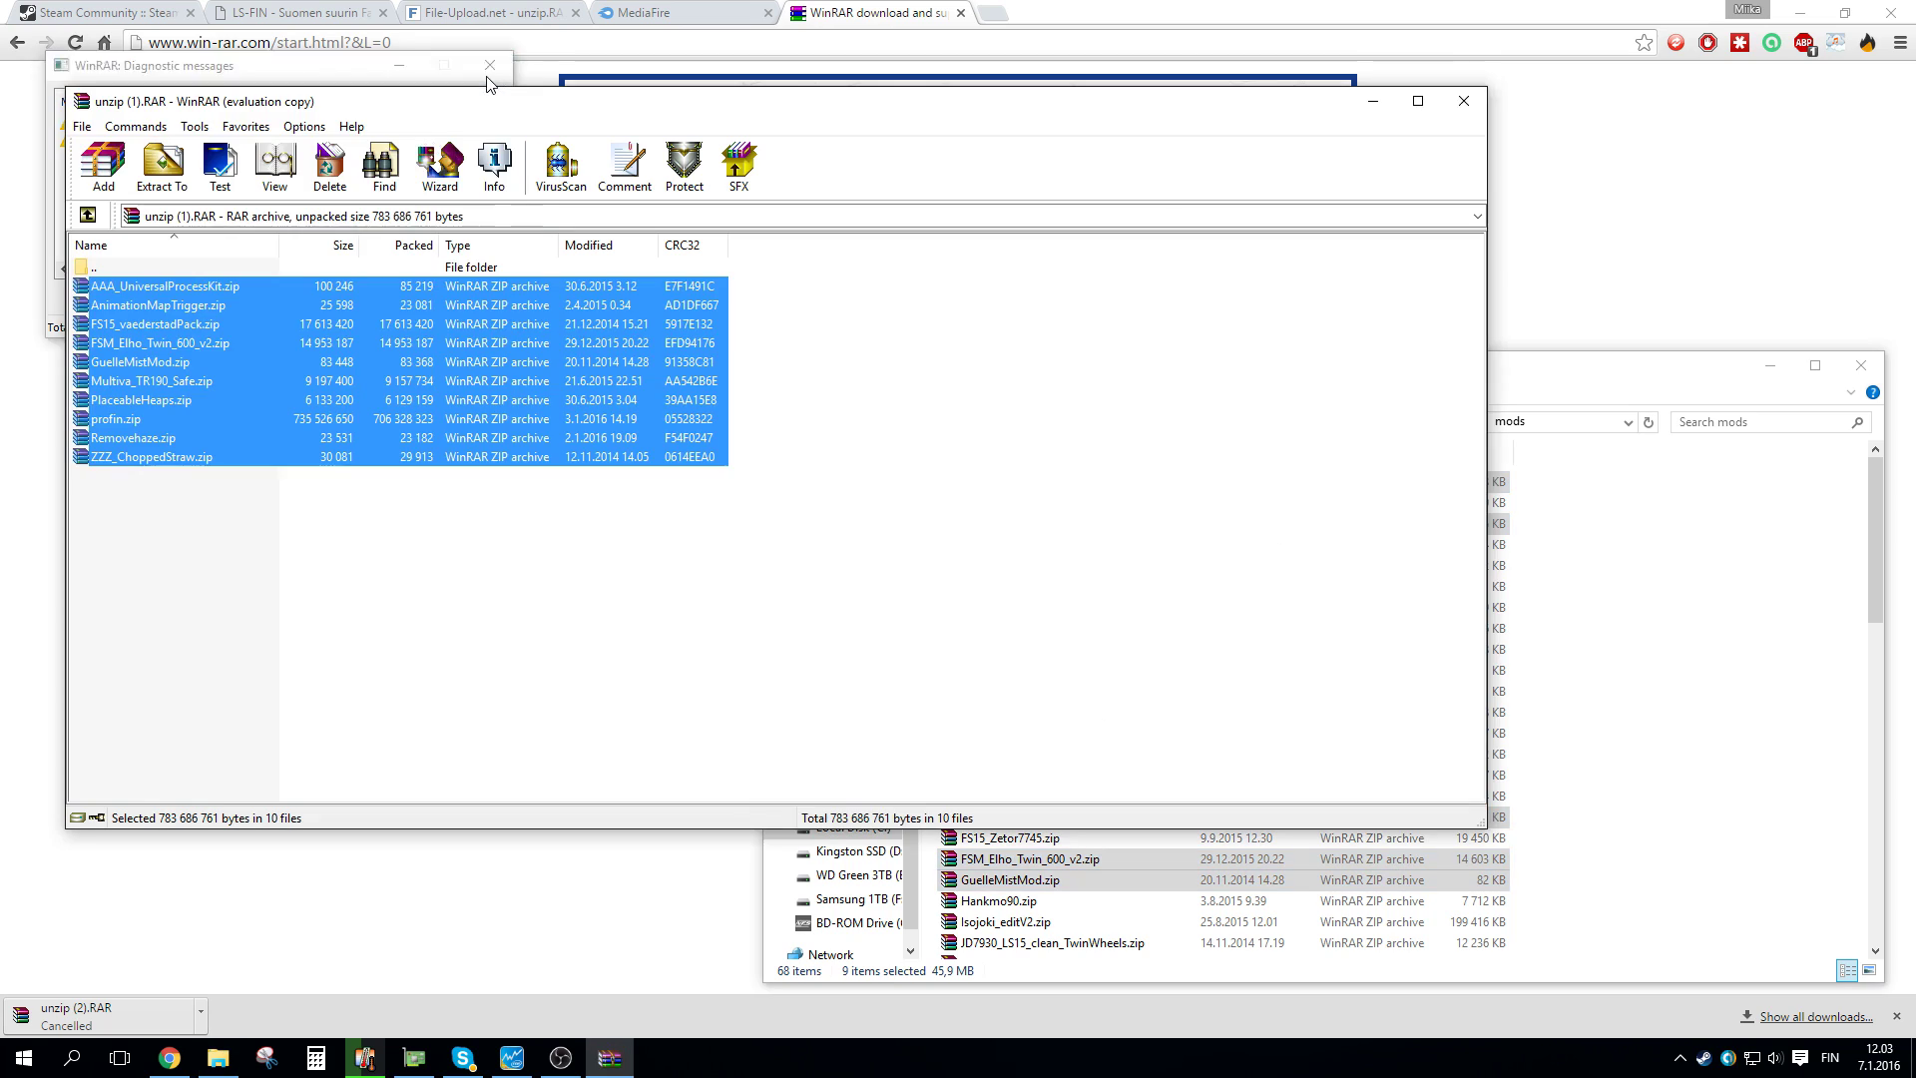
pyautogui.click(1464, 101)
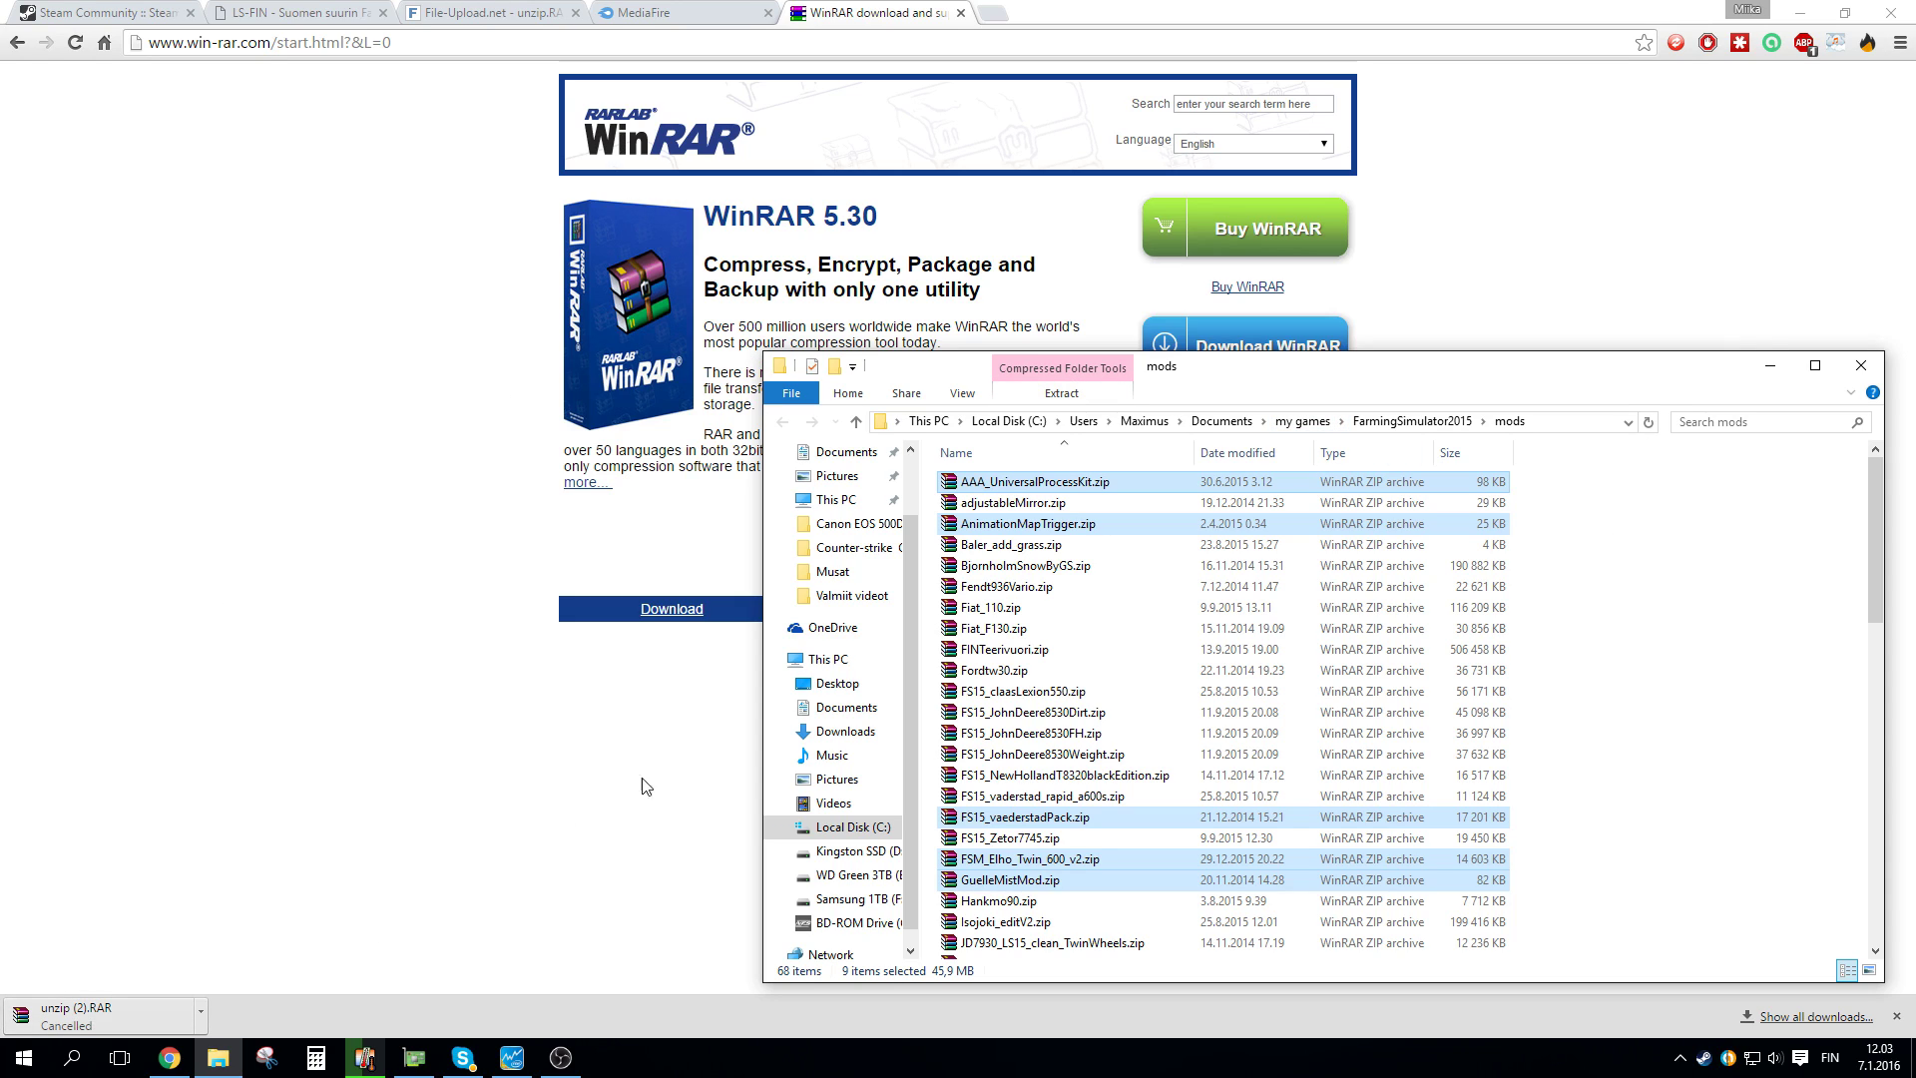
# Clear the selection in the mods folder and look through its list of mod archives.
pyautogui.click(1597, 573)
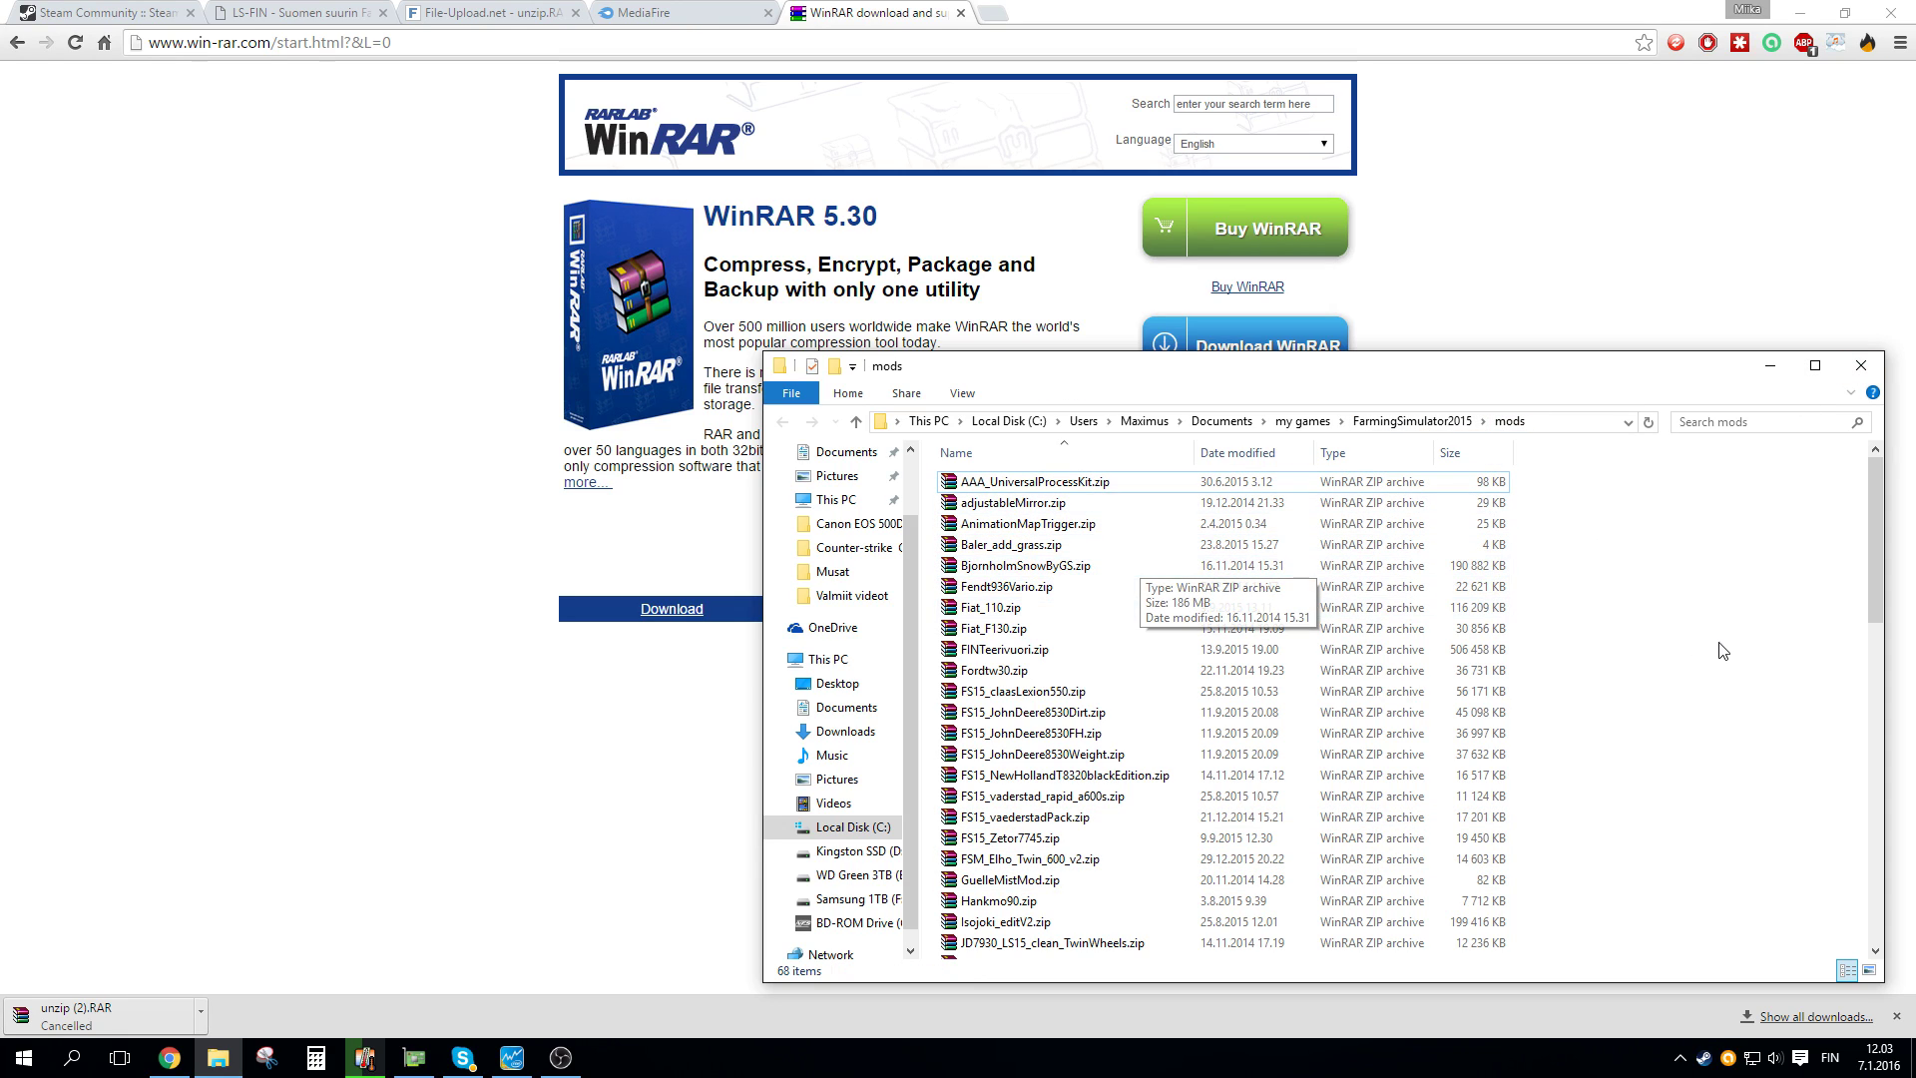
pyautogui.scroll(-1, 1724, 649)
pyautogui.scroll(-13, 1723, 649)
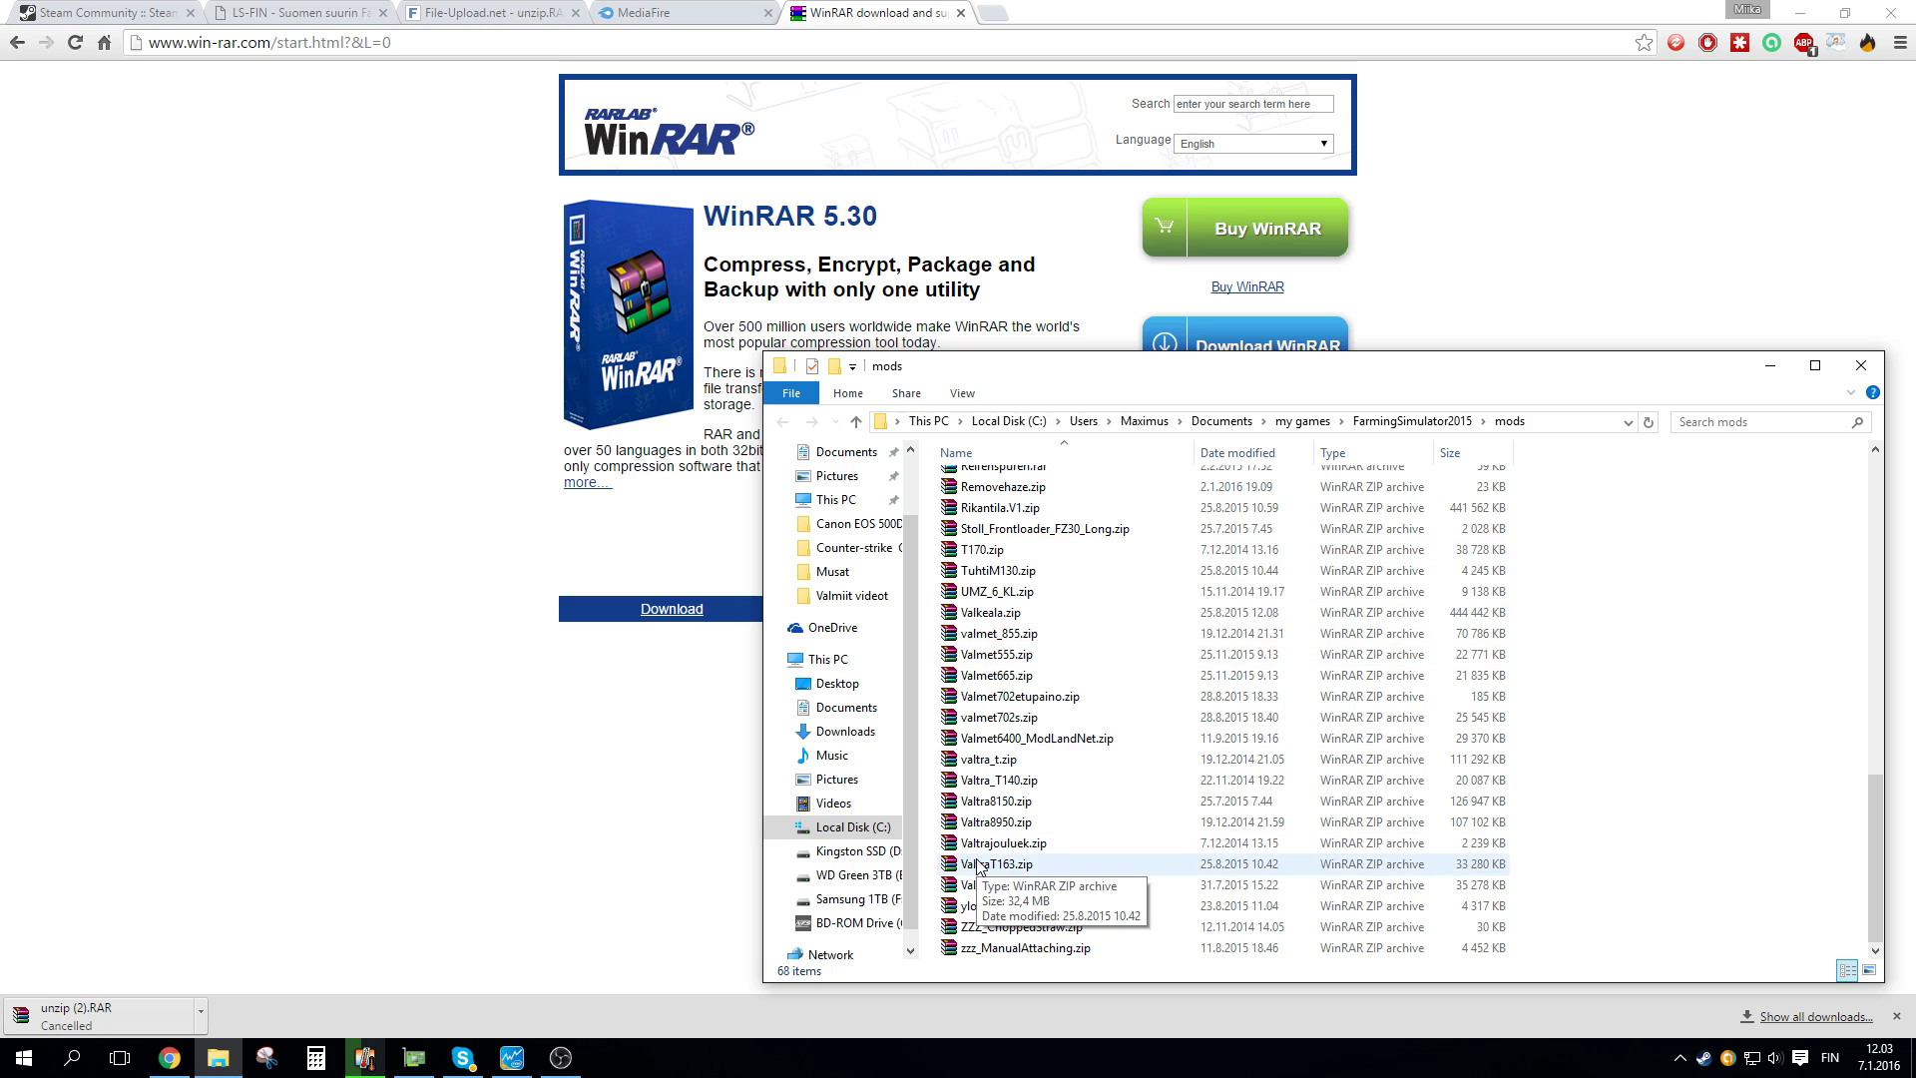
pyautogui.scroll(10, 1144, 888)
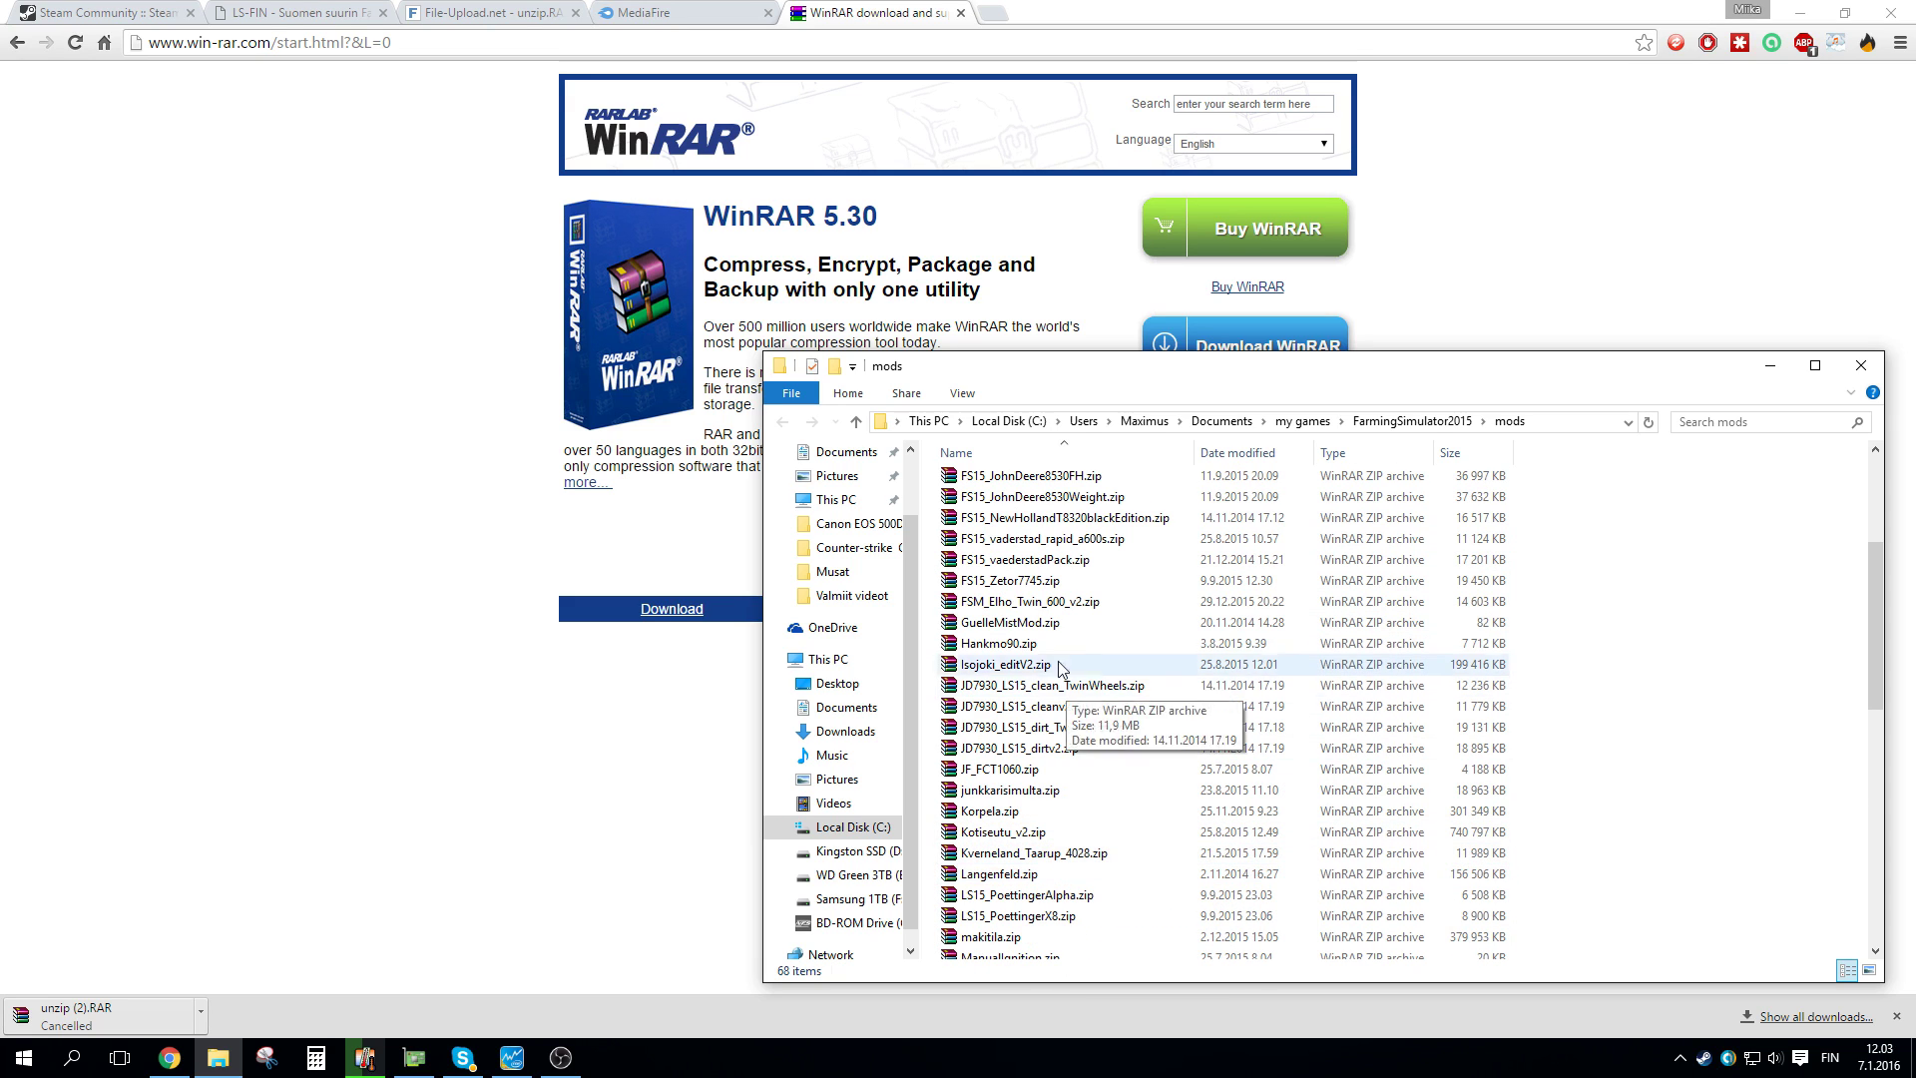
# Open FSM_Elho_Twin_600_v2.zip from the mods folder, dismiss the license reminder, minimize the browser, and extract modDesc.xml to the desktop.
pyautogui.doubleClick(1041, 601)
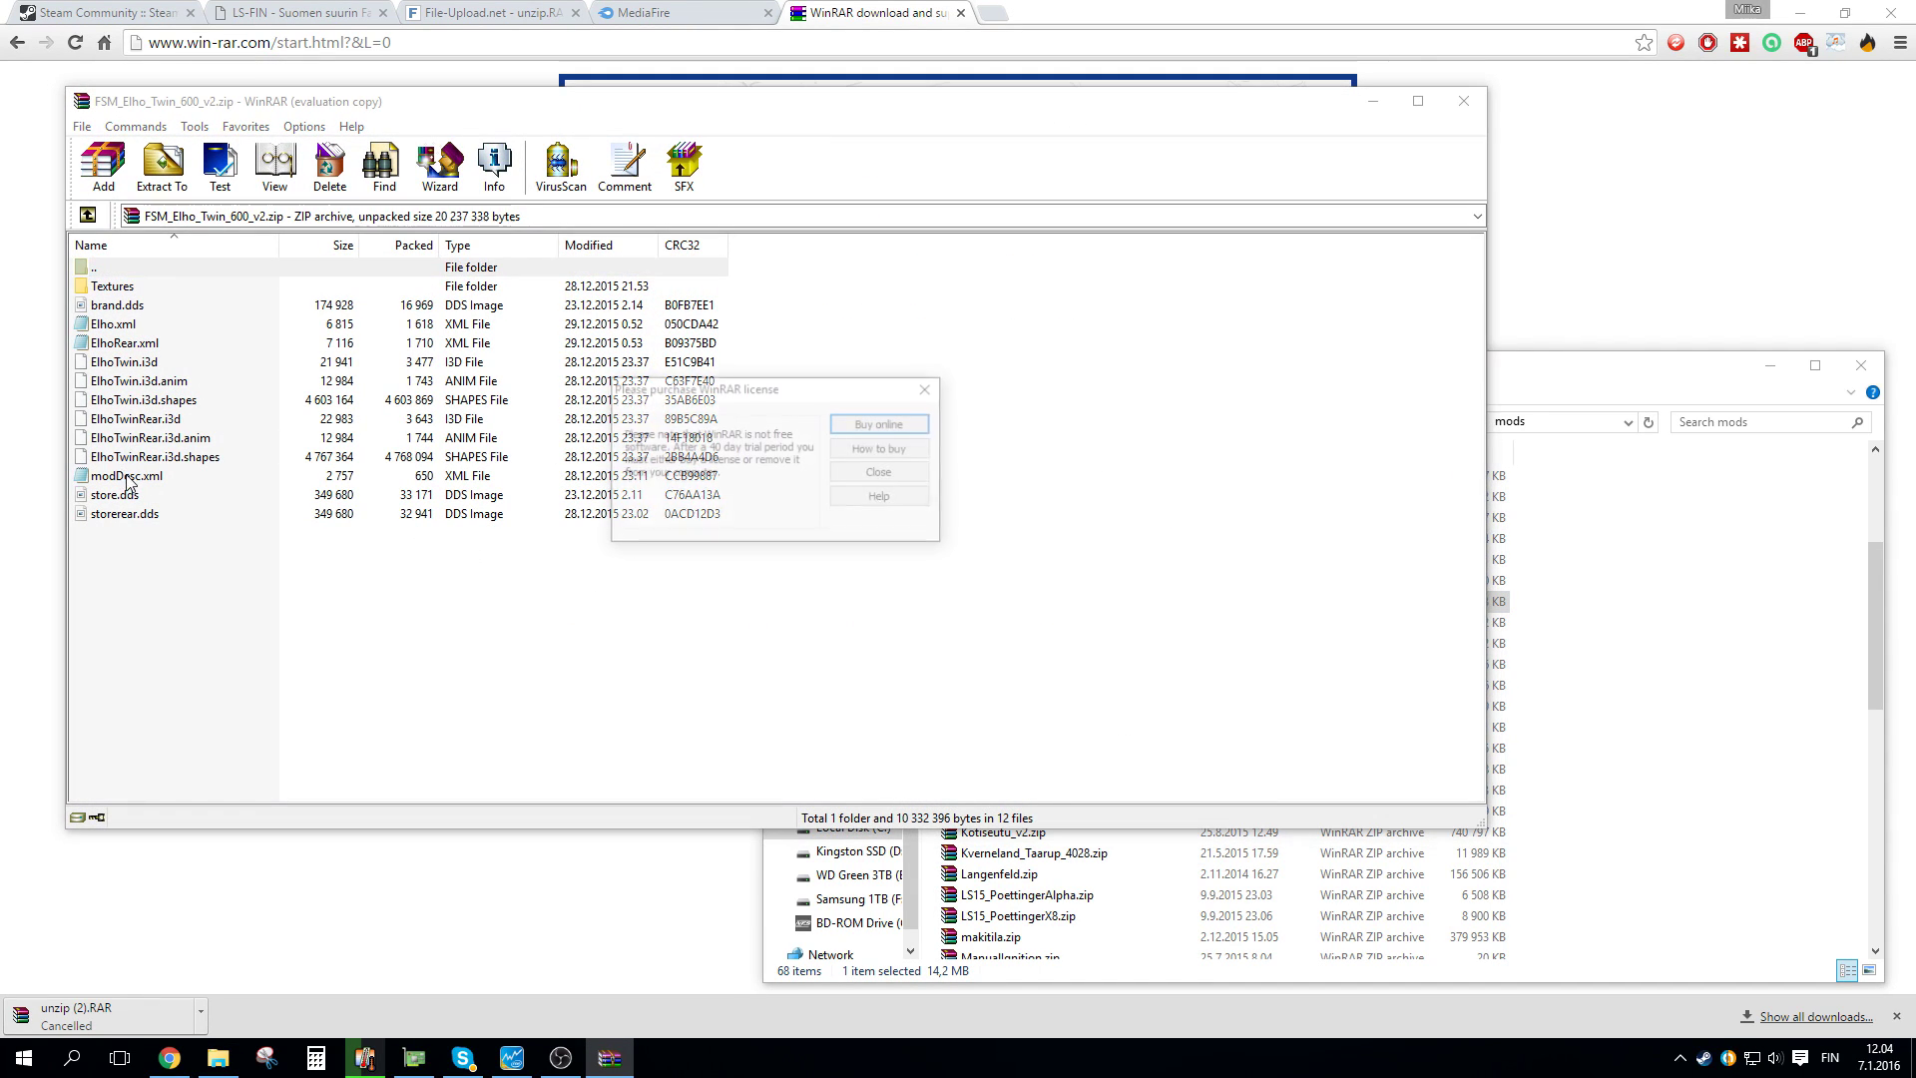
pyautogui.click(929, 387)
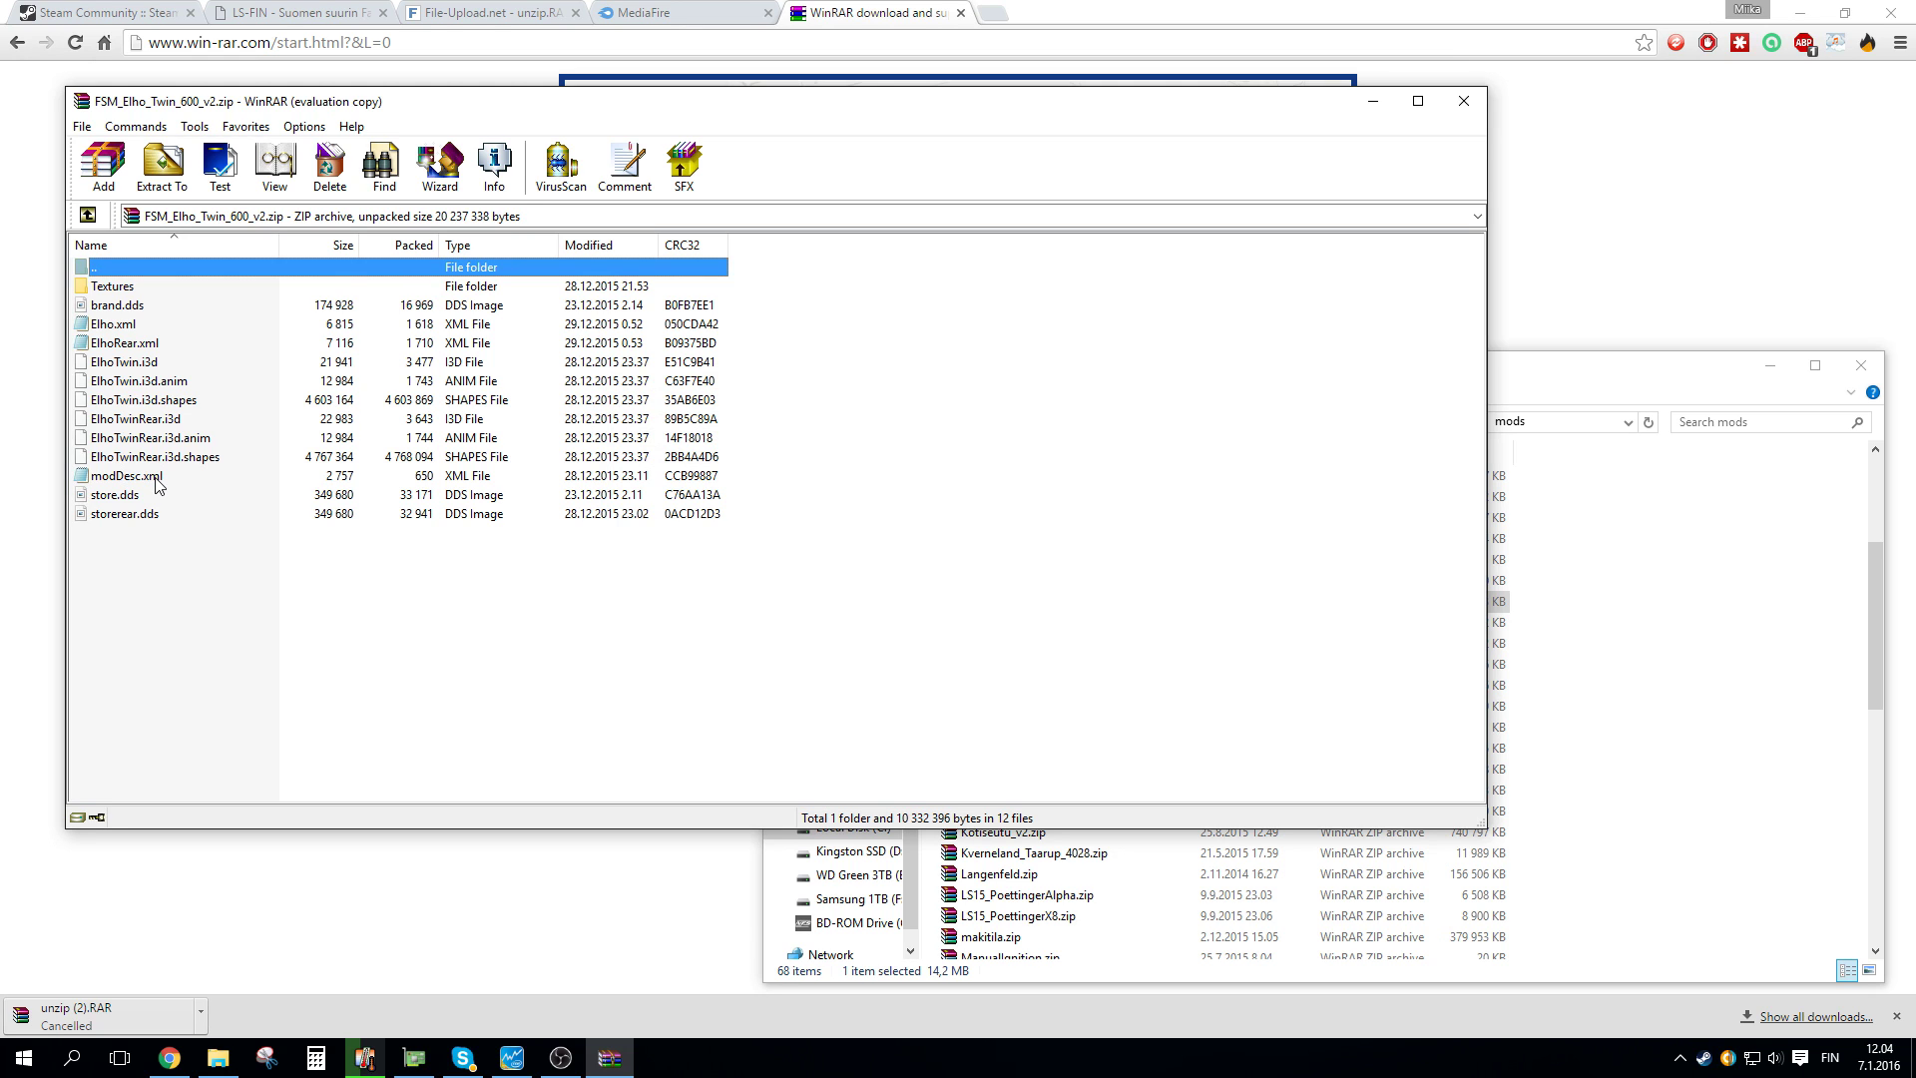
pyautogui.click(1799, 12)
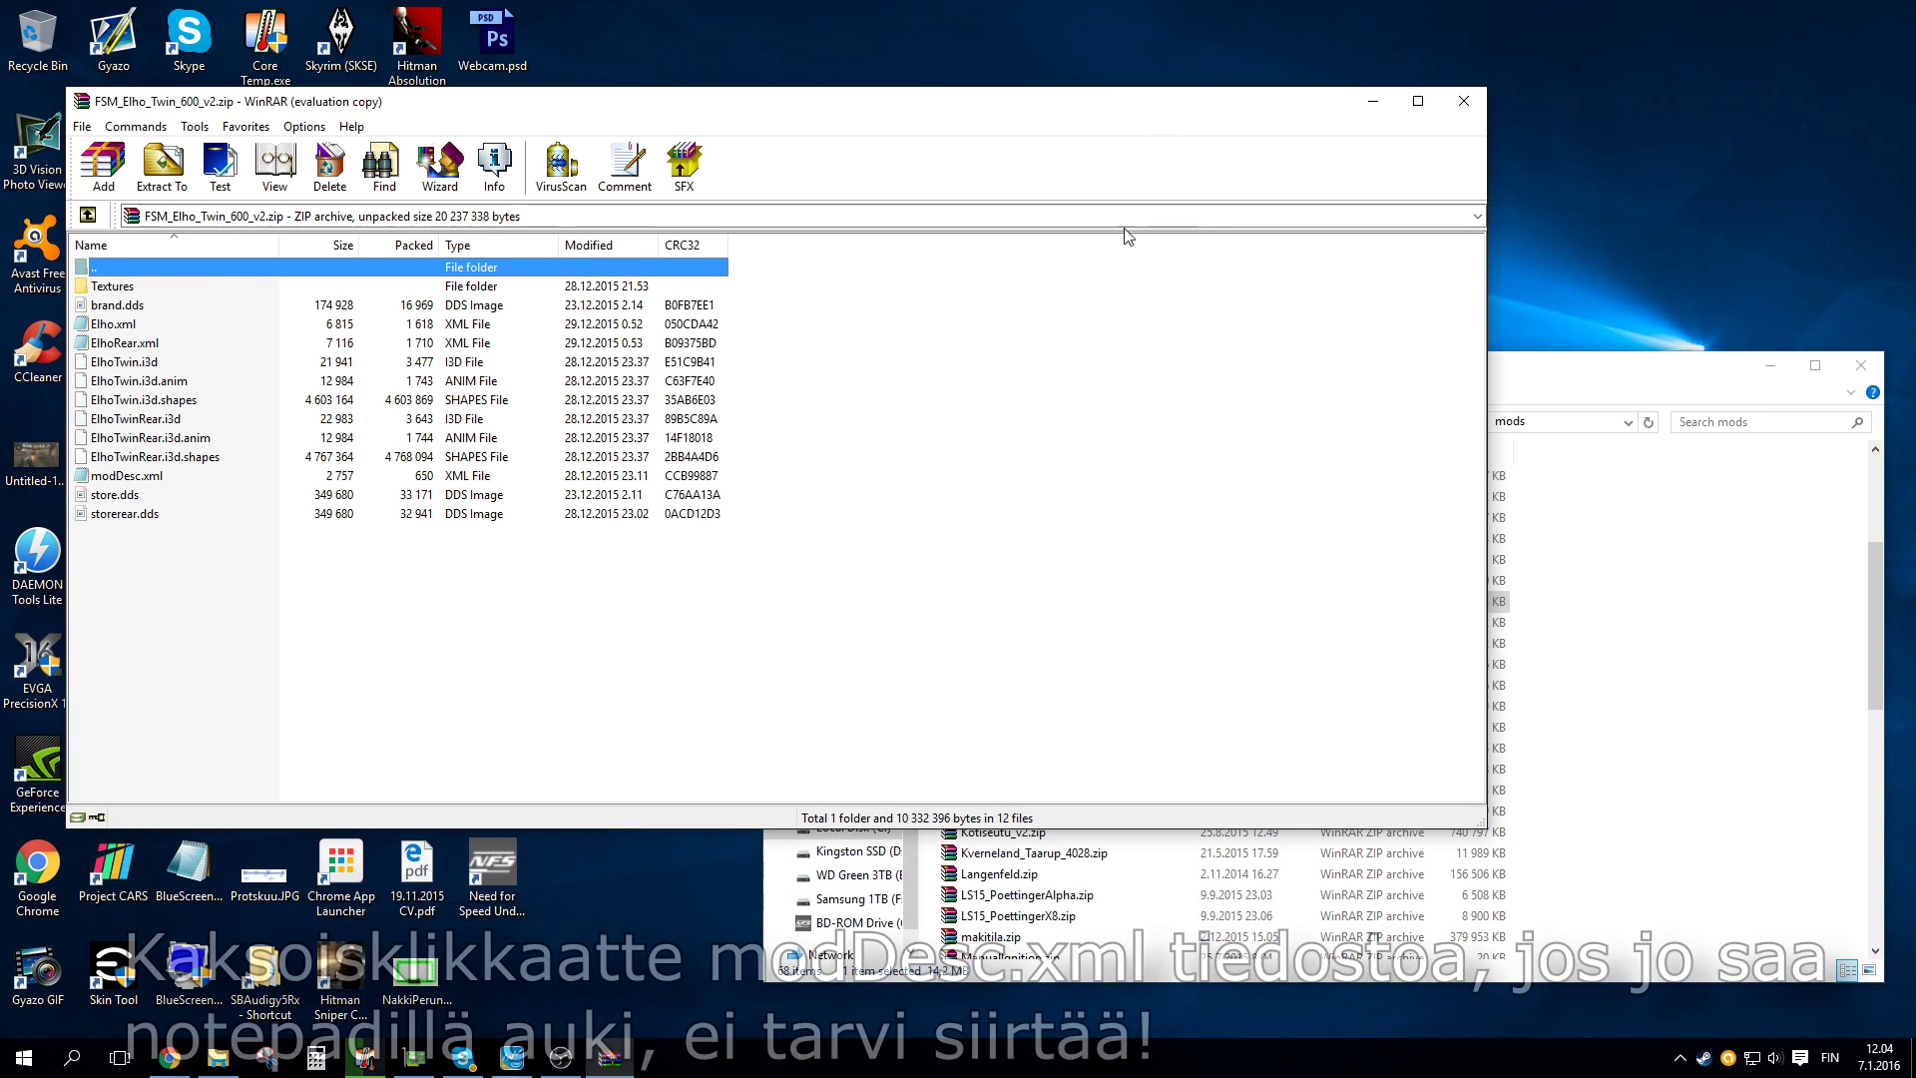
pyautogui.click(119, 477)
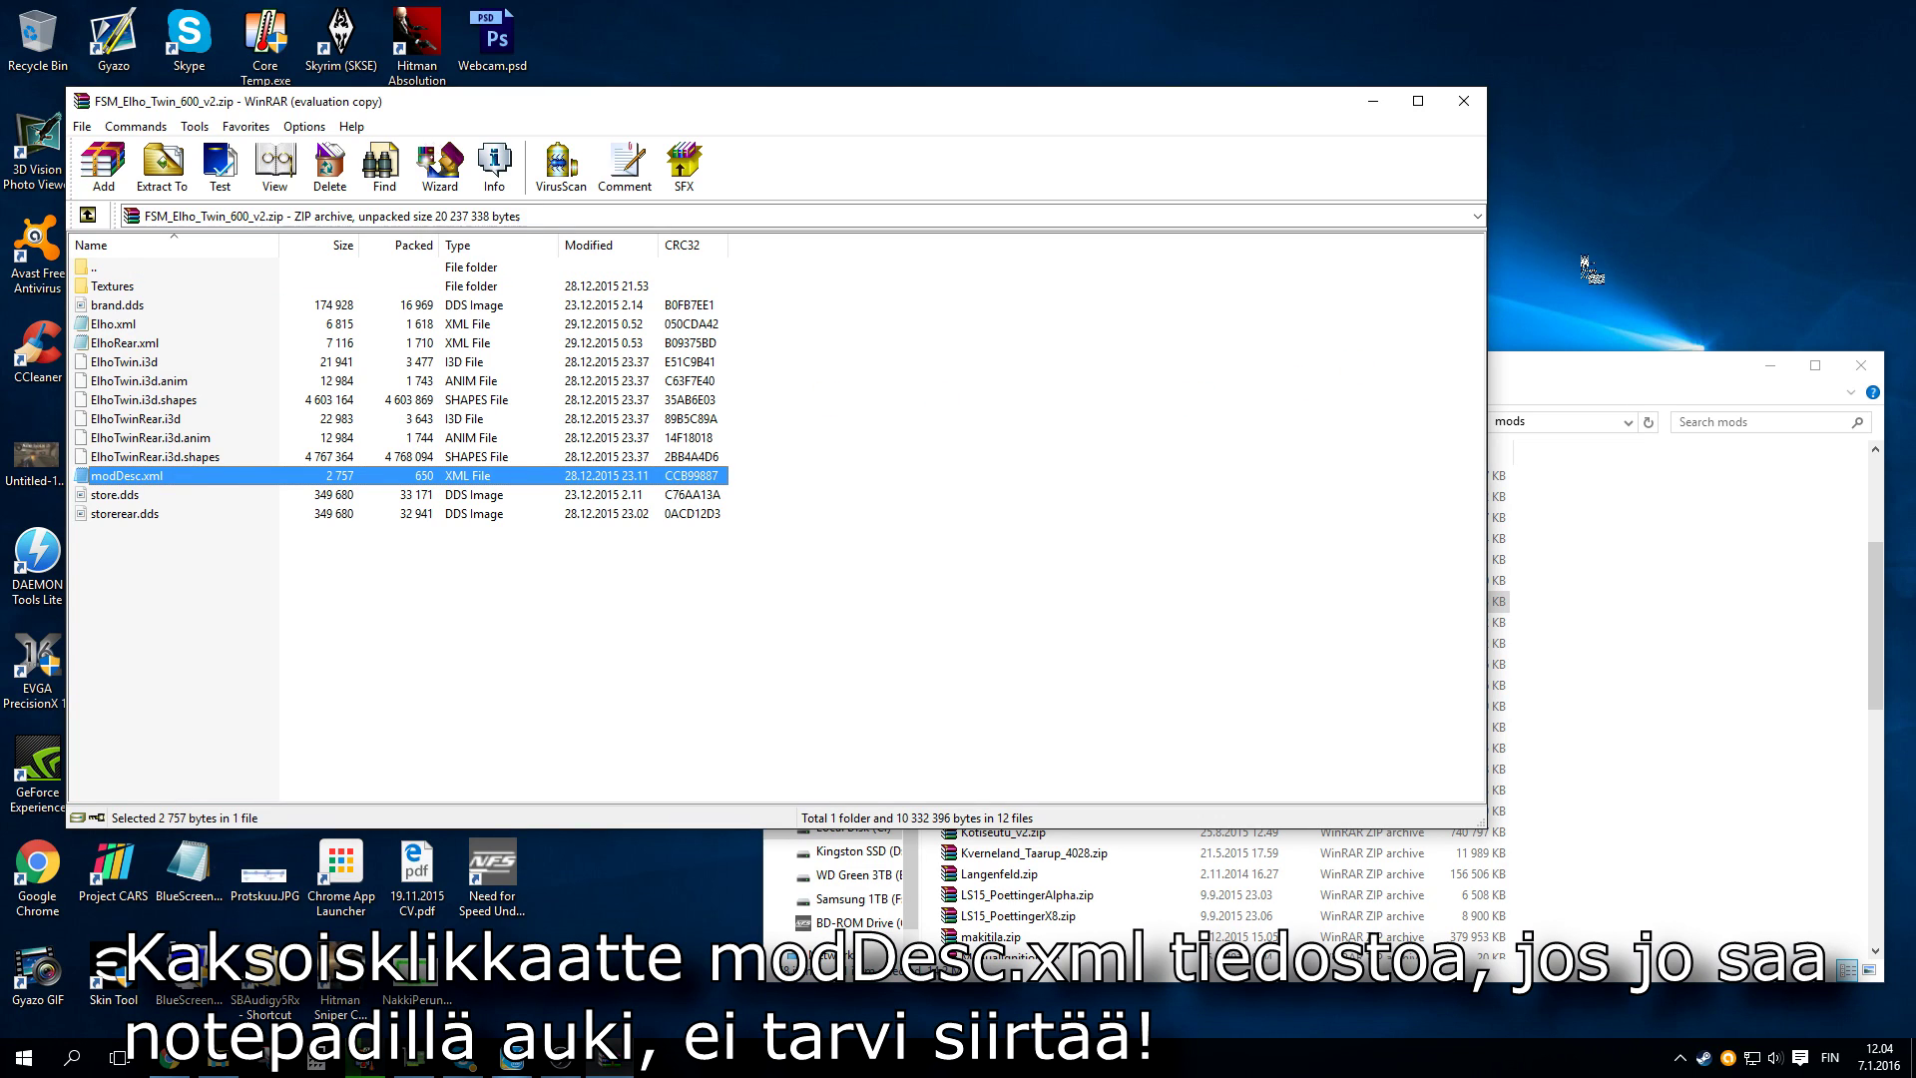
pyautogui.moveTo(1568, 264); pyautogui.dragTo(1567, 259)
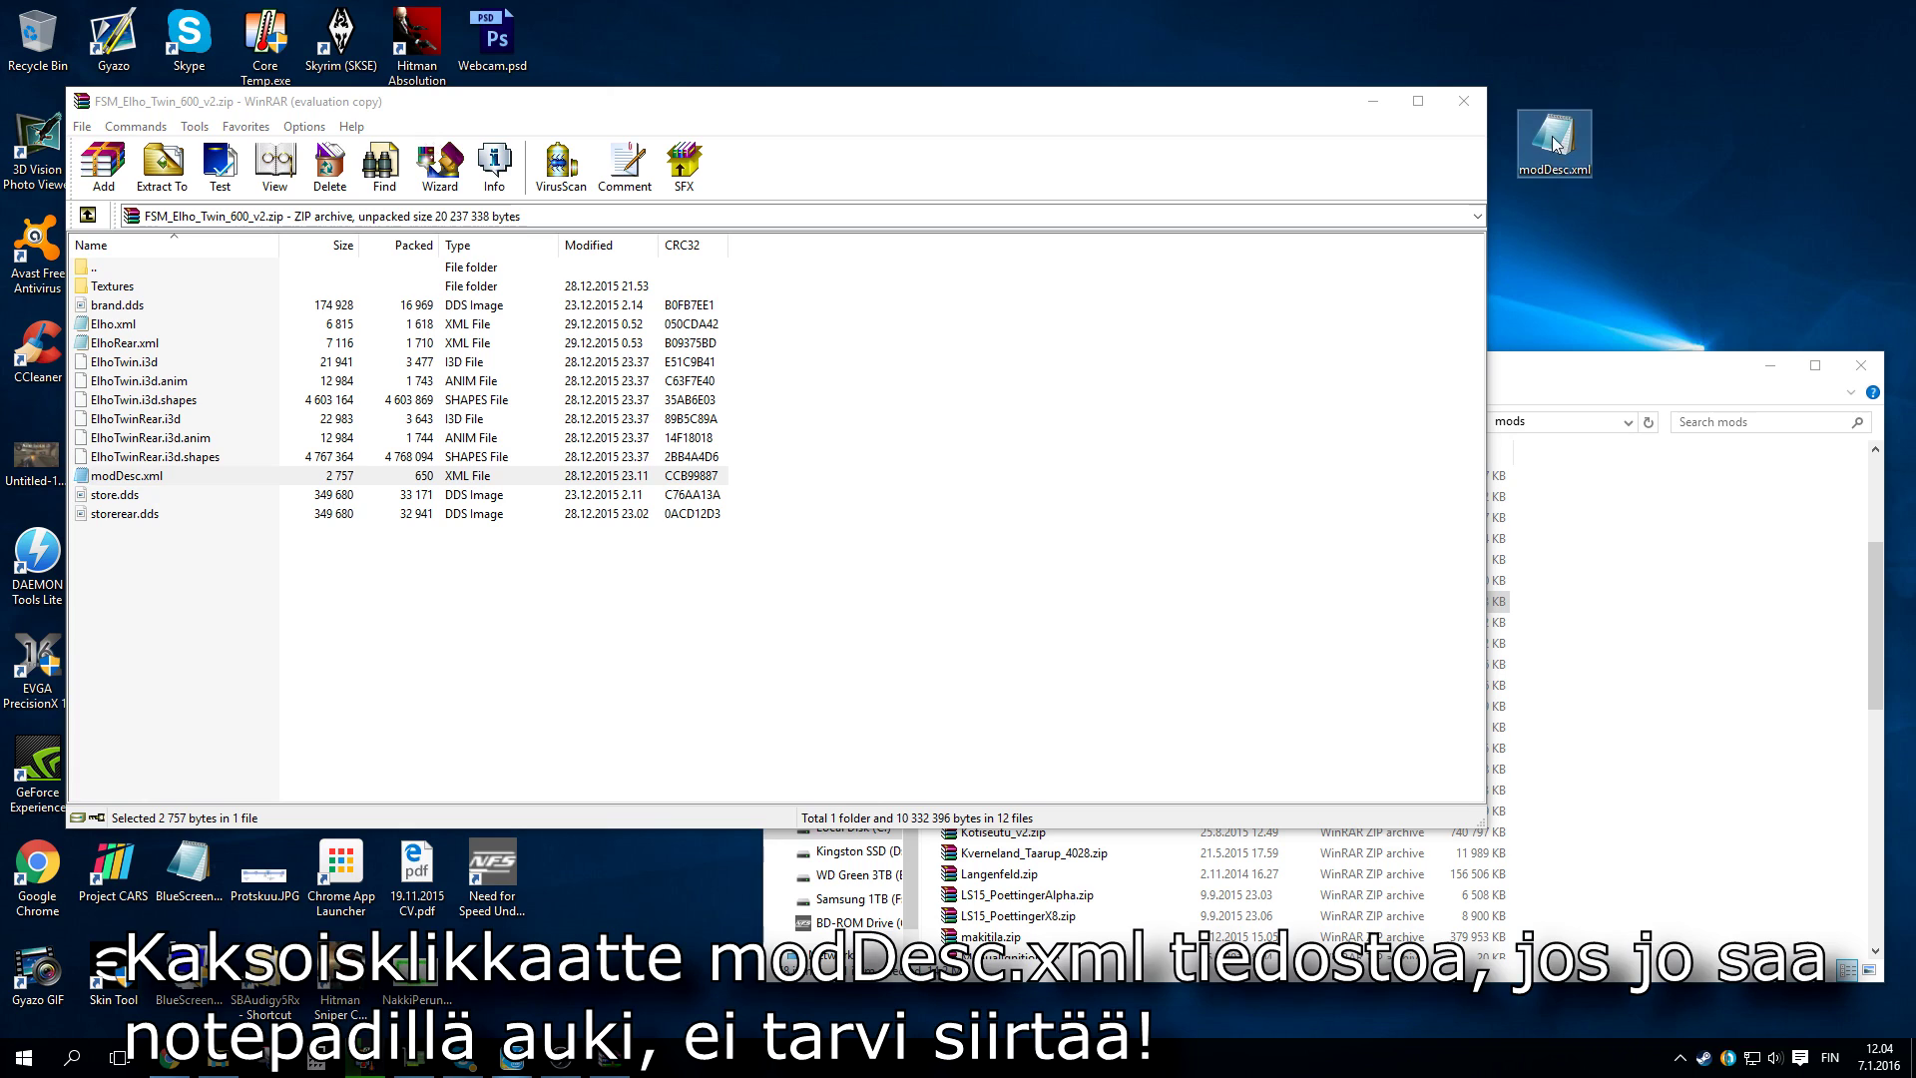
# In the properties of the desktop modDesc.xml, set Notepad as the program that opens .xml files.
pyautogui.rightClick(1550, 167)
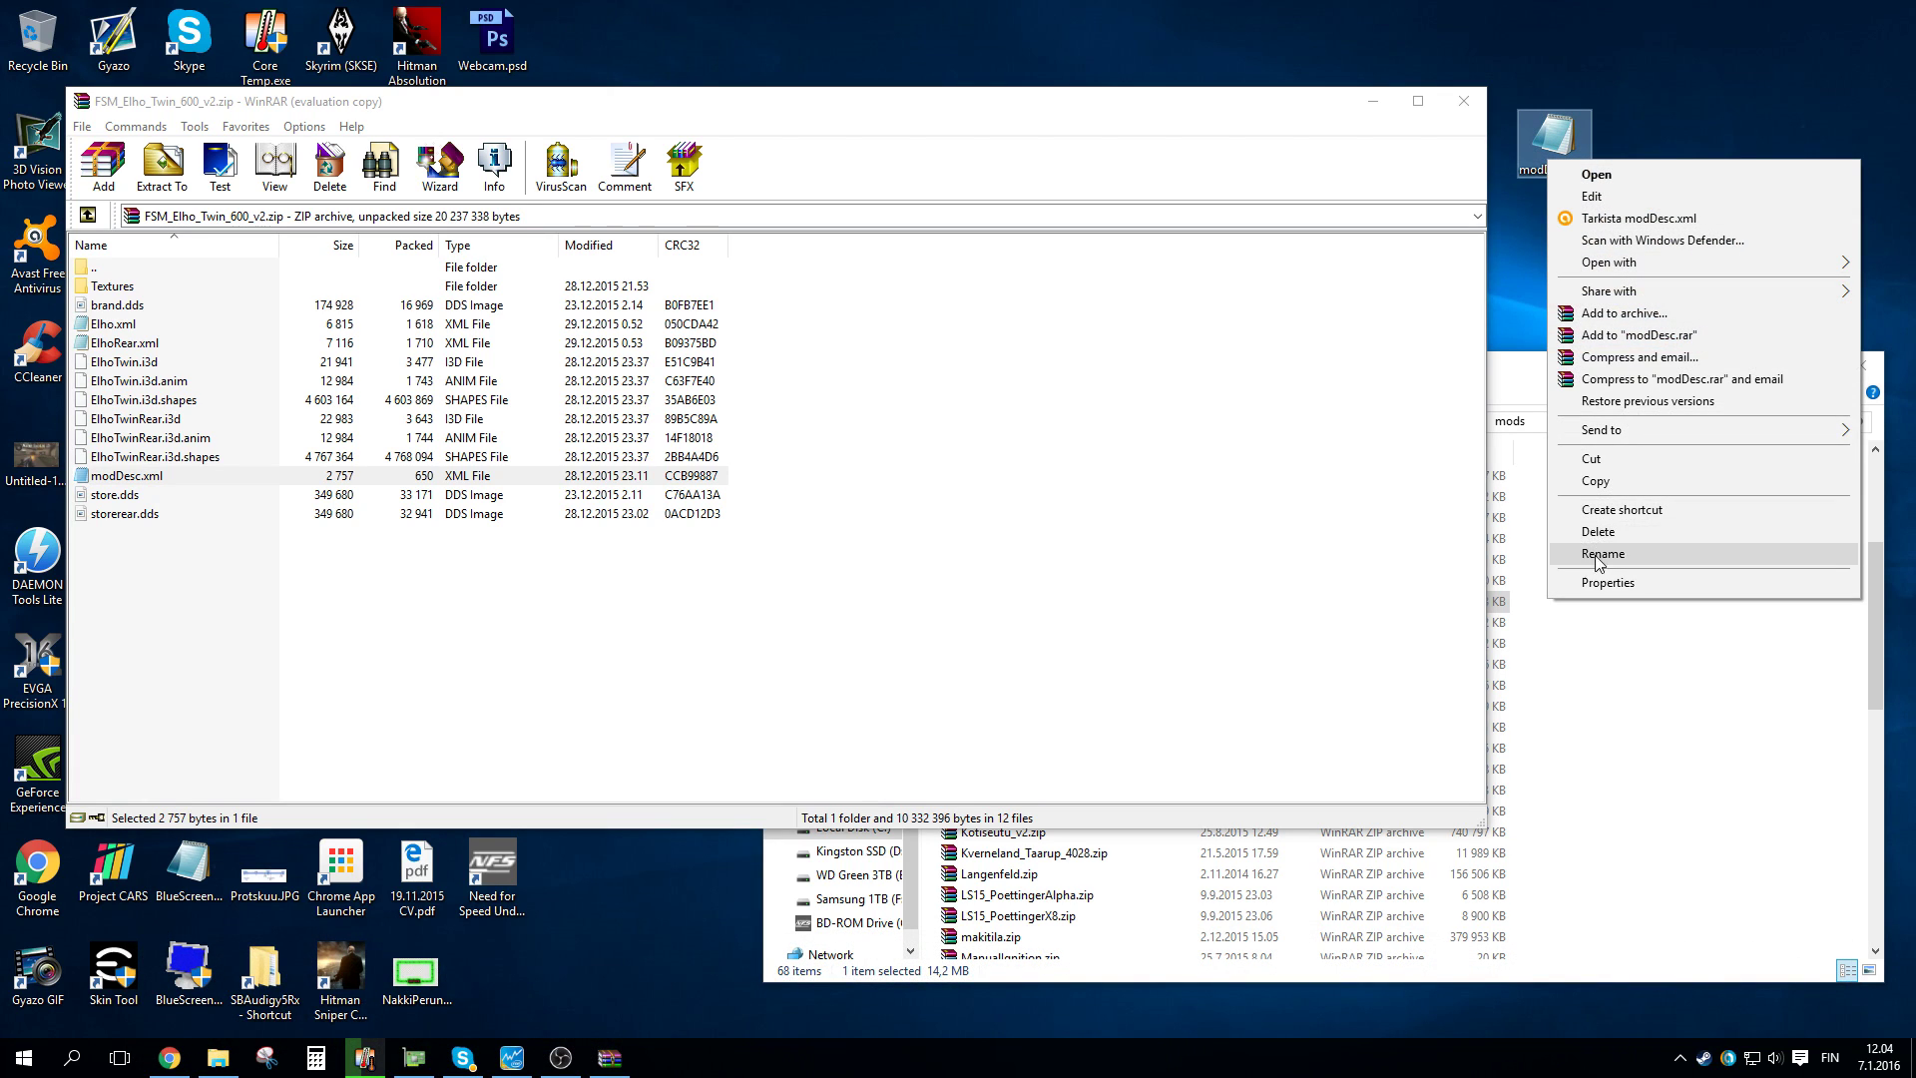
pyautogui.click(1606, 587)
pyautogui.moveTo(1647, 174); pyautogui.dragTo(1275, 242)
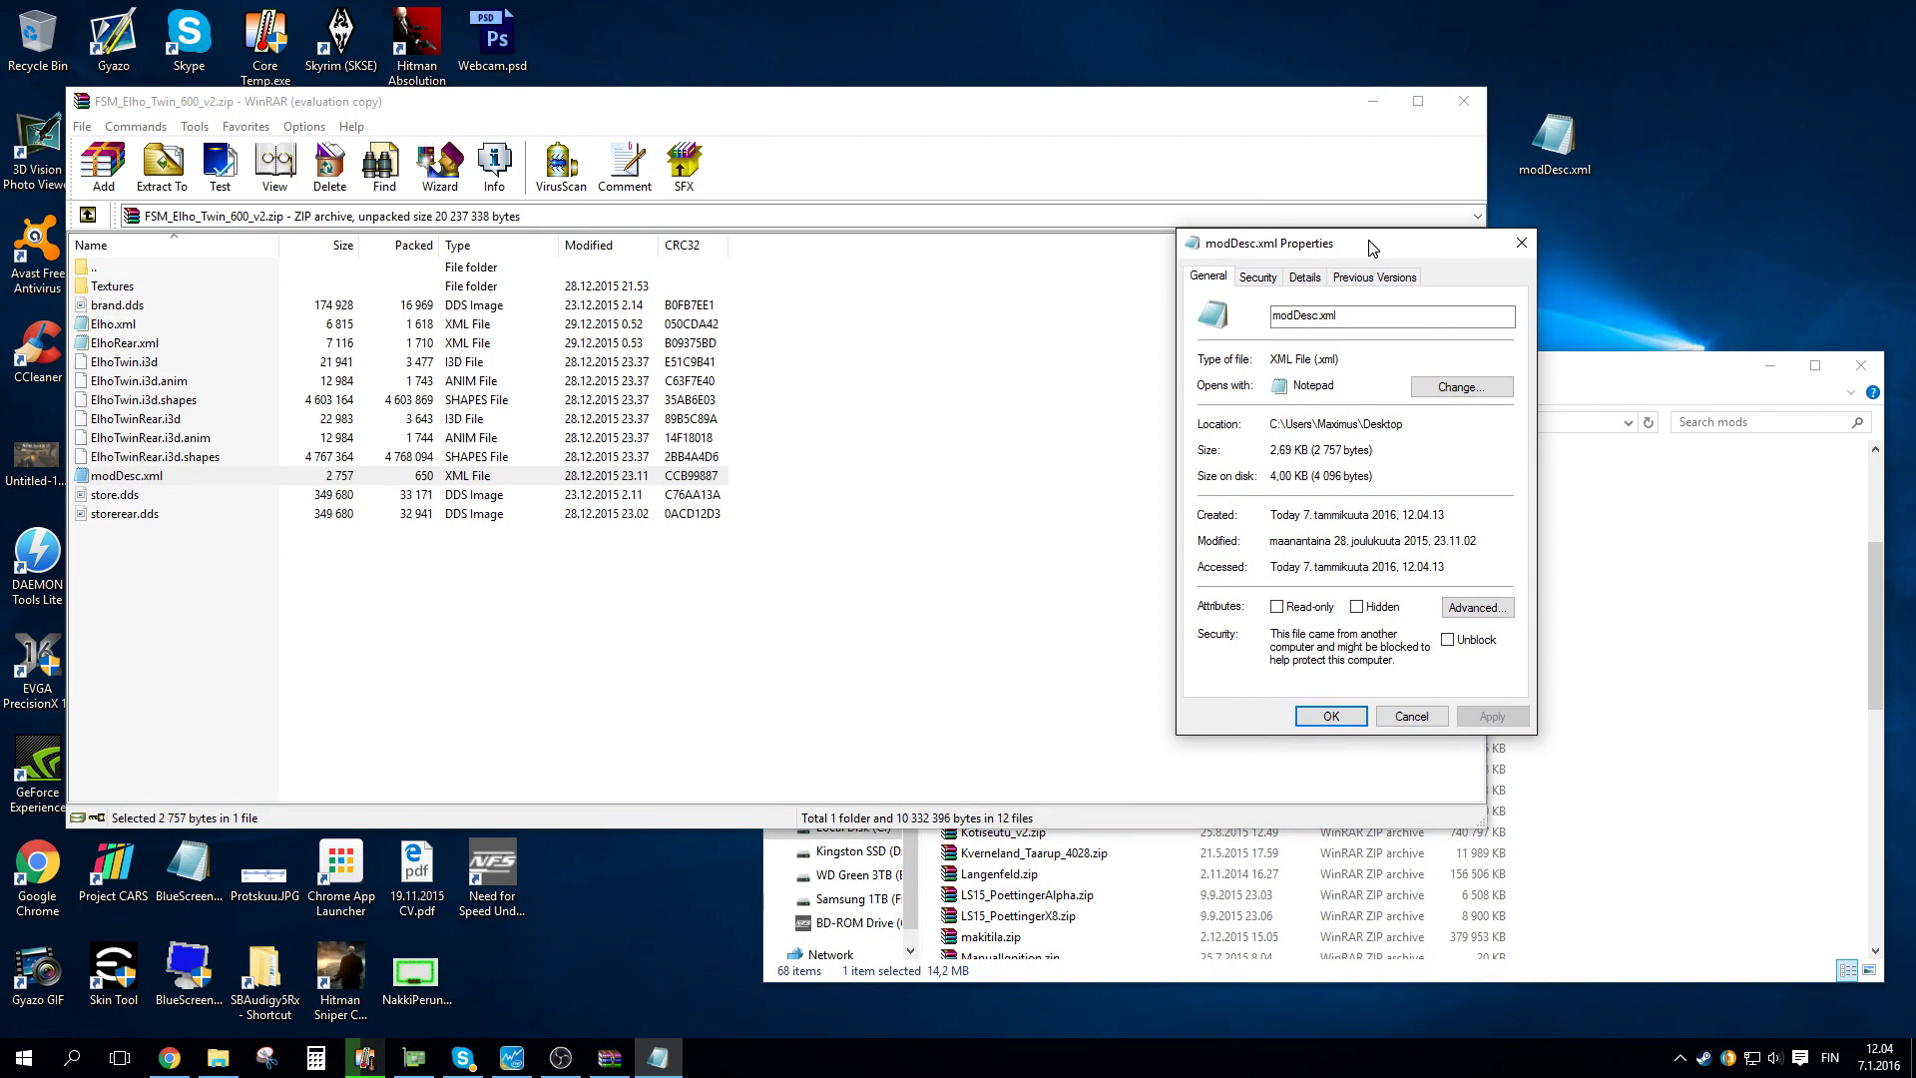
pyautogui.click(1460, 388)
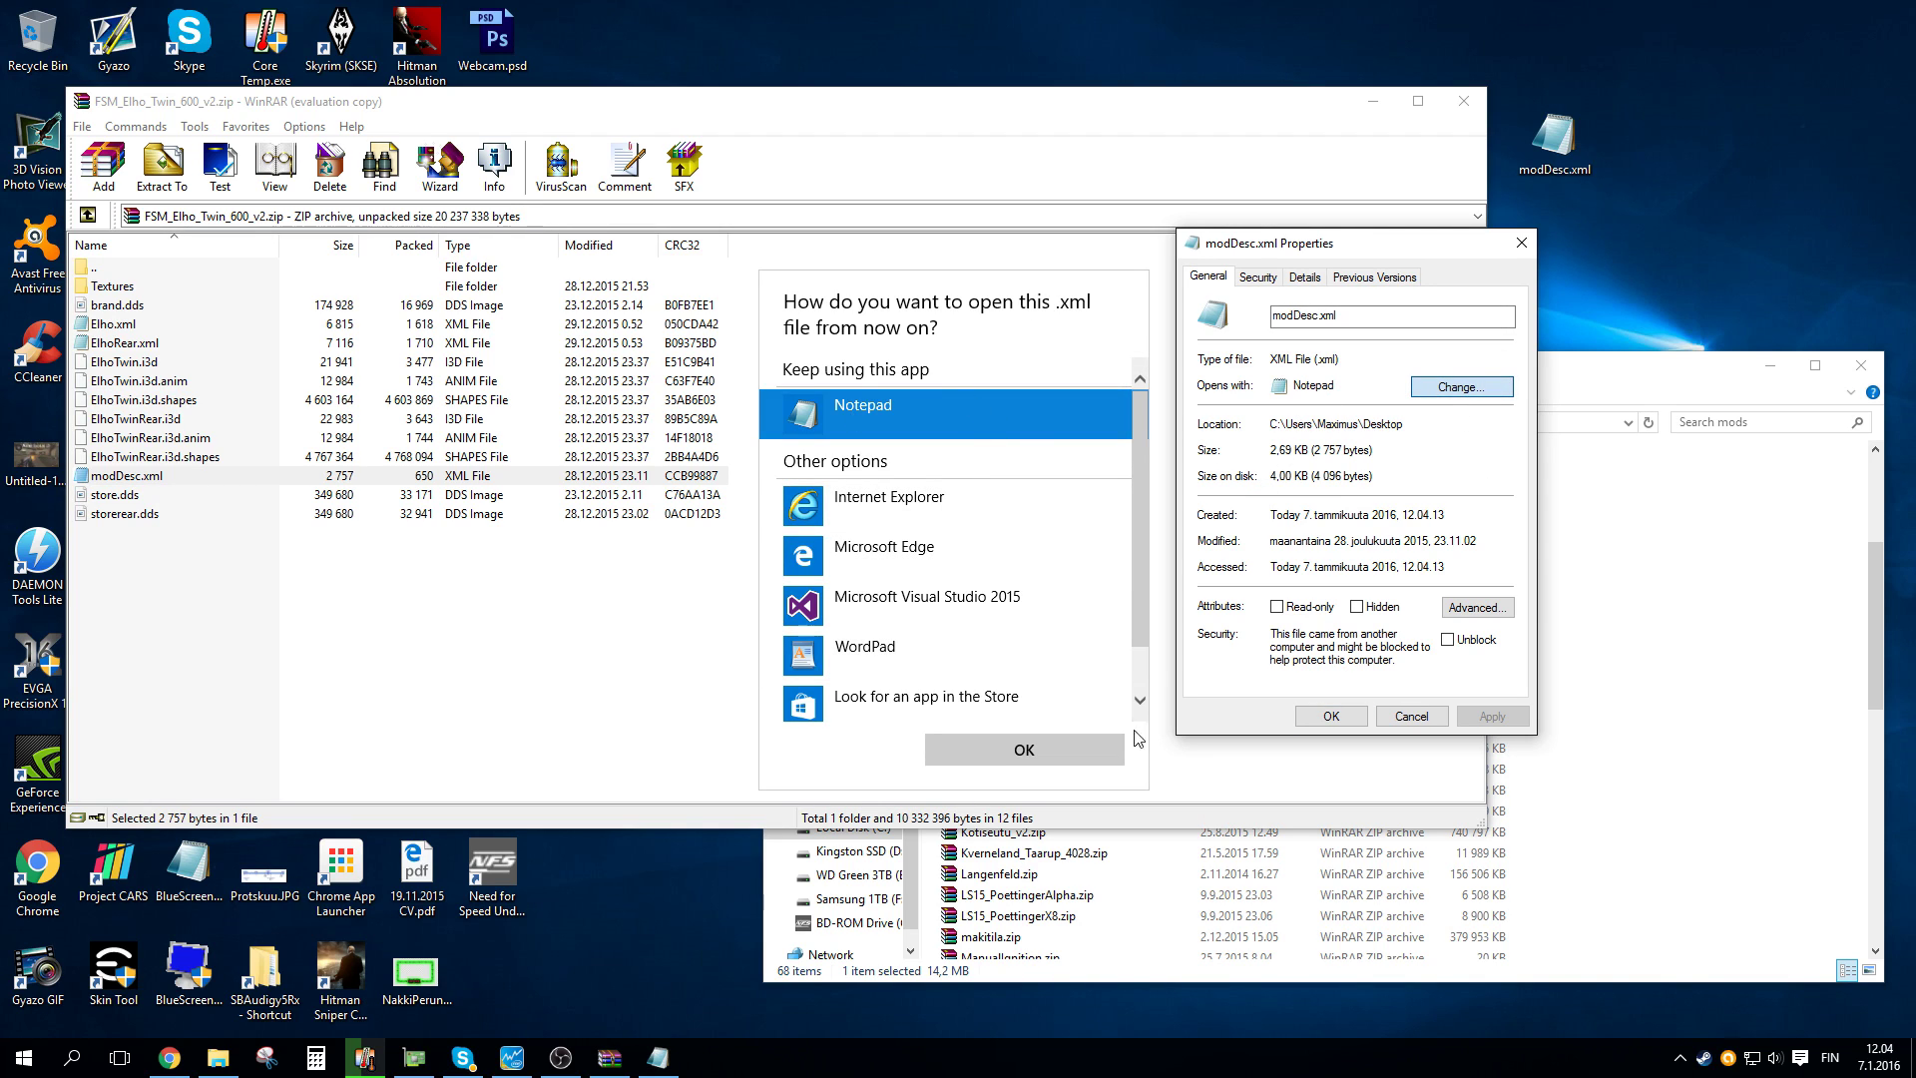
pyautogui.click(1068, 752)
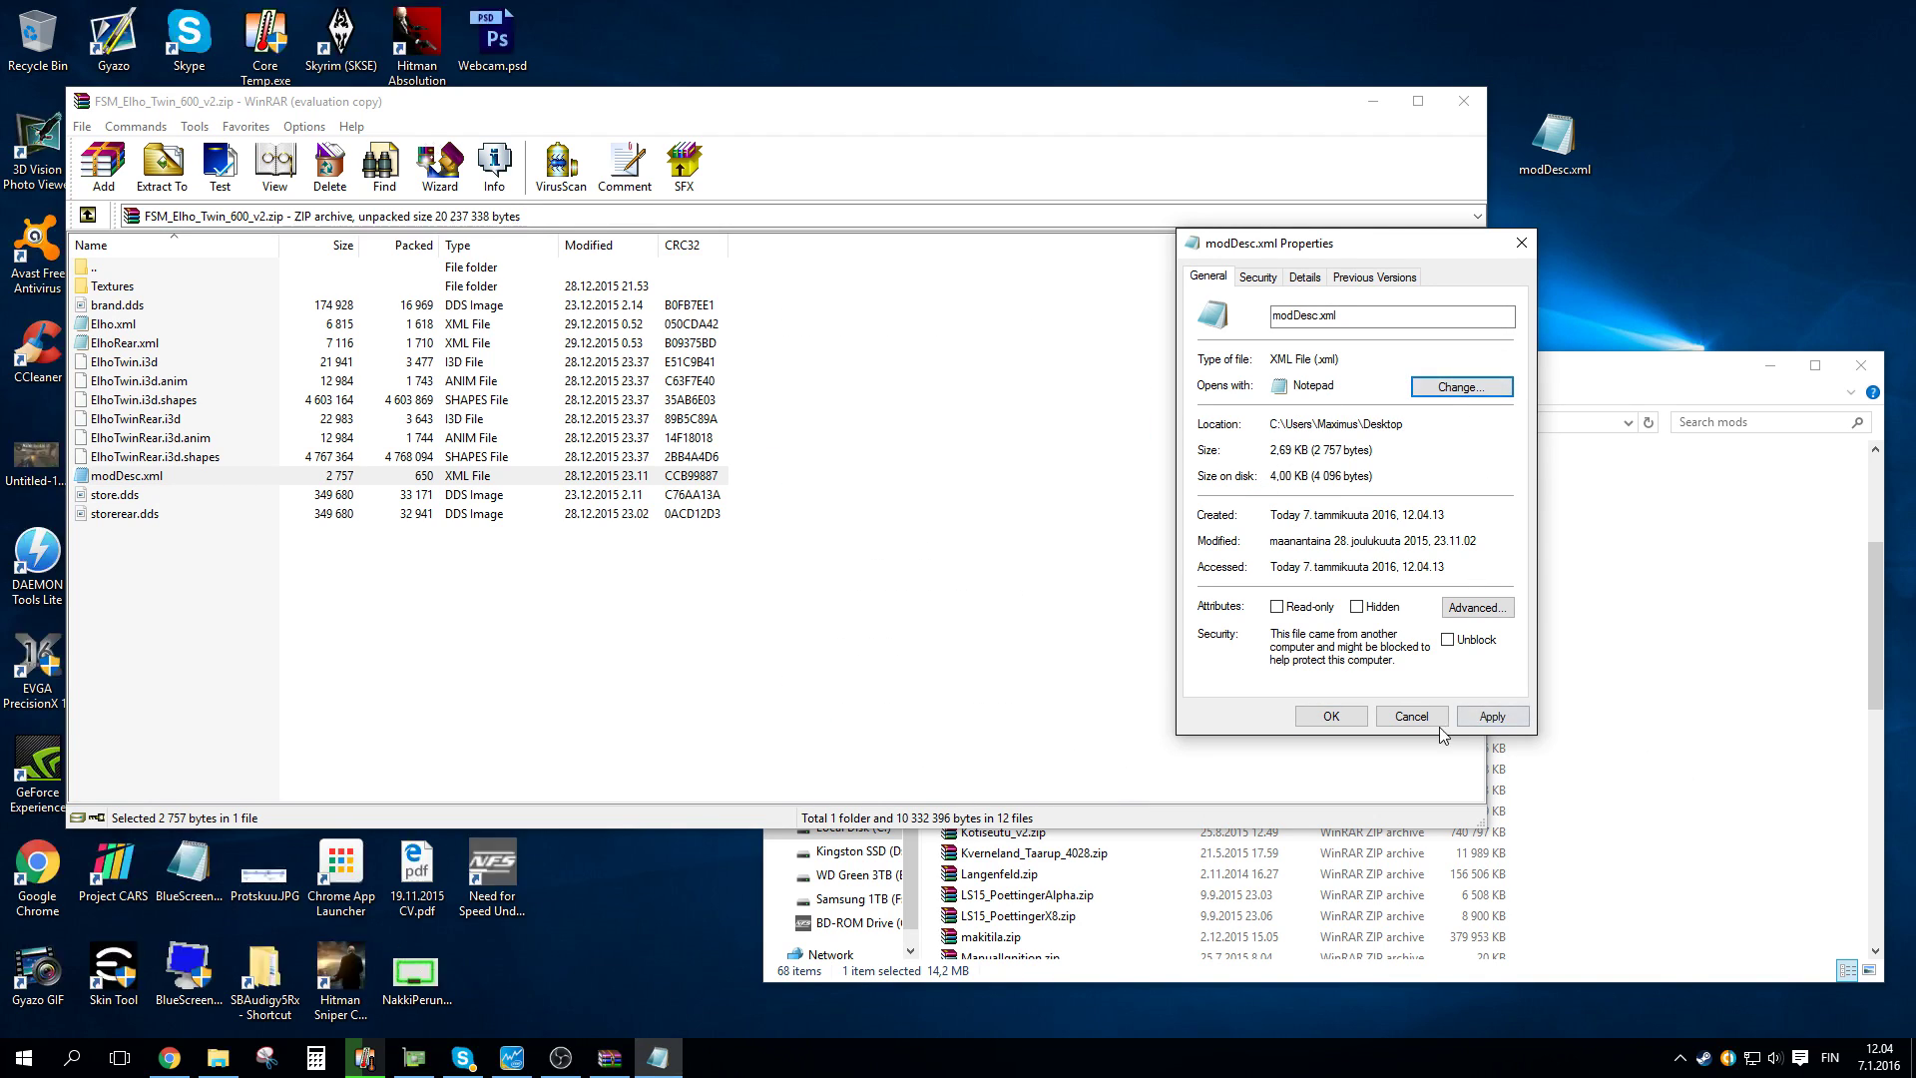
pyautogui.click(1335, 717)
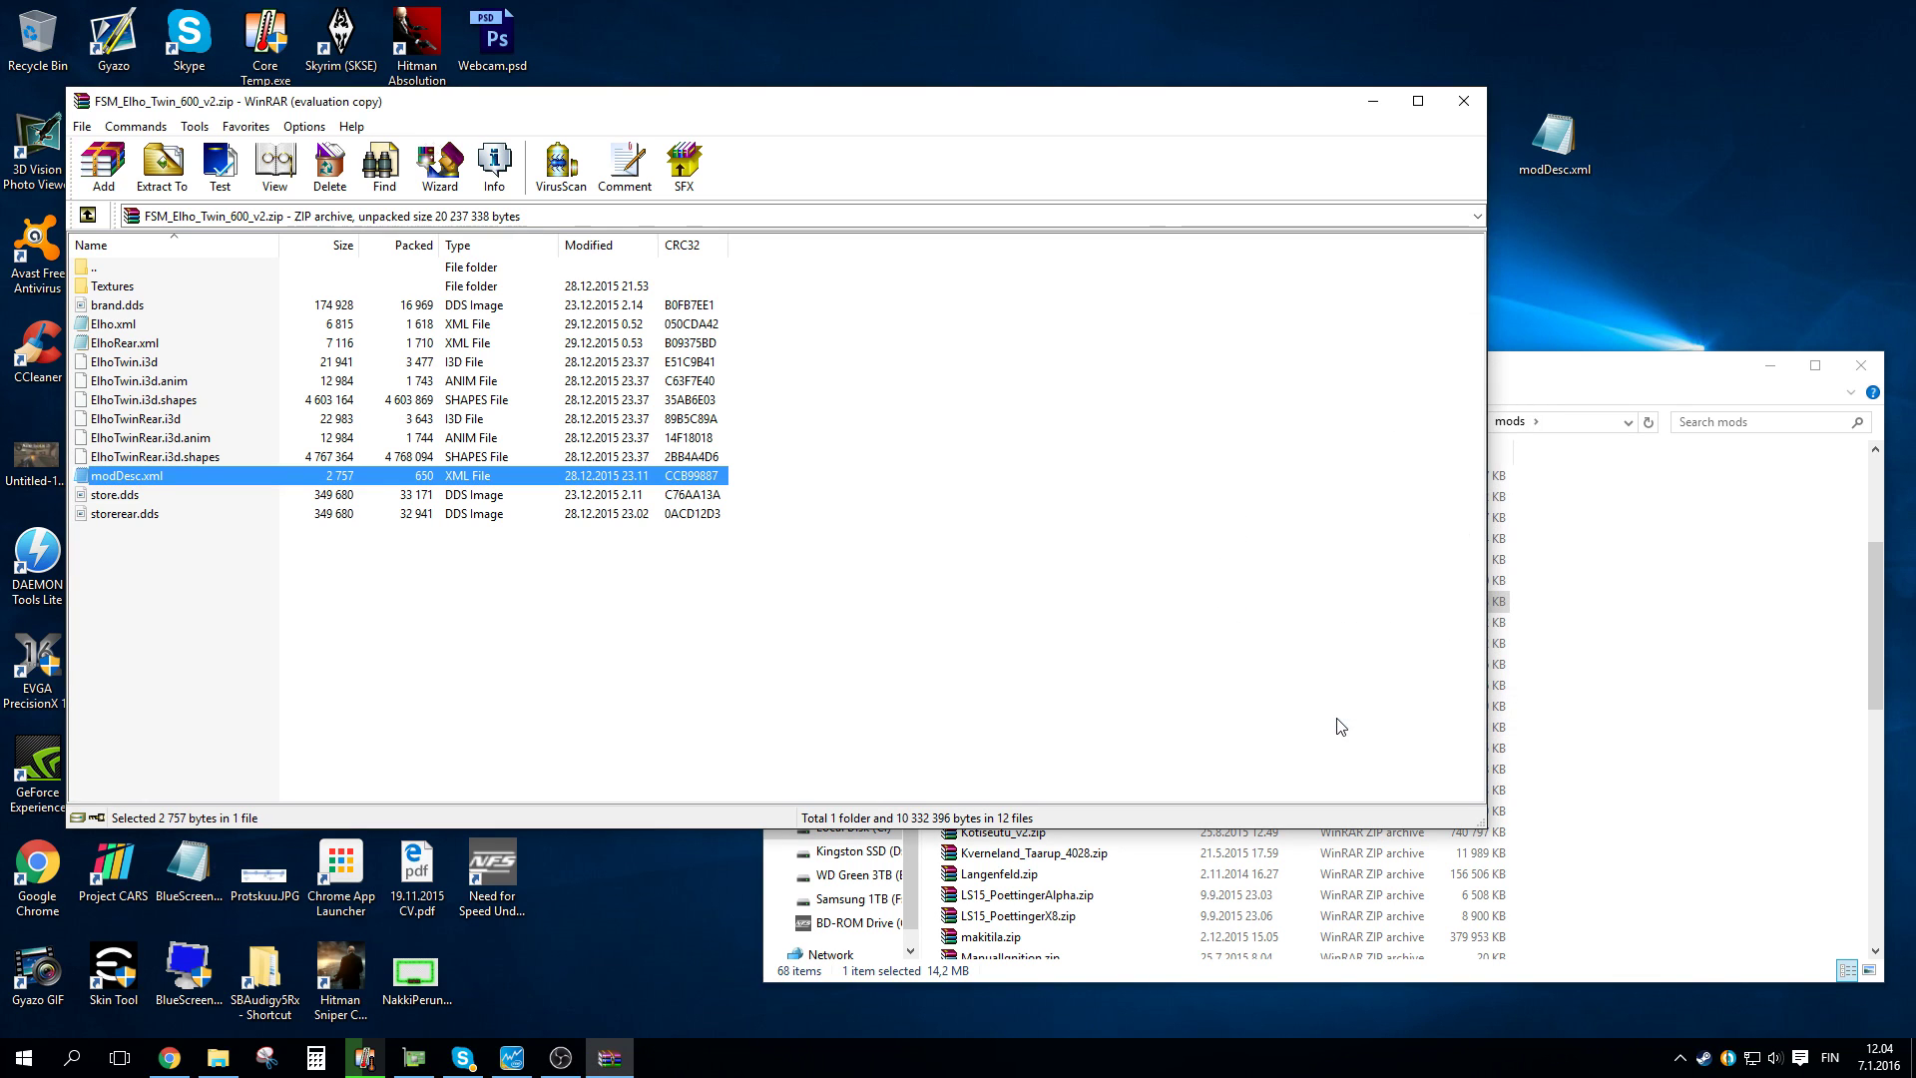
# Open the desktop modDesc.xml in Notepad and look through its store item price entries.
pyautogui.doubleClick(1578, 124)
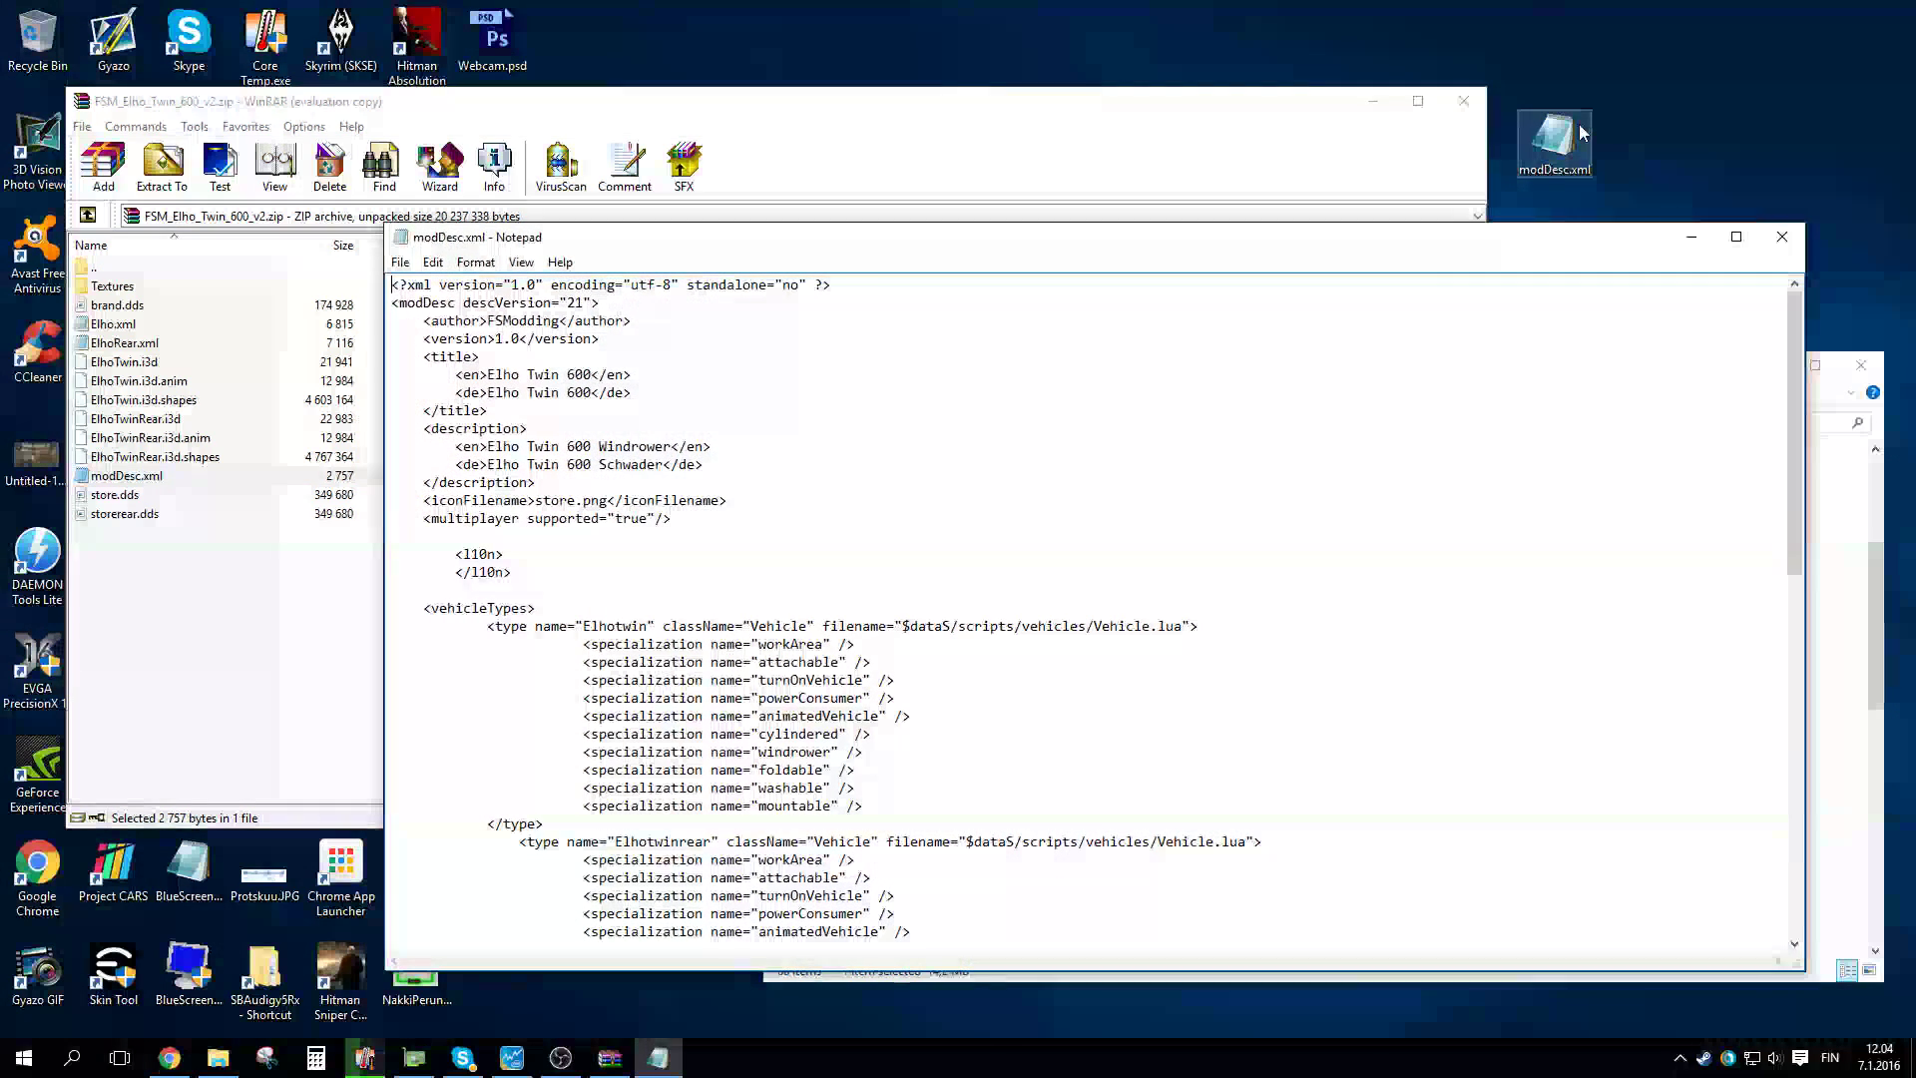
pyautogui.scroll(-15, 1220, 496)
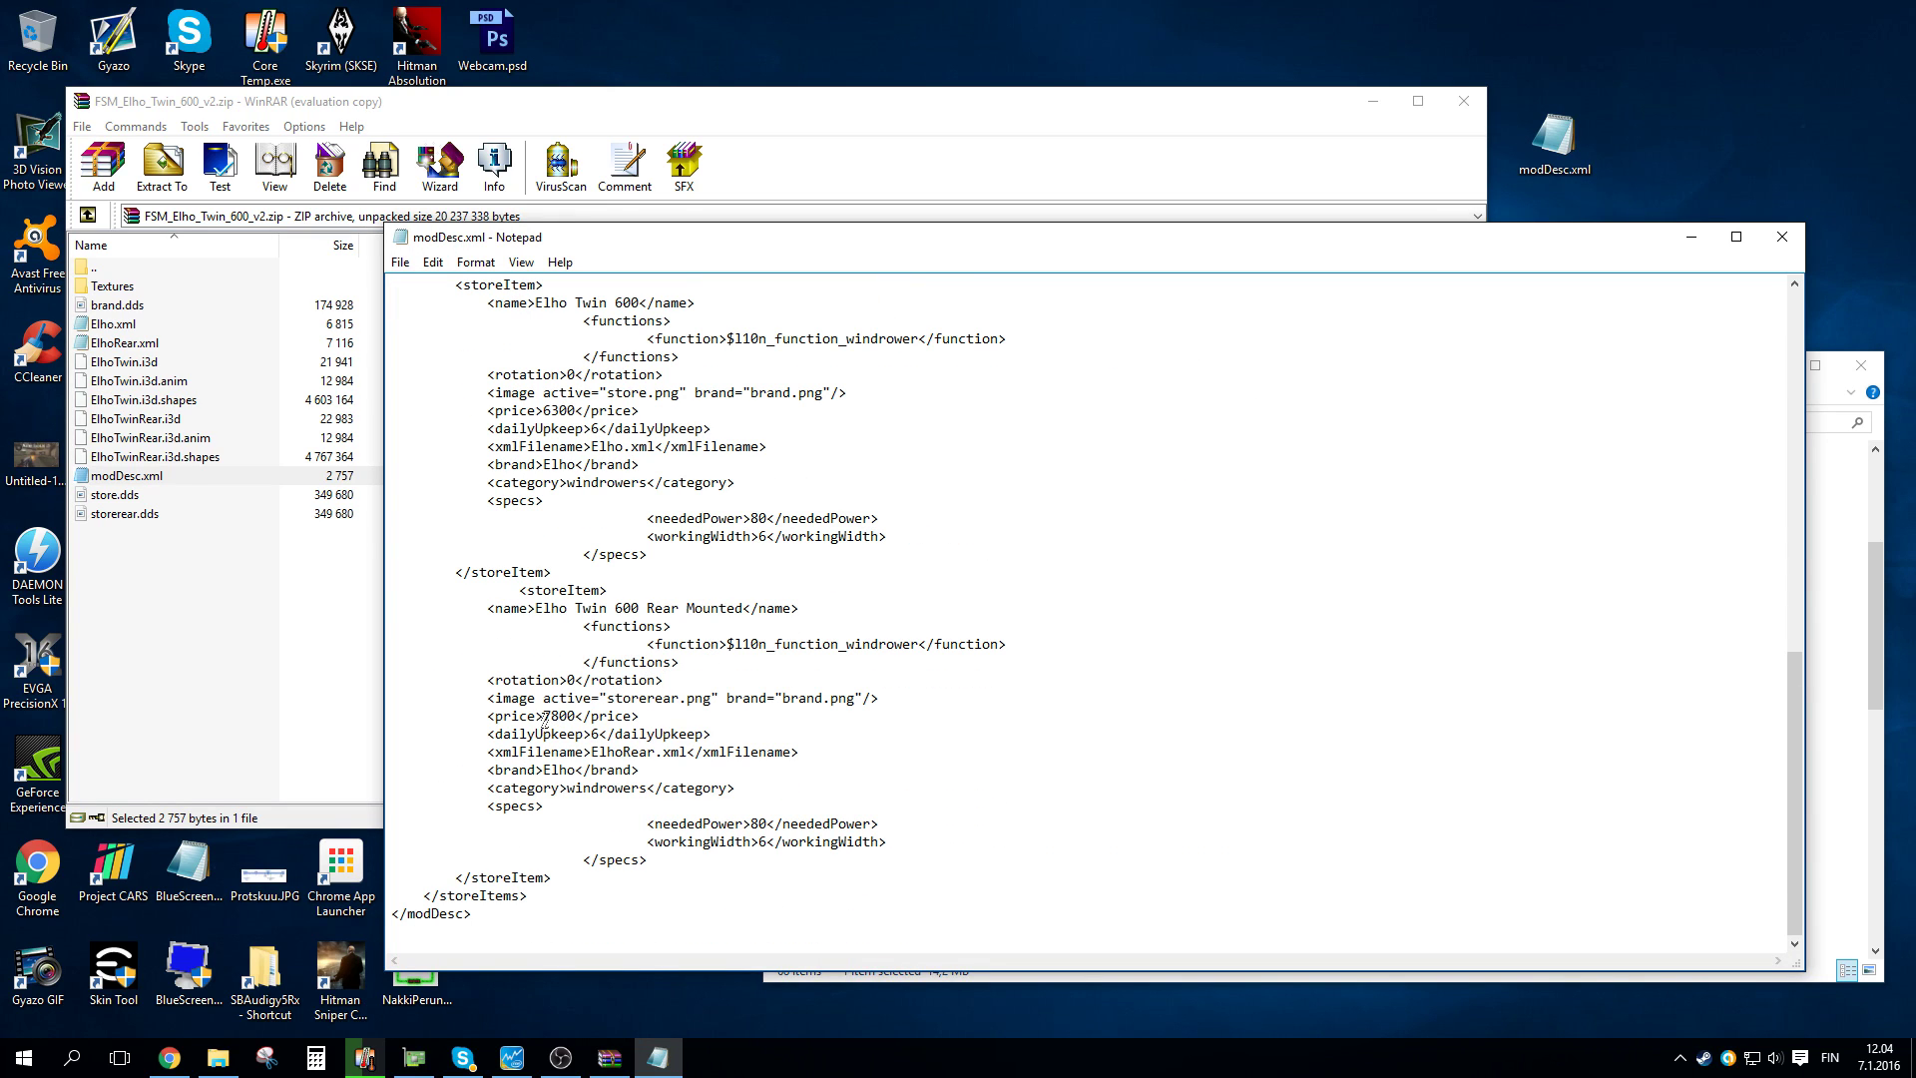
pyautogui.click(585, 717)
pyautogui.scroll(15, 553, 436)
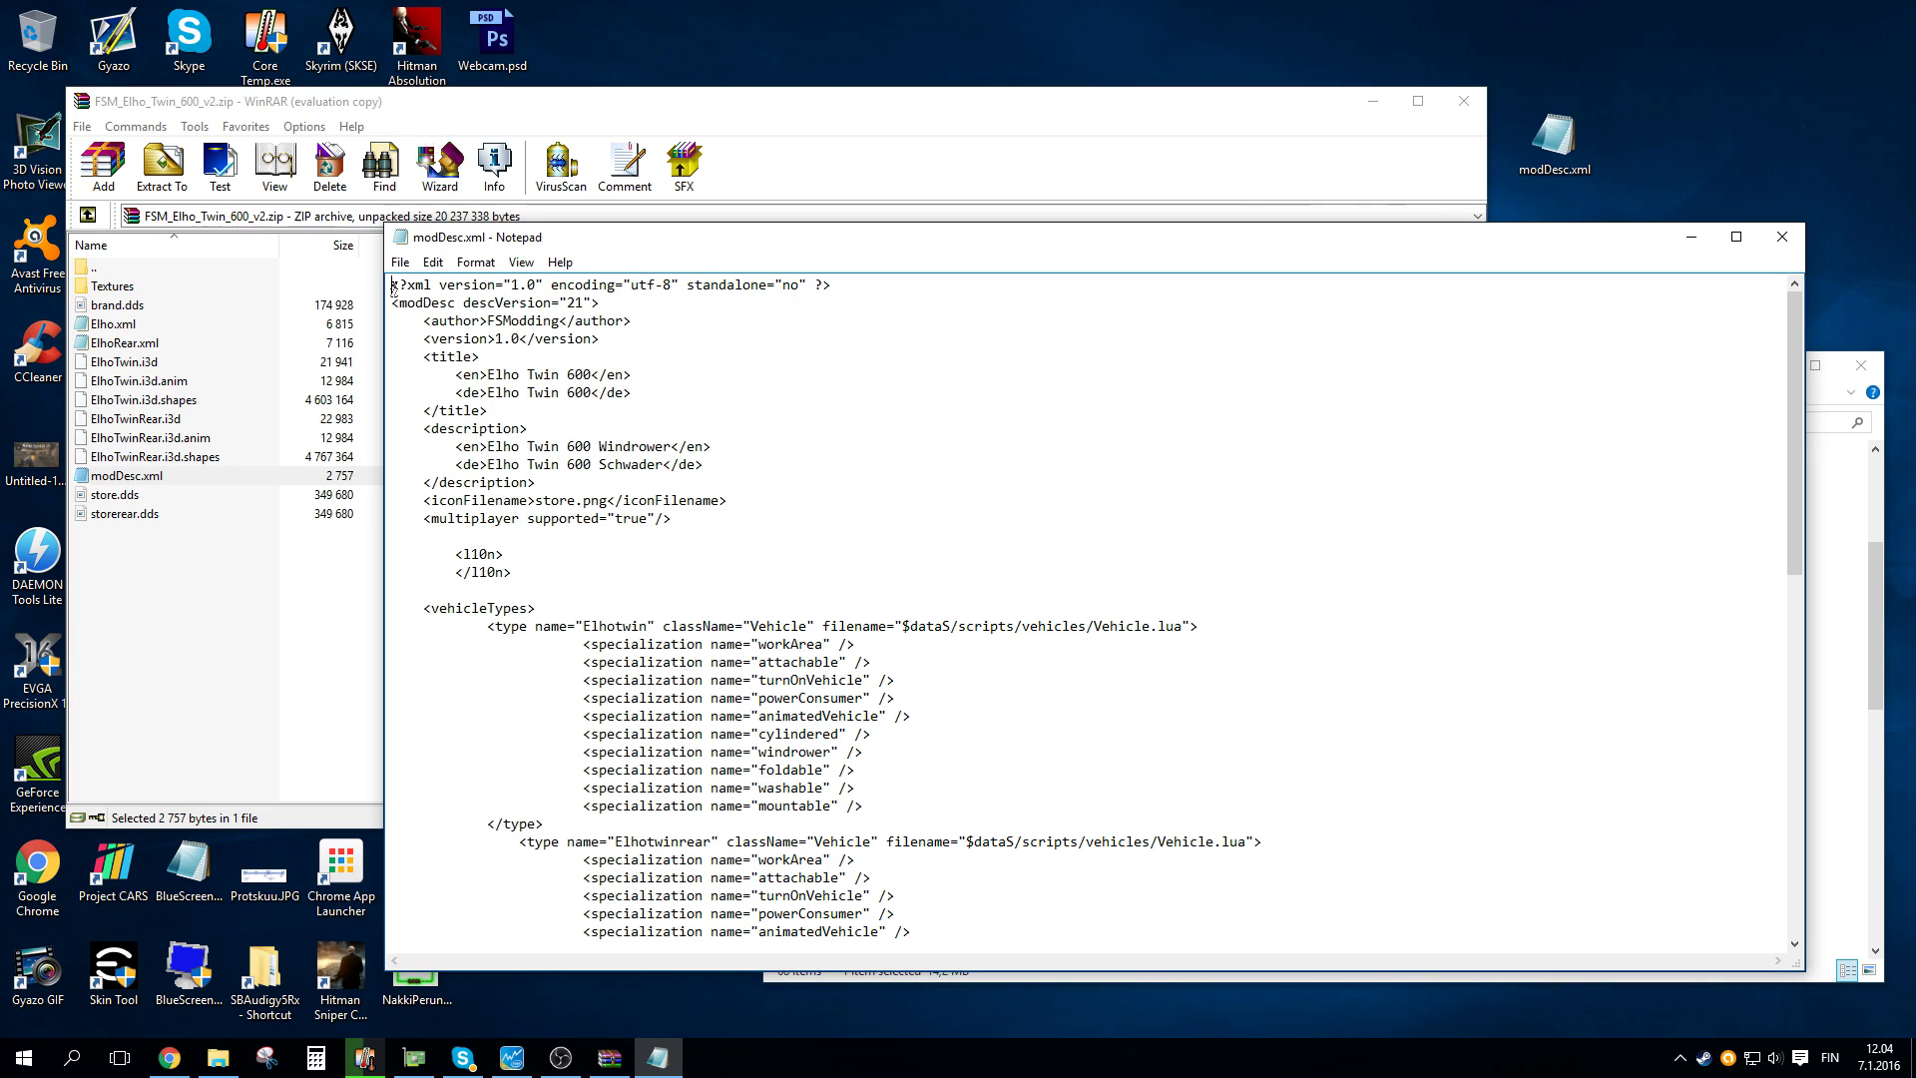
# Find "price" in modDesc.xml and set the price of the Elho Twin 600 store item to 1.
pyautogui.click(491, 263)
pyautogui.moveTo(449, 265)
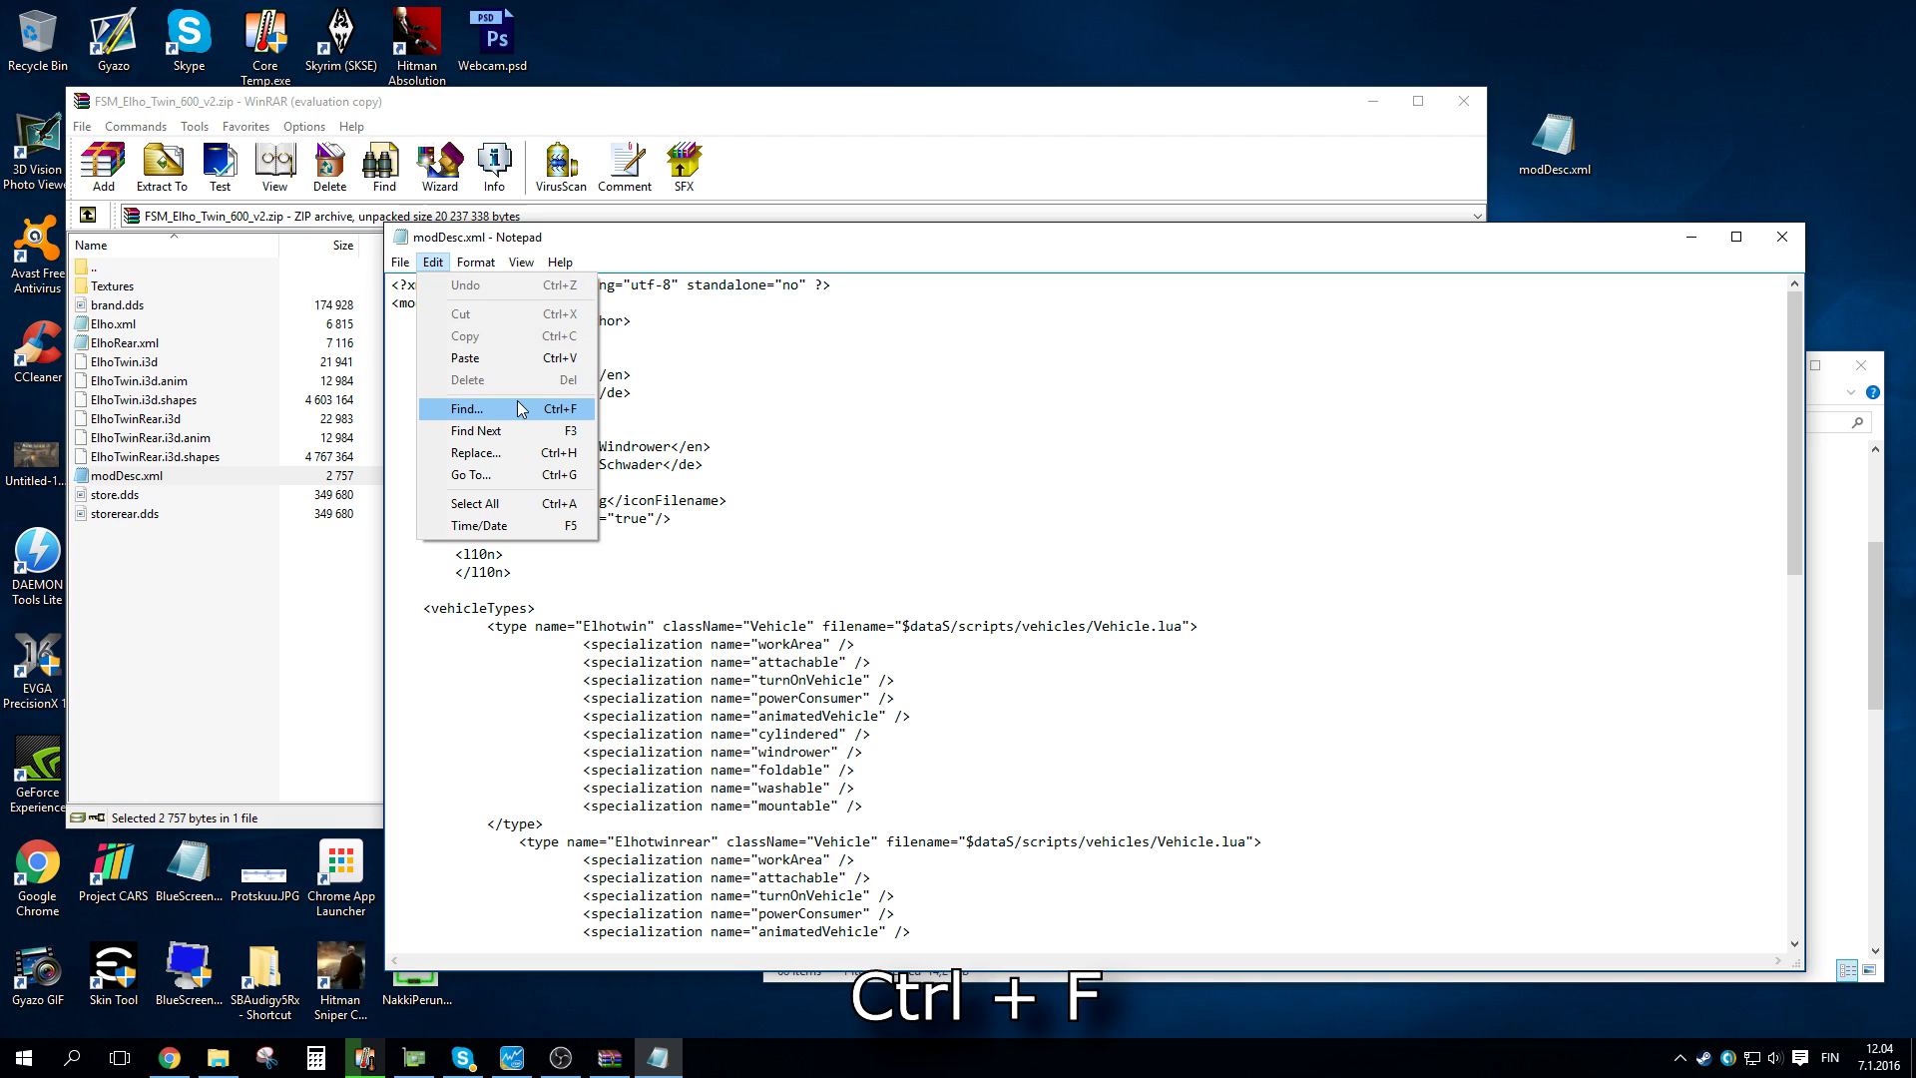
pyautogui.click(497, 409)
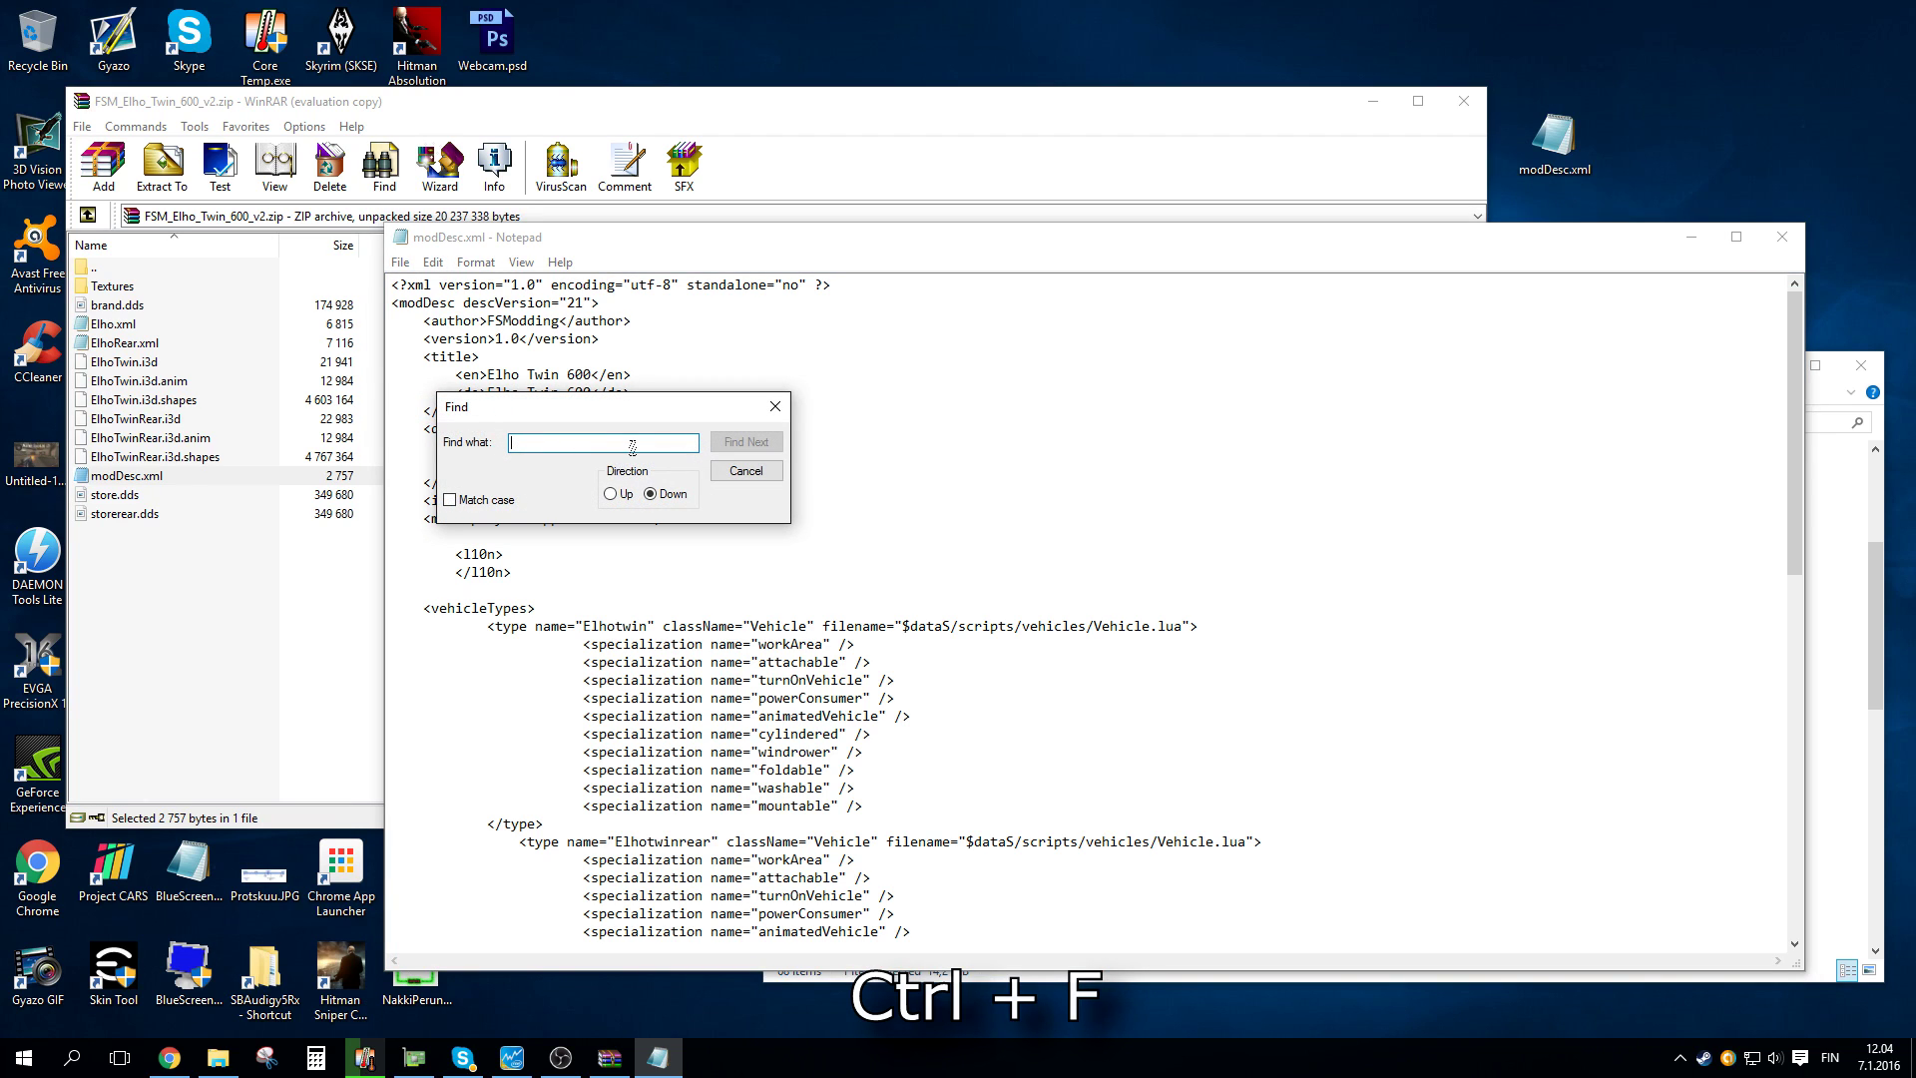
pyautogui.write('price')
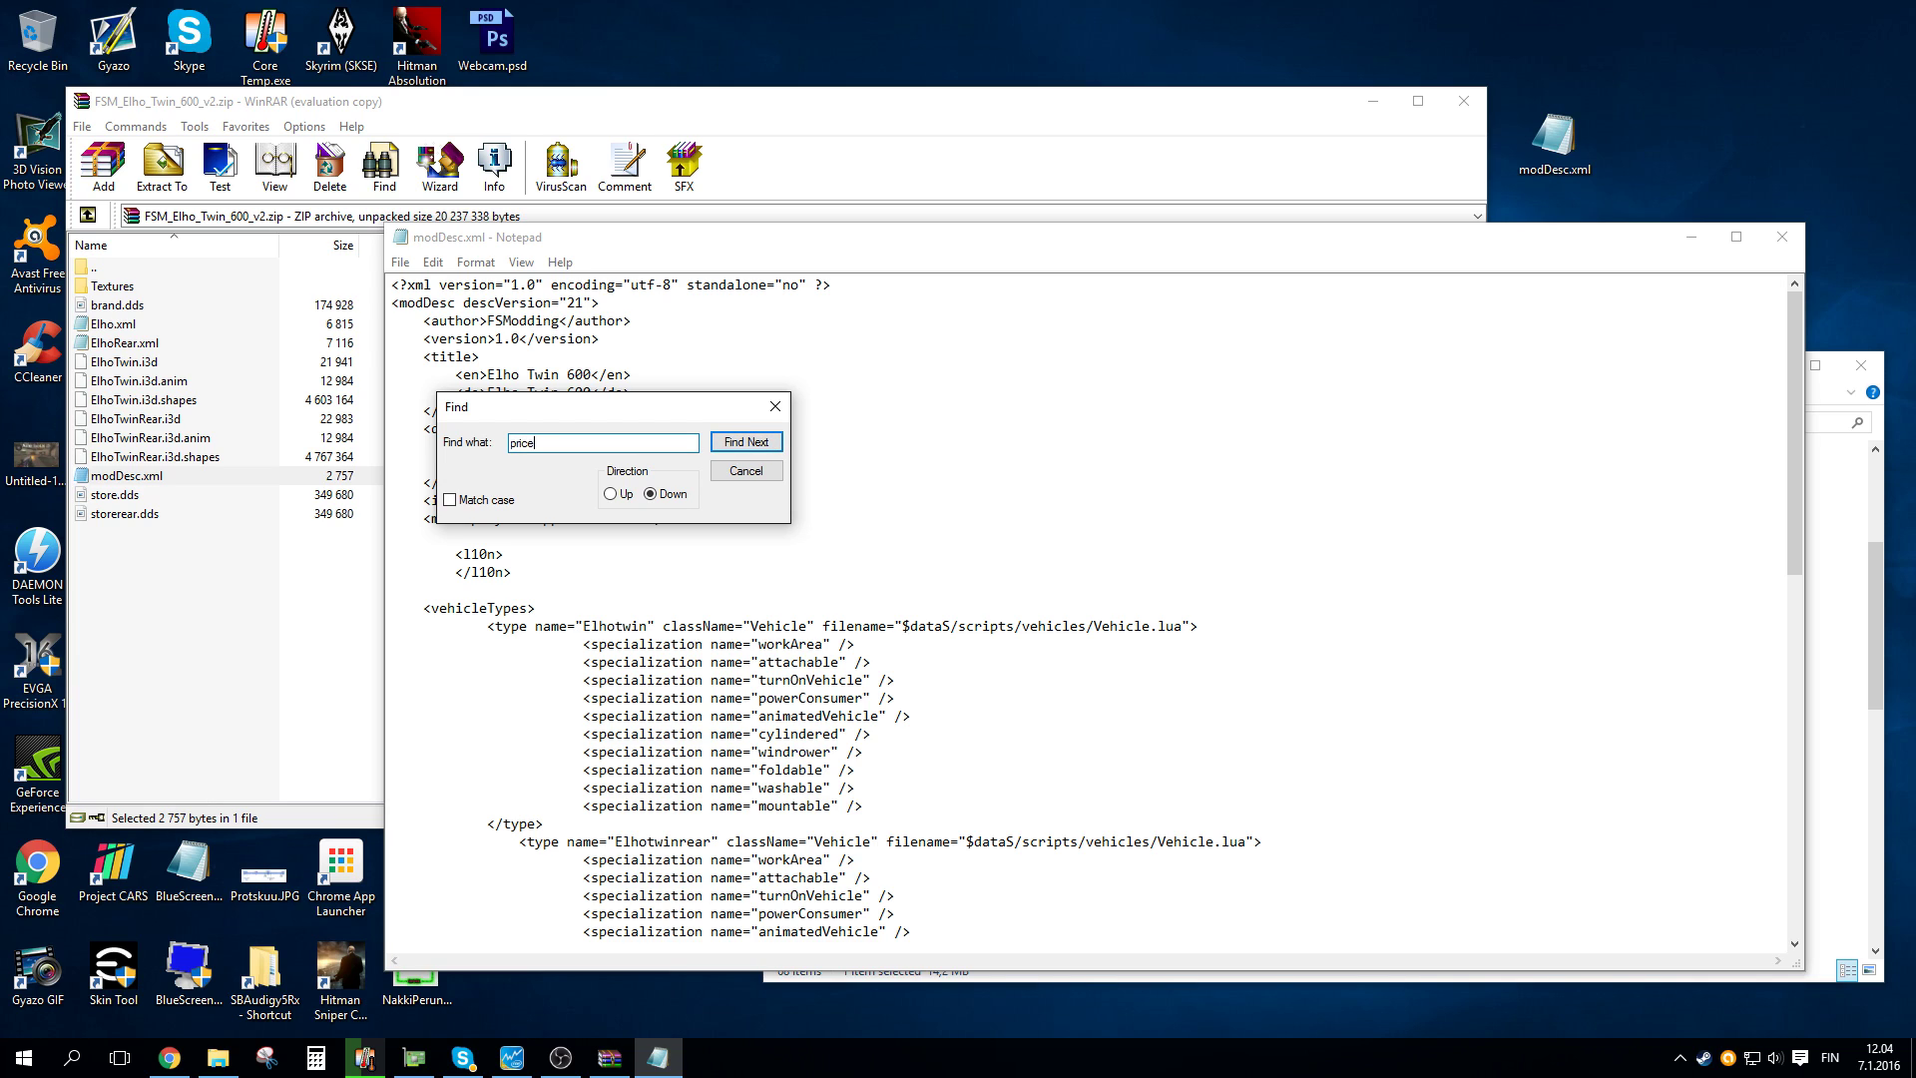
pyautogui.press('Return')
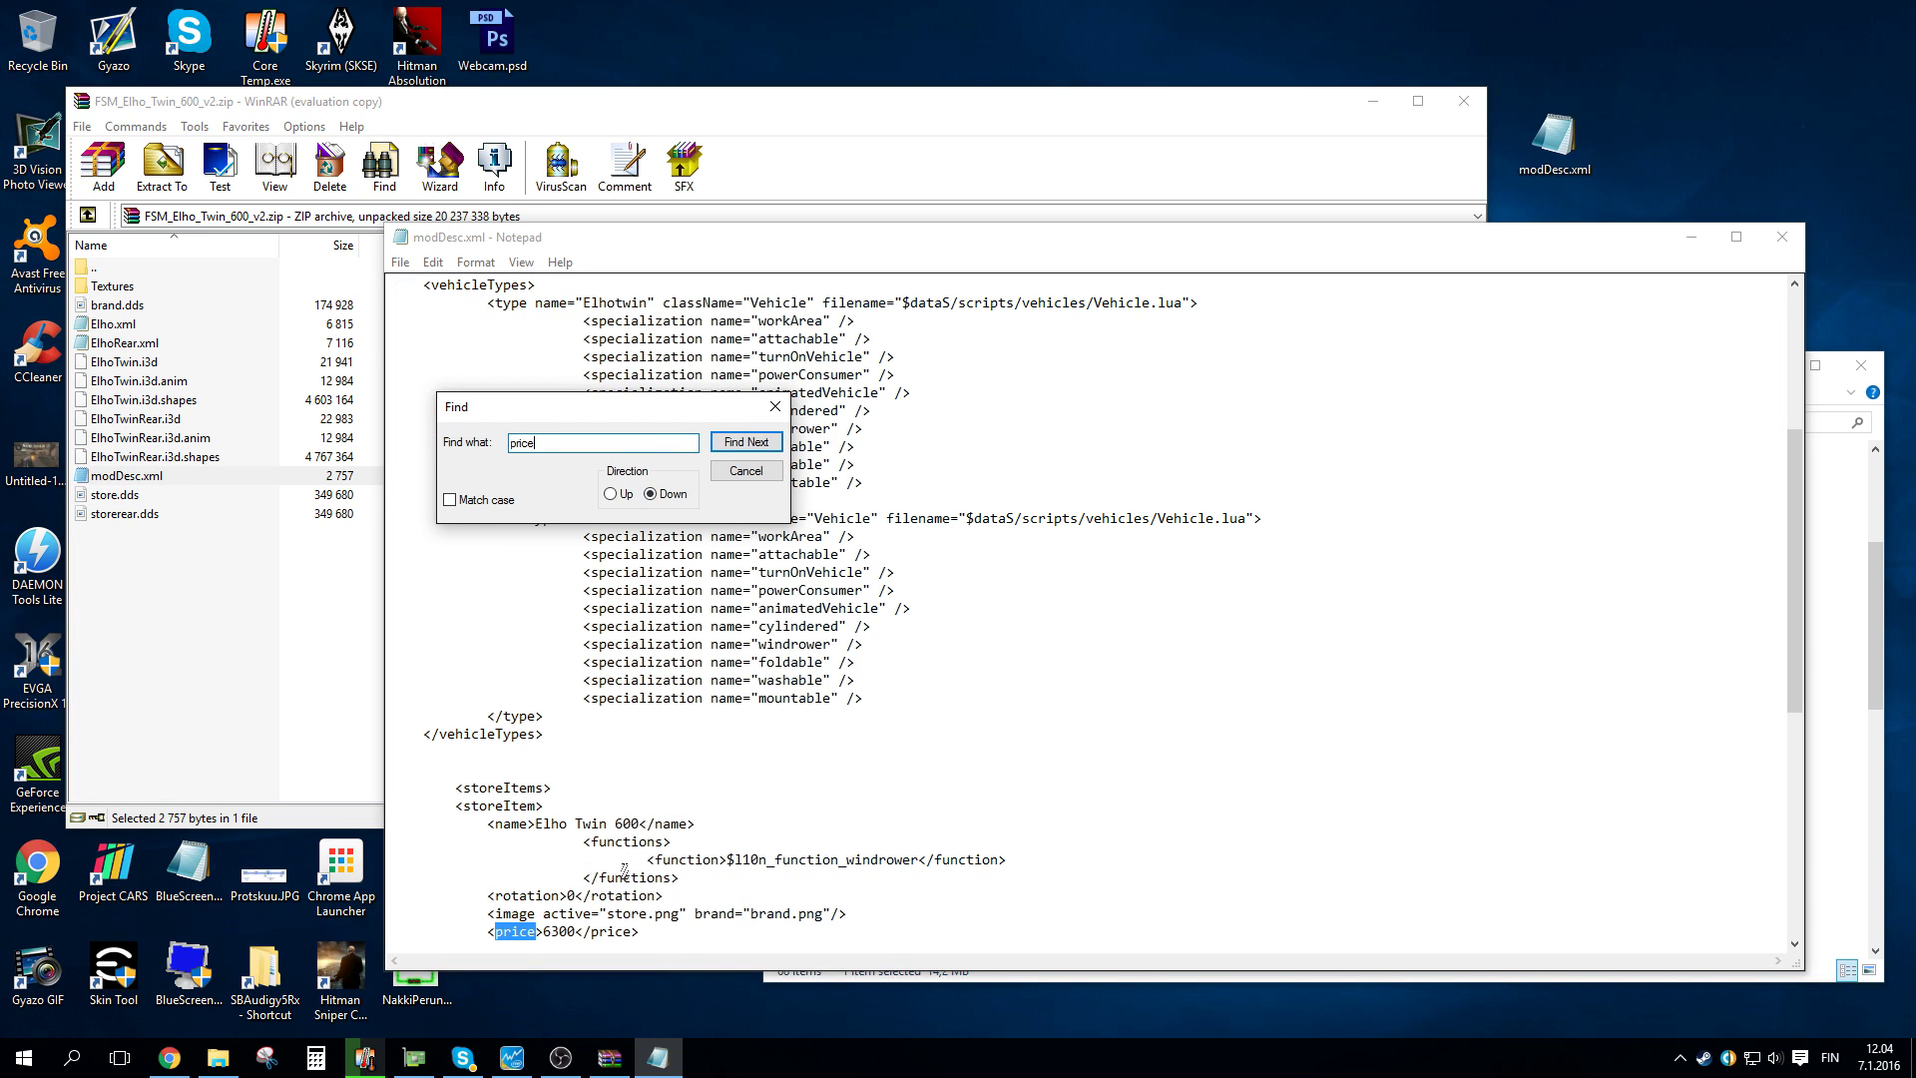
pyautogui.moveTo(543, 932); pyautogui.dragTo(578, 932)
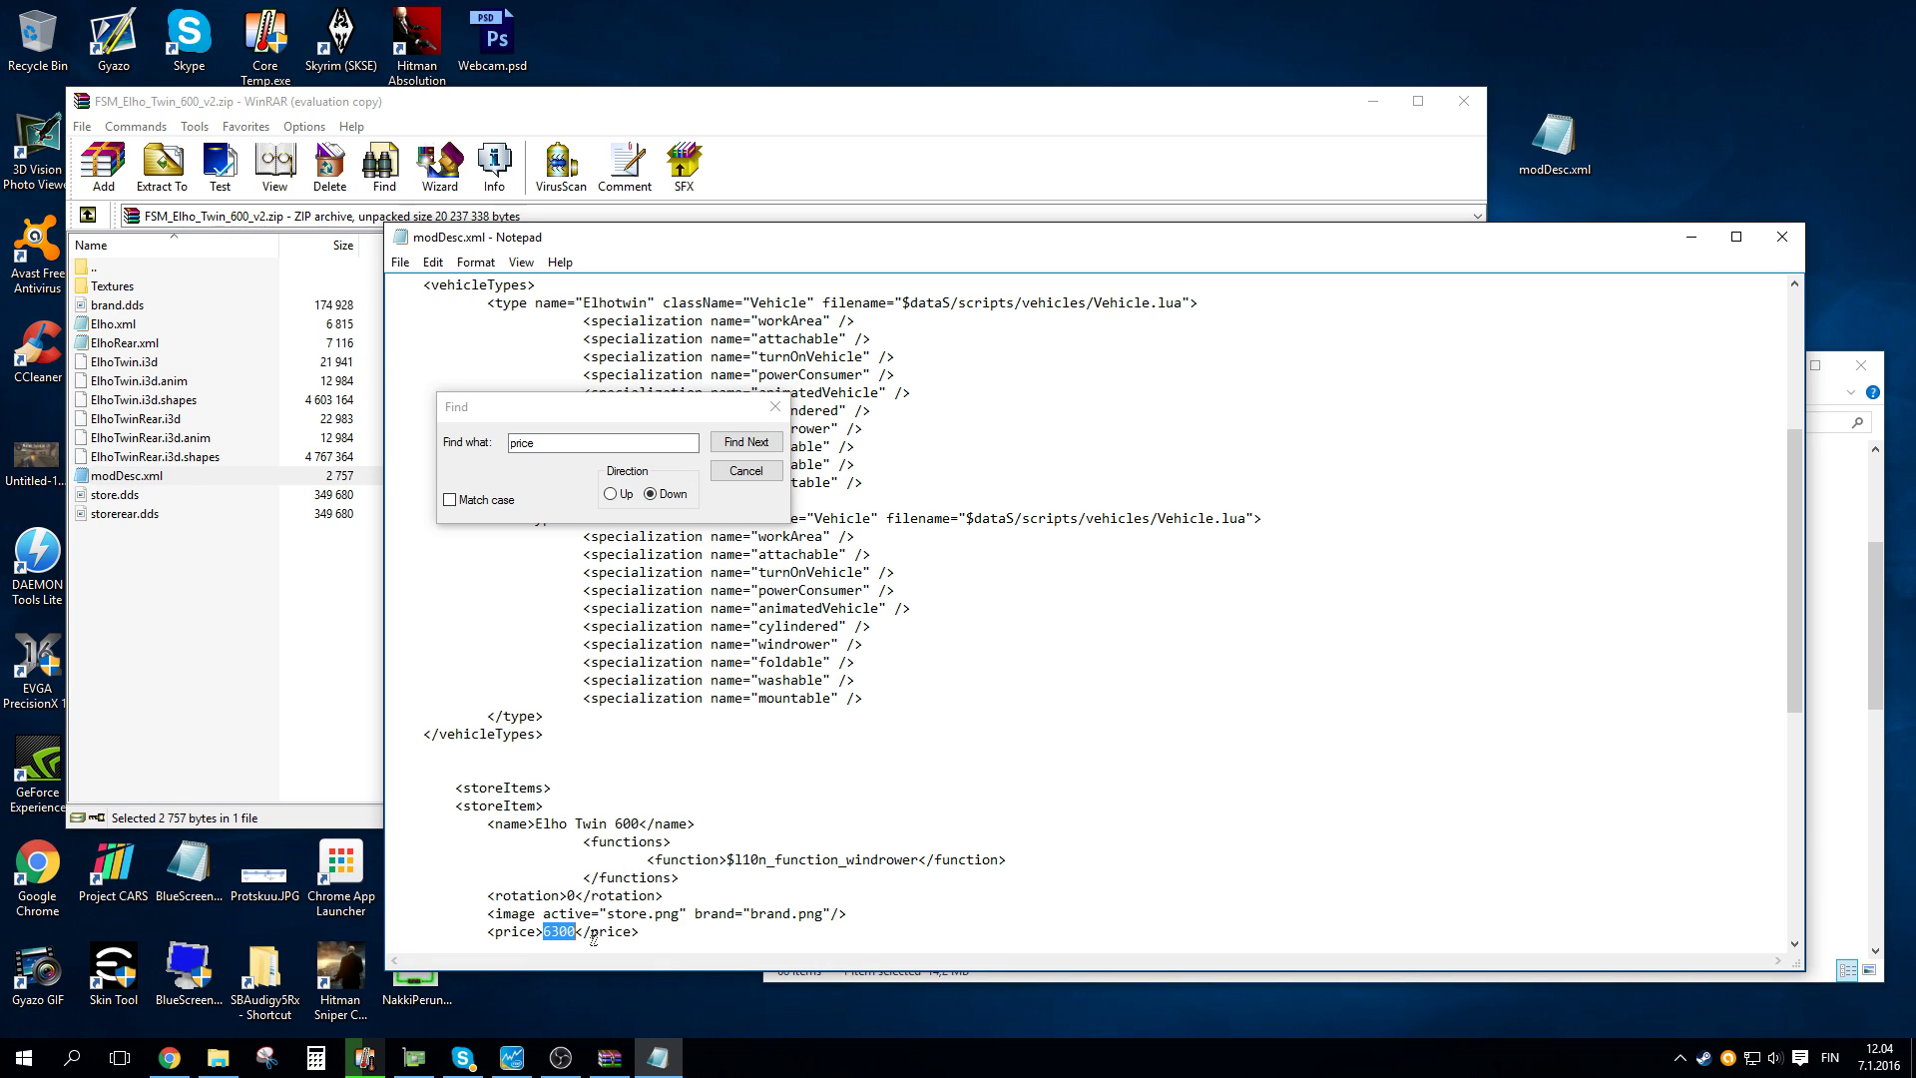
pyautogui.write('1')
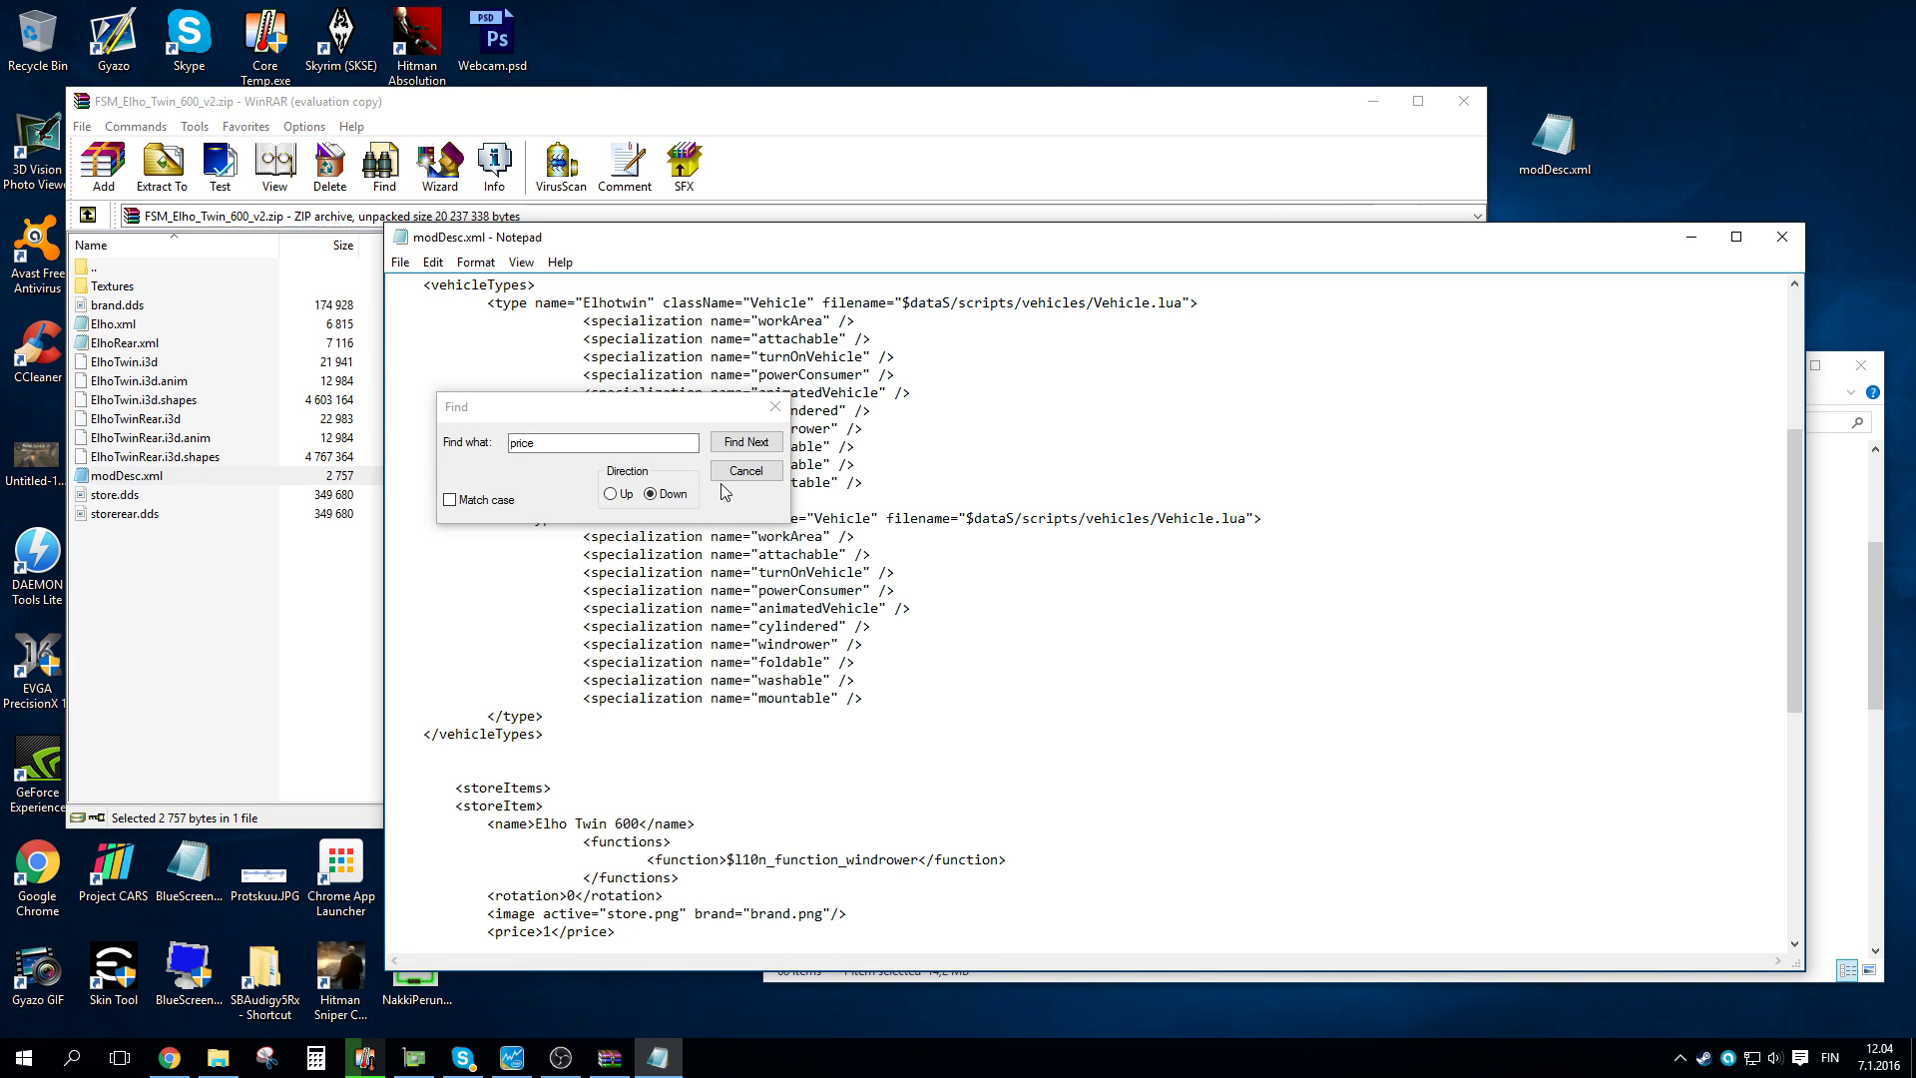
# Find the price entry of the Elho Twin 600 Rear Mounted store item and set it to 1.
pyautogui.click(746, 441)
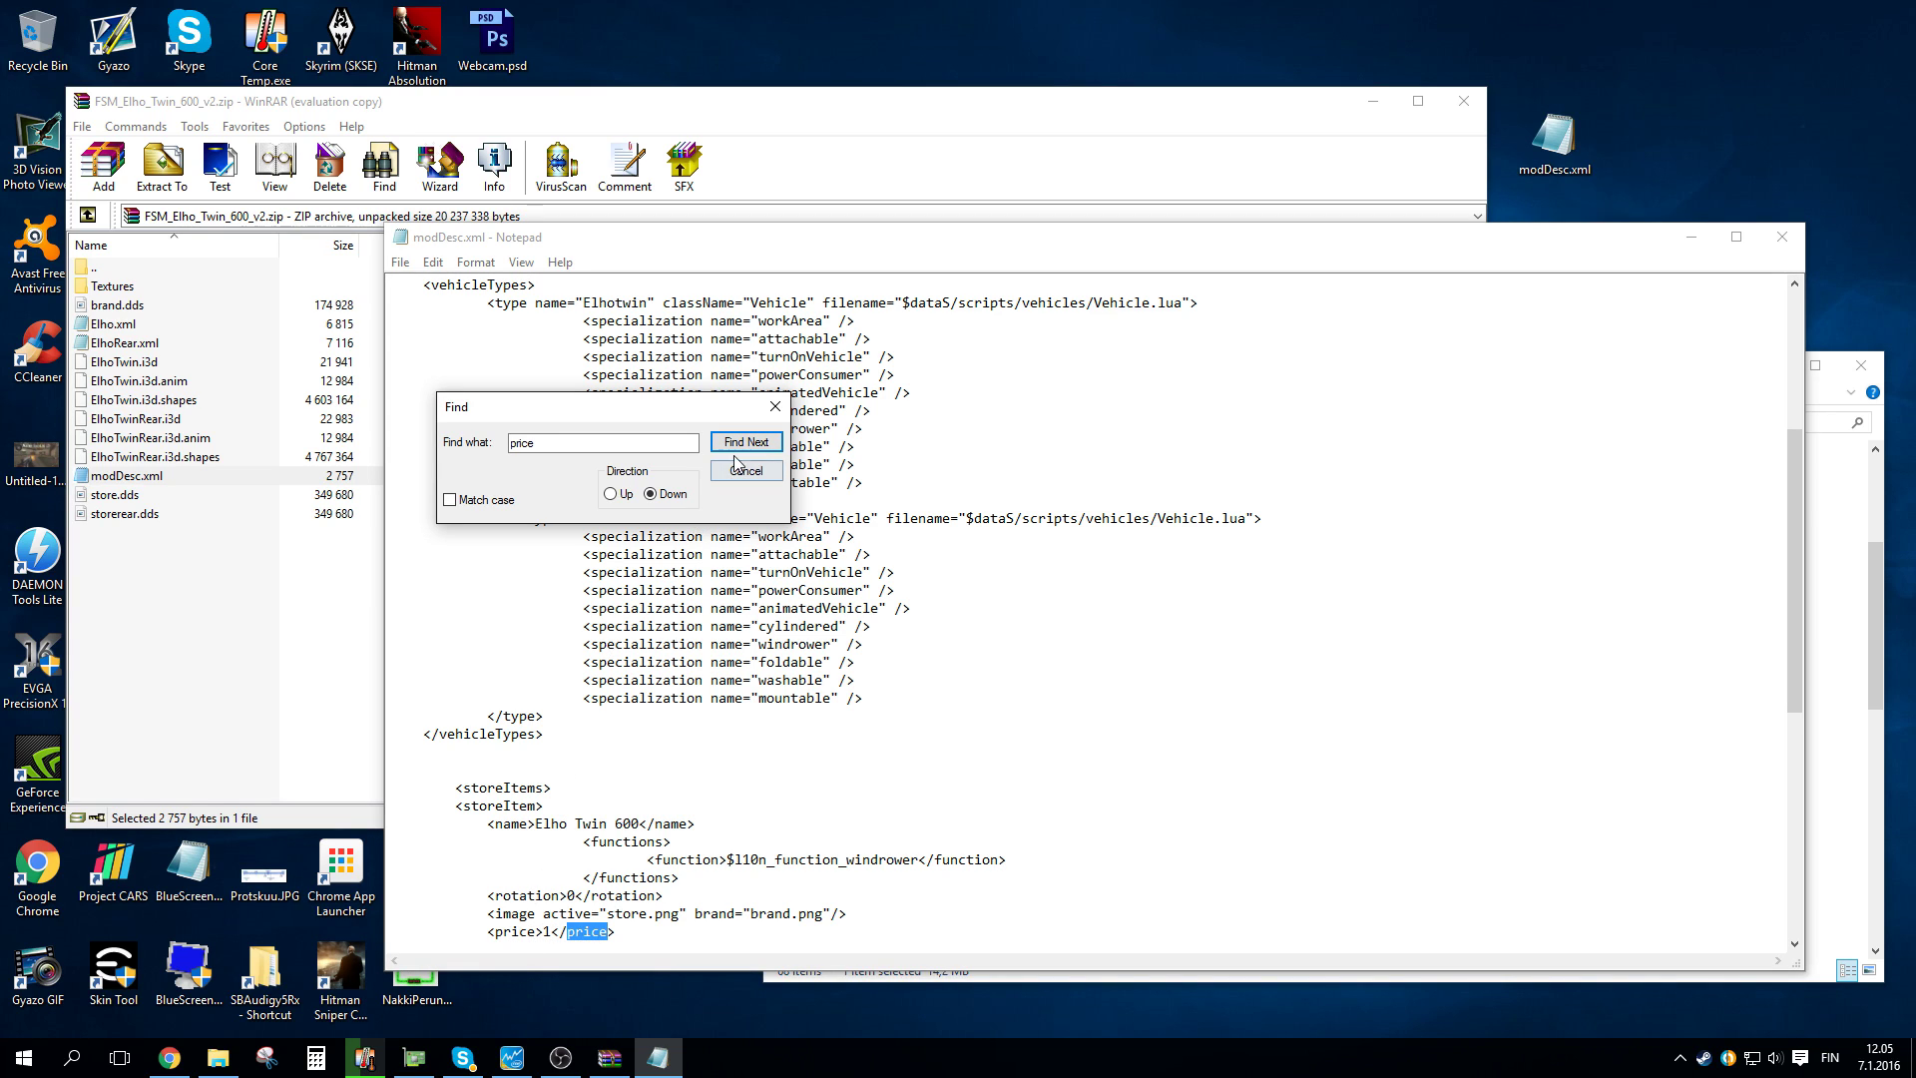
pyautogui.press('Return')
pyautogui.moveTo(545, 932); pyautogui.dragTo(584, 929)
pyautogui.write('1')
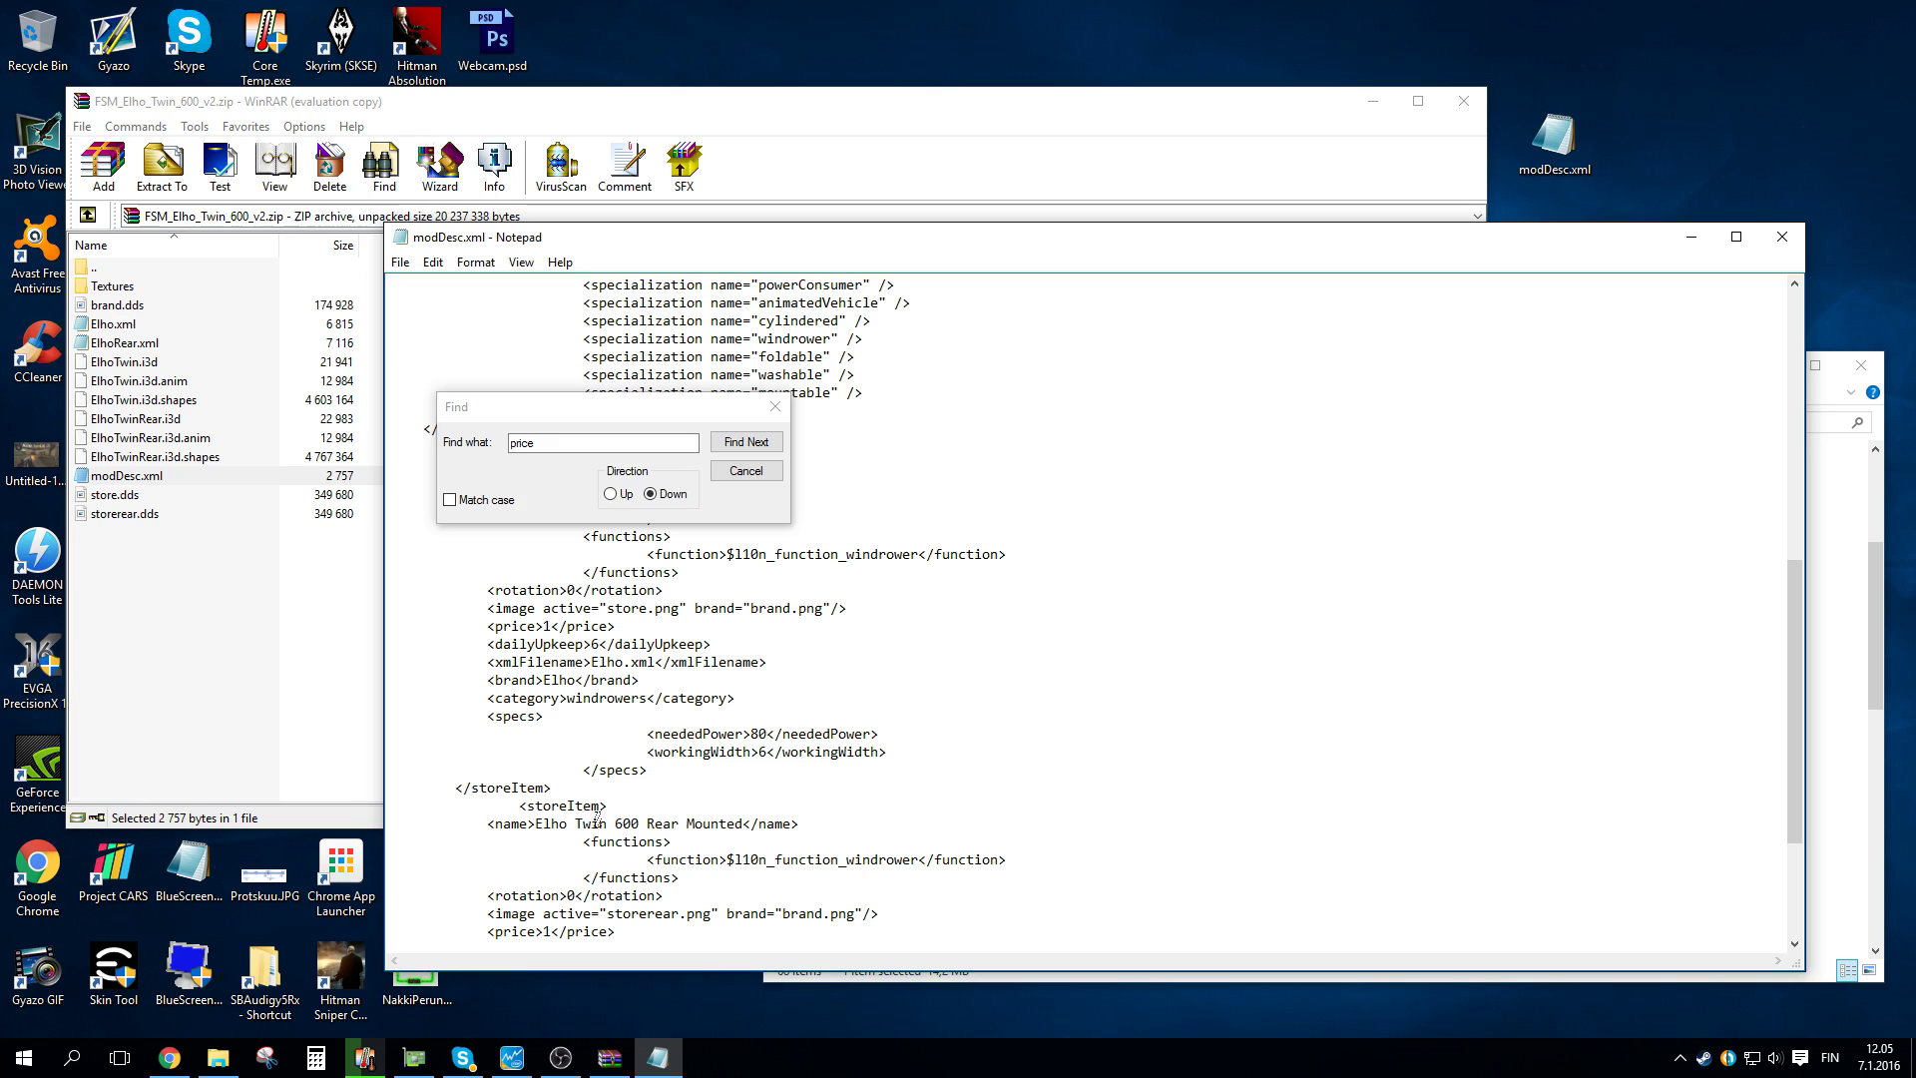
# Search the rest of modDesc.xml for further "price" entries and close the search dialog.
pyautogui.click(737, 449)
pyautogui.click(738, 449)
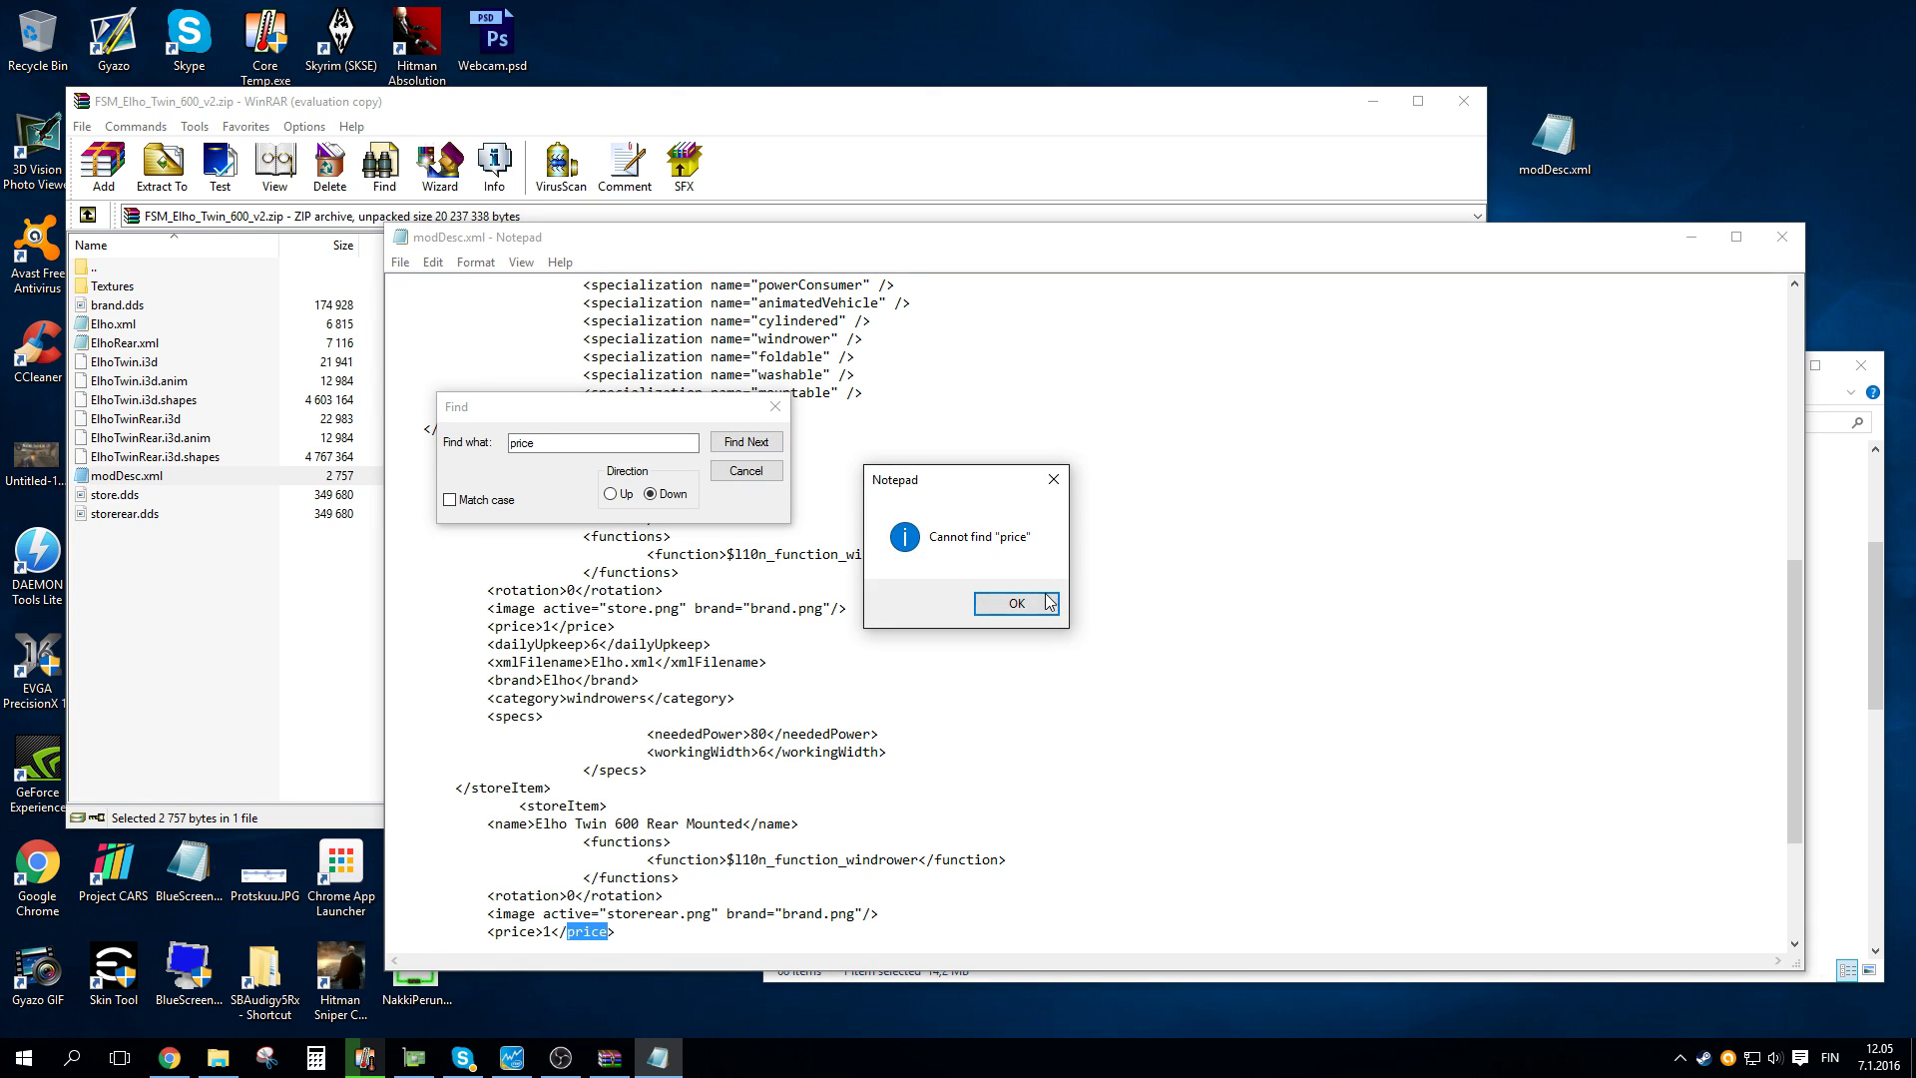
pyautogui.click(1014, 605)
pyautogui.click(774, 406)
pyautogui.click(725, 706)
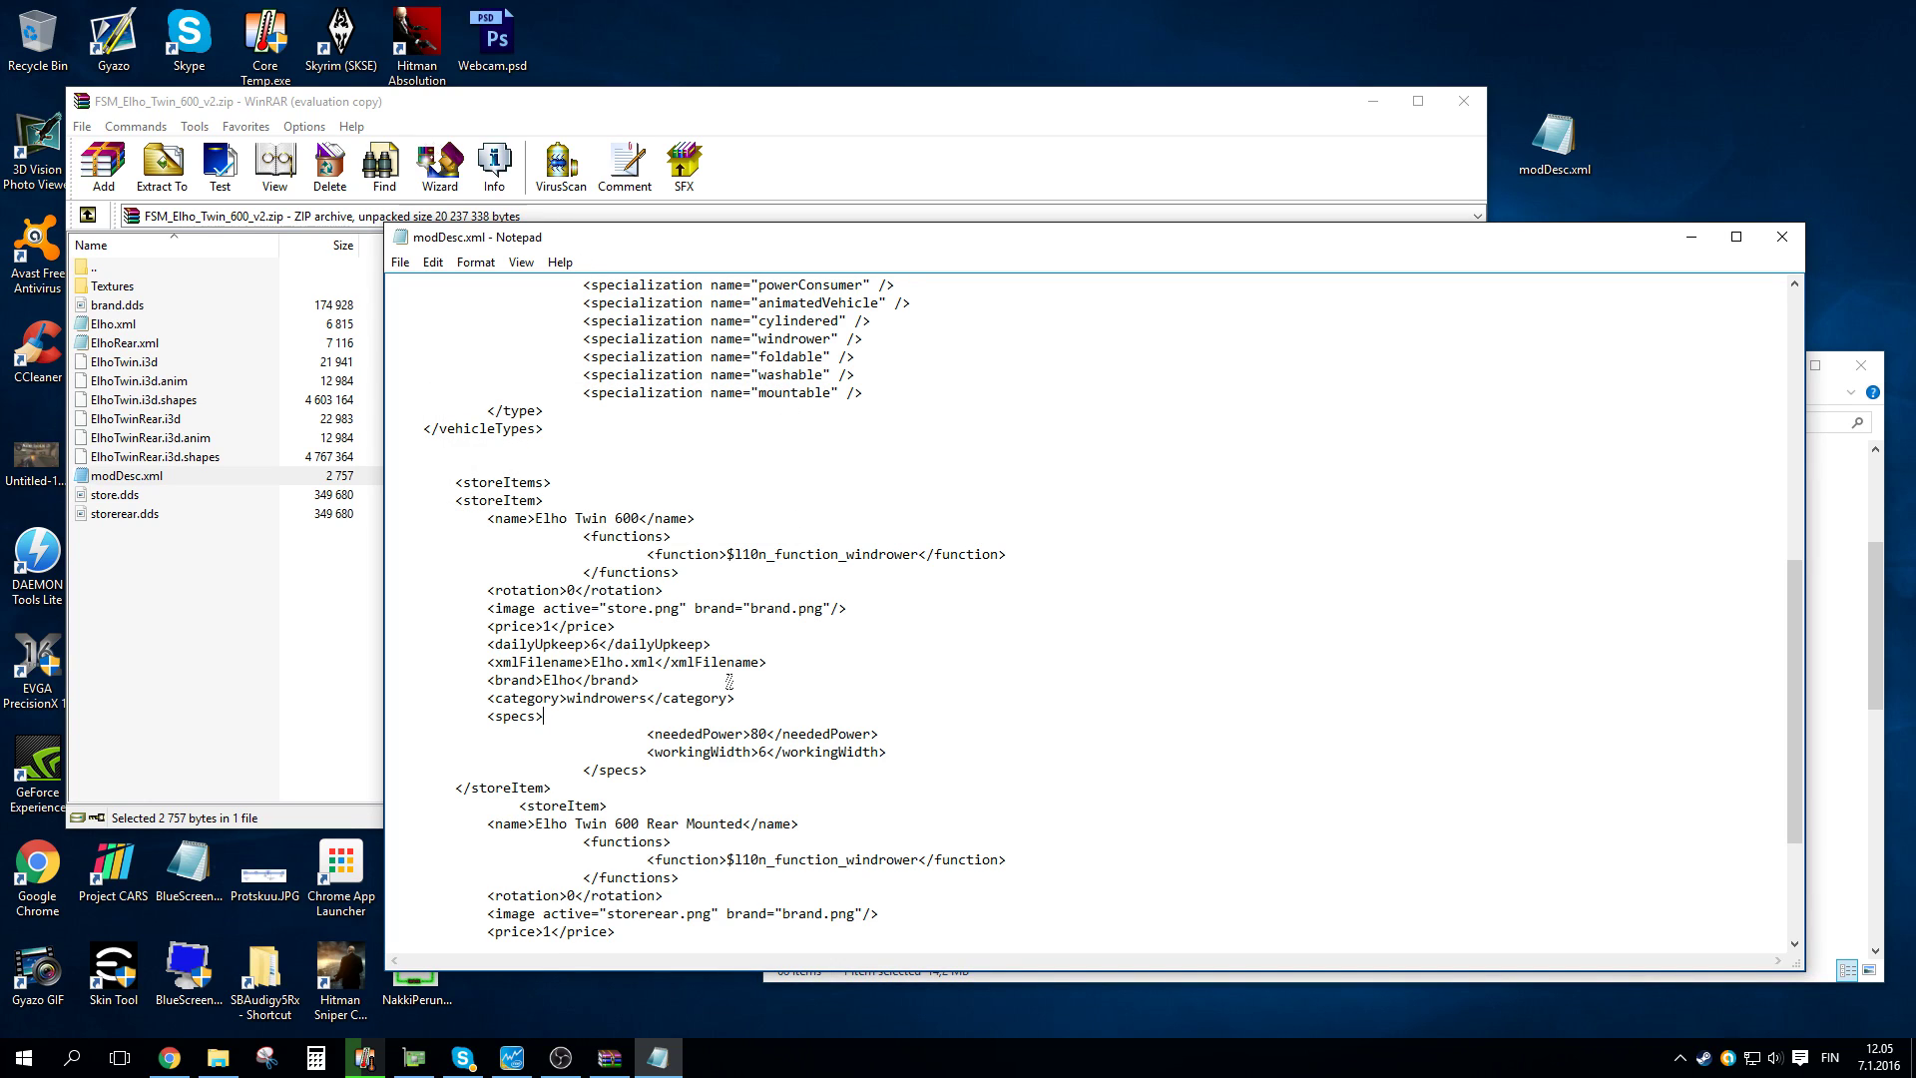
# Save the edited modDesc.xml and close Notepad.
pyautogui.hotkey('ctrl', 's')
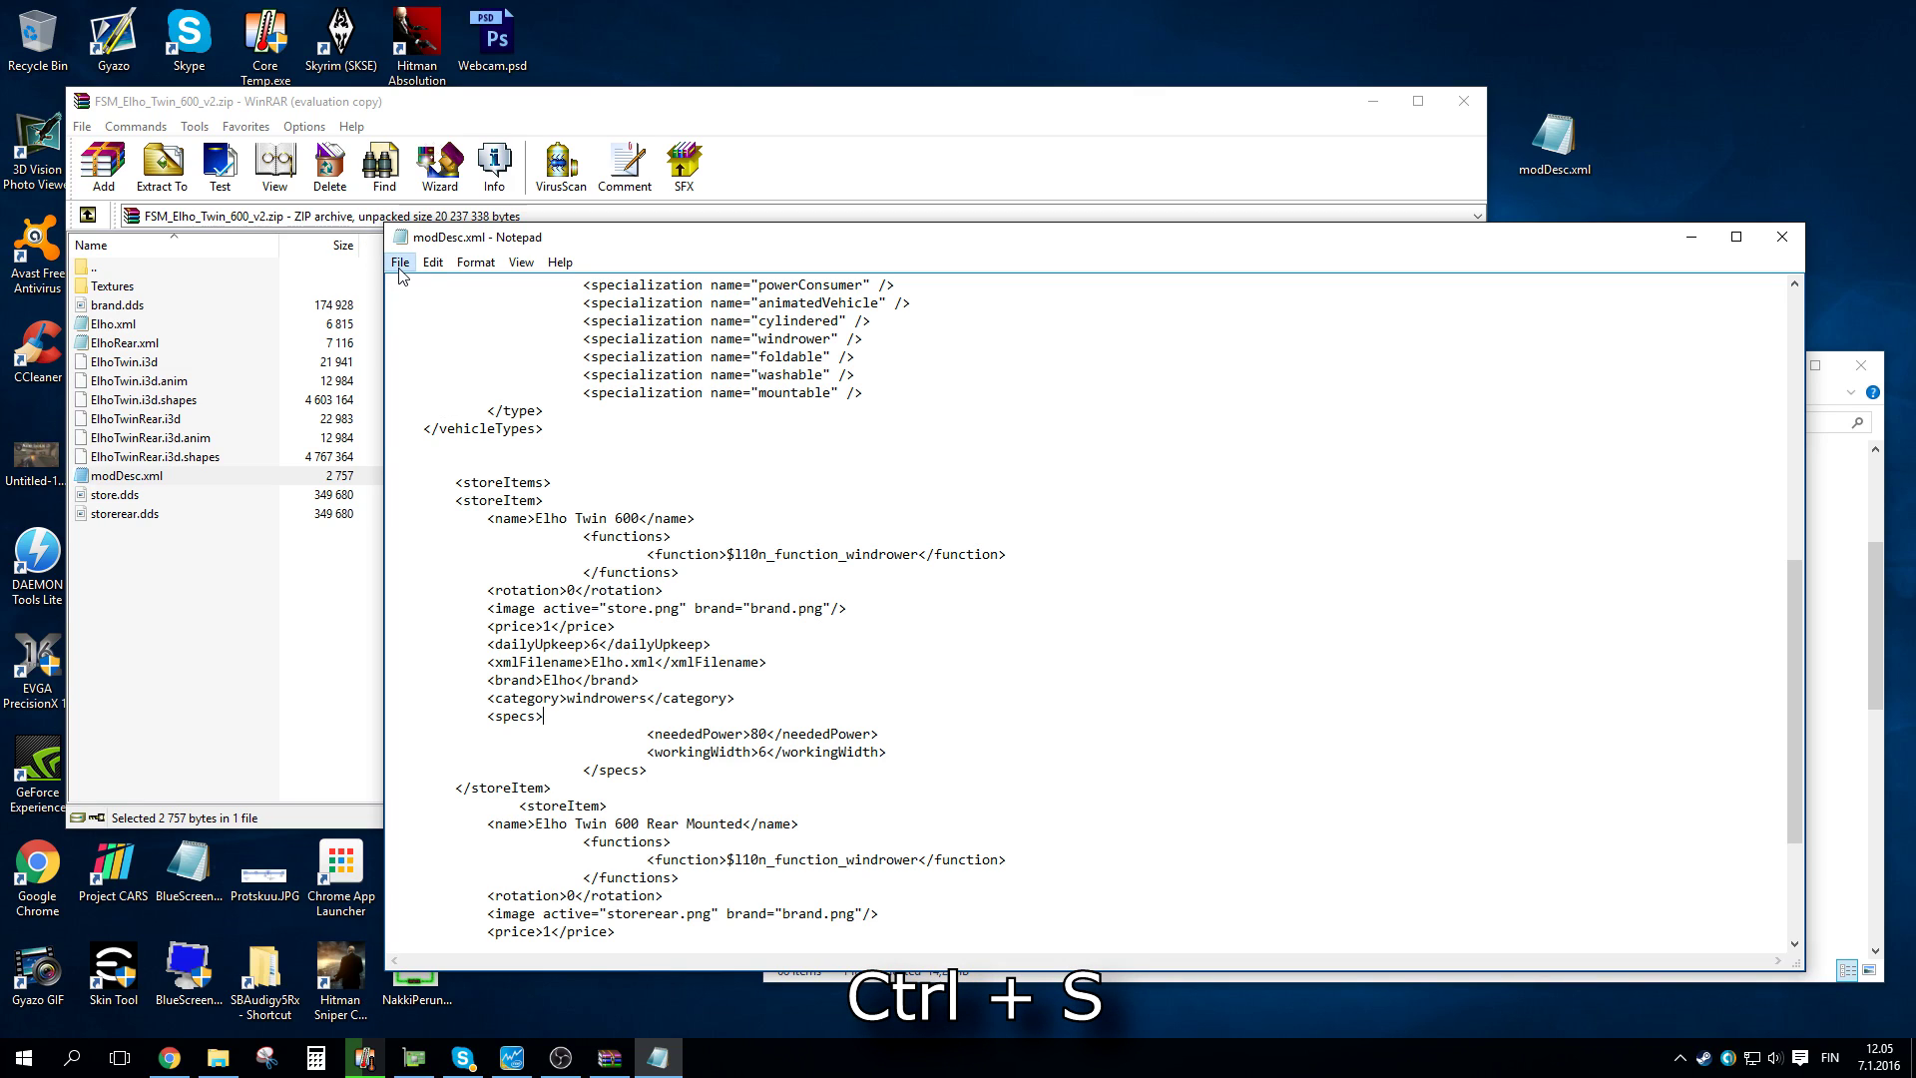
pyautogui.click(400, 262)
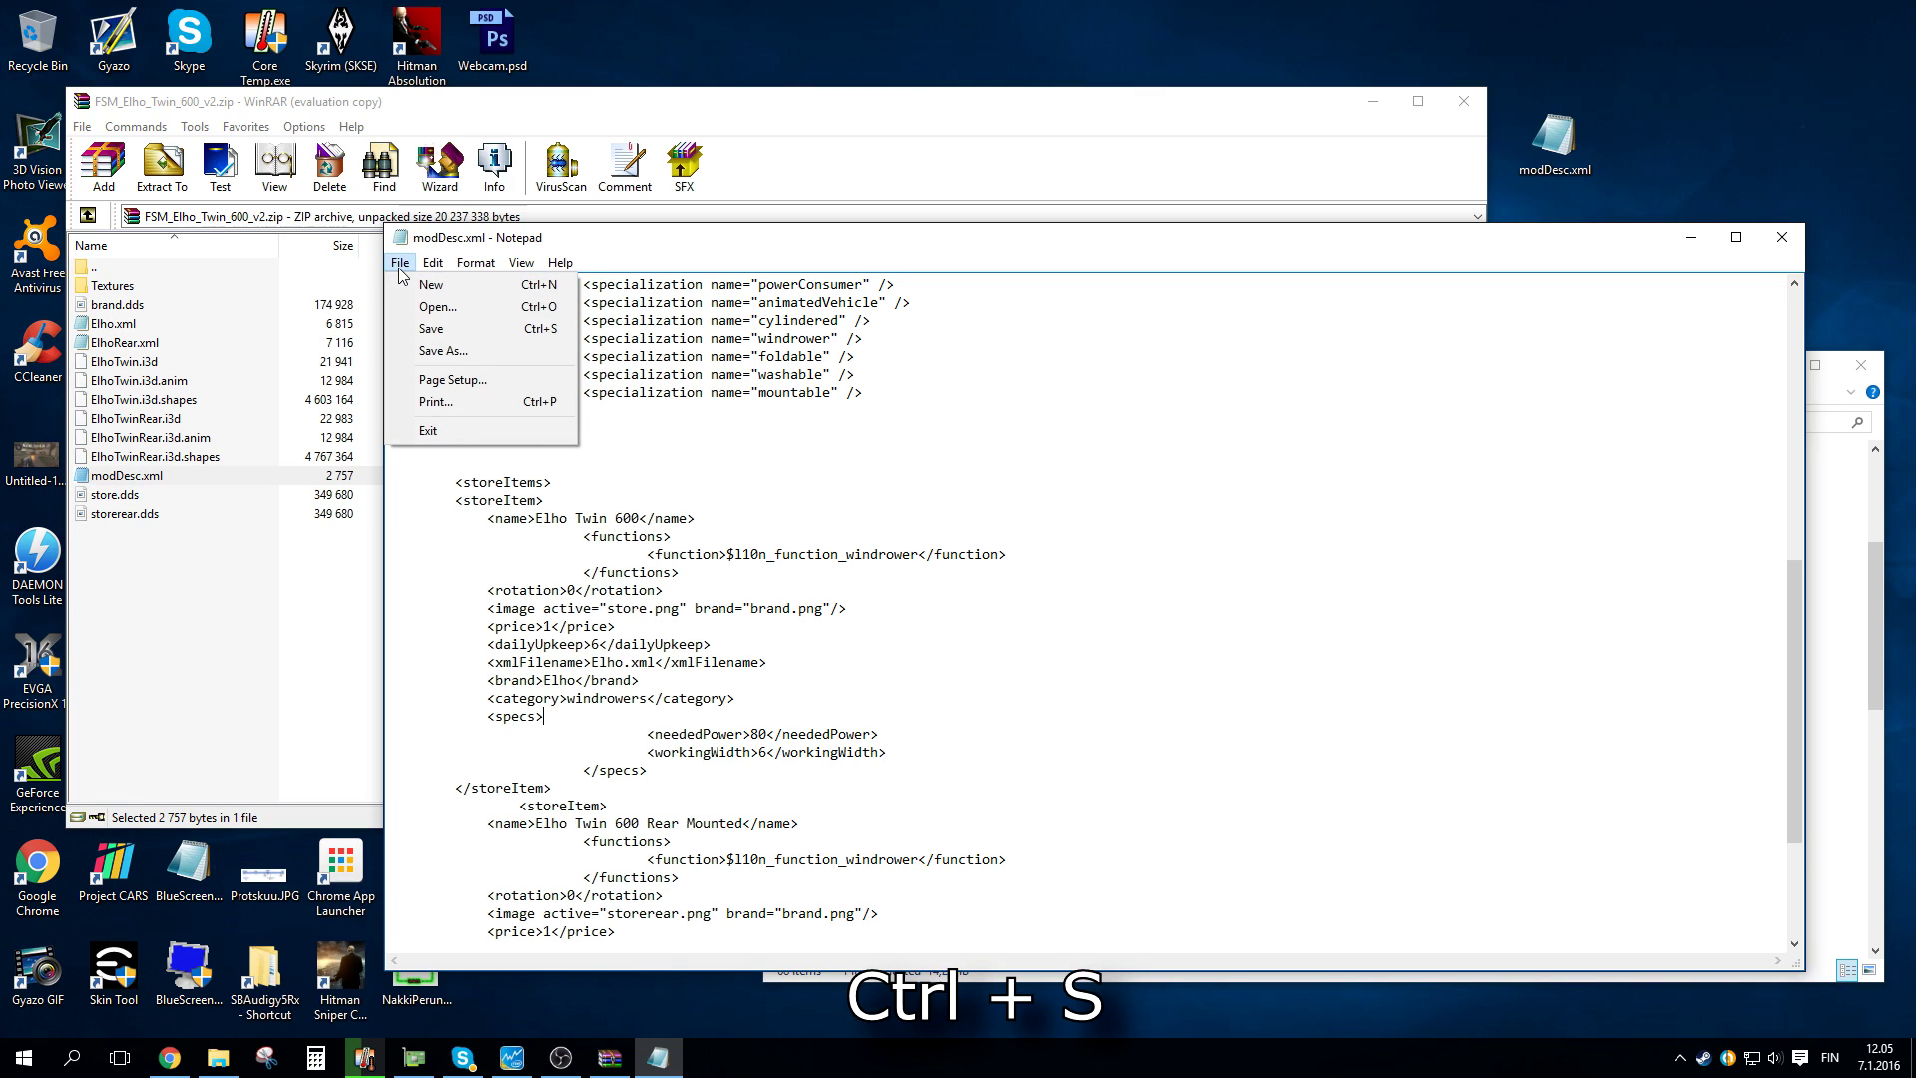
pyautogui.click(432, 333)
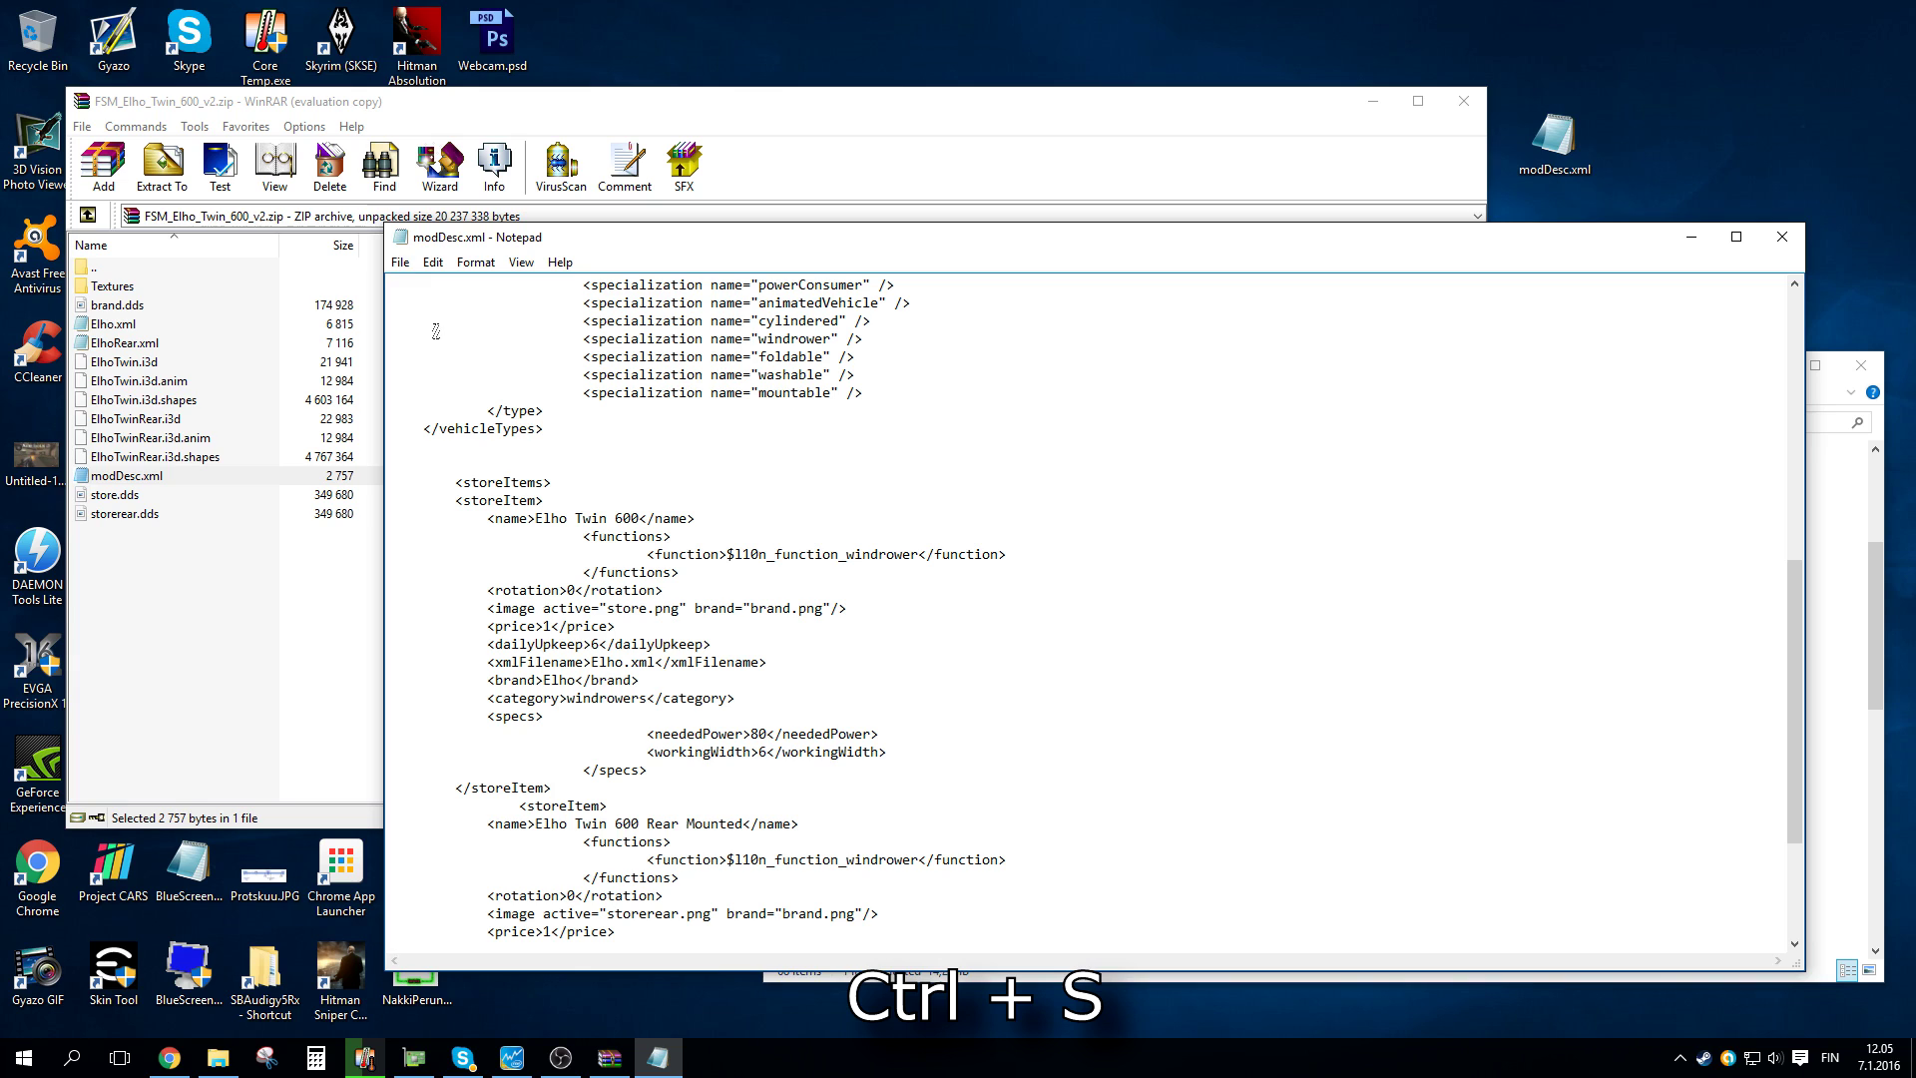
pyautogui.click(1782, 236)
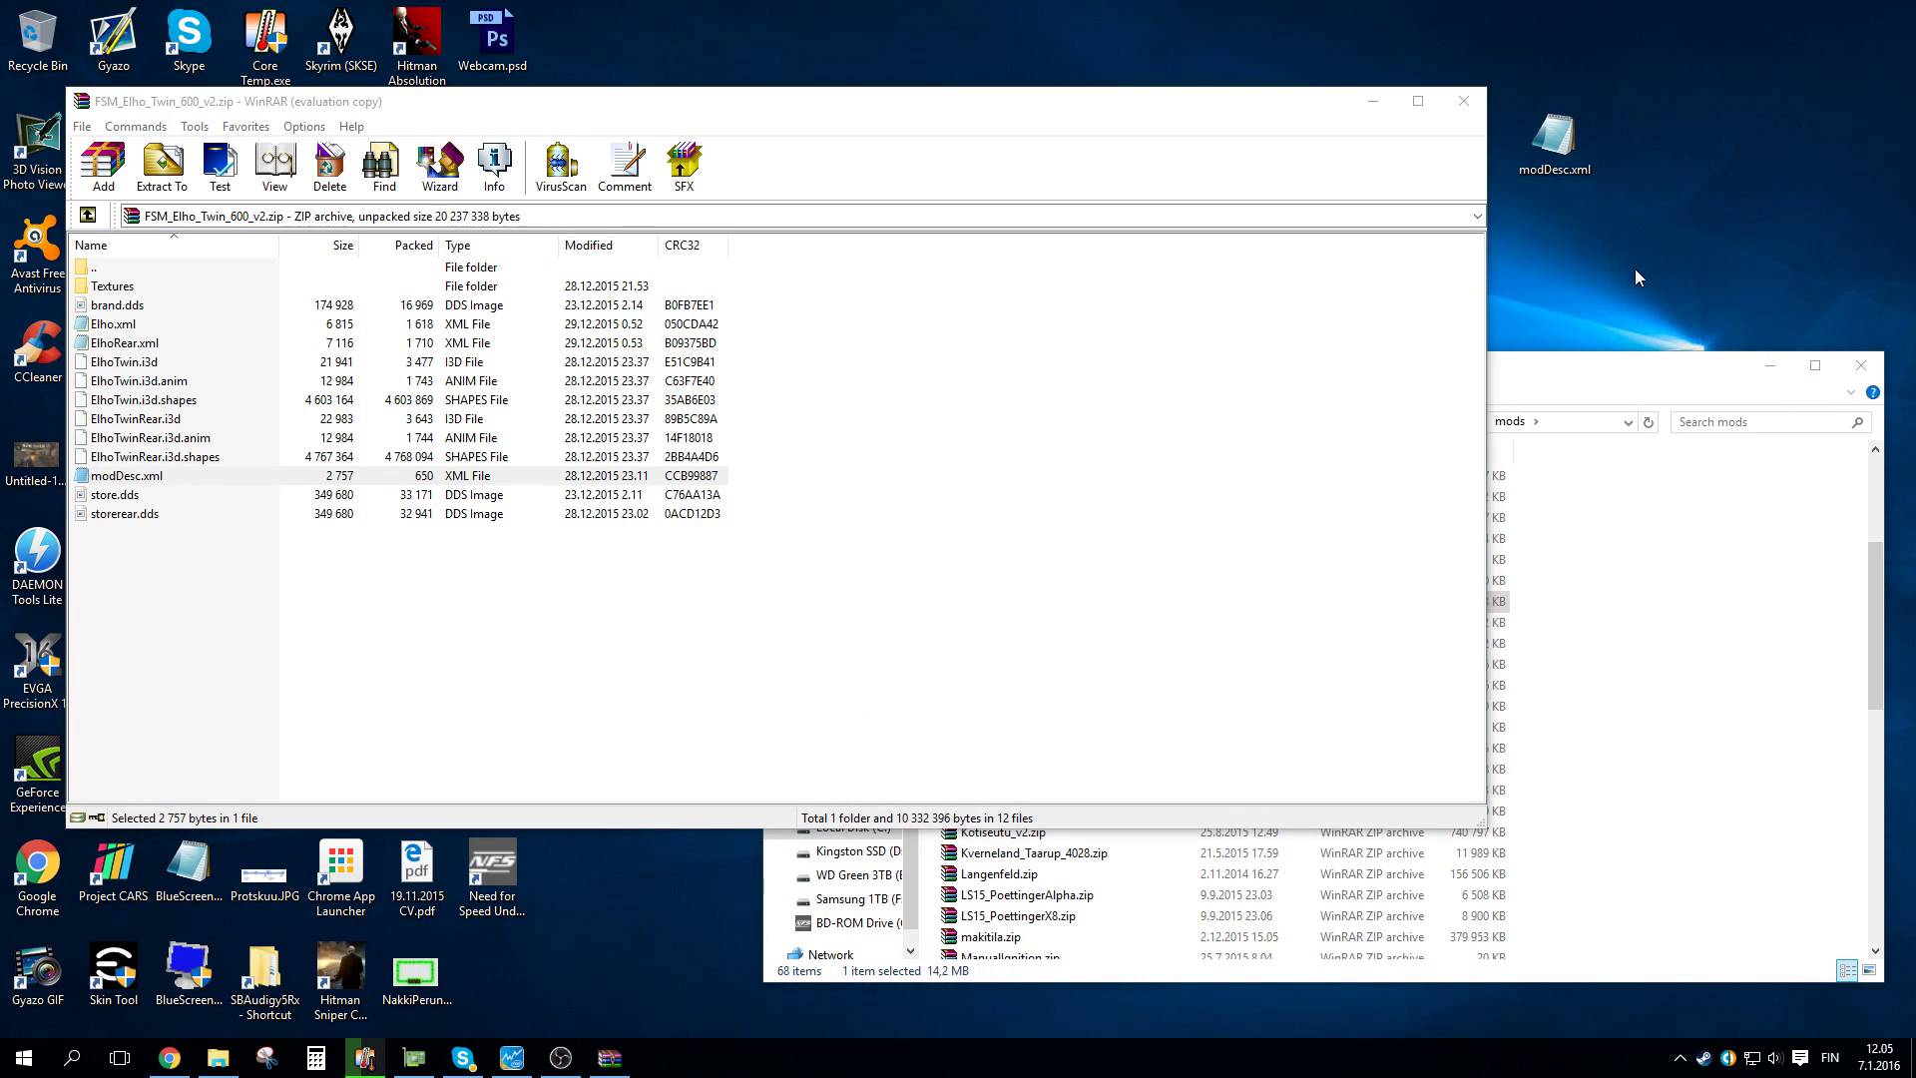
# Add the edited modDesc.xml from the desktop to FSM_Elho_Twin_600_v2.zip, replacing the archived copy, and close WinRAR.
pyautogui.click(1578, 145)
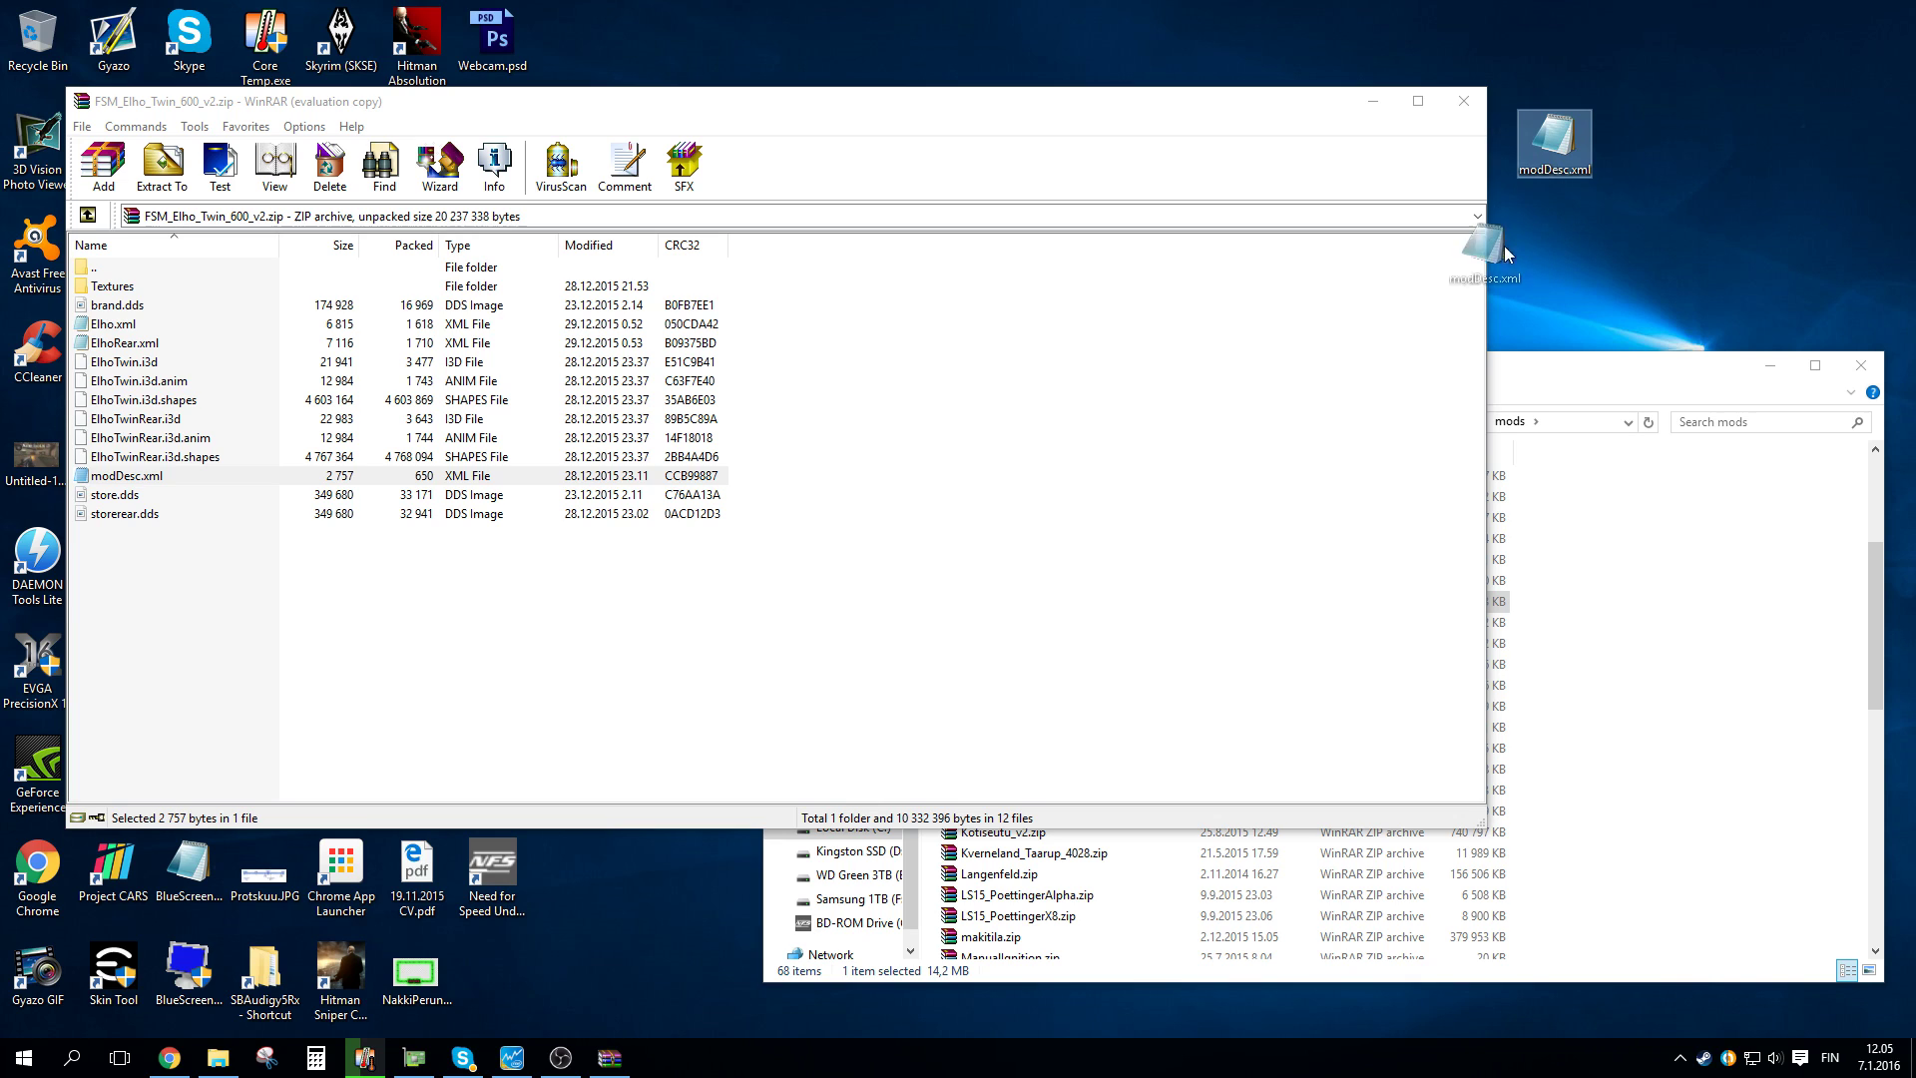
pyautogui.moveTo(1489, 270); pyautogui.dragTo(610, 654)
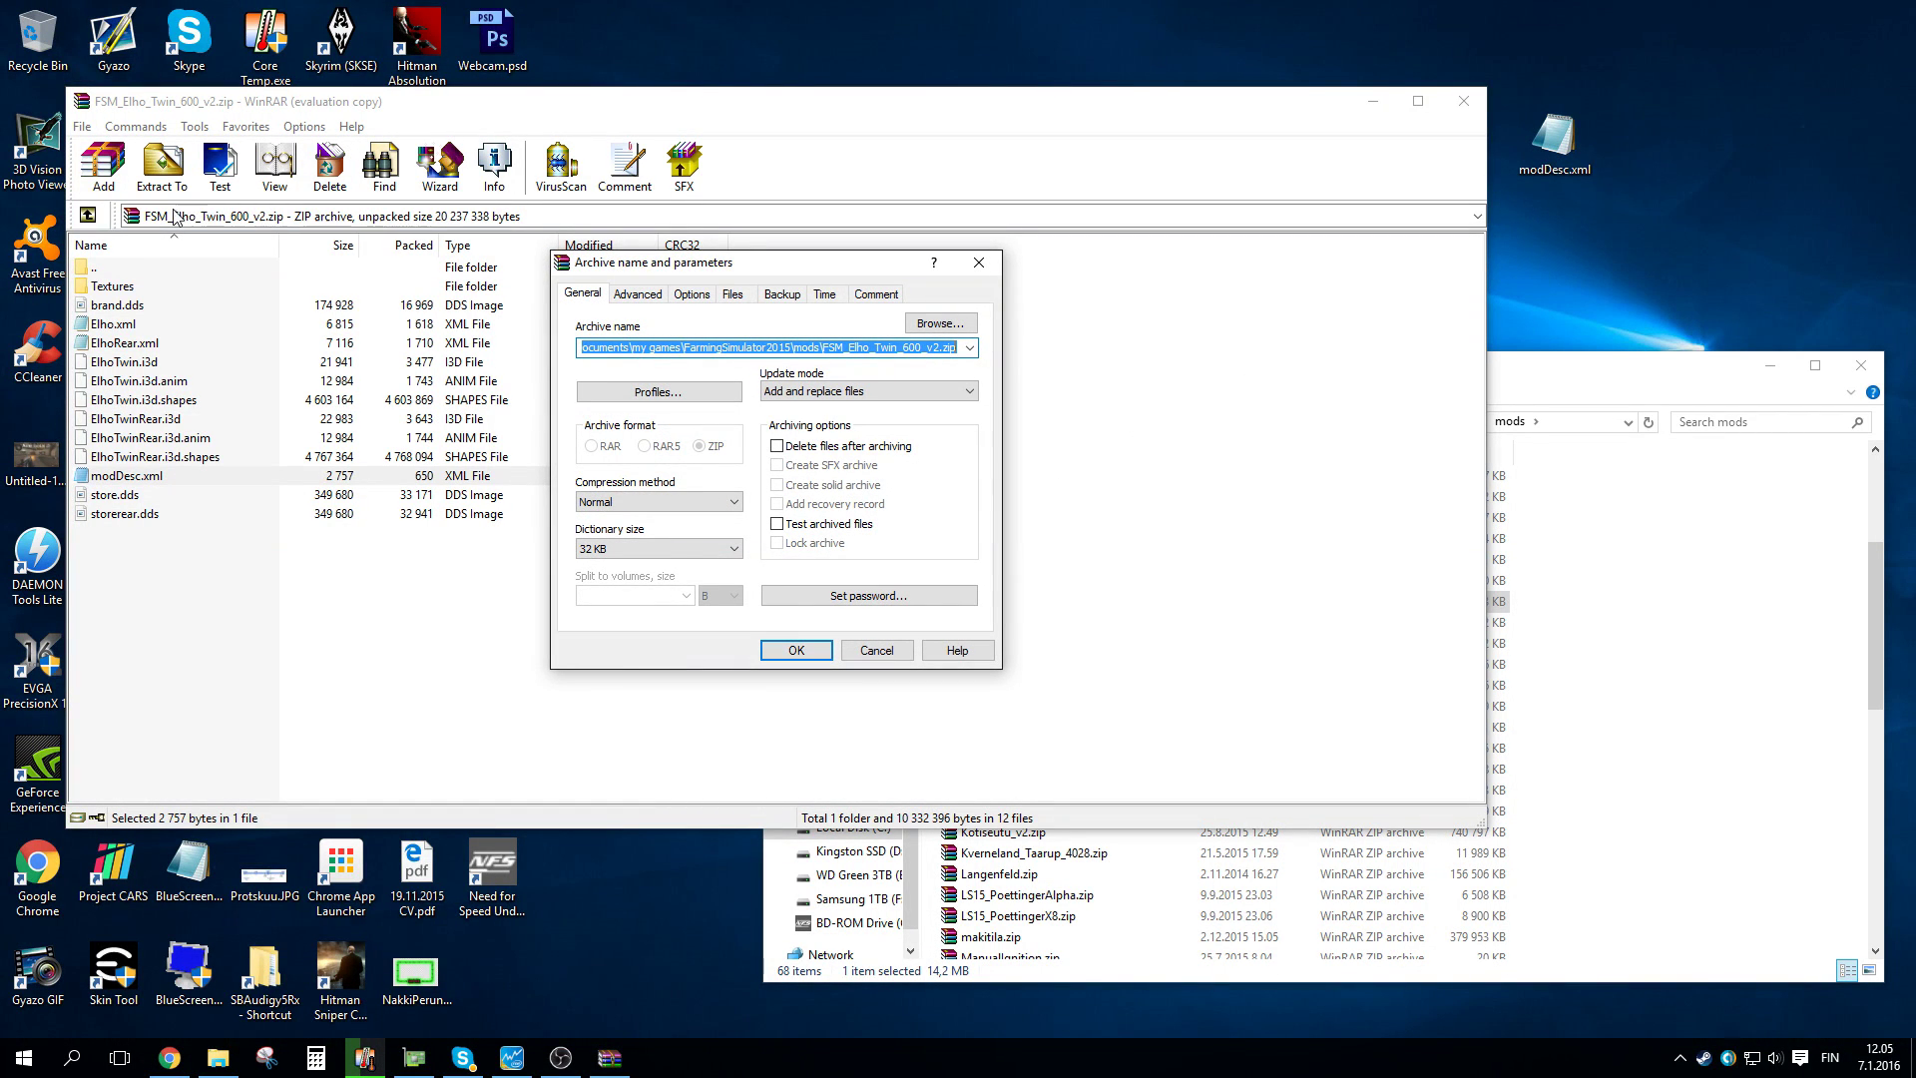
pyautogui.click(796, 649)
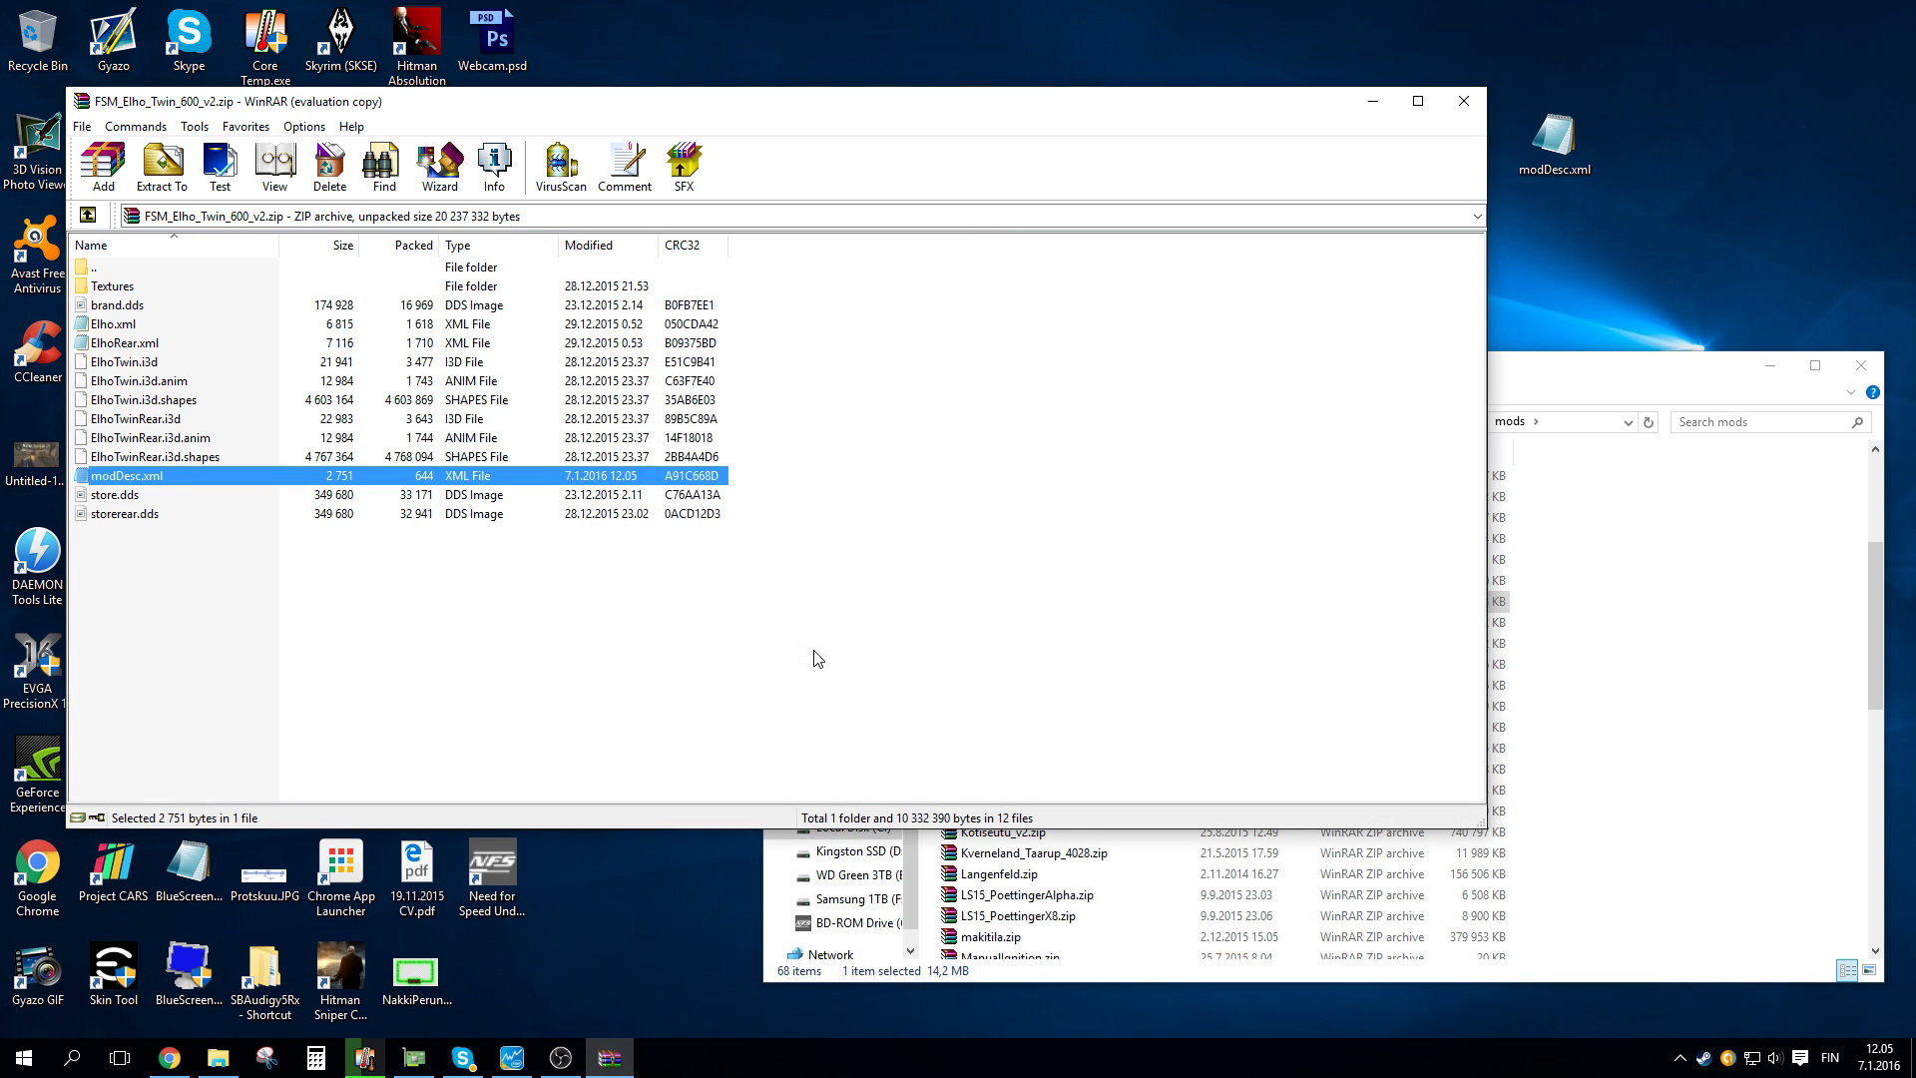
pyautogui.click(1463, 101)
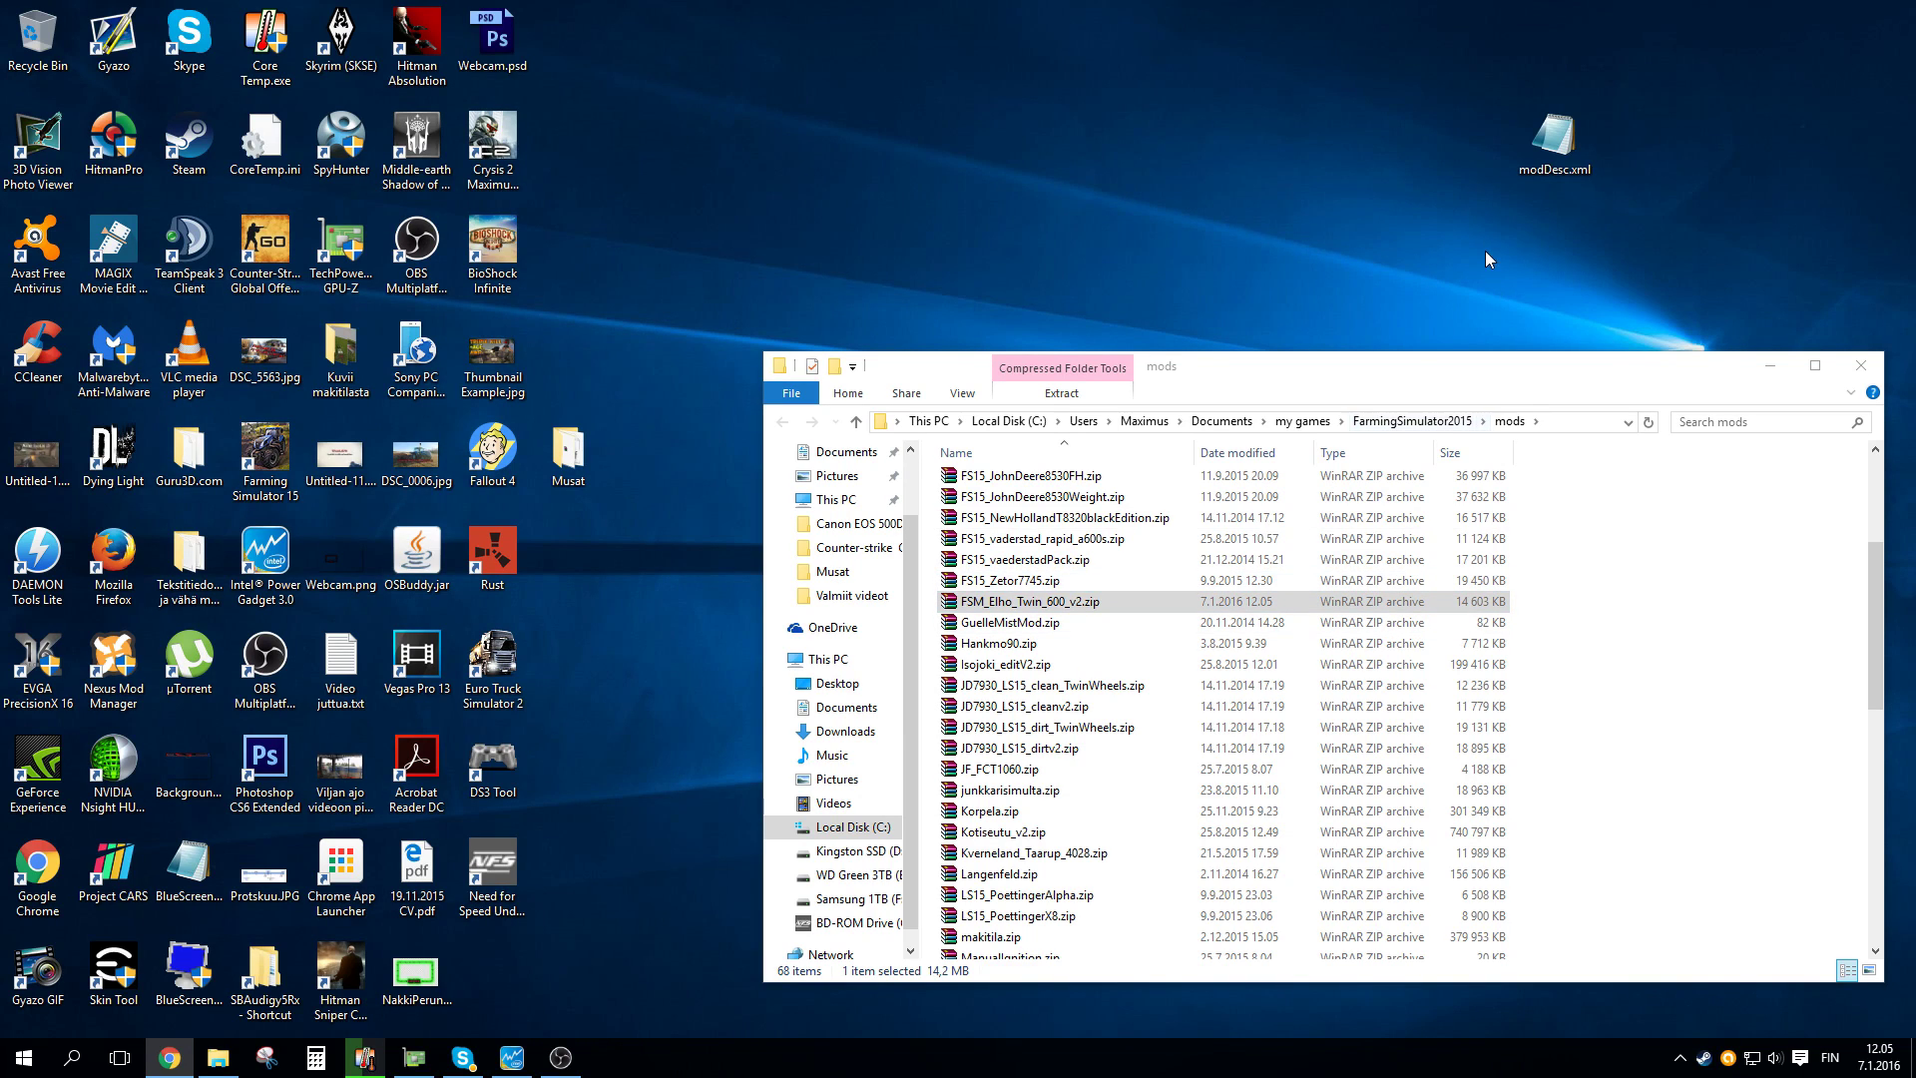
# Delete modDesc.xml from the desktop and empty the Recycle Bin.
pyautogui.click(1554, 140)
pyautogui.press('Delete')
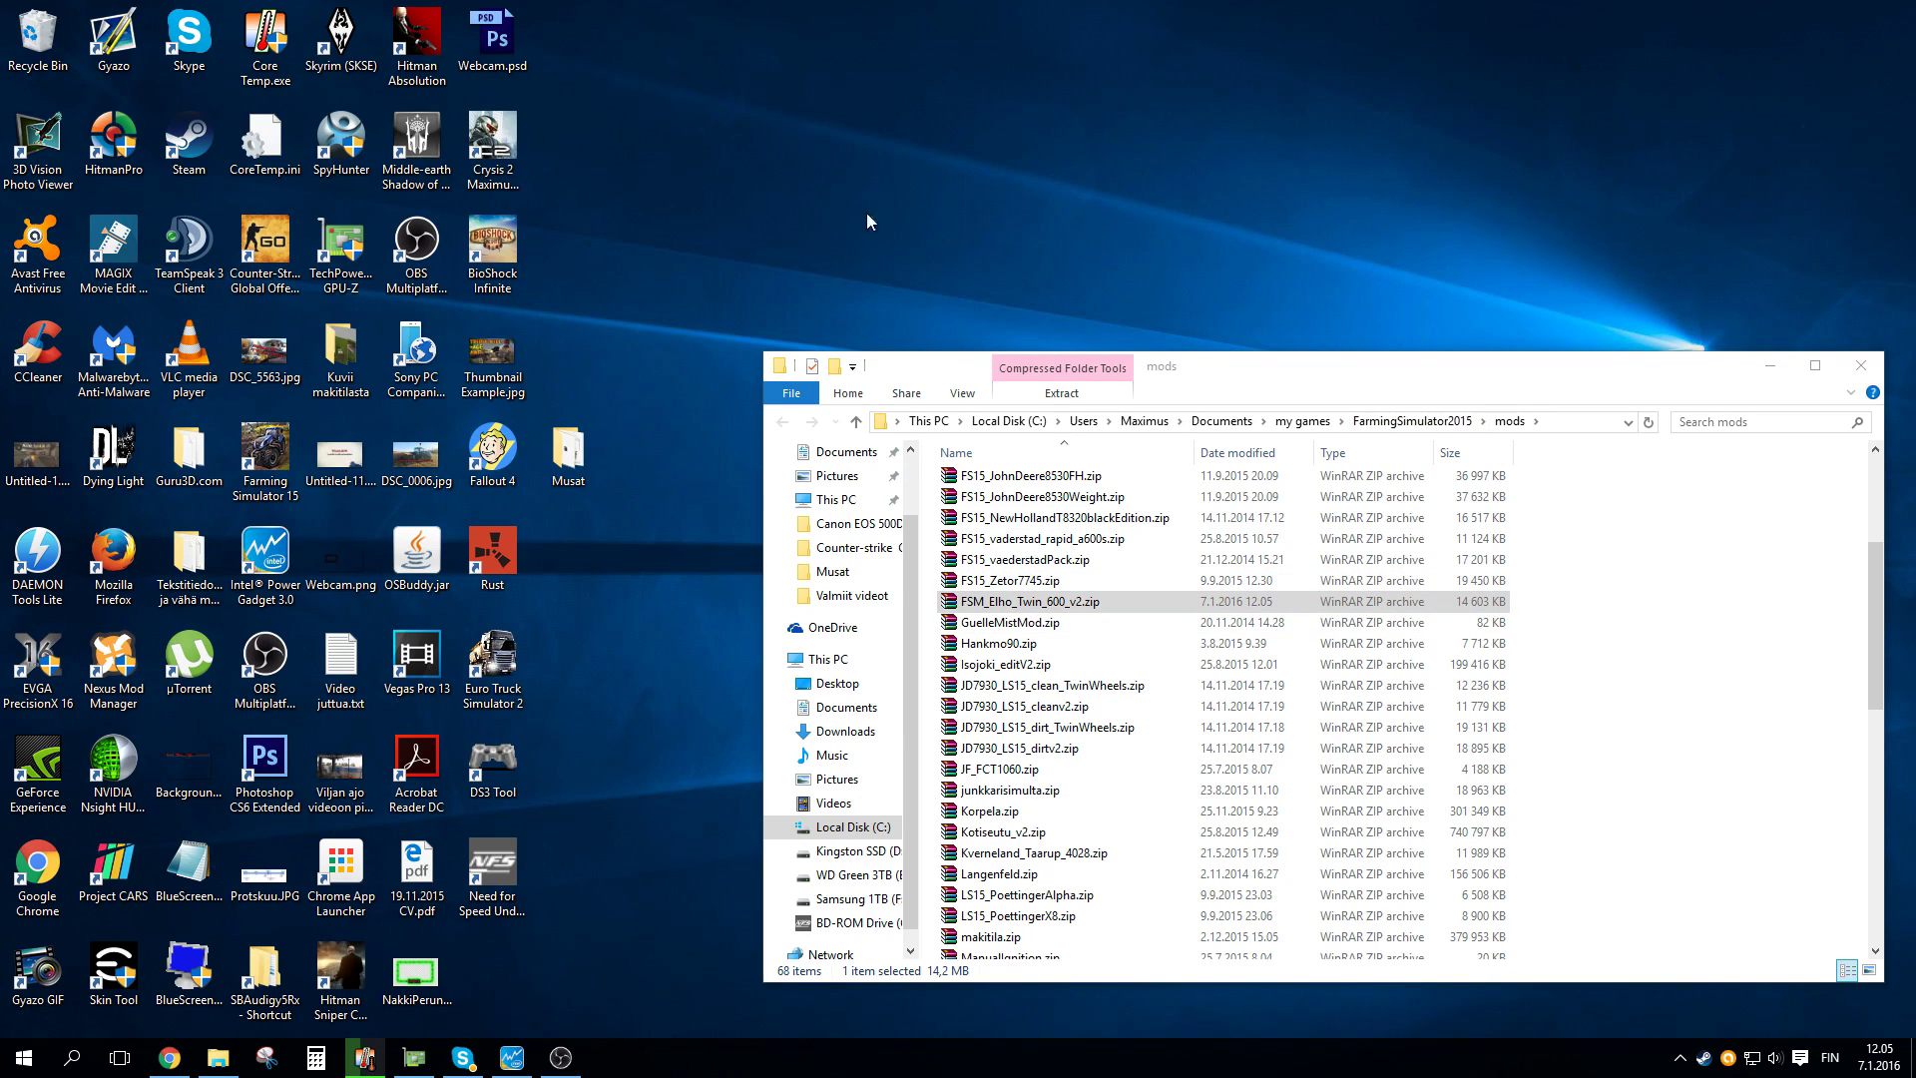
pyautogui.rightClick(36, 58)
pyautogui.click(71, 103)
pyautogui.press('Return')
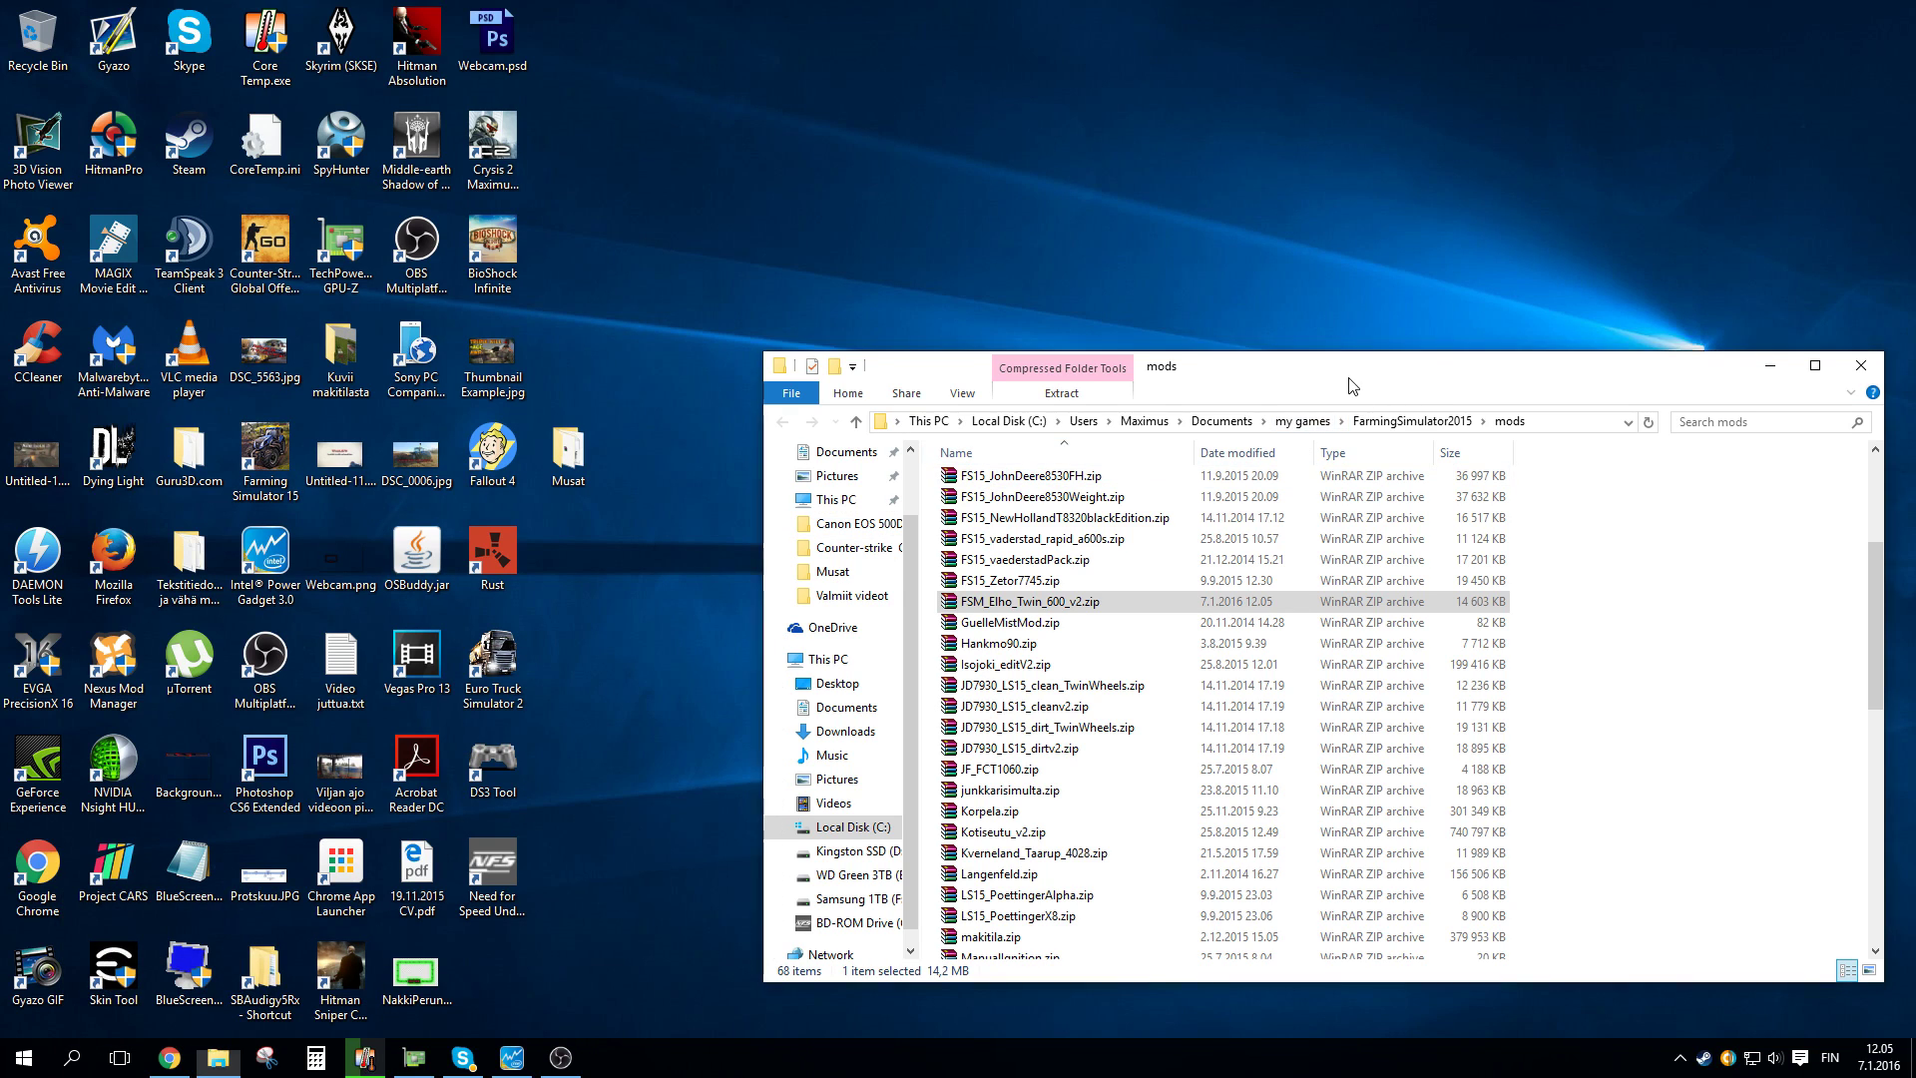
# Reposition the mods folder window and switch back to the Chrome browser.
pyautogui.moveTo(1354, 378); pyautogui.dragTo(1276, 386)
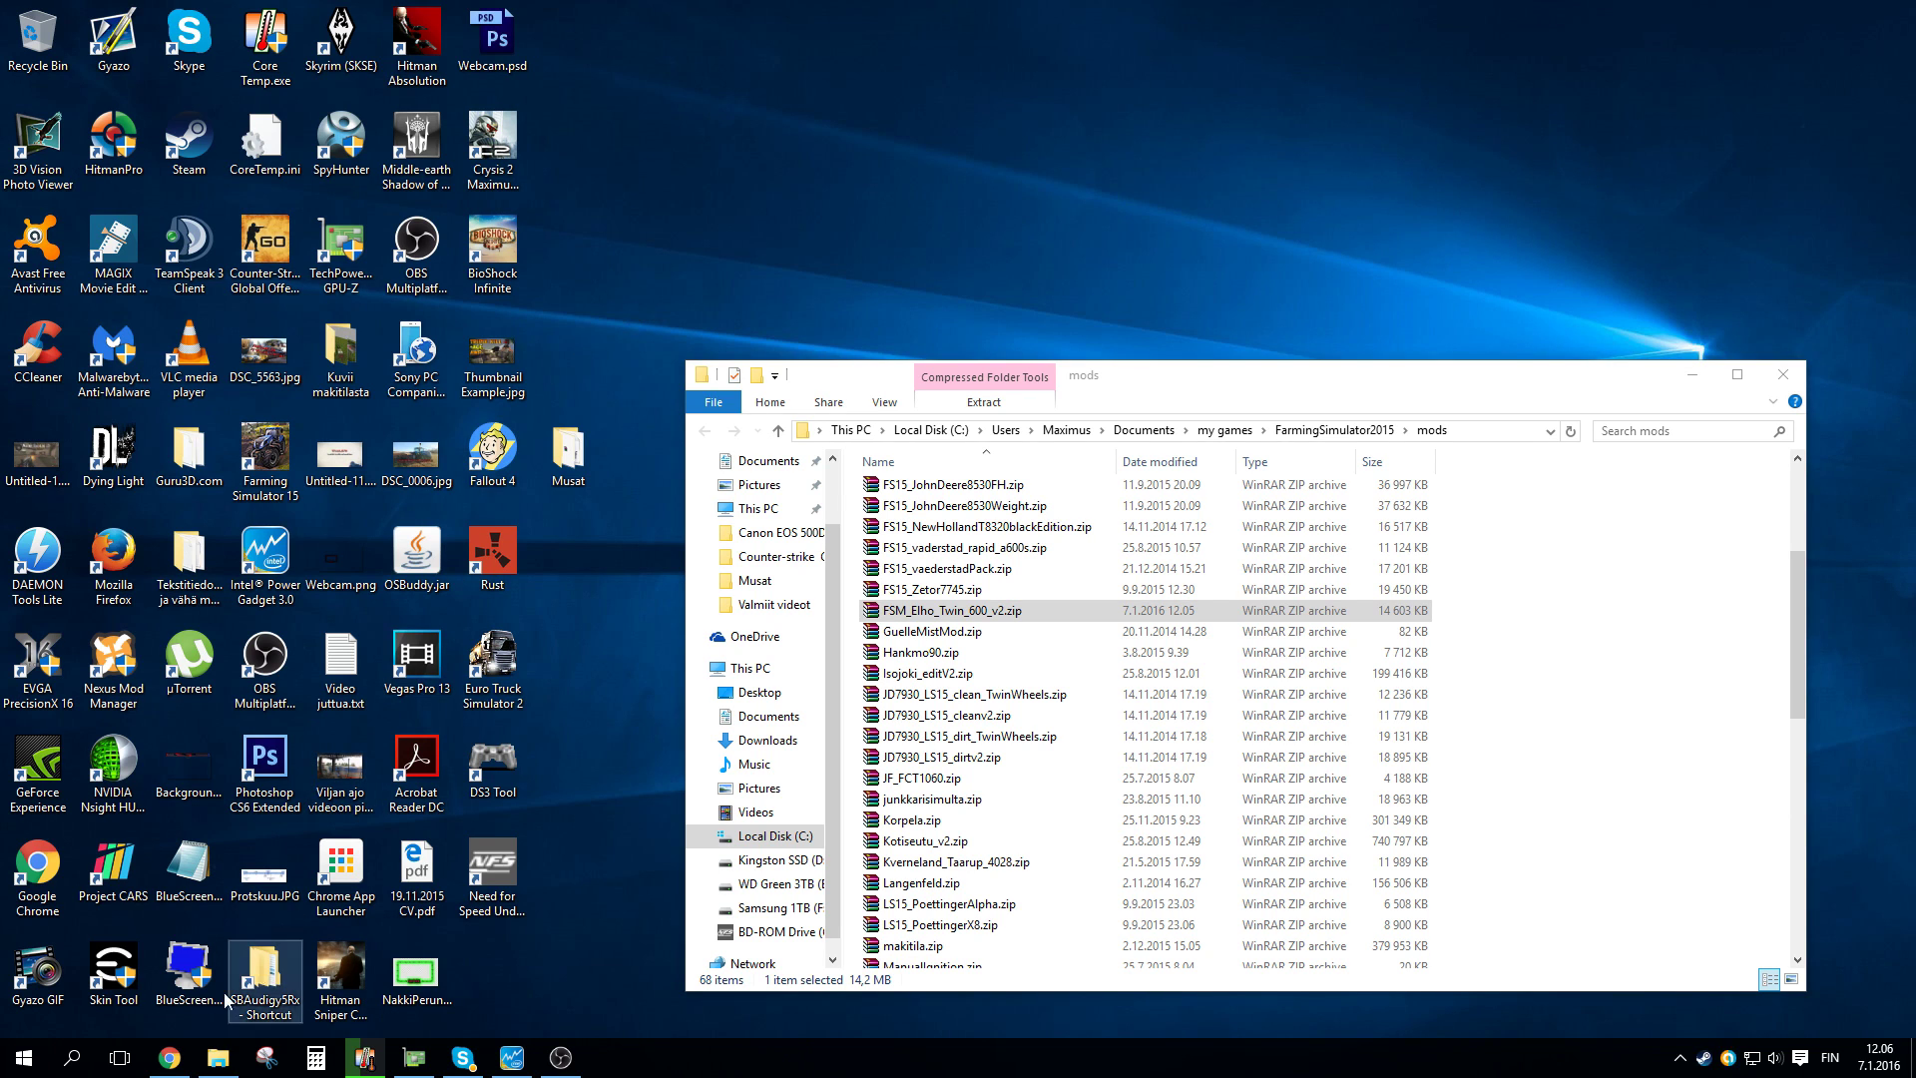
pyautogui.click(151, 1070)
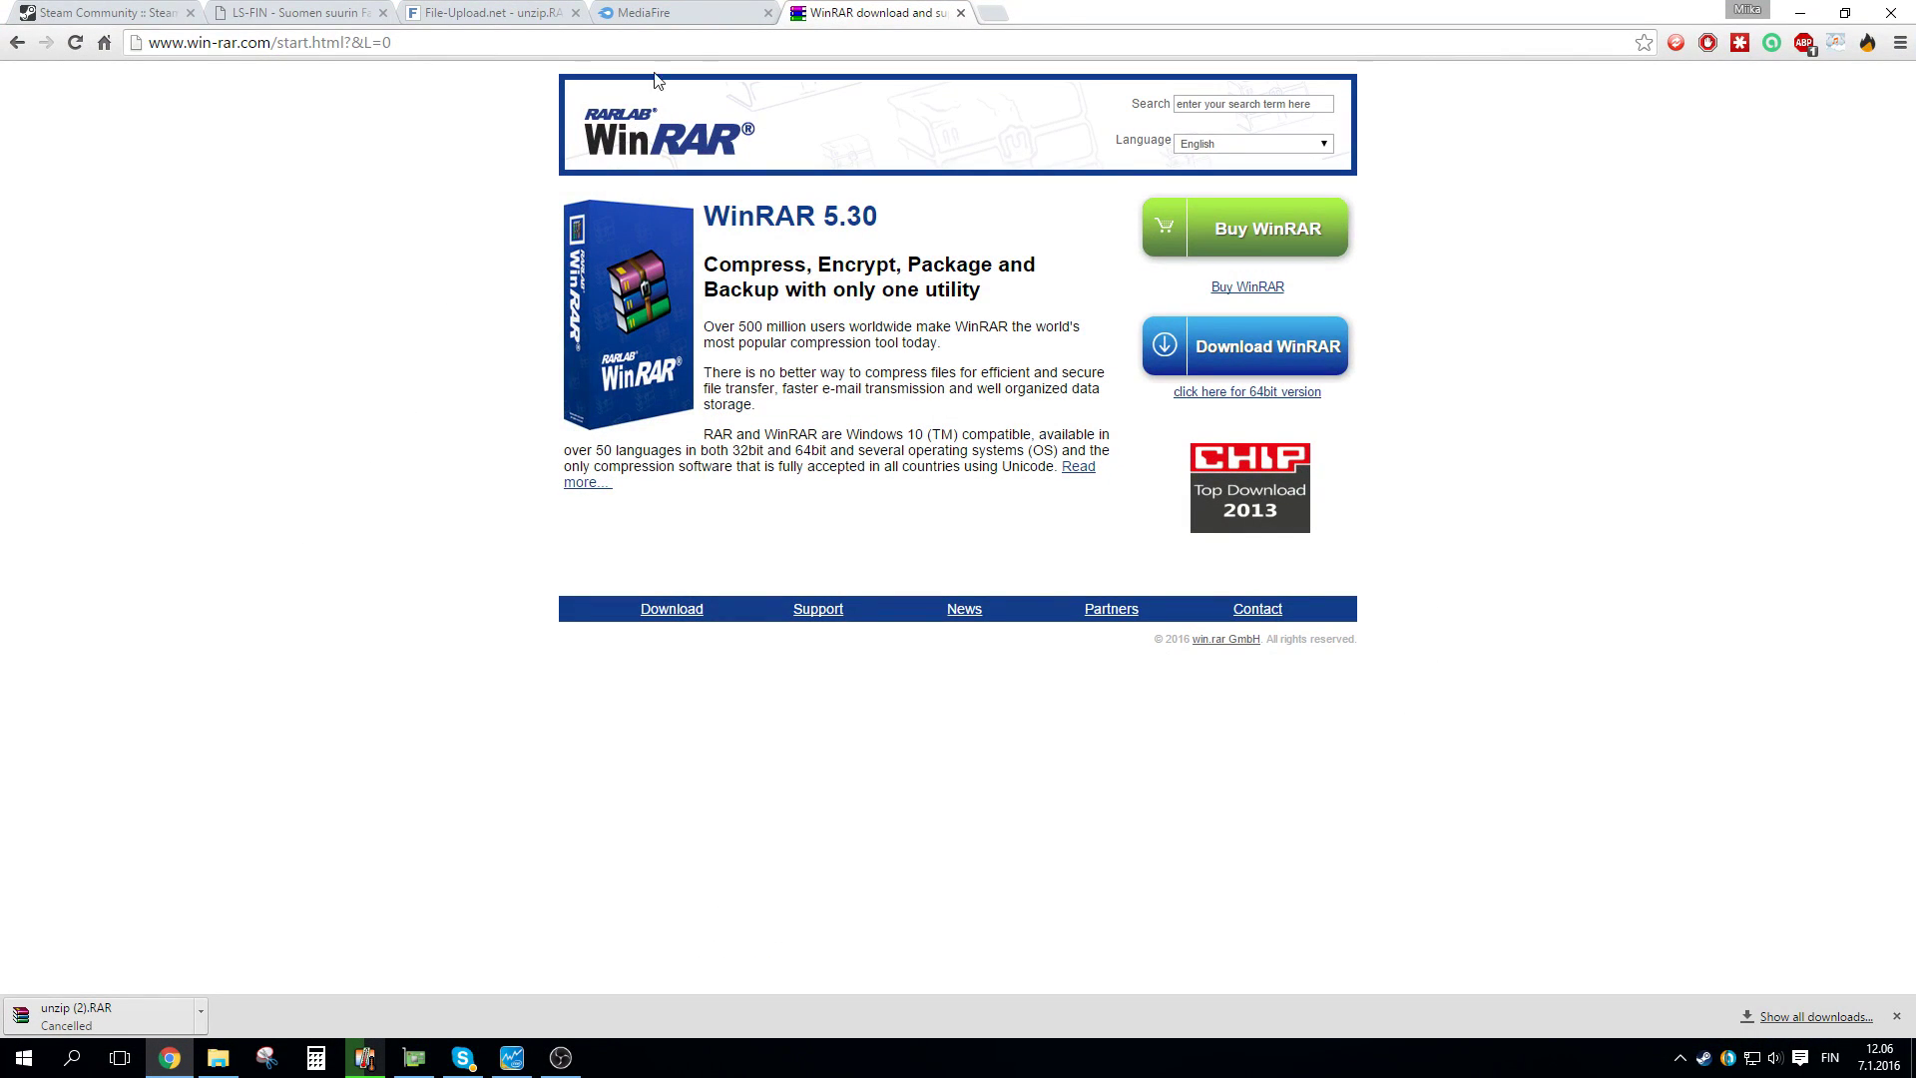
# Close the WinRAR website tab and look through the mod archives in the FS15 Modit folder on MediaFire.
pyautogui.click(960, 13)
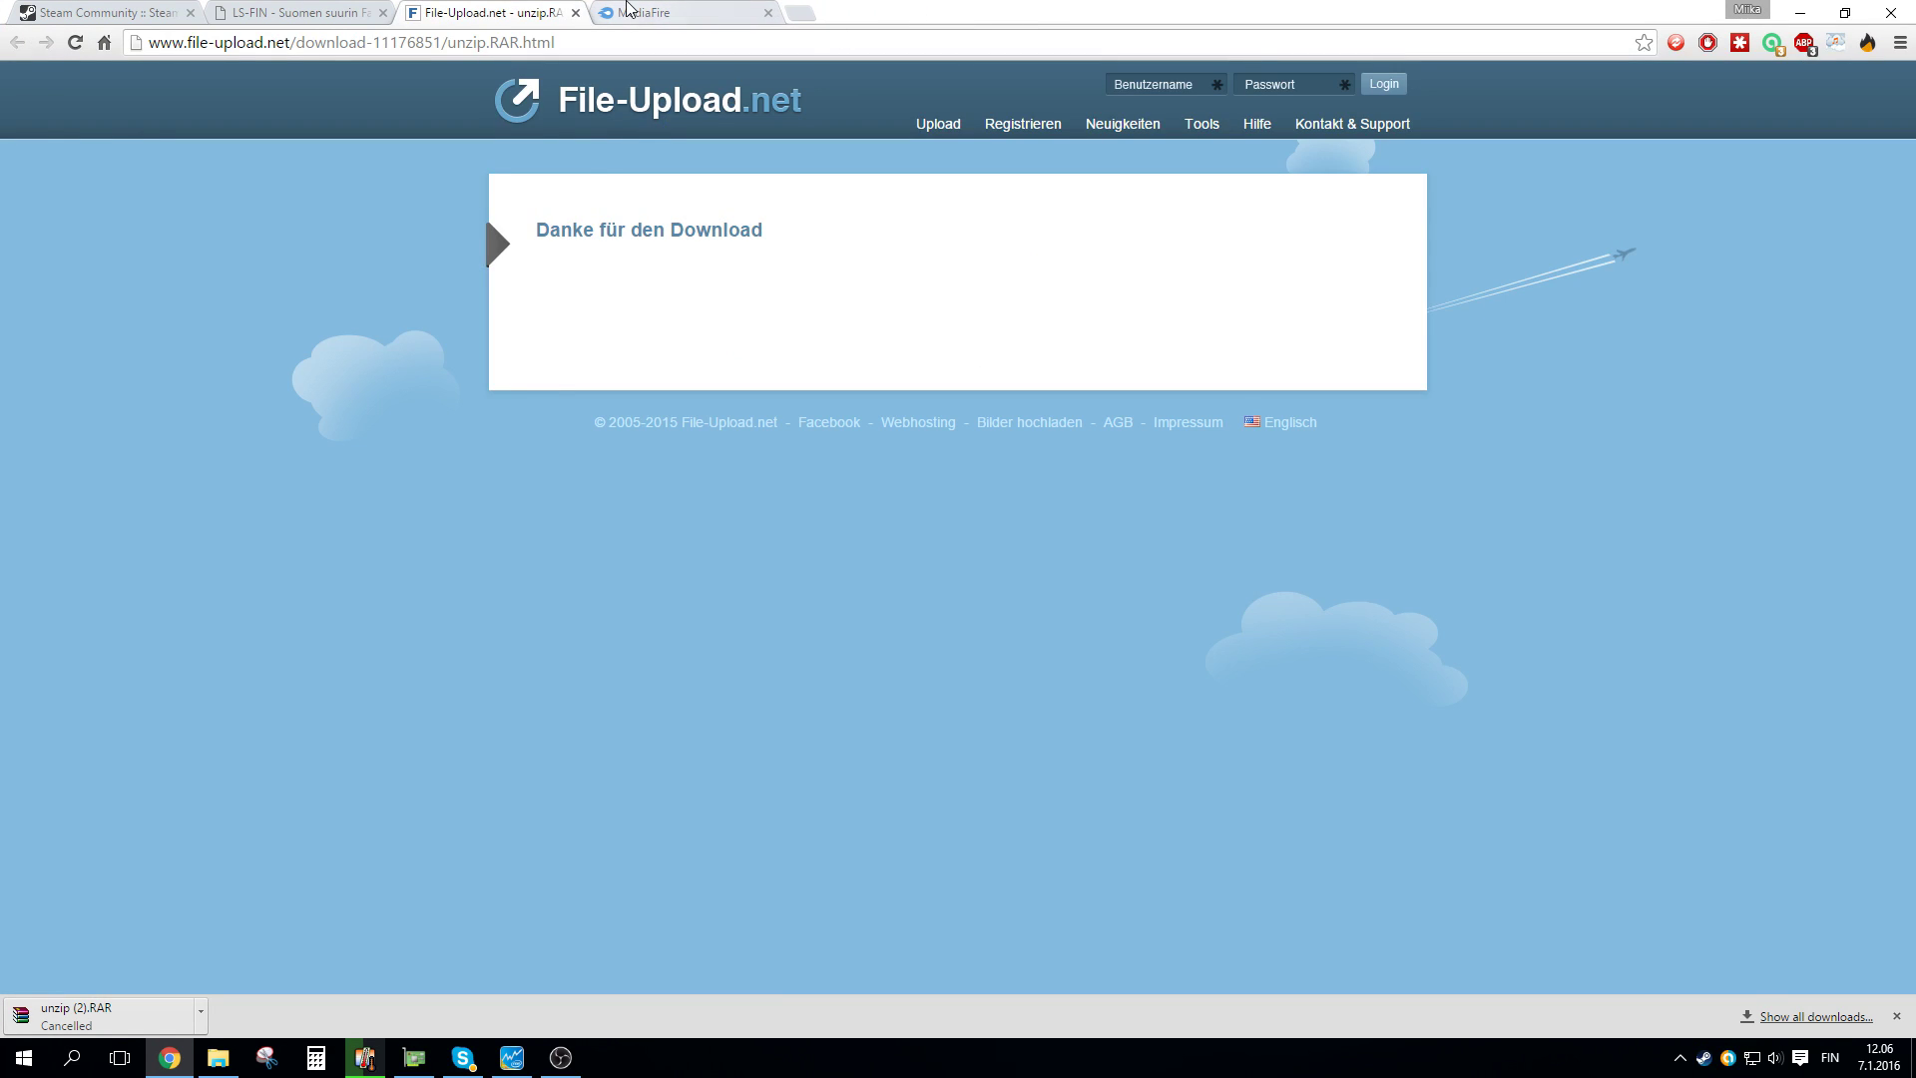
pyautogui.click(648, 13)
pyautogui.scroll(-15, 627, 677)
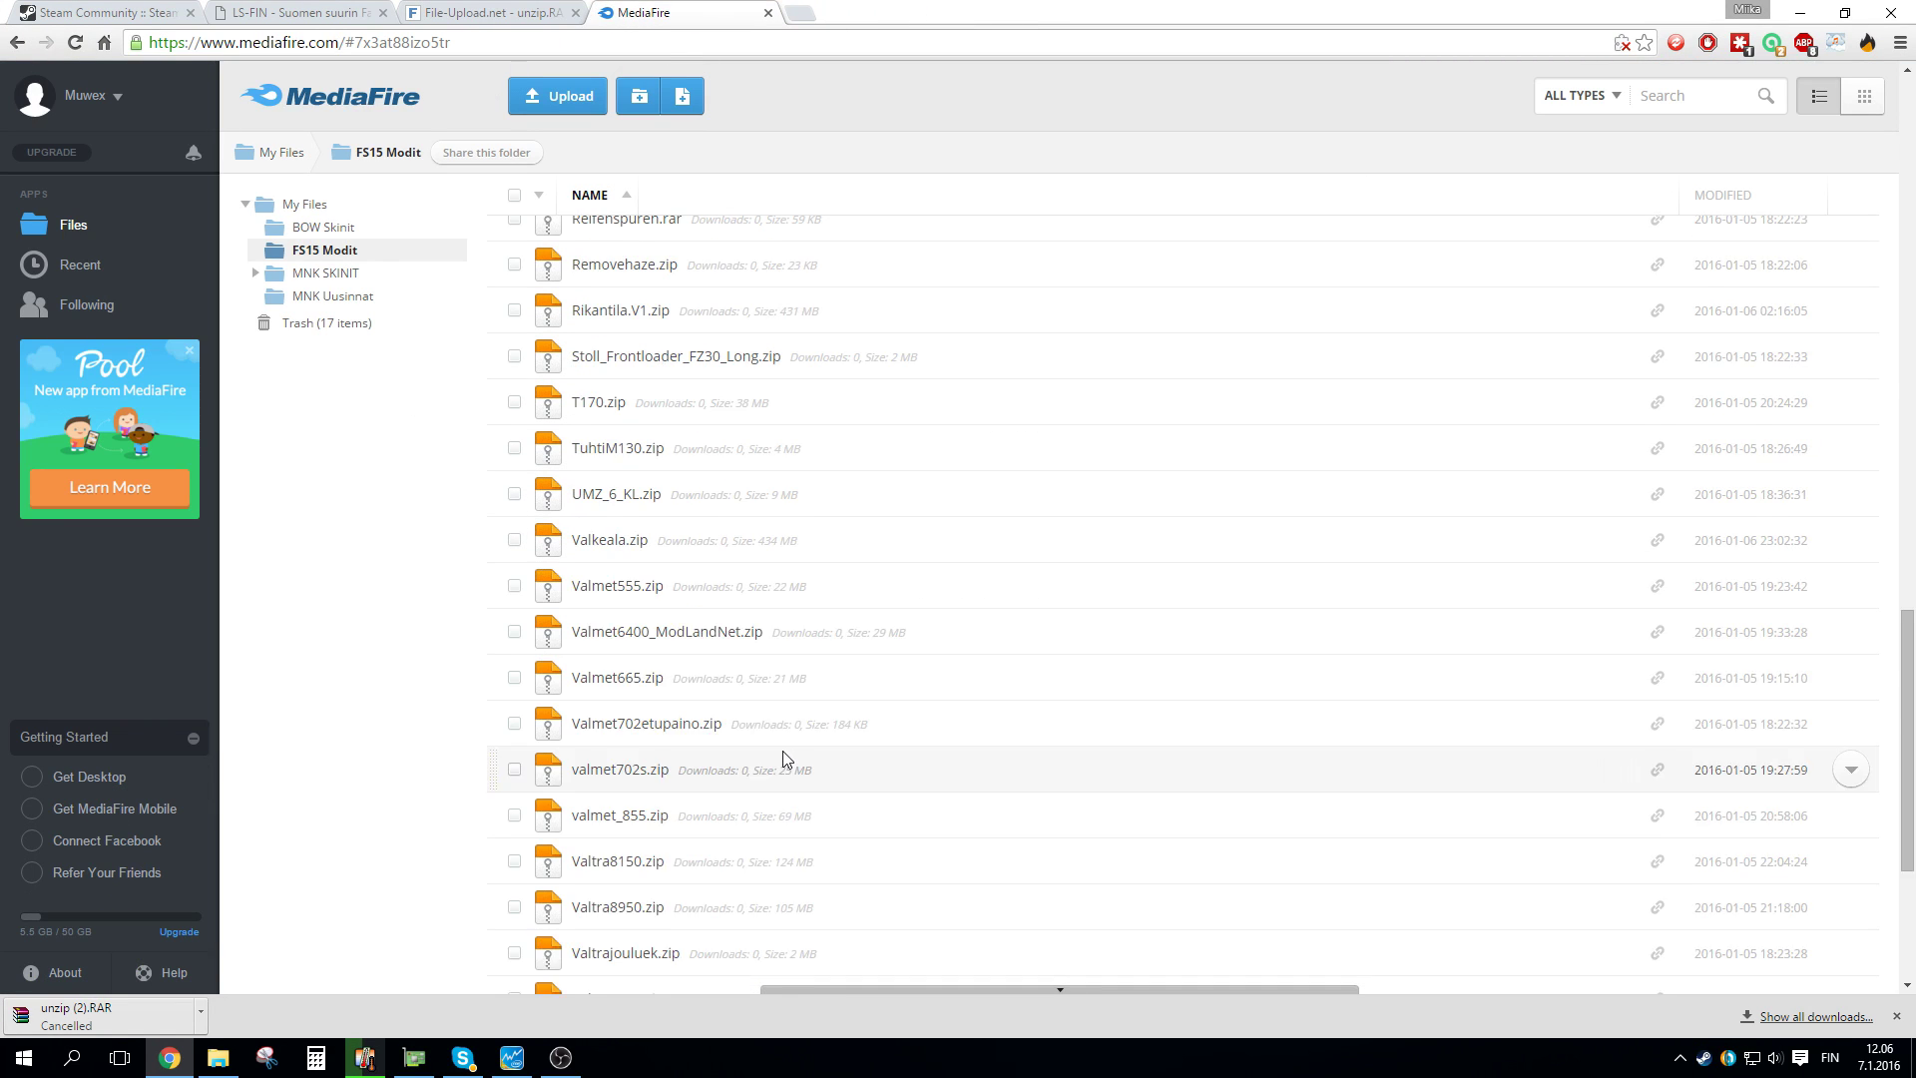
pyautogui.scroll(15, 785, 758)
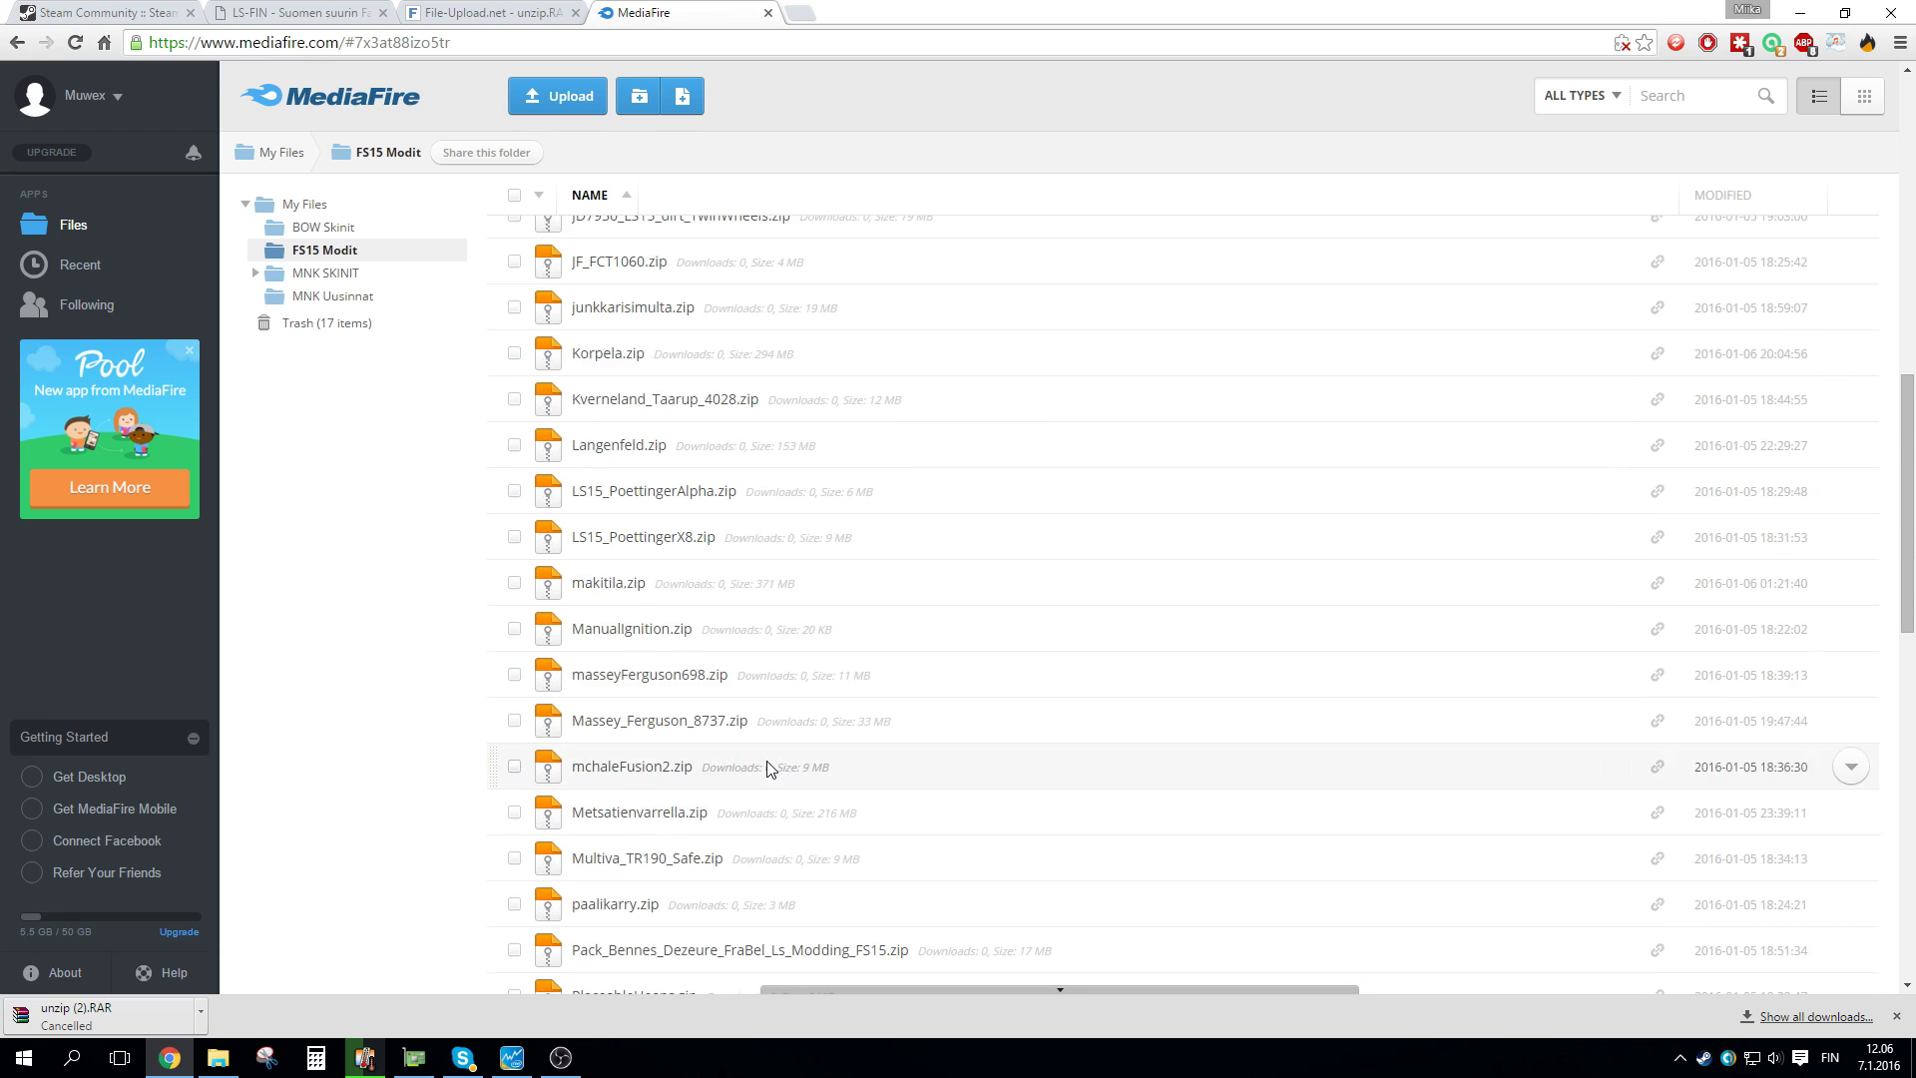
pyautogui.click(1896, 1016)
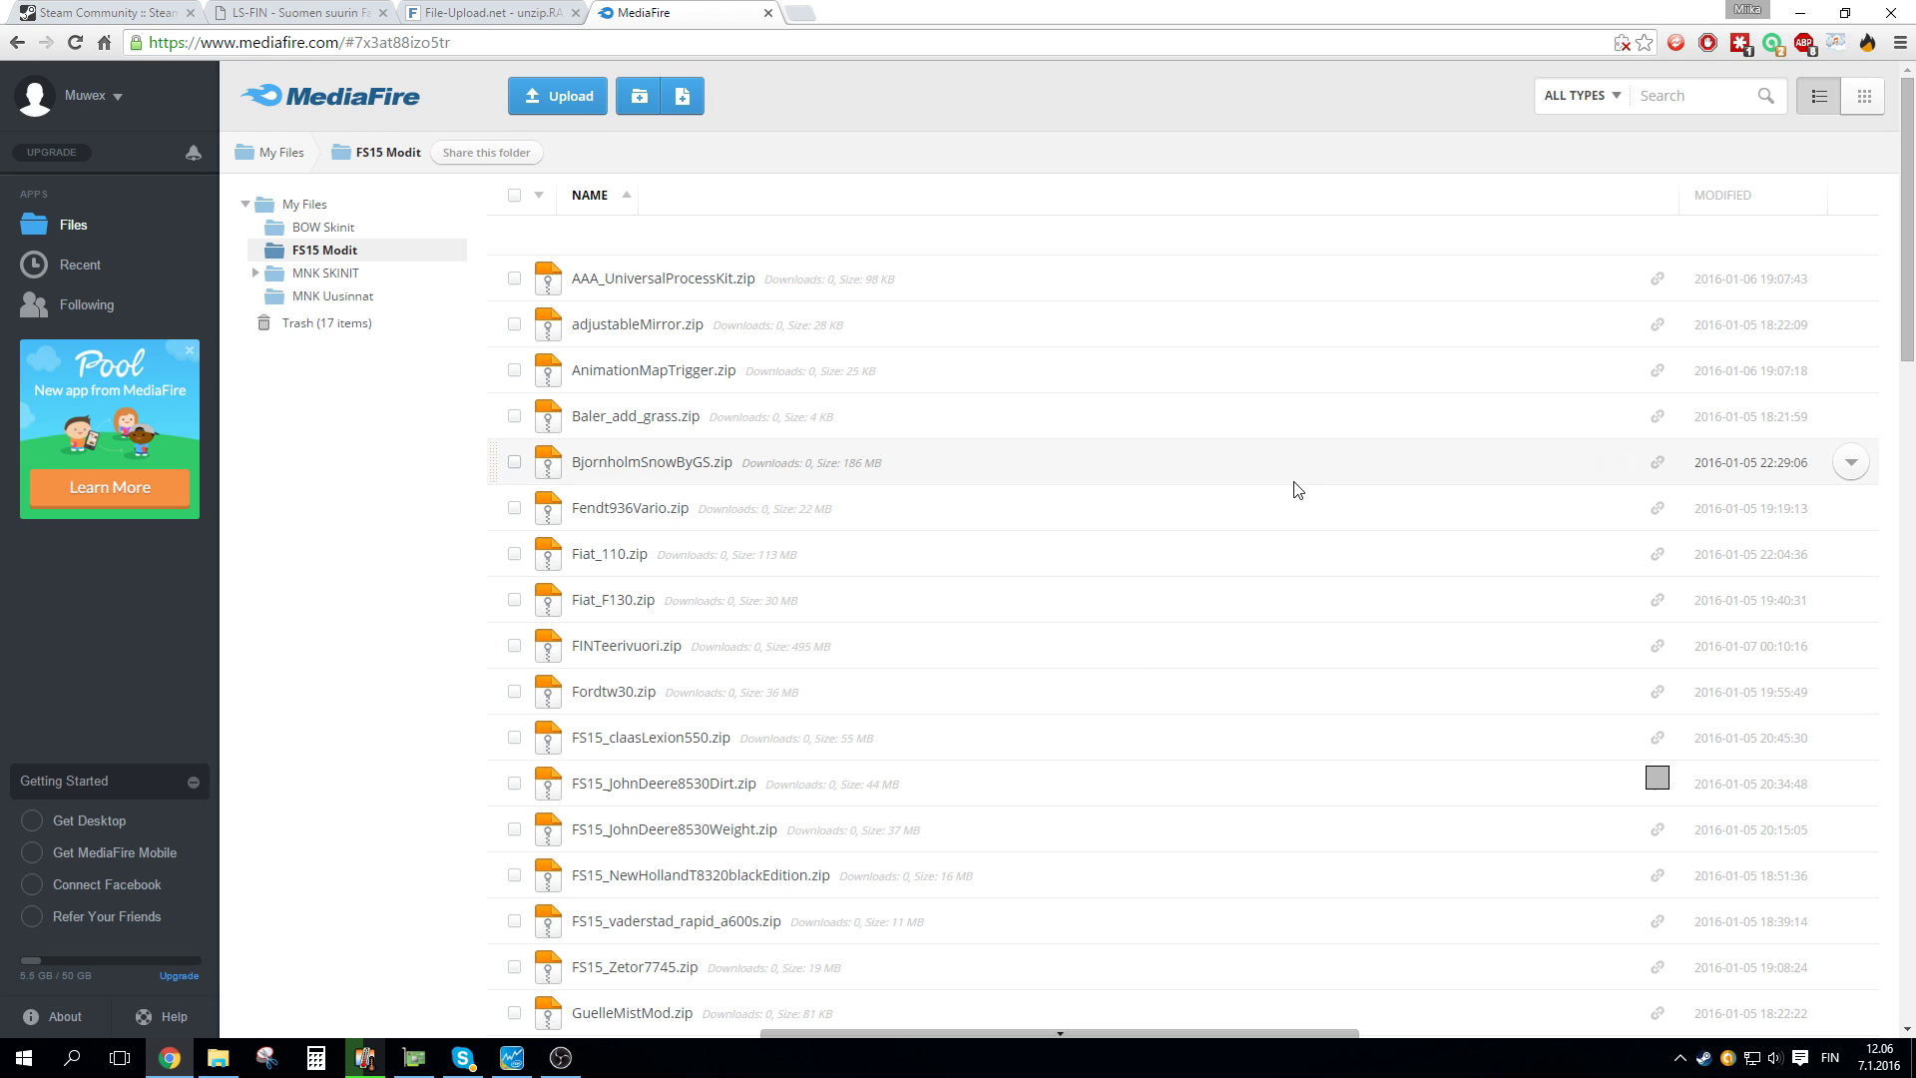
pyautogui.scroll(-20, 1297, 490)
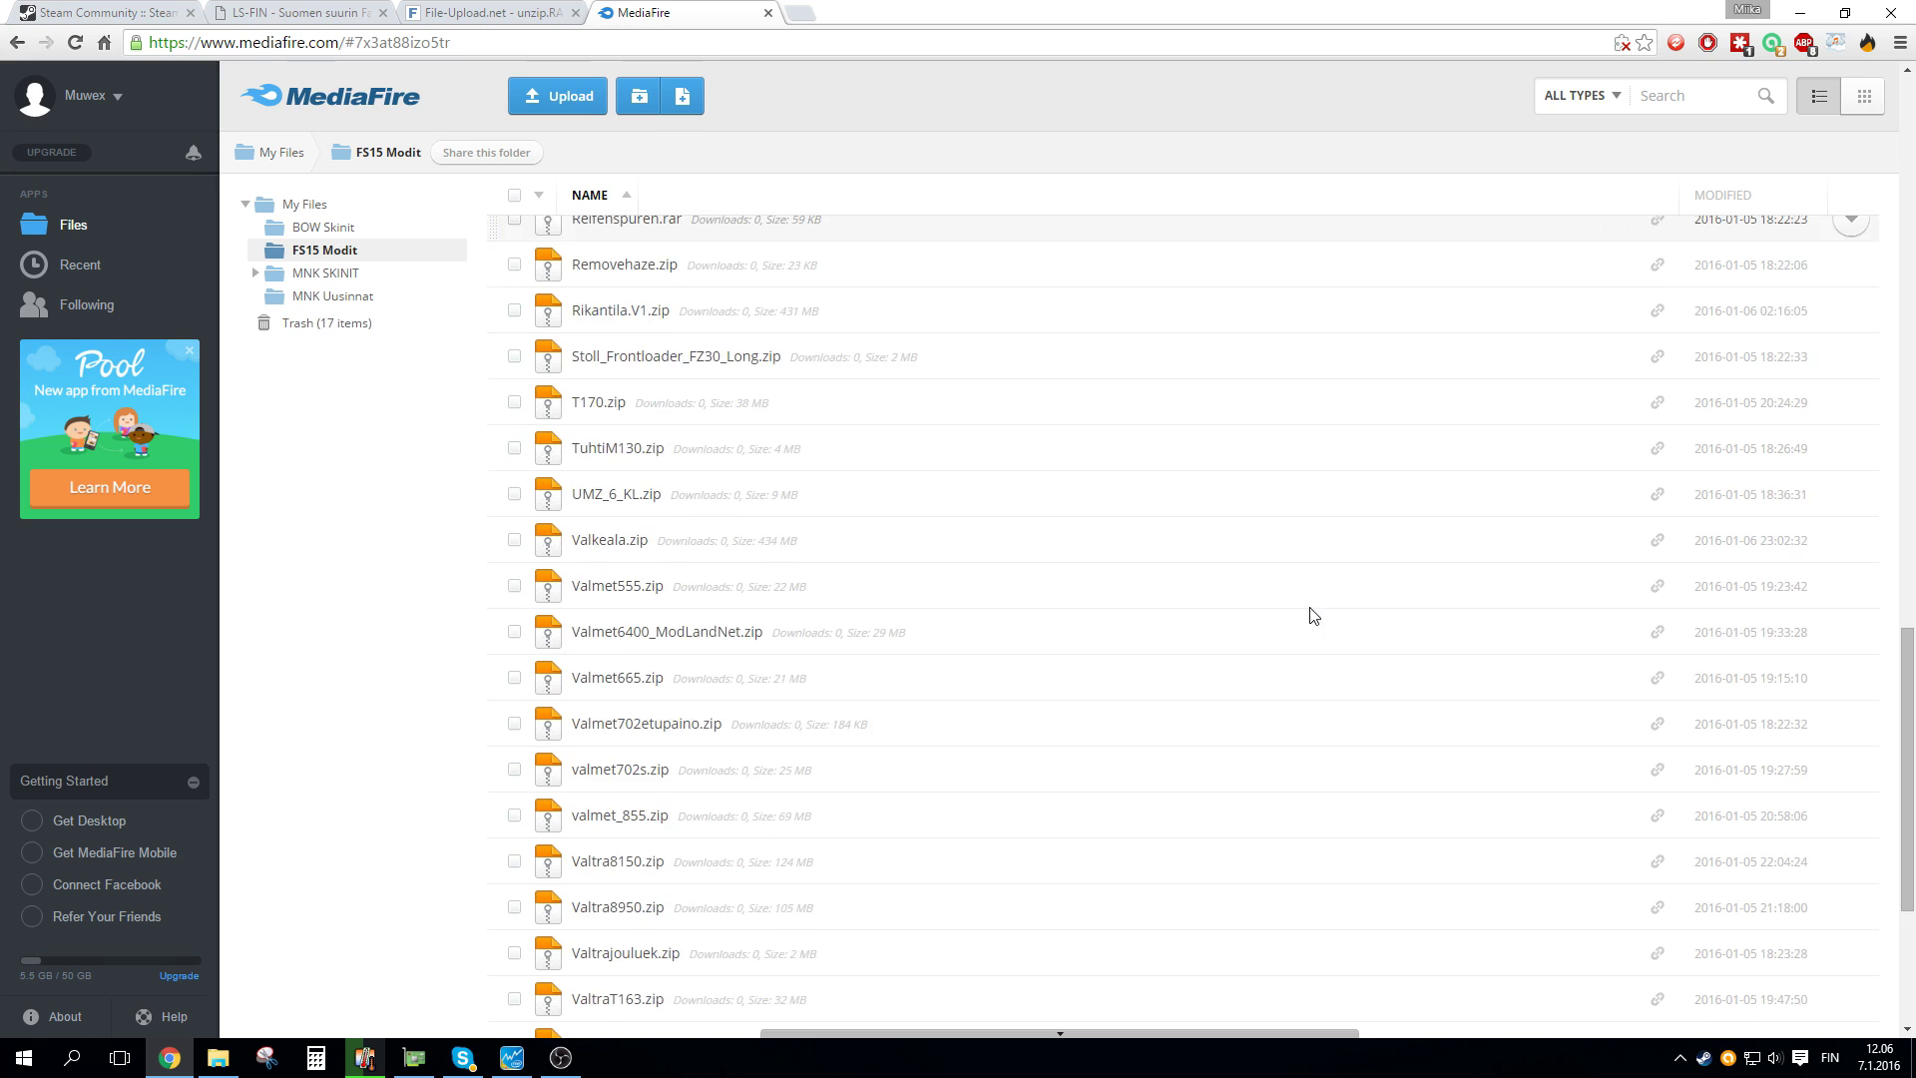
pyautogui.scroll(20, 1310, 612)
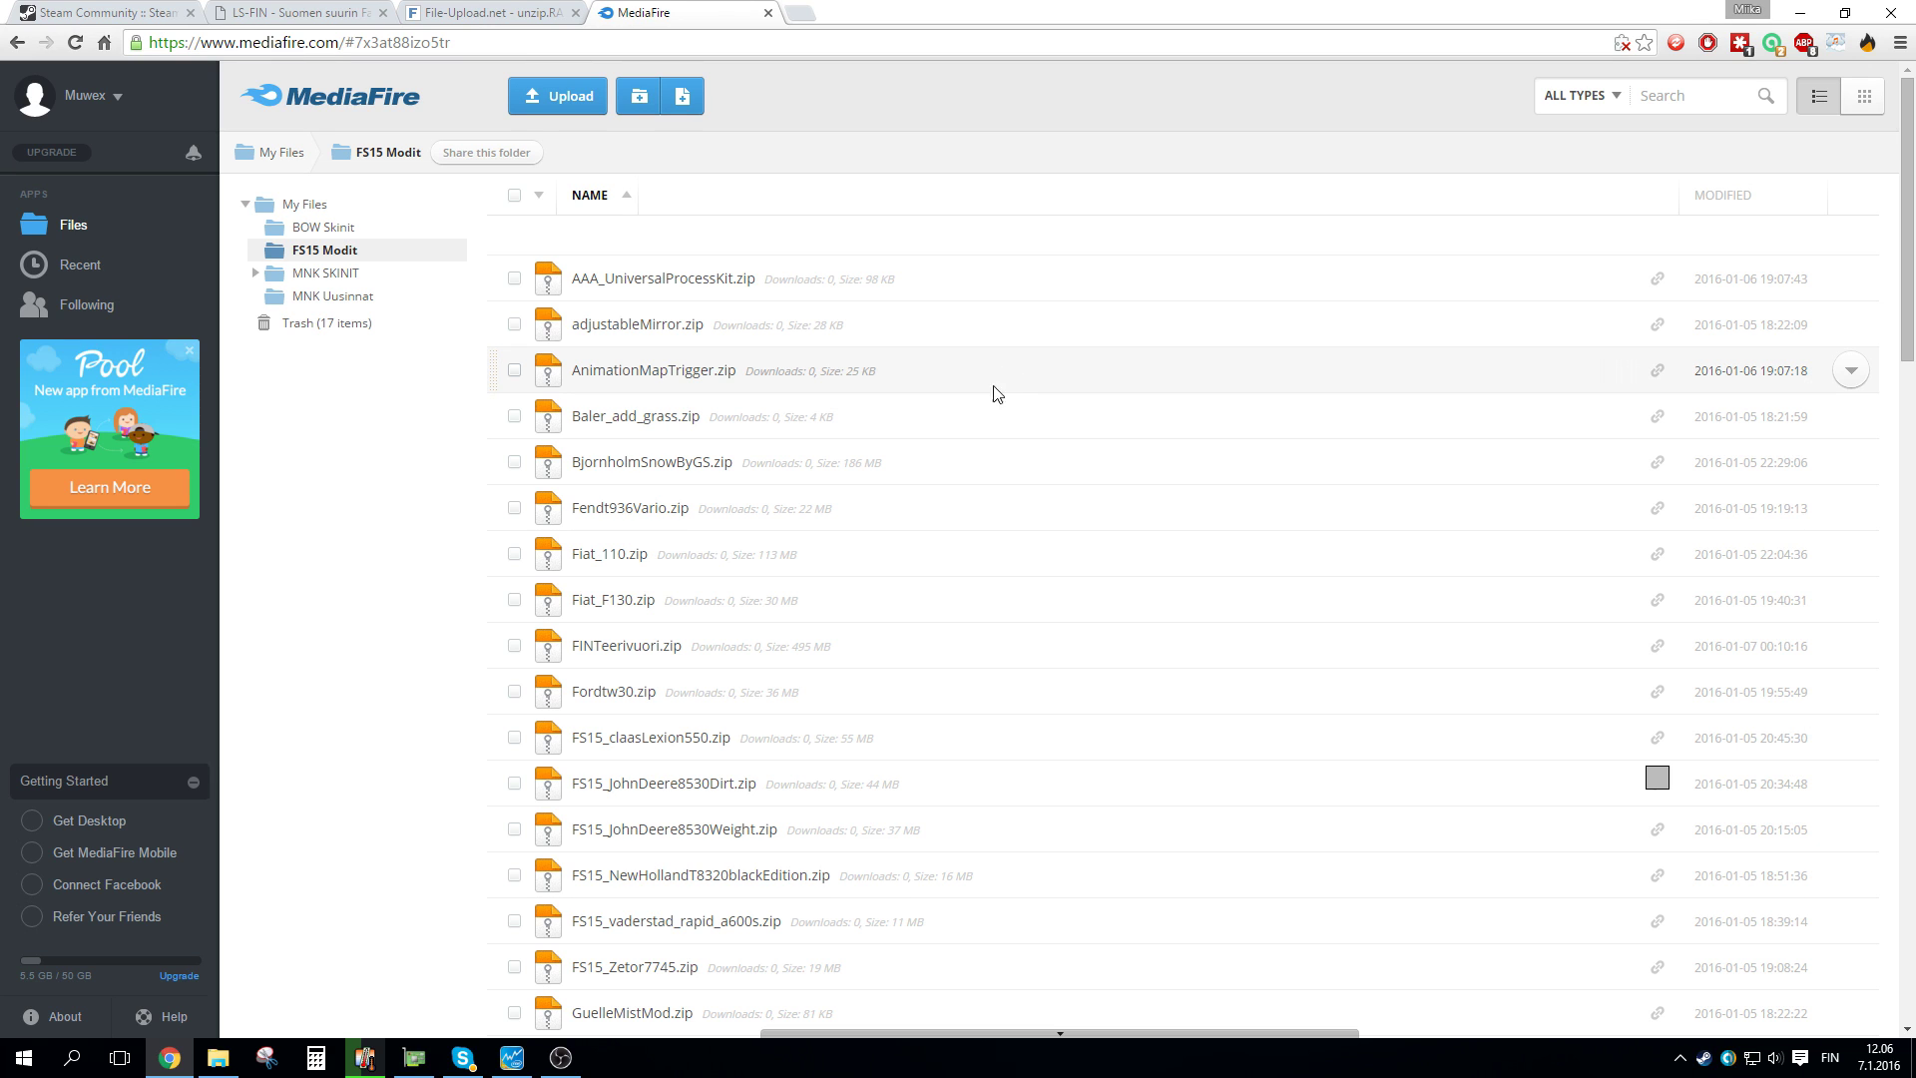
pyautogui.scroll(-15, 998, 504)
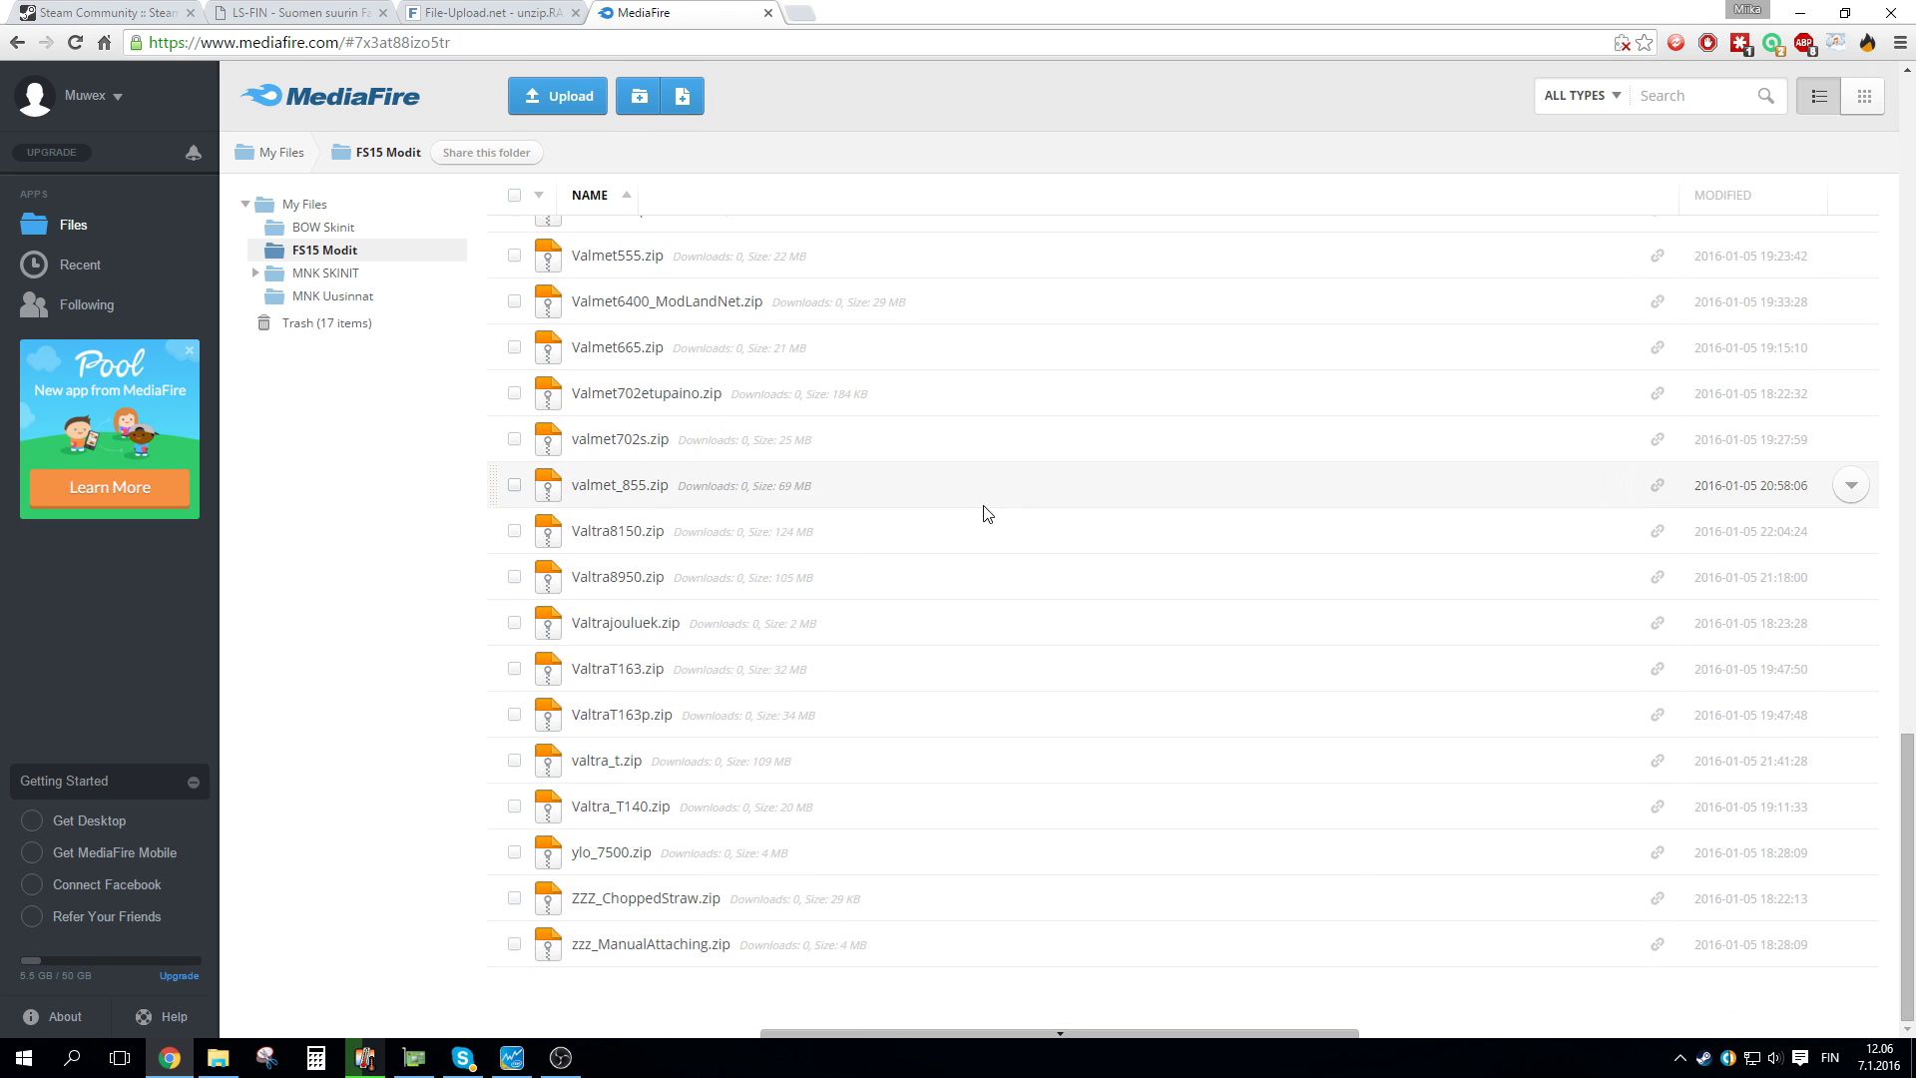
pyautogui.scroll(15, 978, 557)
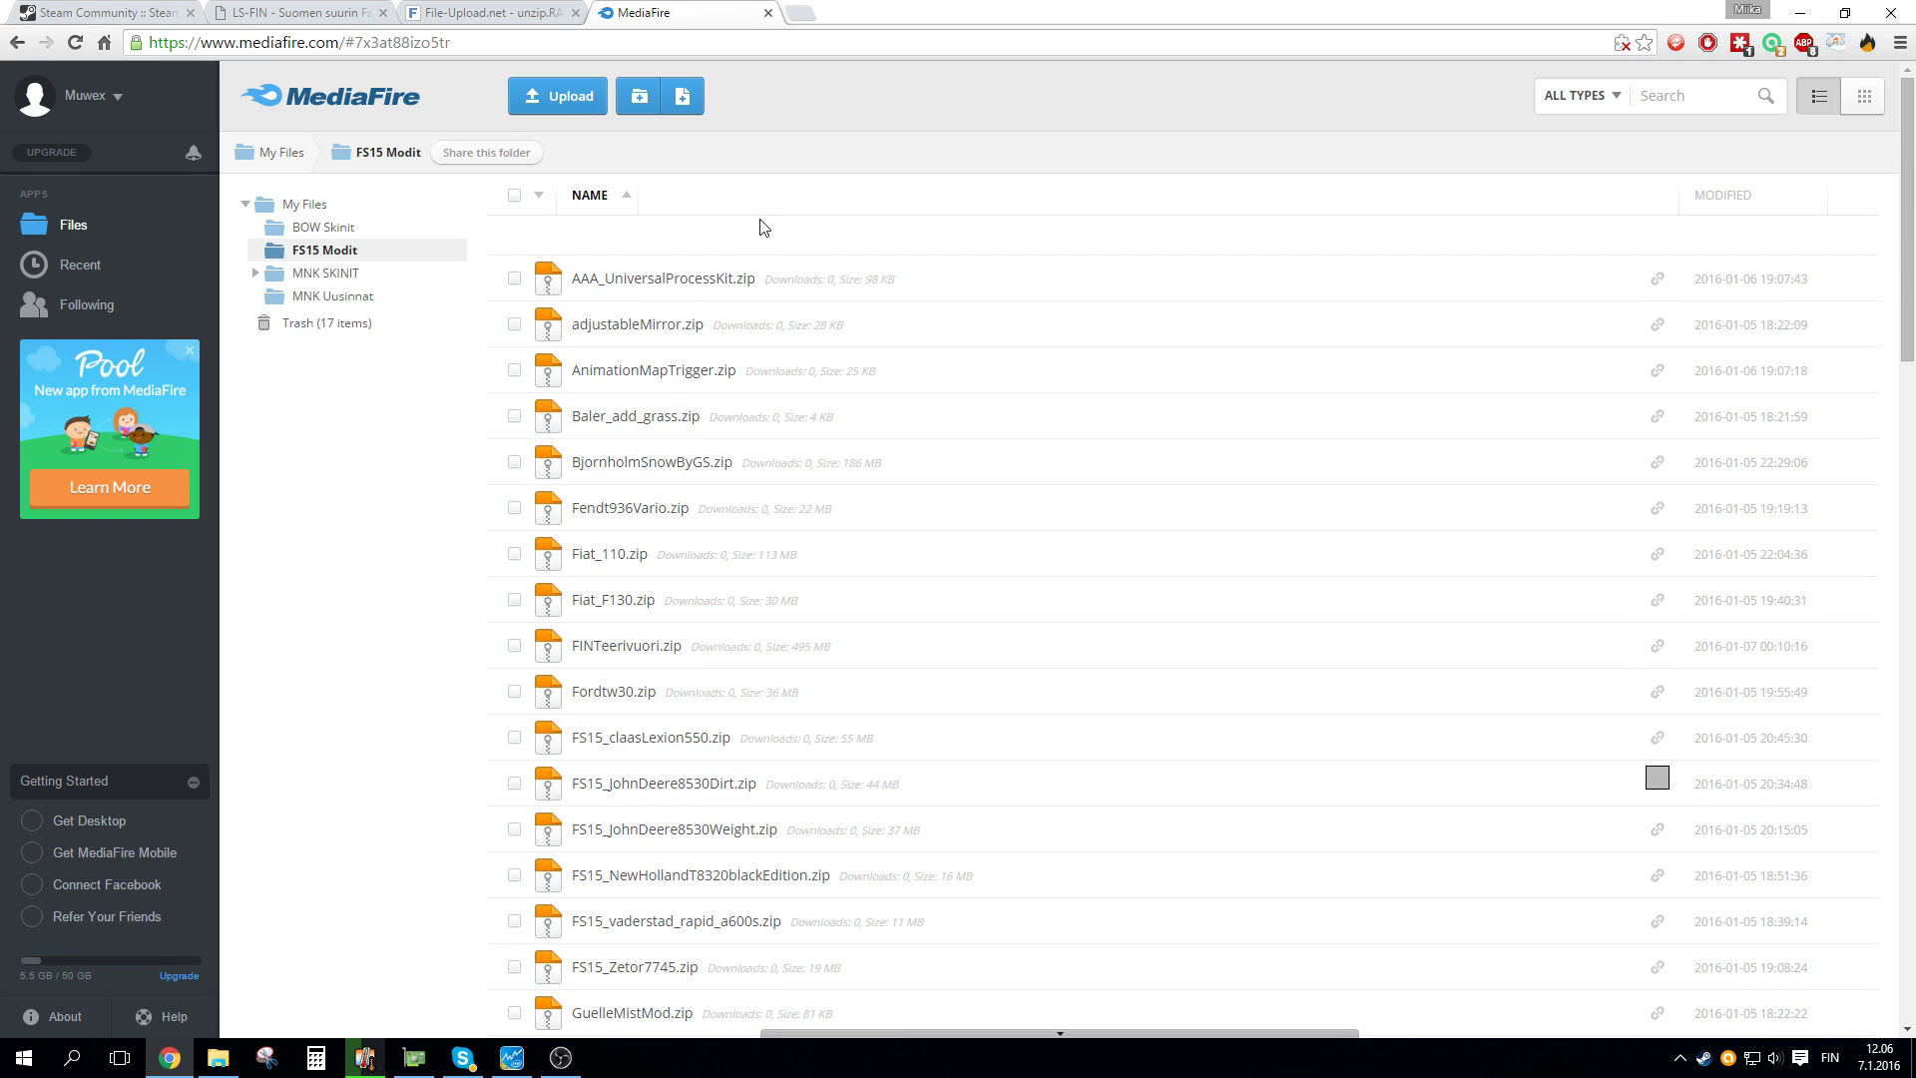
pyautogui.scroll(-15, 841, 719)
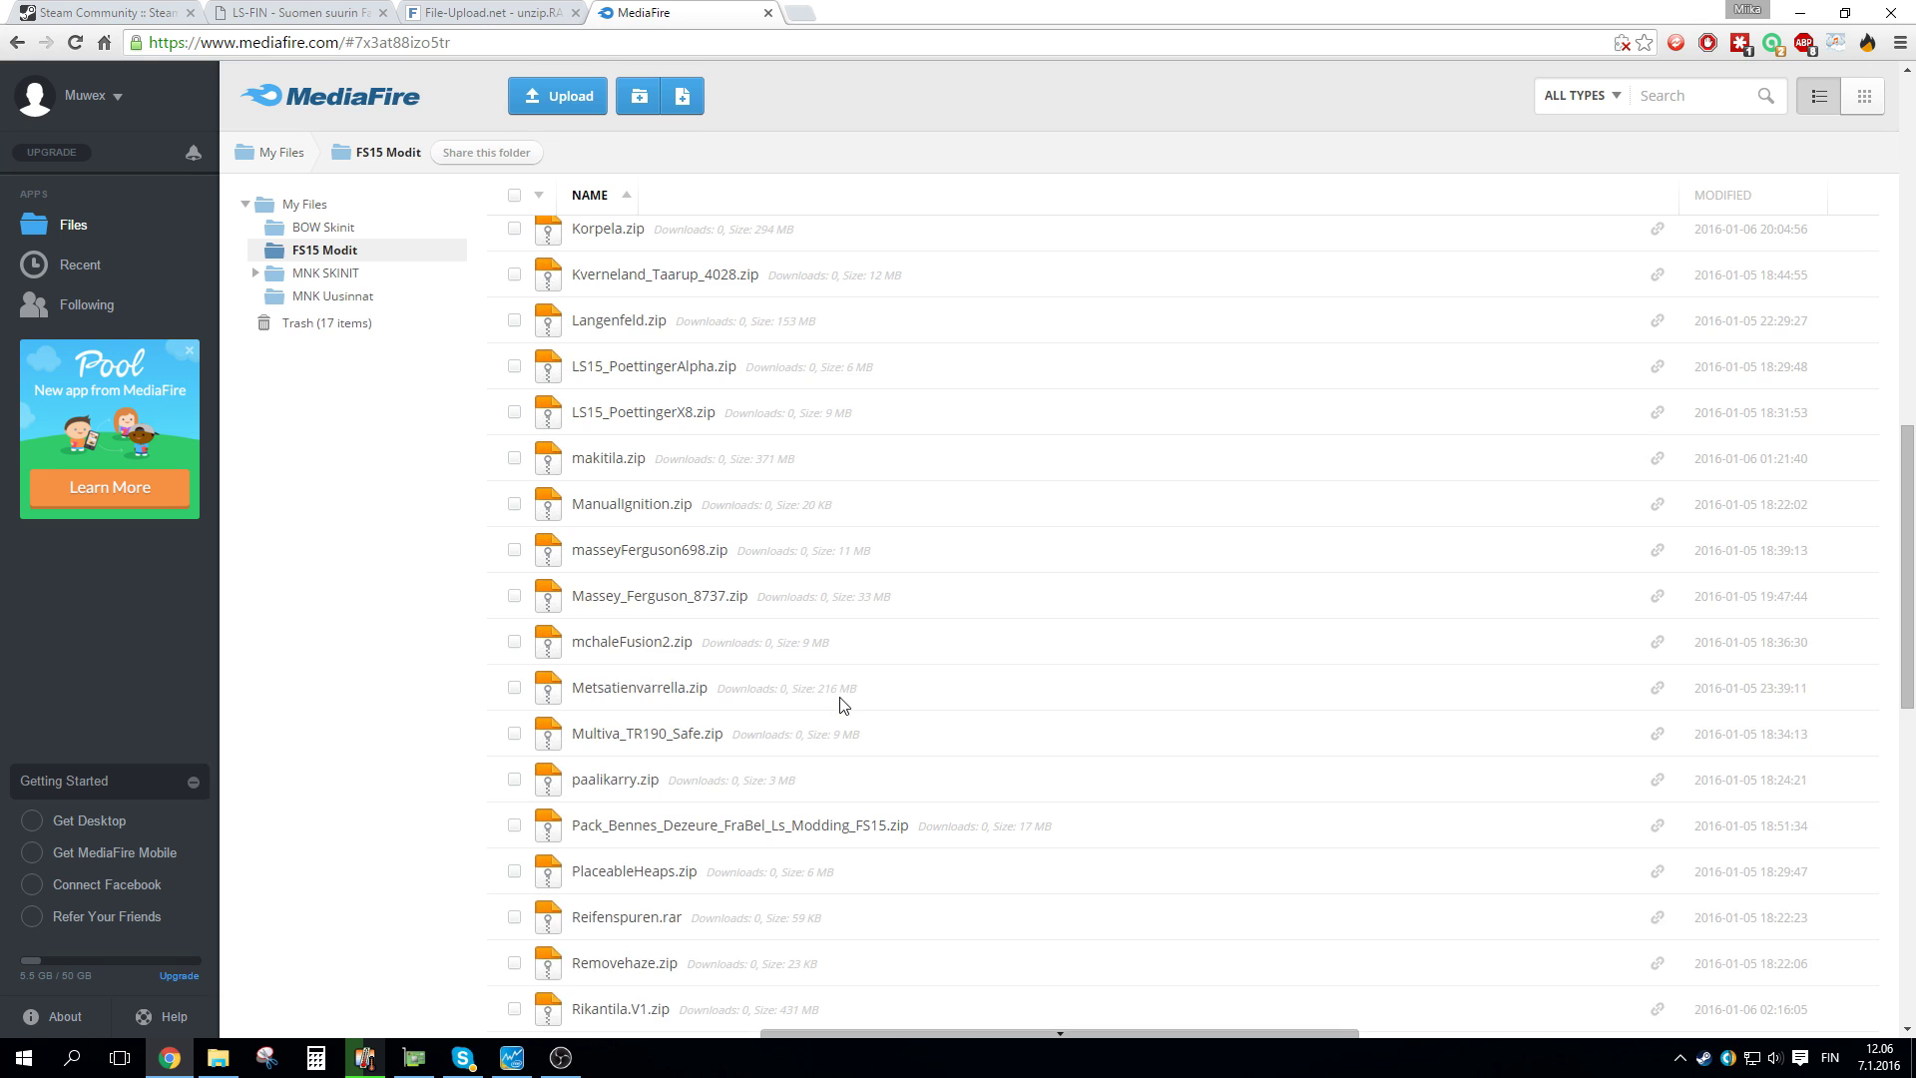
pyautogui.scroll(10, 842, 704)
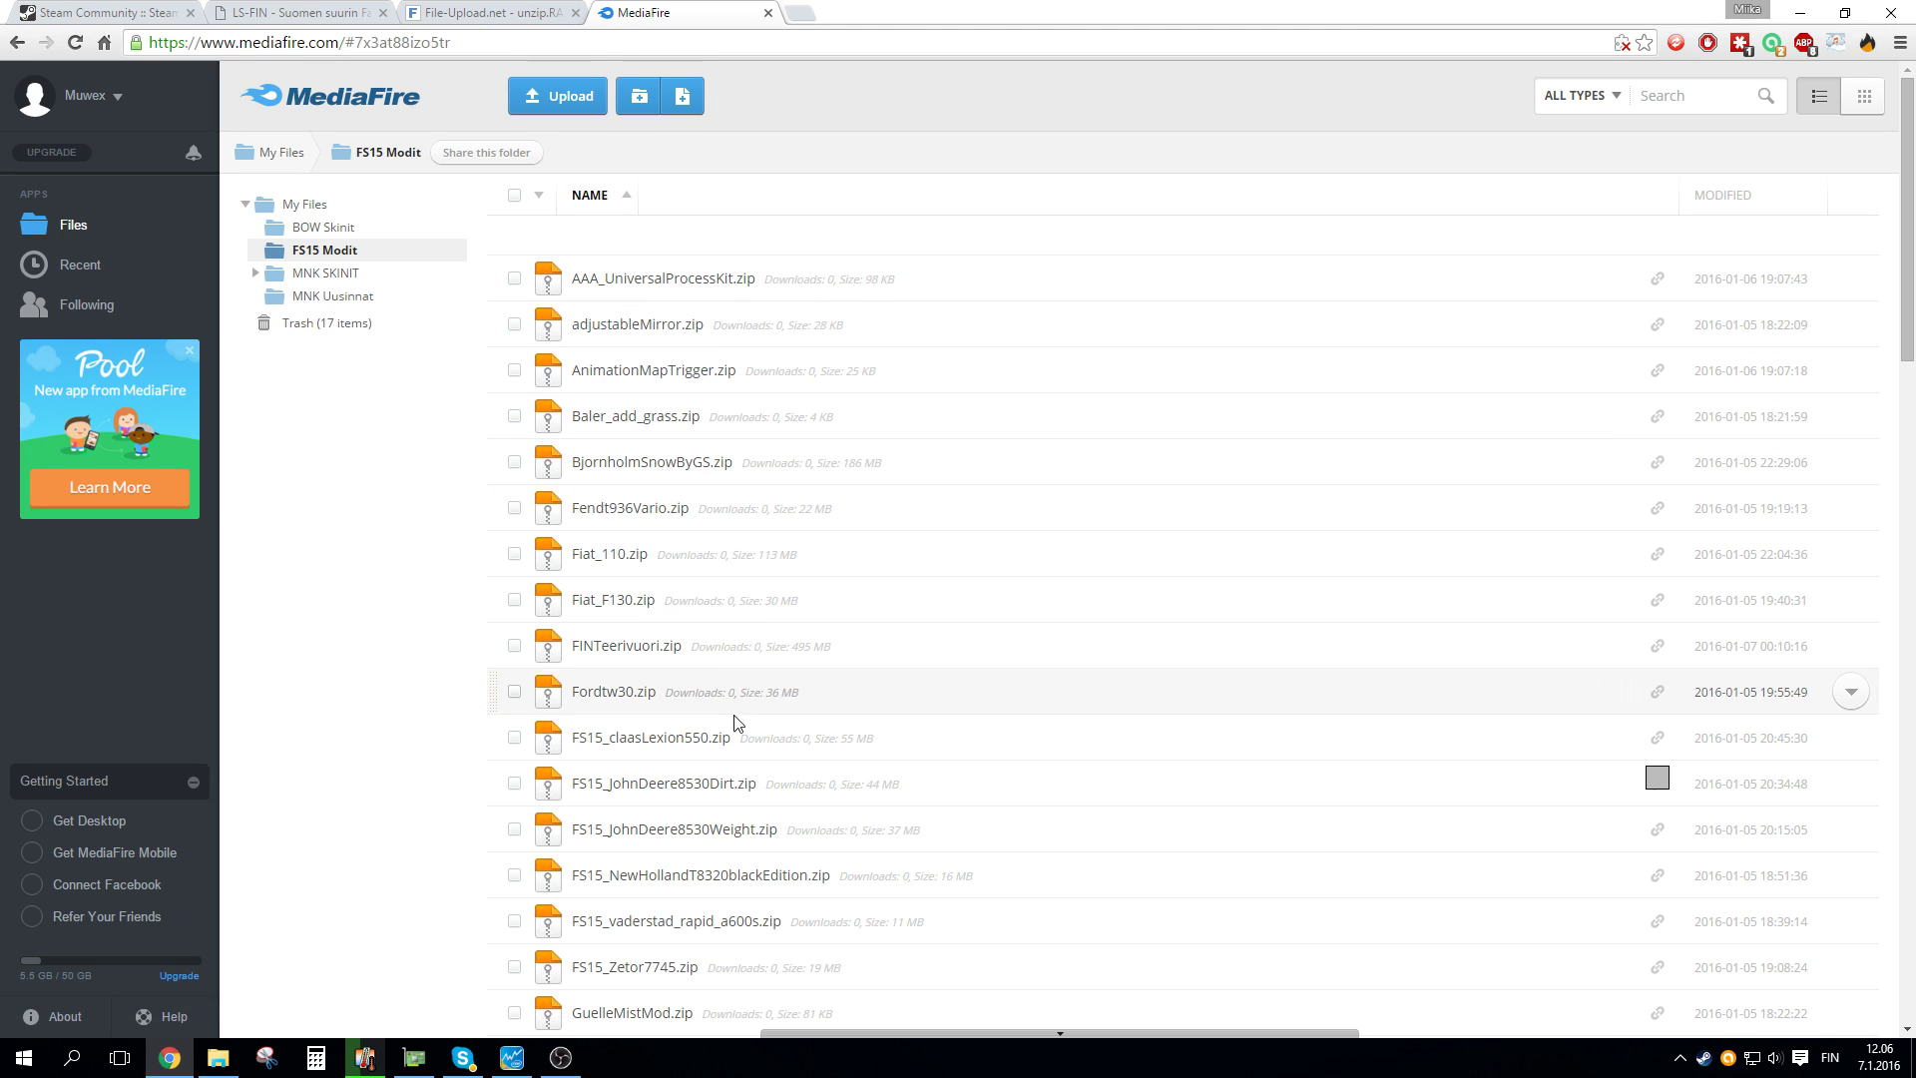
# Download Hankmo90.zip from the FS15 Modit folder through its MediaFire download page.
pyautogui.scroll(-2, 556, 827)
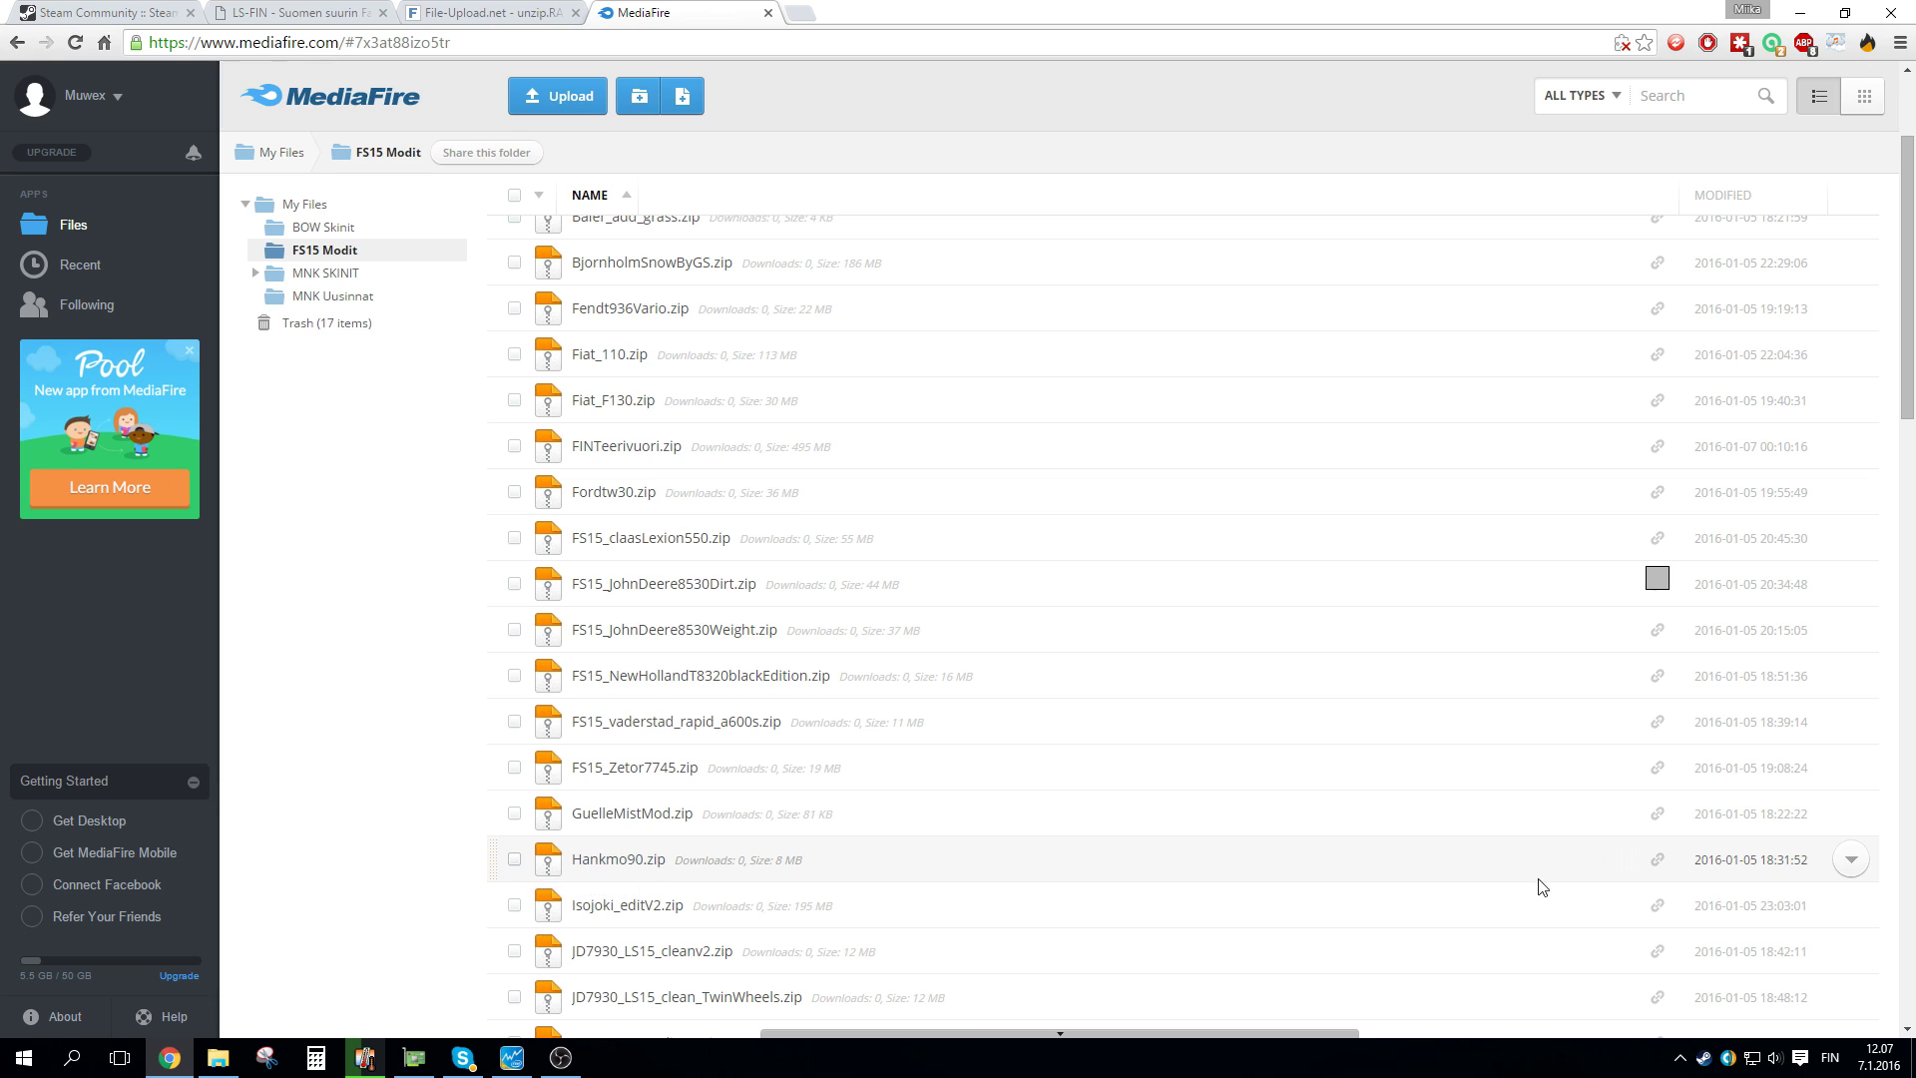
pyautogui.click(514, 861)
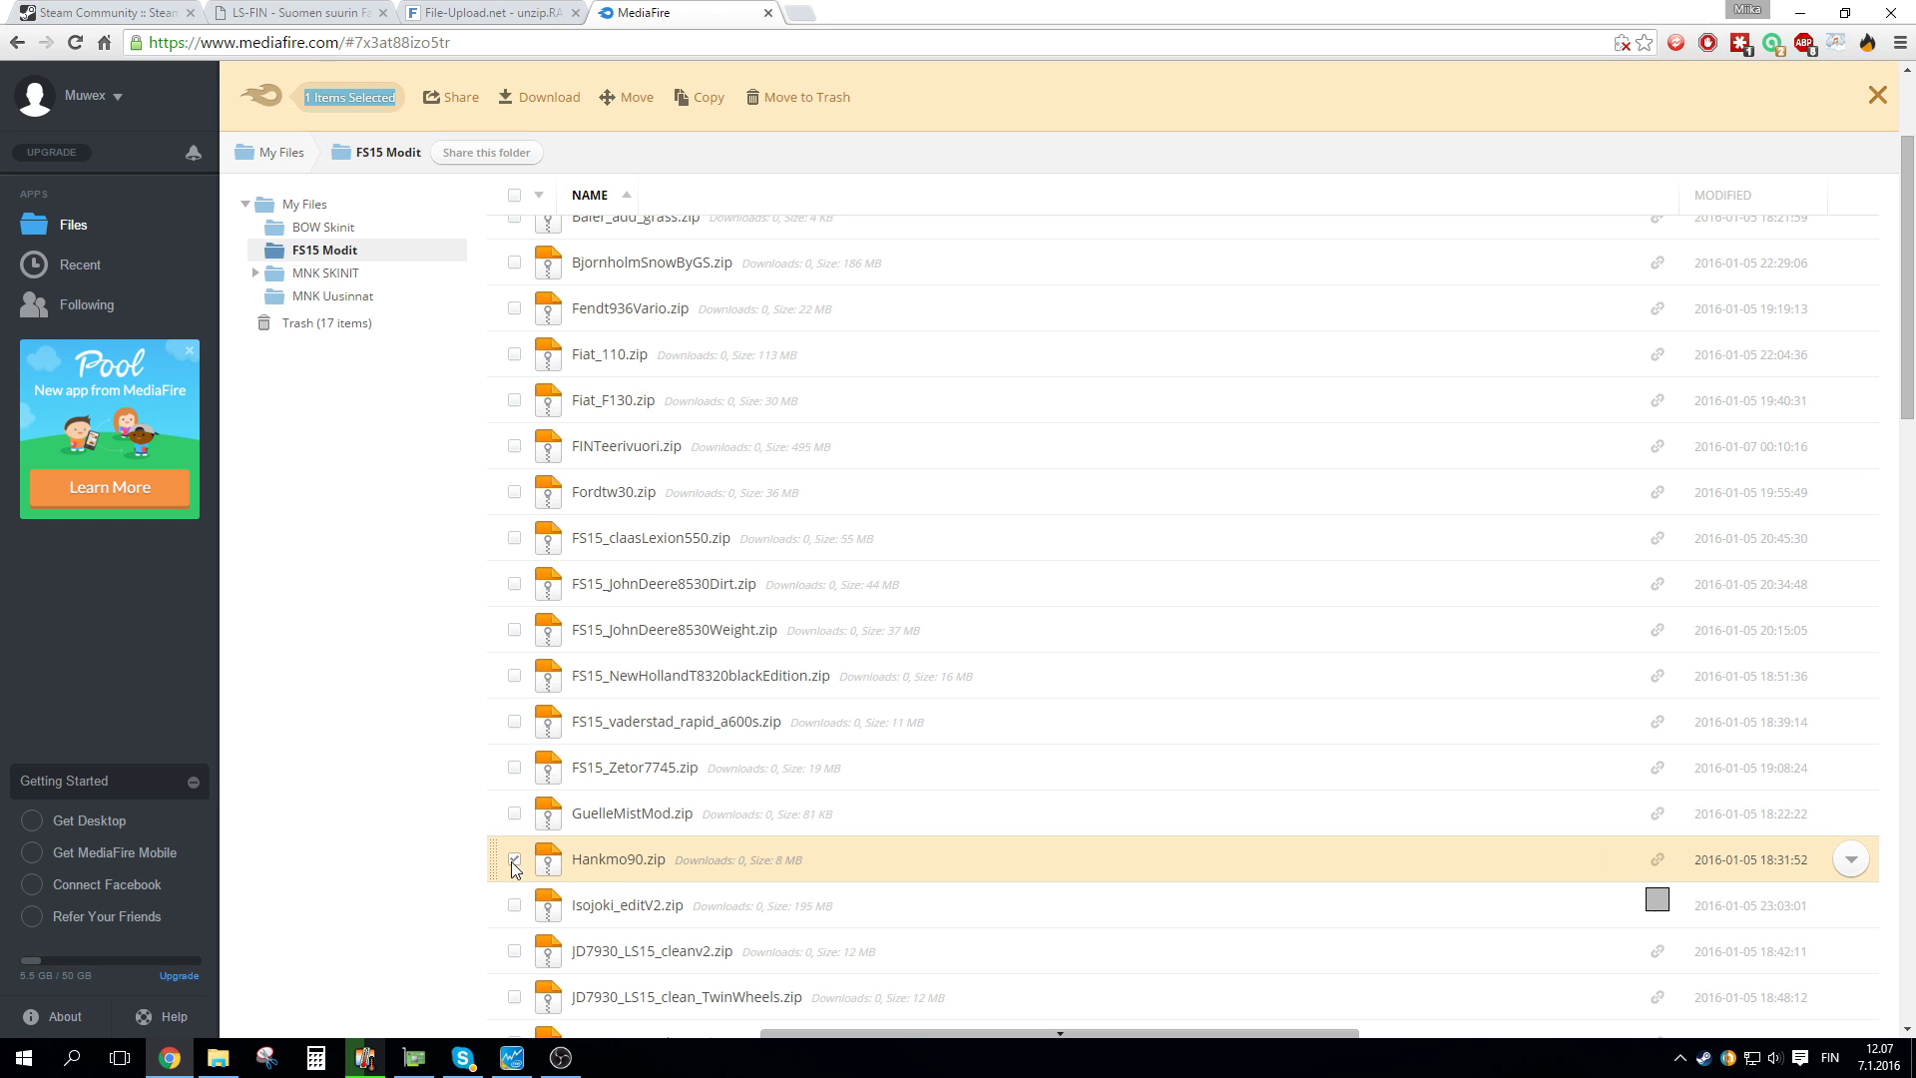
pyautogui.click(551, 100)
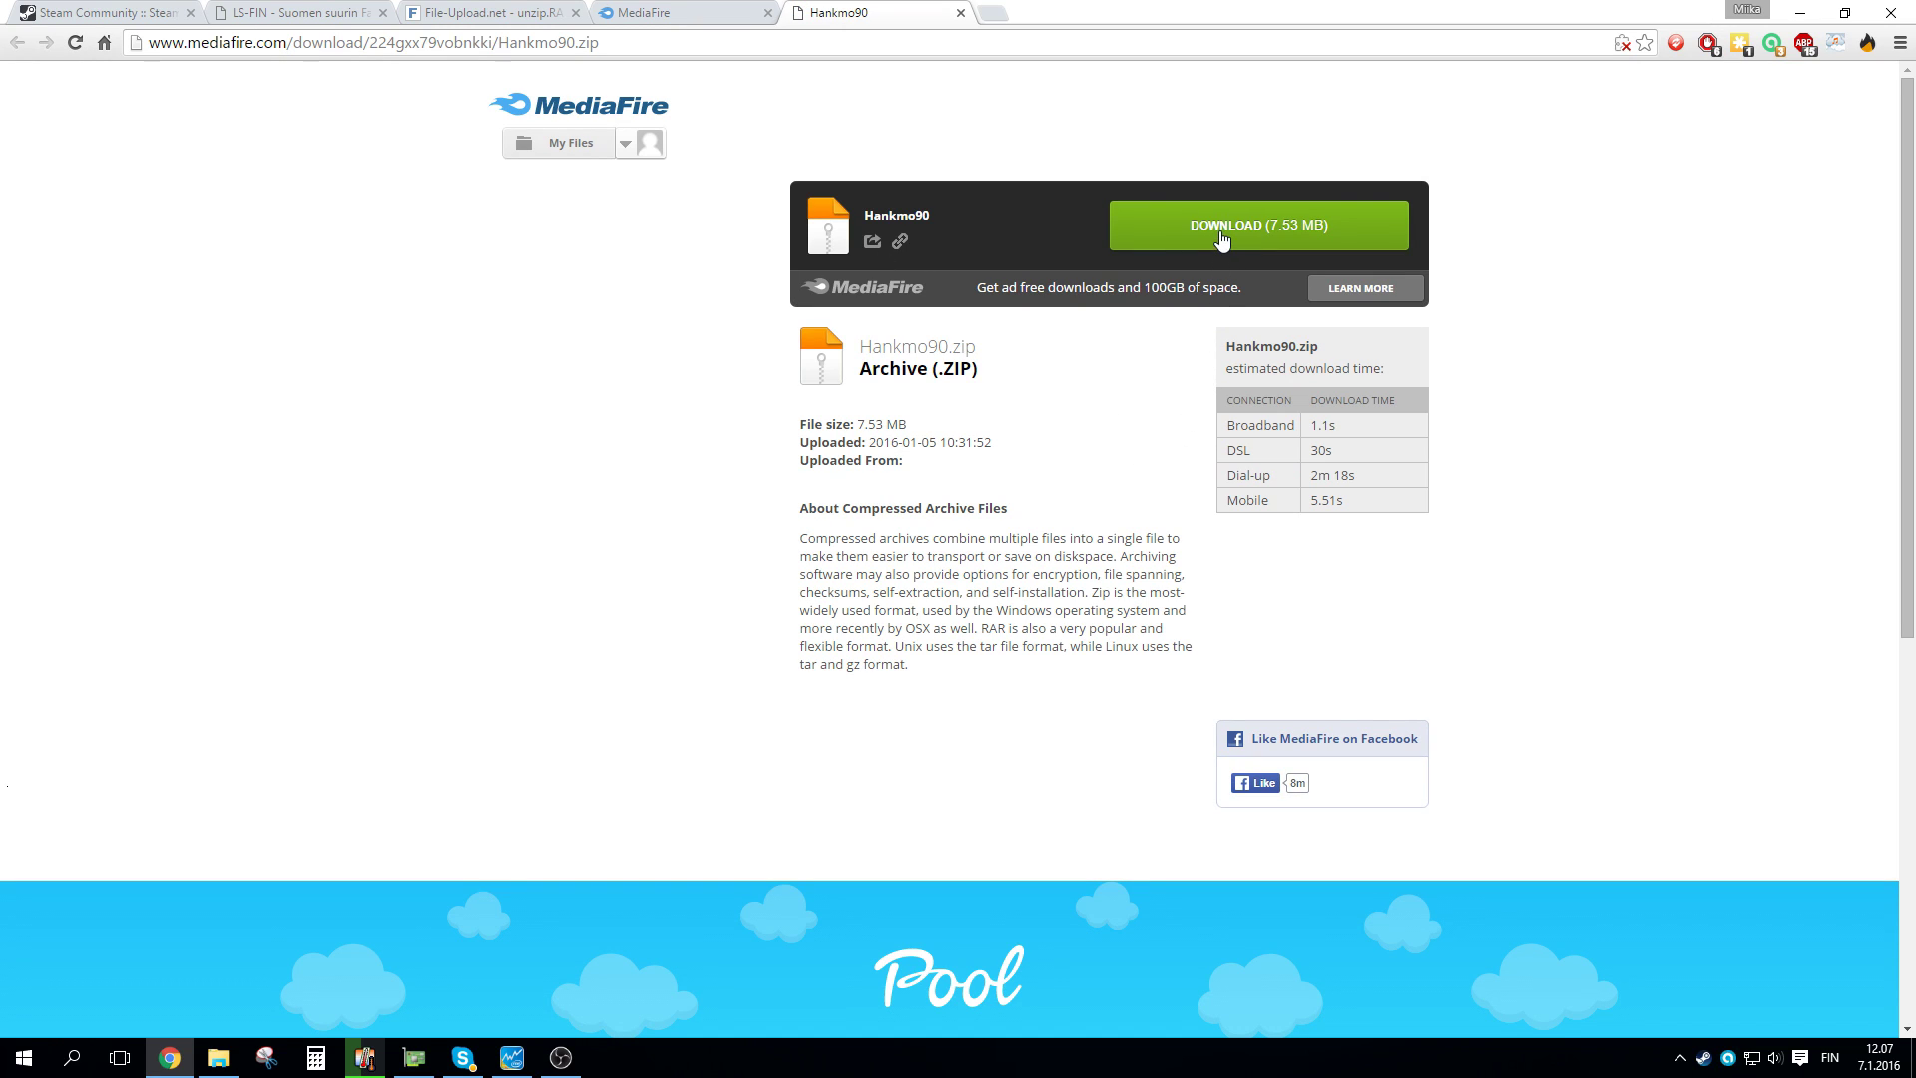
pyautogui.click(1221, 240)
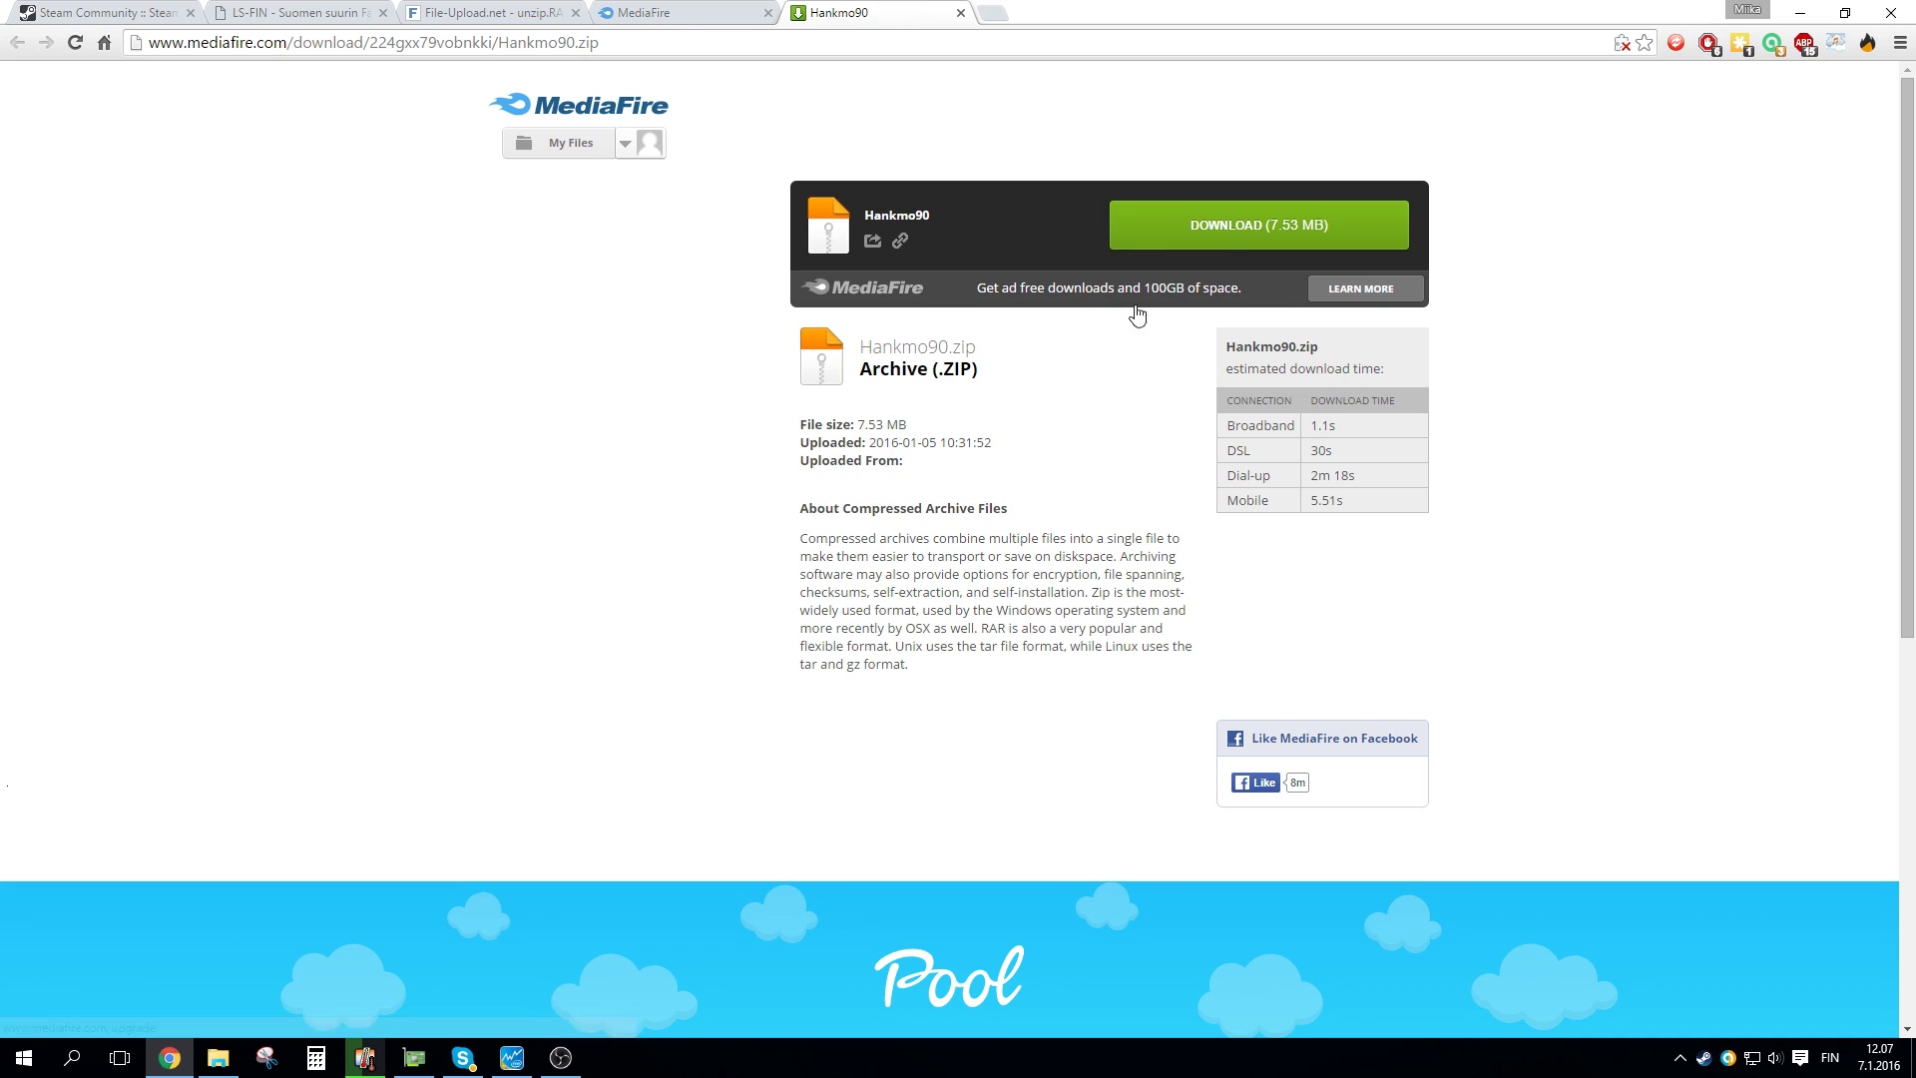
pyautogui.click(1257, 250)
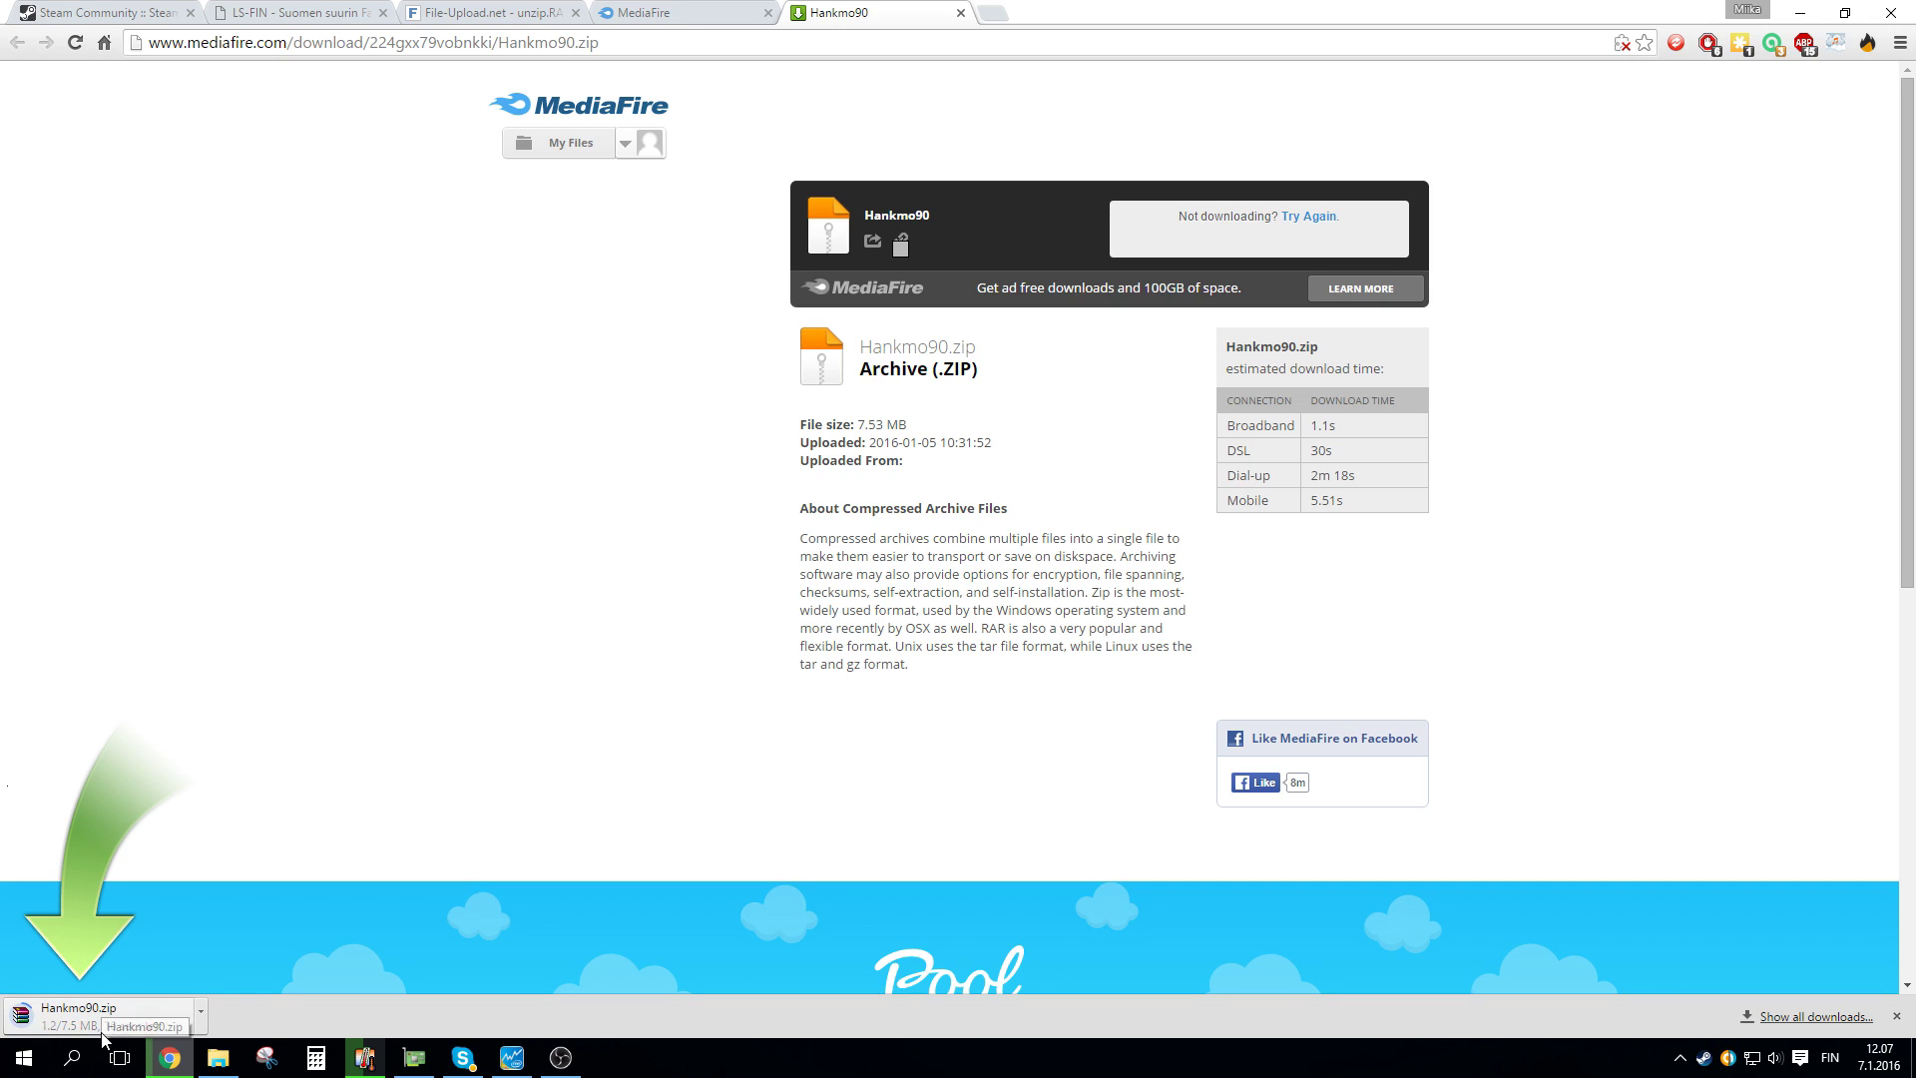
# Show the downloaded Hankmo90.zip in its folder and arrange that window alongside the mods folder window.
pyautogui.rightClick(140, 1032)
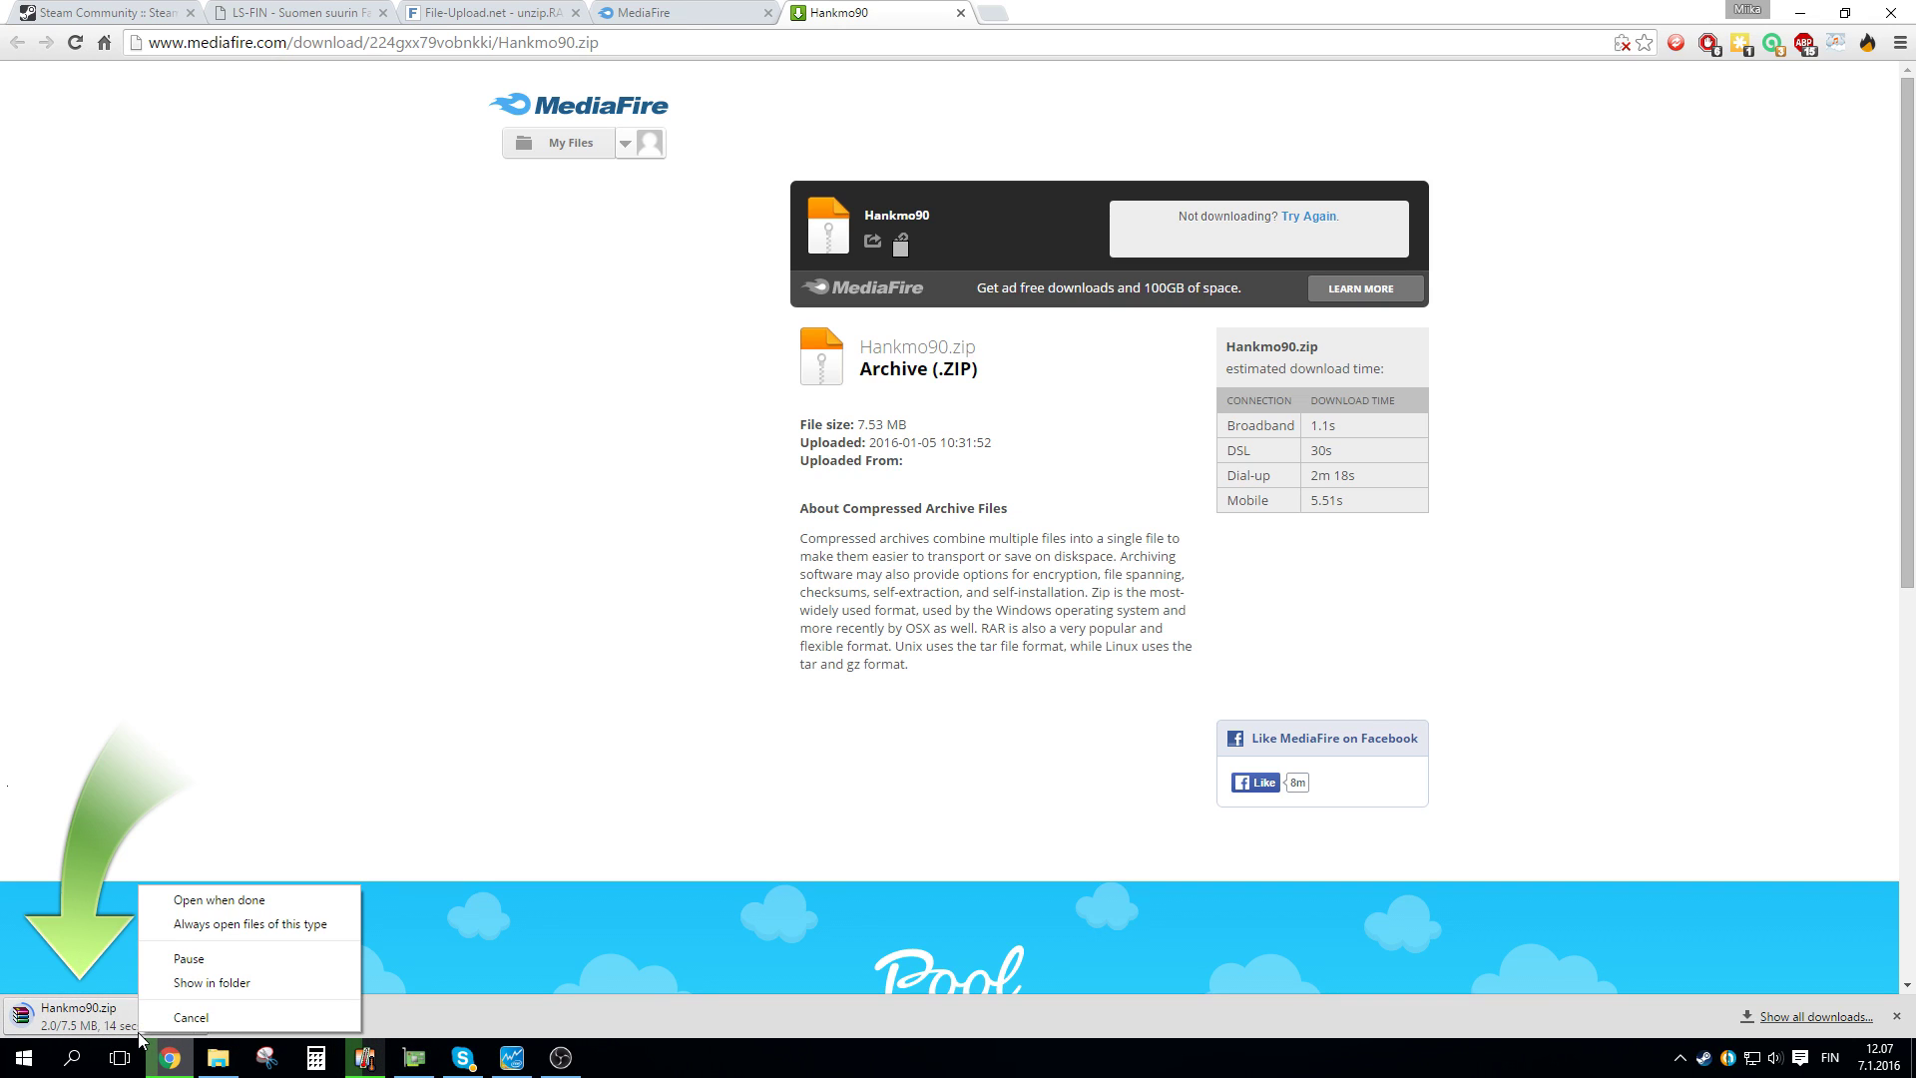
pyautogui.click(211, 983)
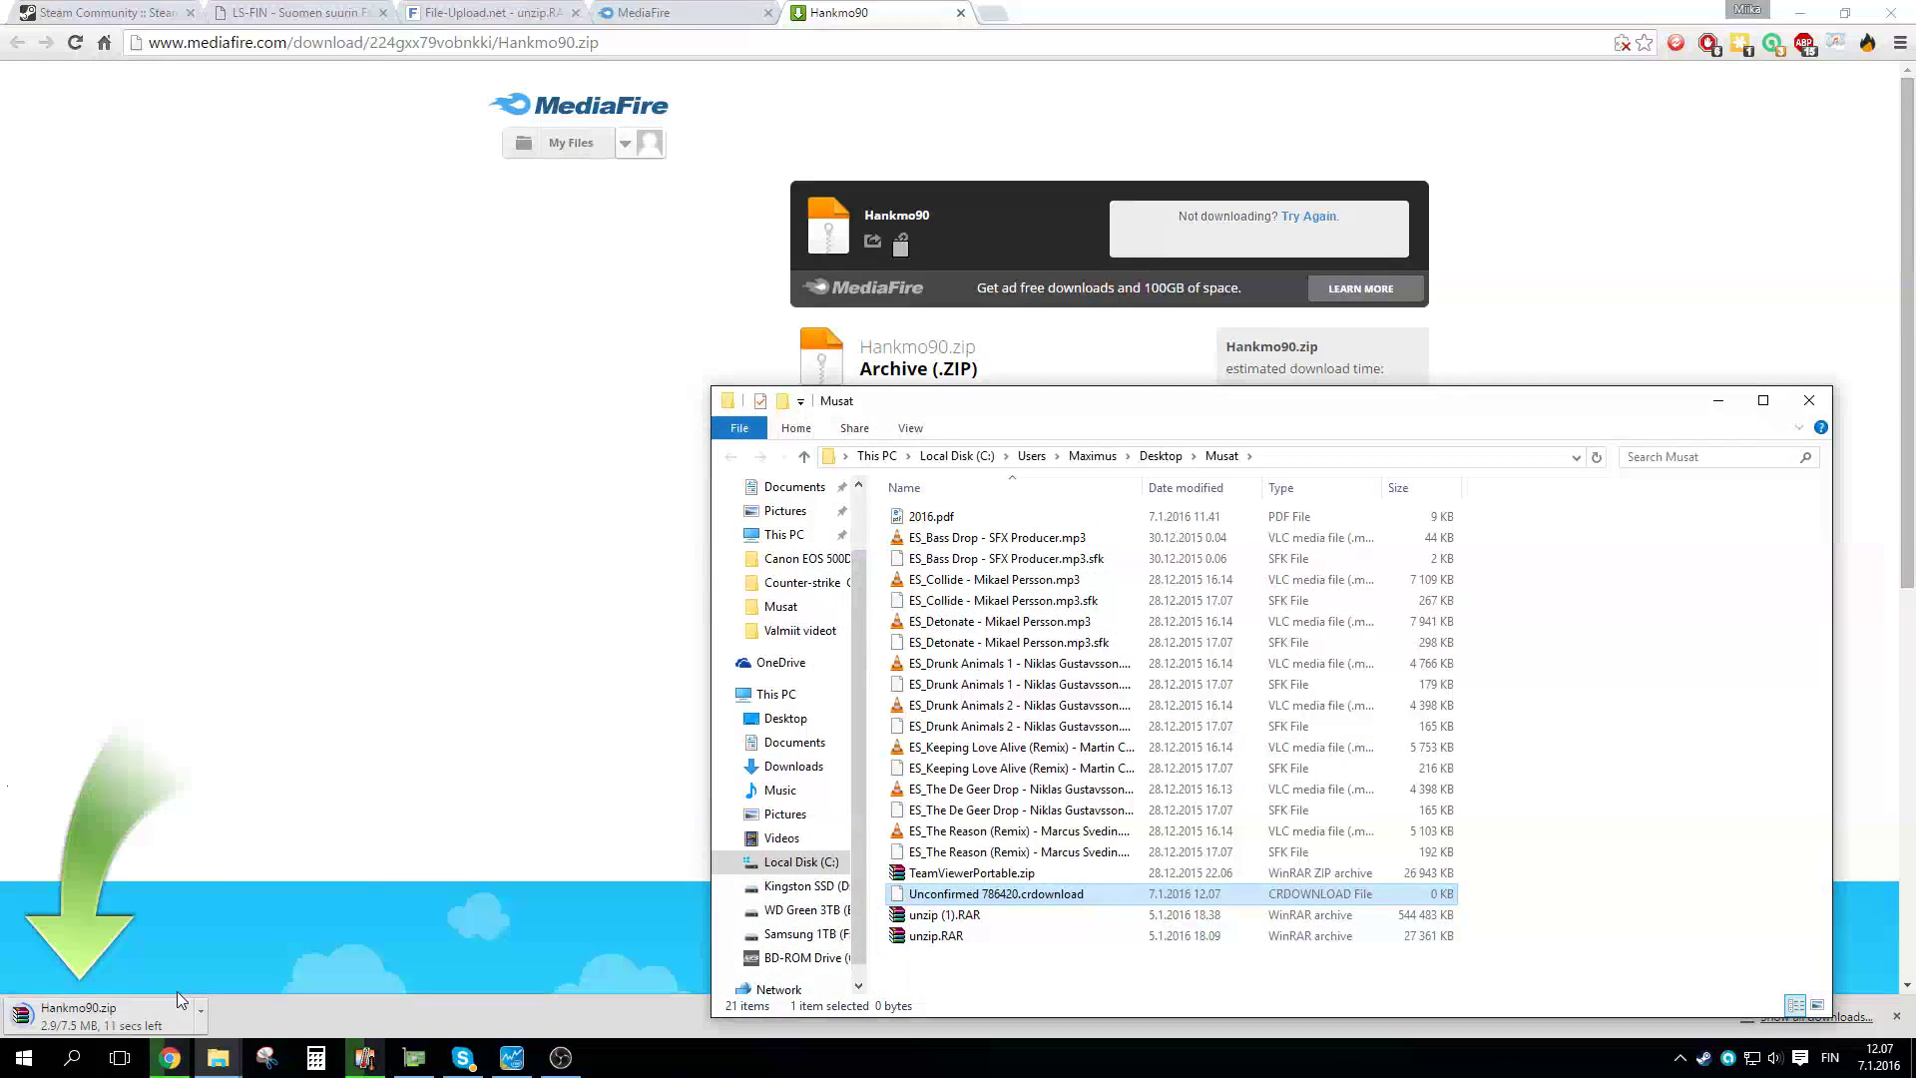
pyautogui.moveTo(1093, 413); pyautogui.dragTo(407, 293)
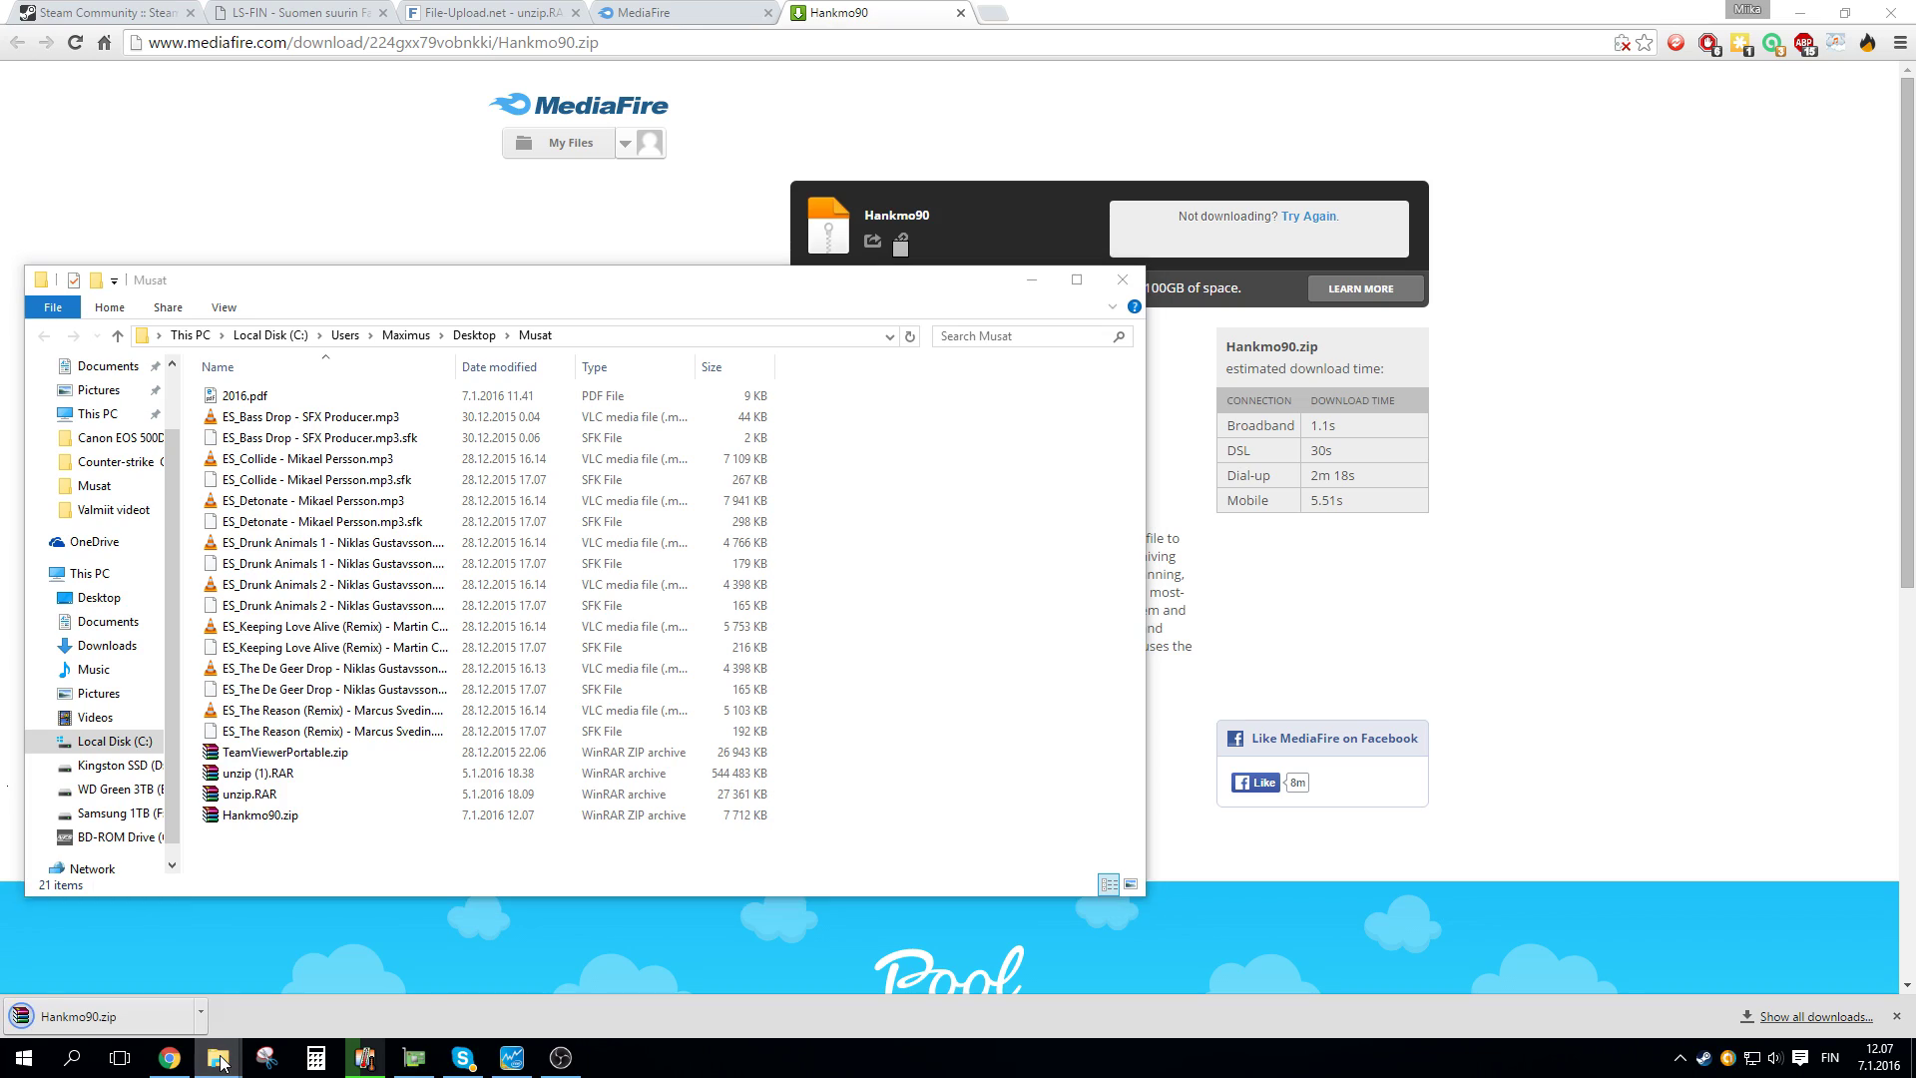
pyautogui.moveTo(224, 1064)
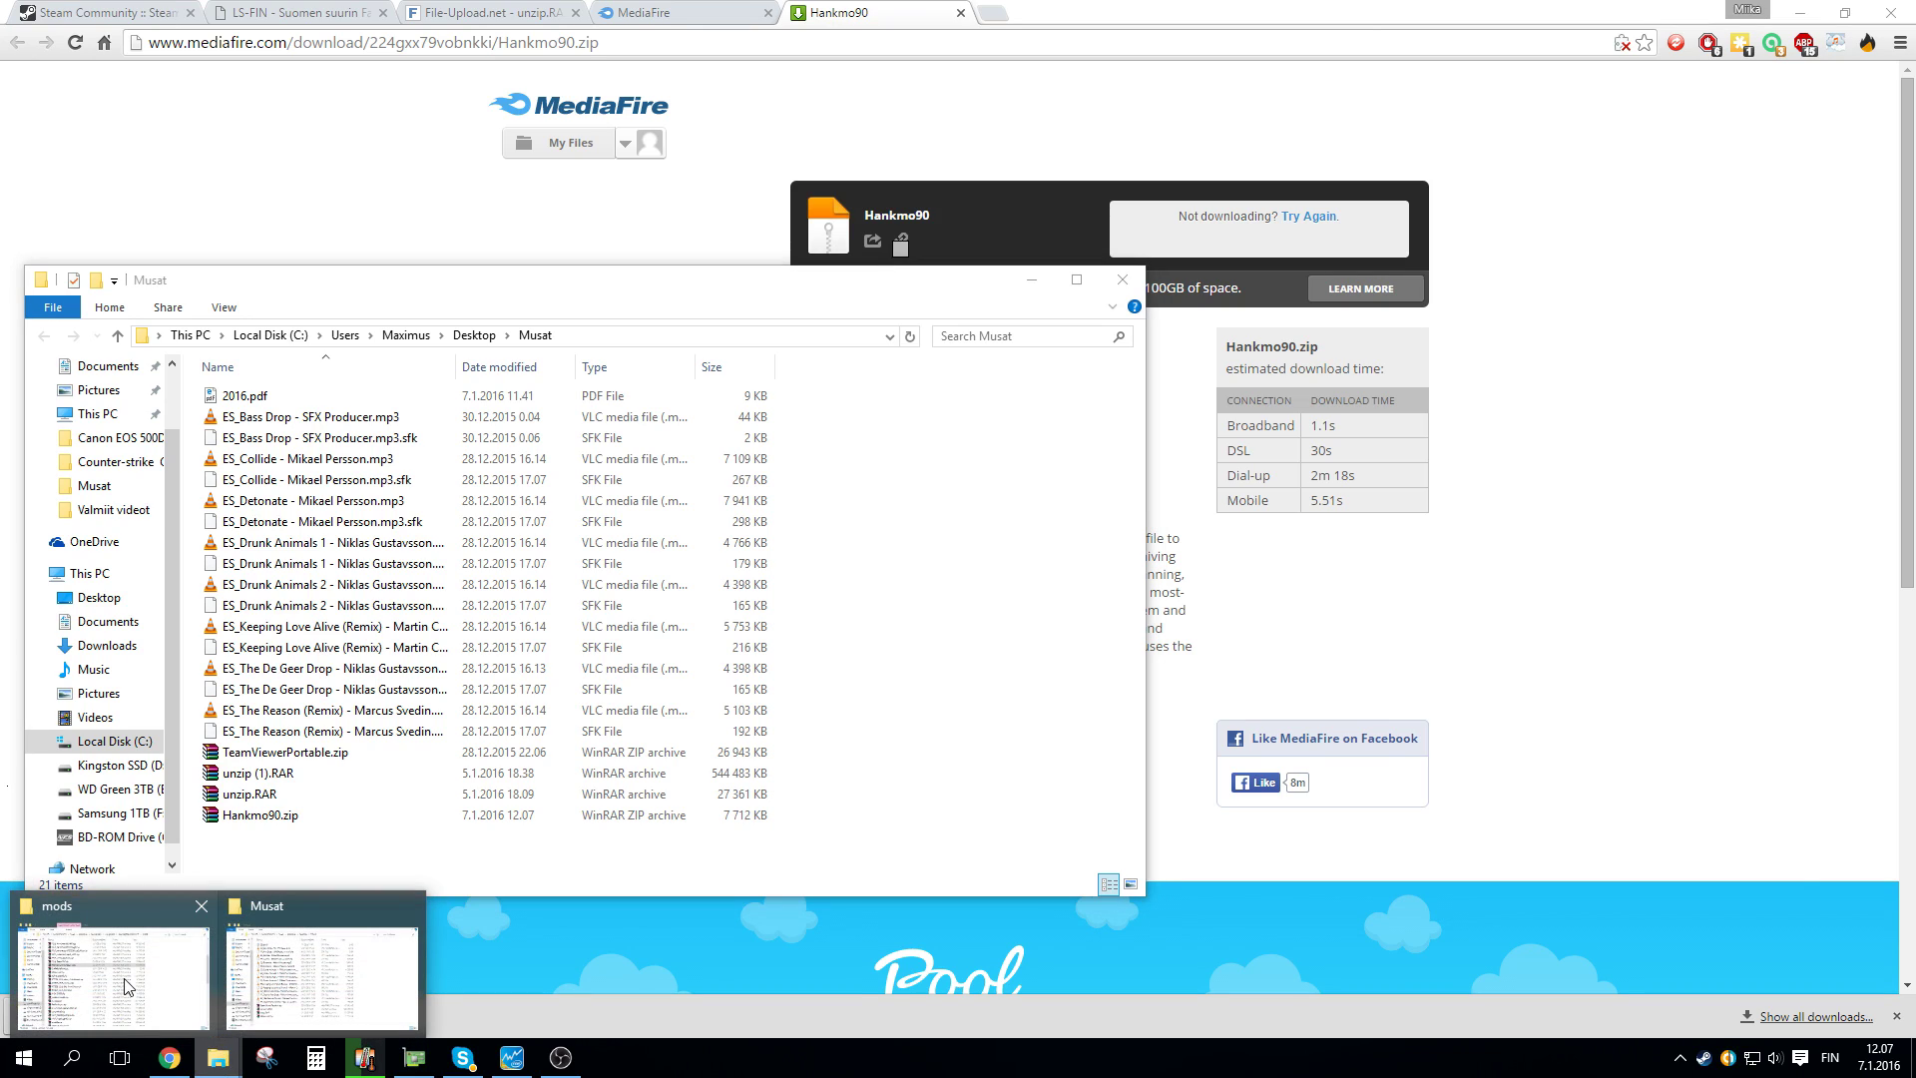
pyautogui.click(126, 986)
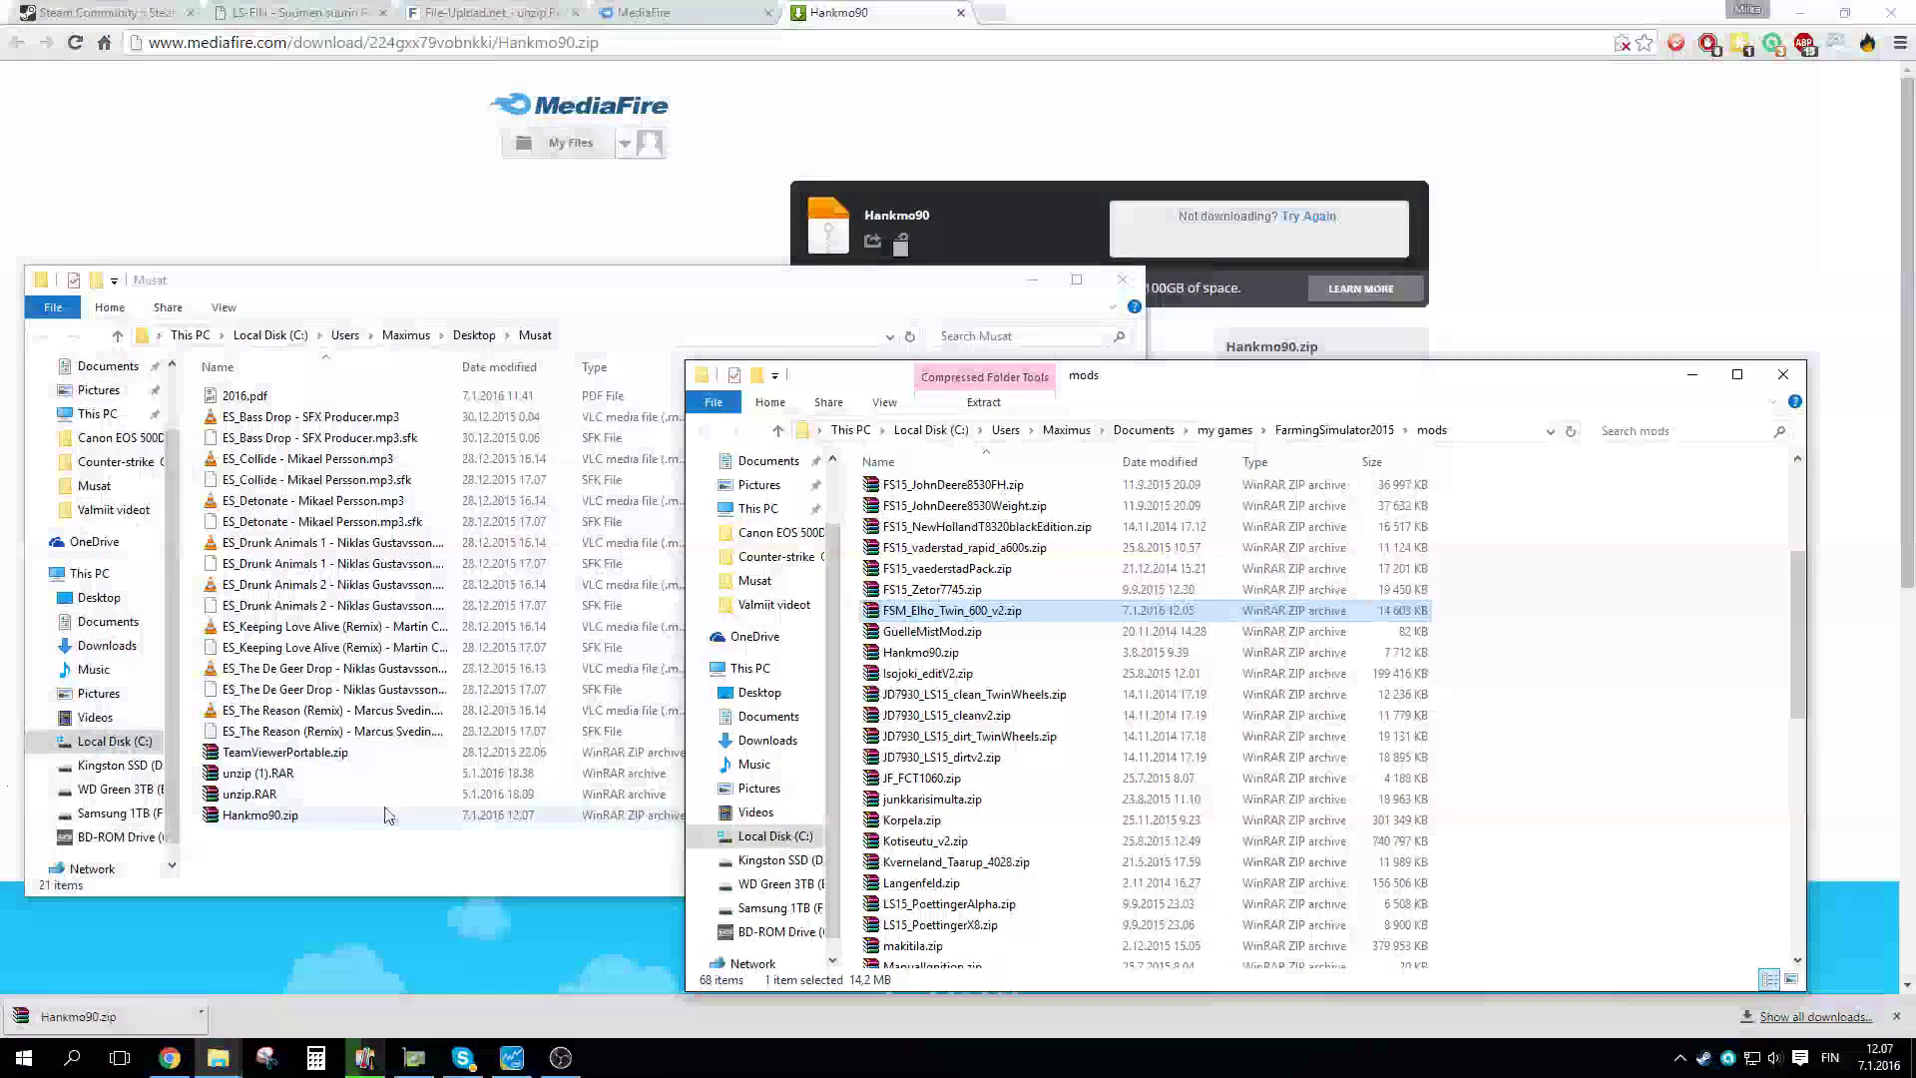
# Open Hankmo90.zip in WinRAR, check that modDesc.xml and the other mod files sit at the archive's root, and close it.
pyautogui.click(279, 833)
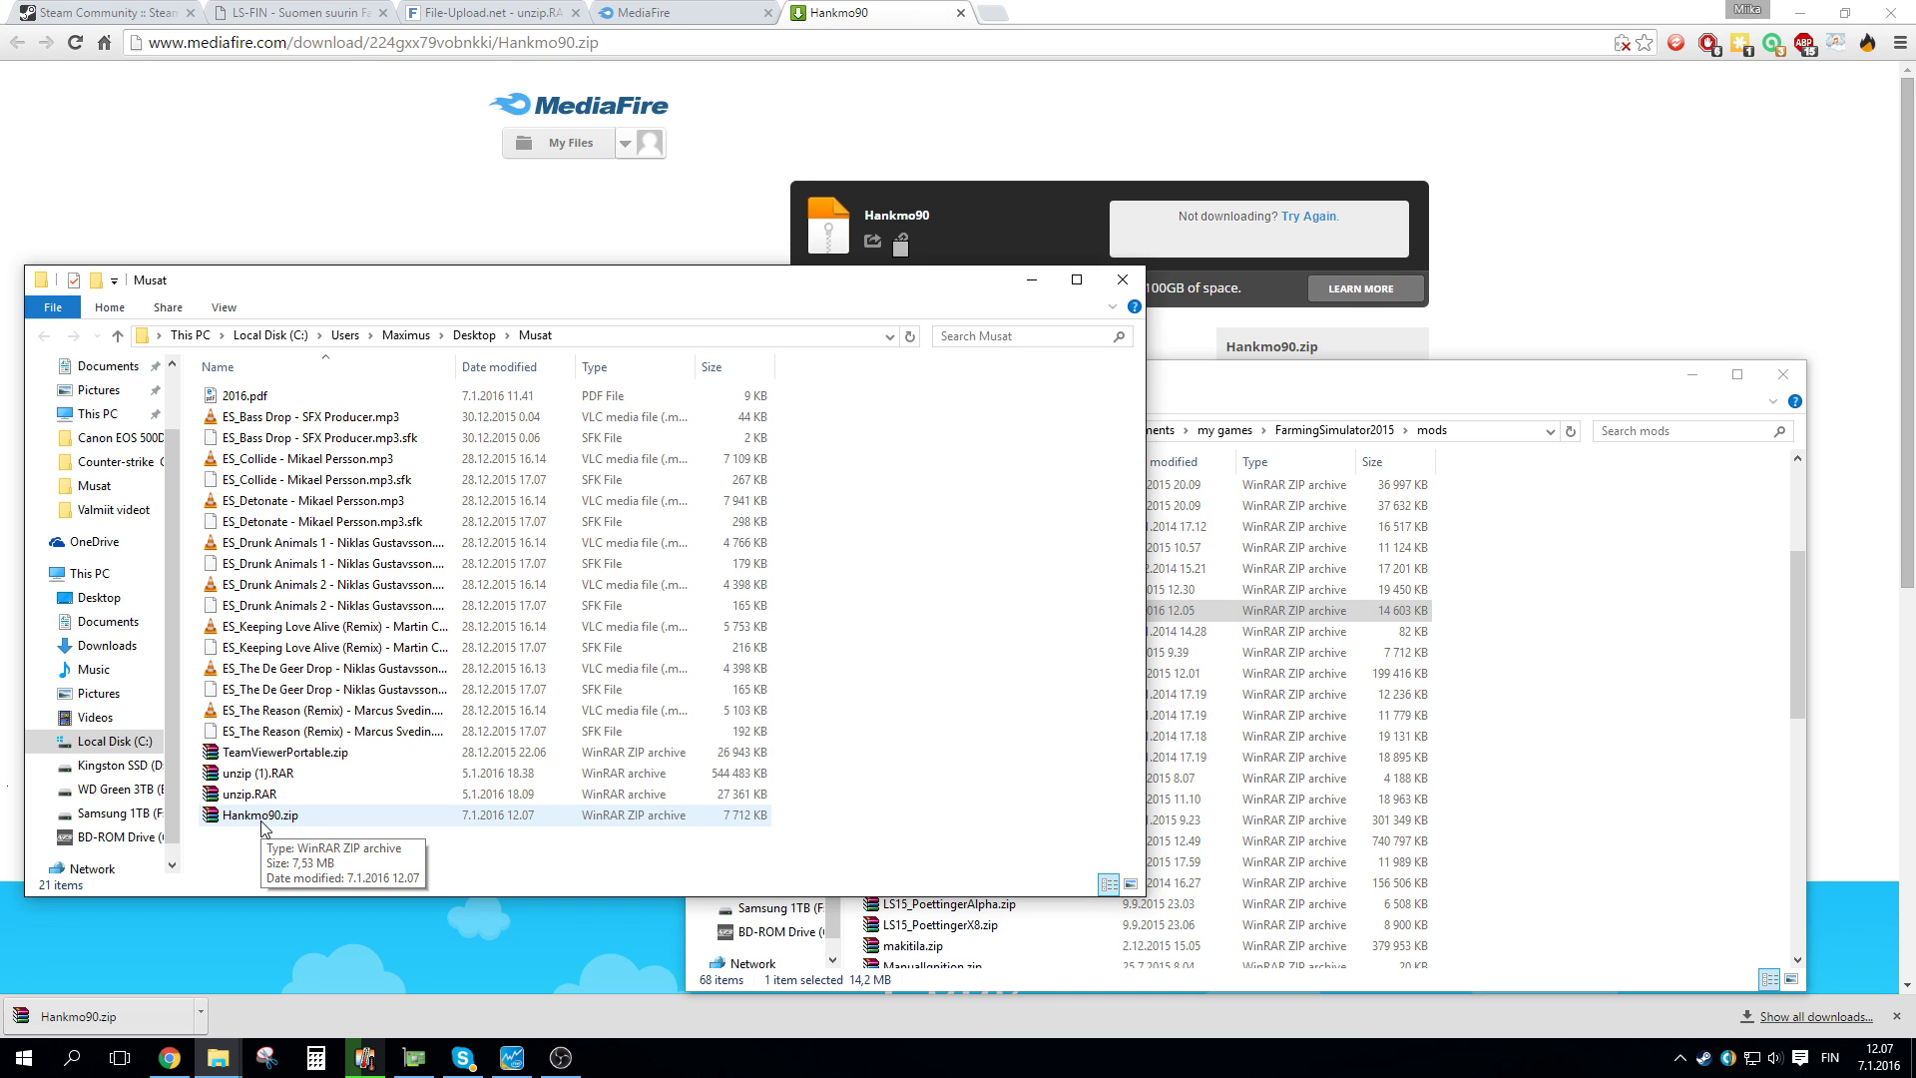
pyautogui.doubleClick(260, 815)
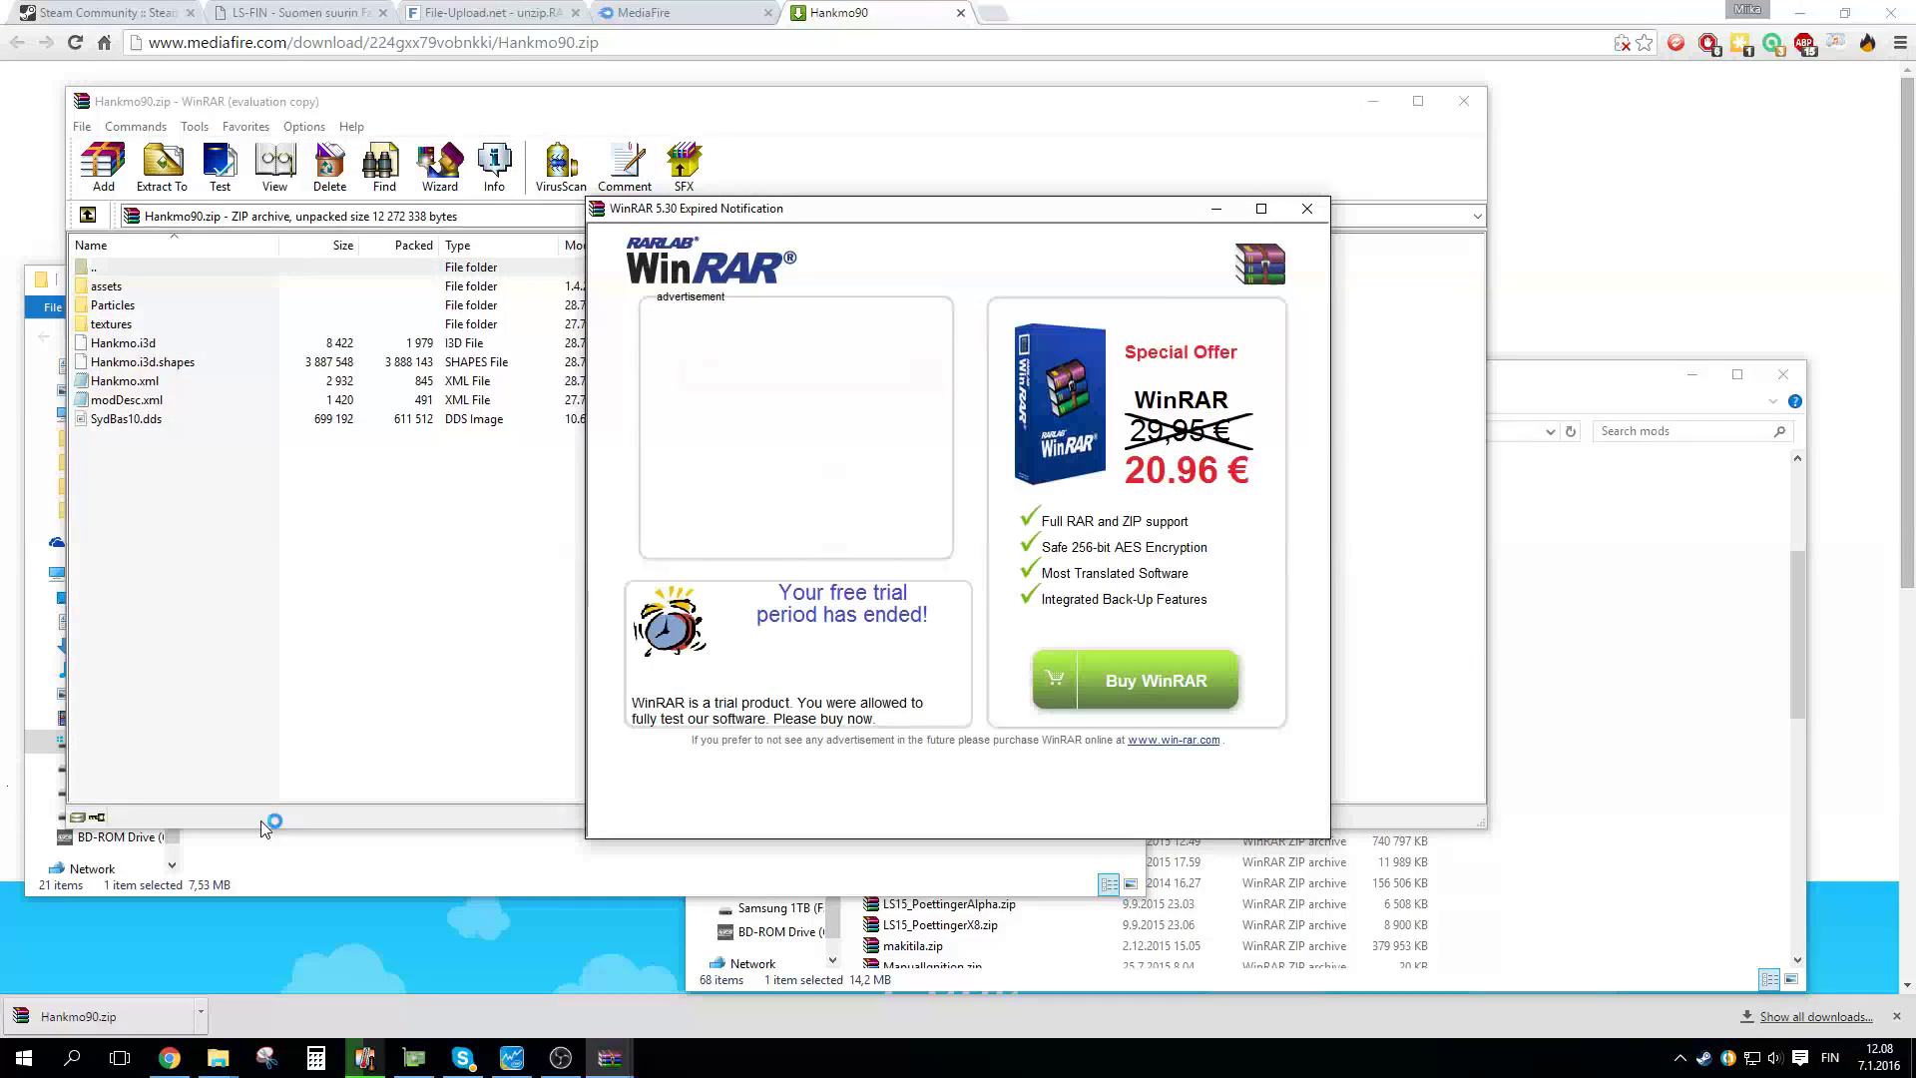
pyautogui.click(1306, 208)
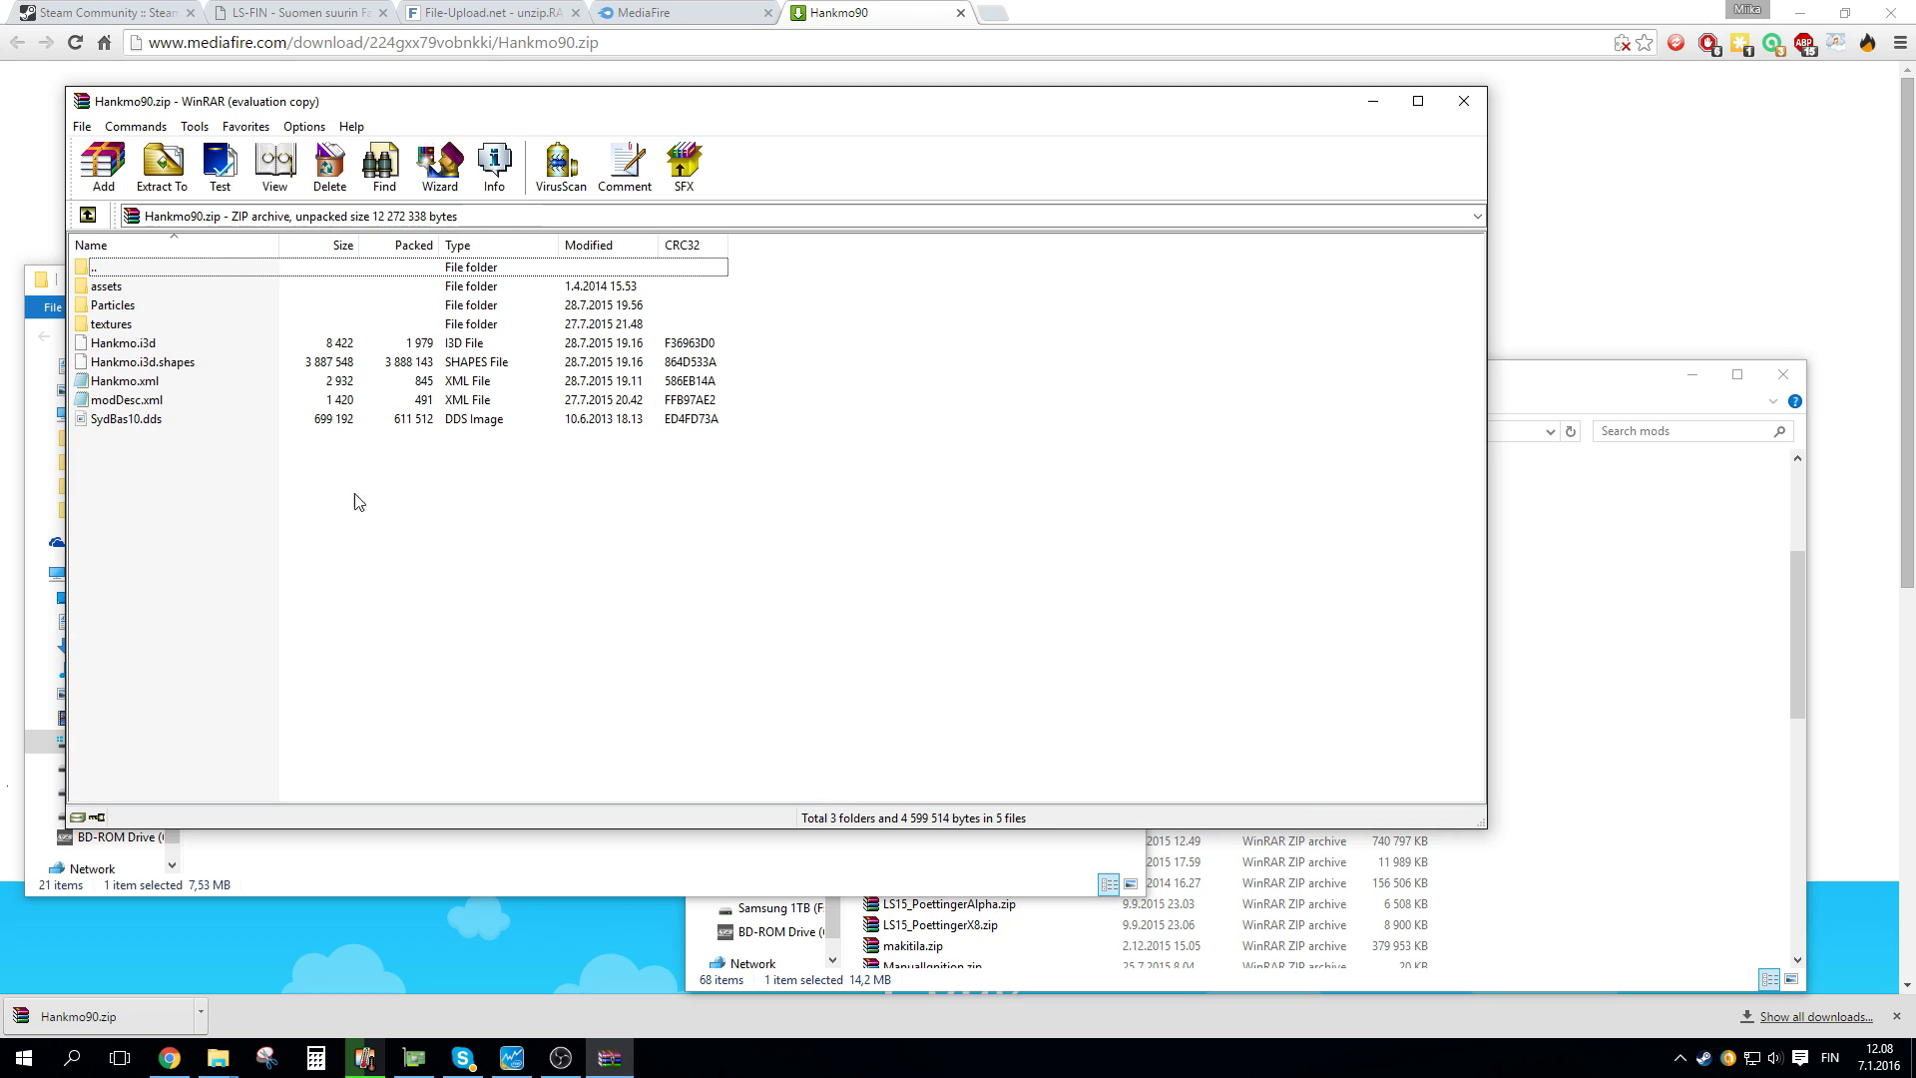
pyautogui.moveTo(127, 471); pyautogui.dragTo(108, 286)
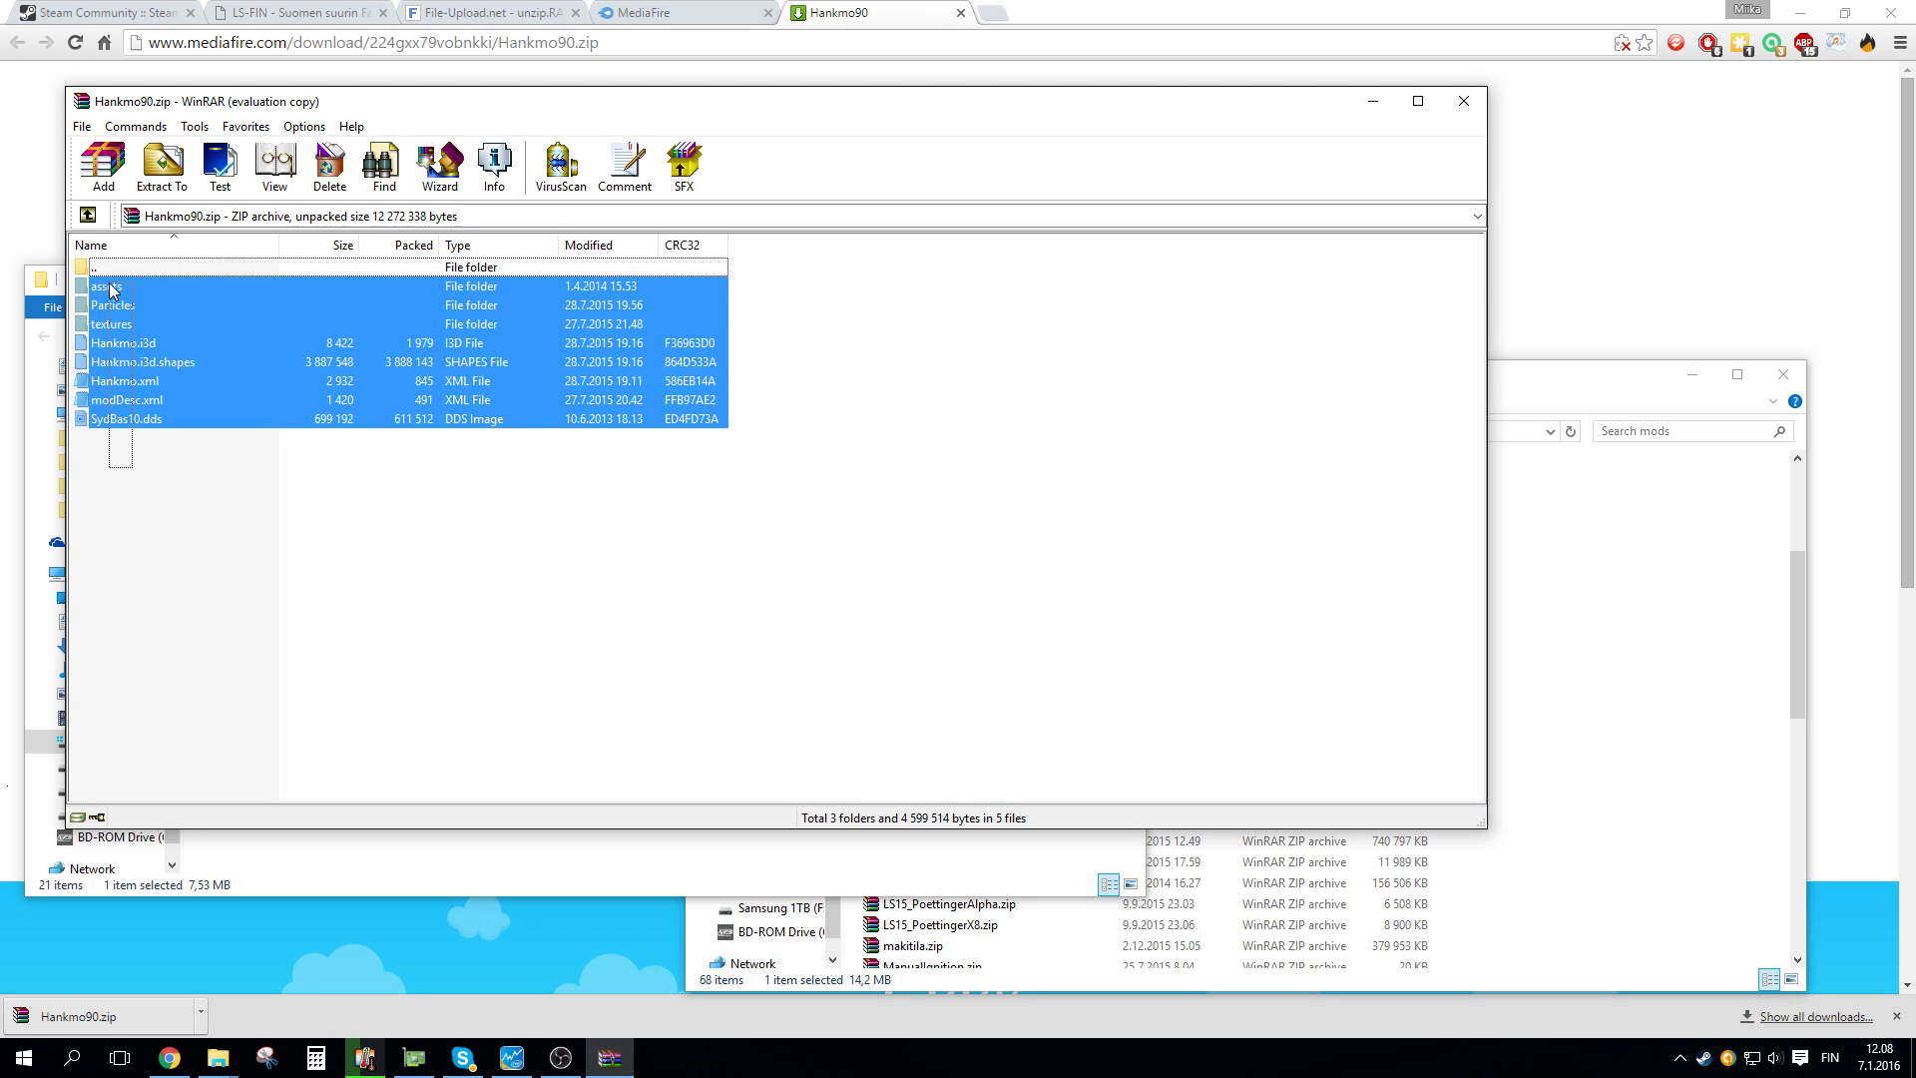
pyautogui.click(278, 522)
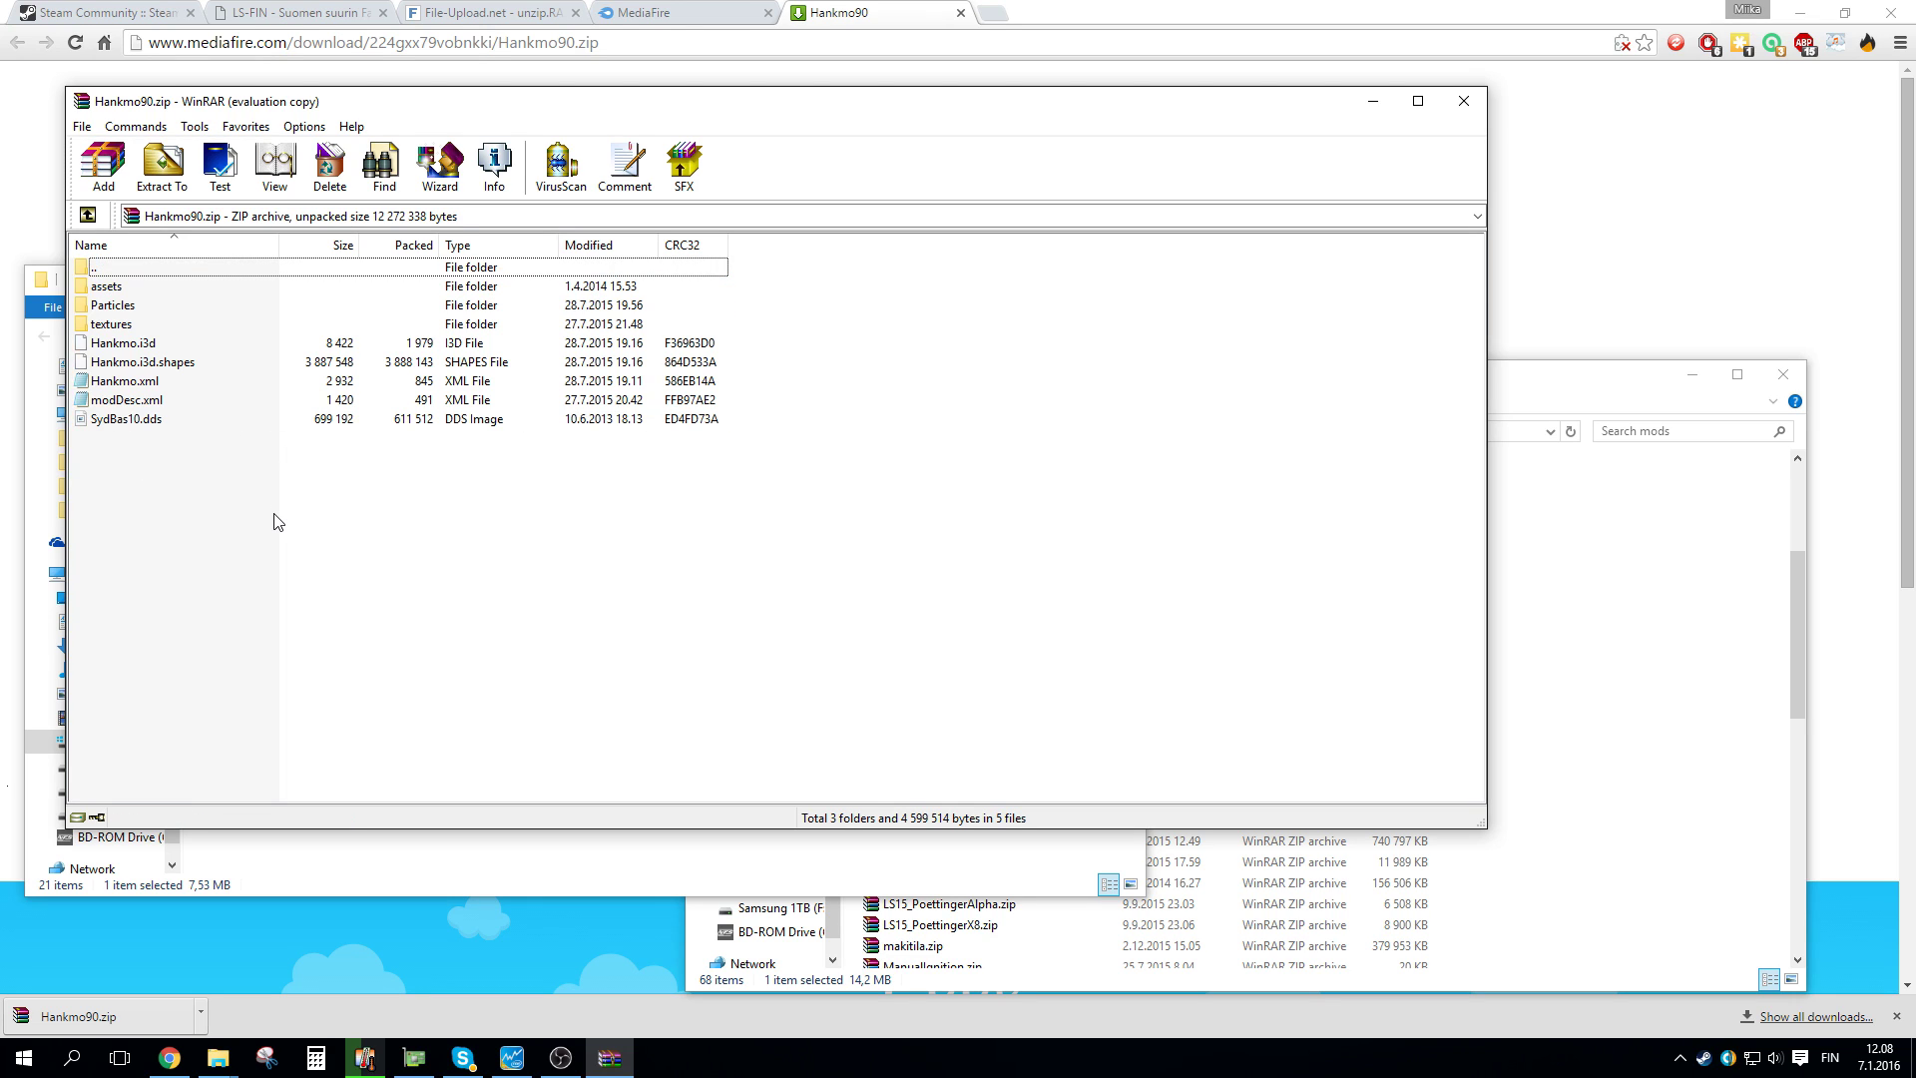
pyautogui.click(118, 403)
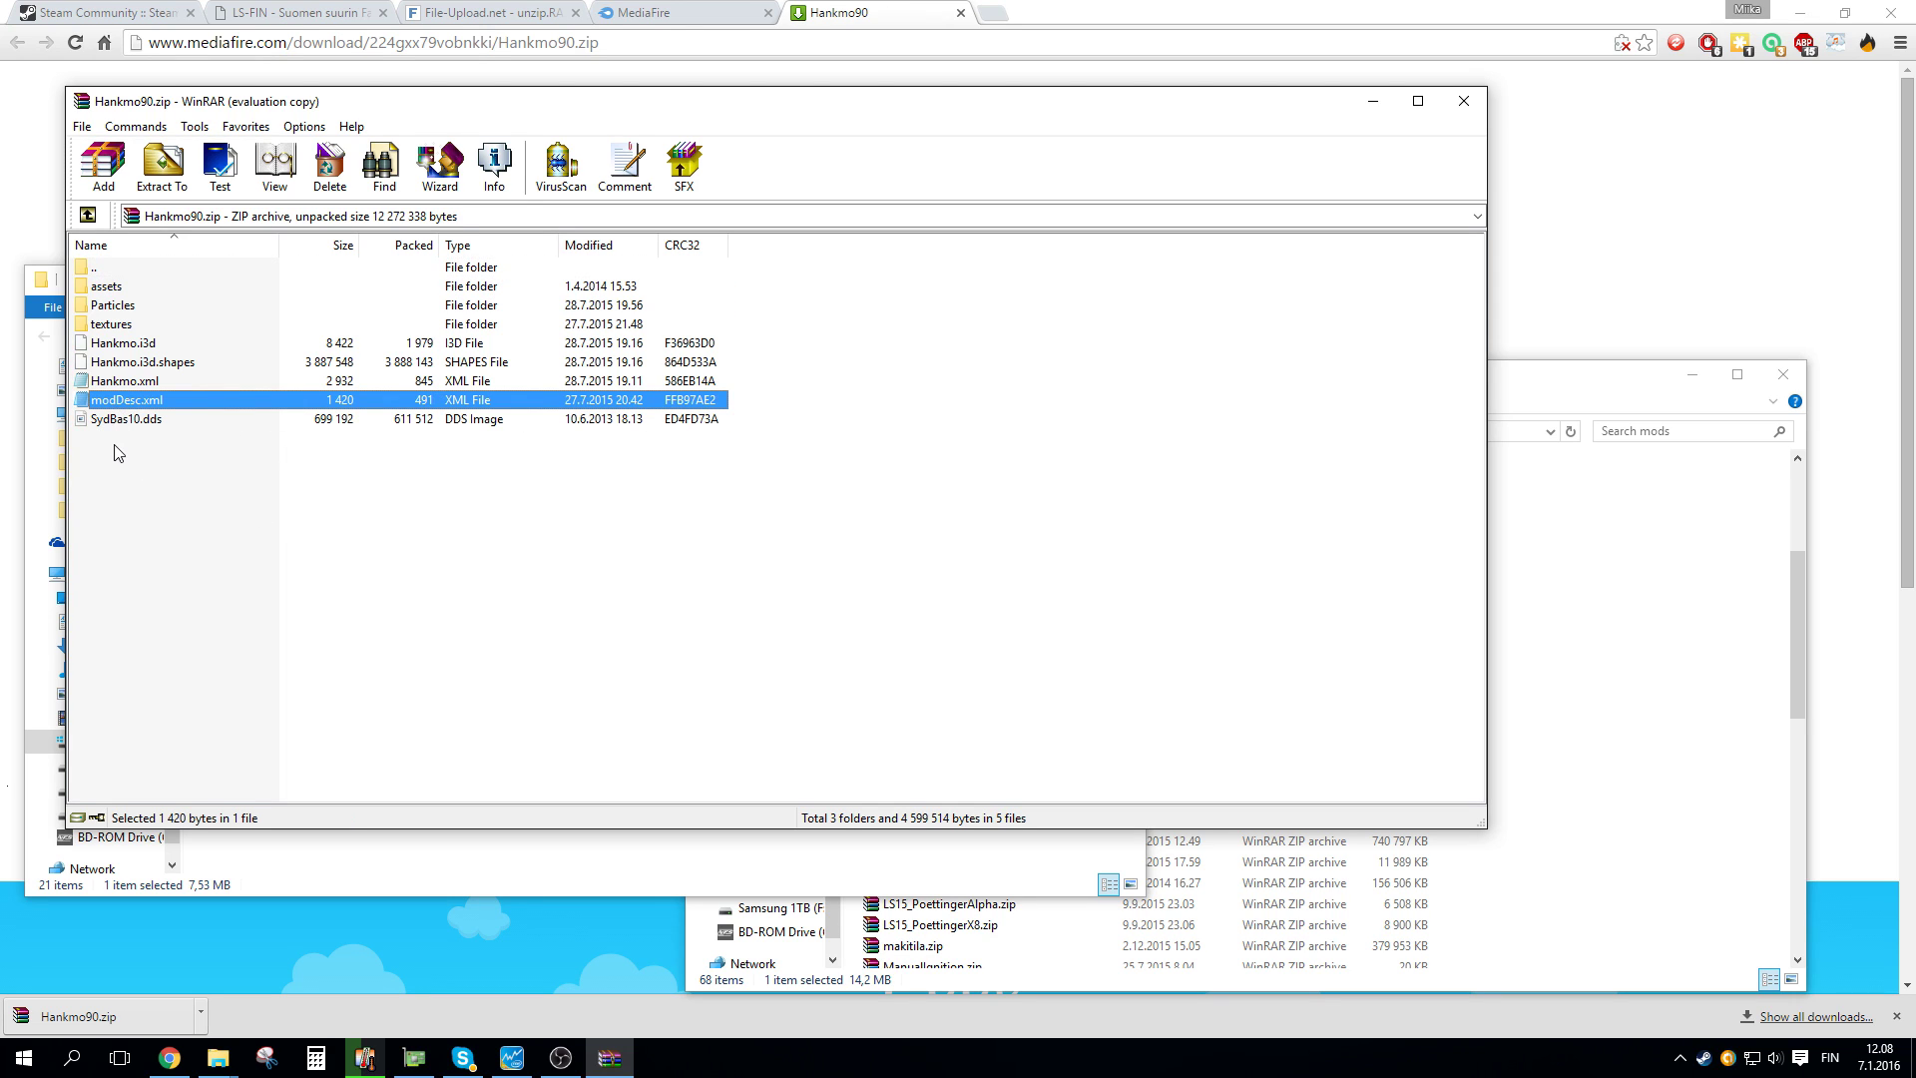
pyautogui.moveTo(117, 452); pyautogui.dragTo(120, 261)
pyautogui.click(141, 509)
pyautogui.click(126, 405)
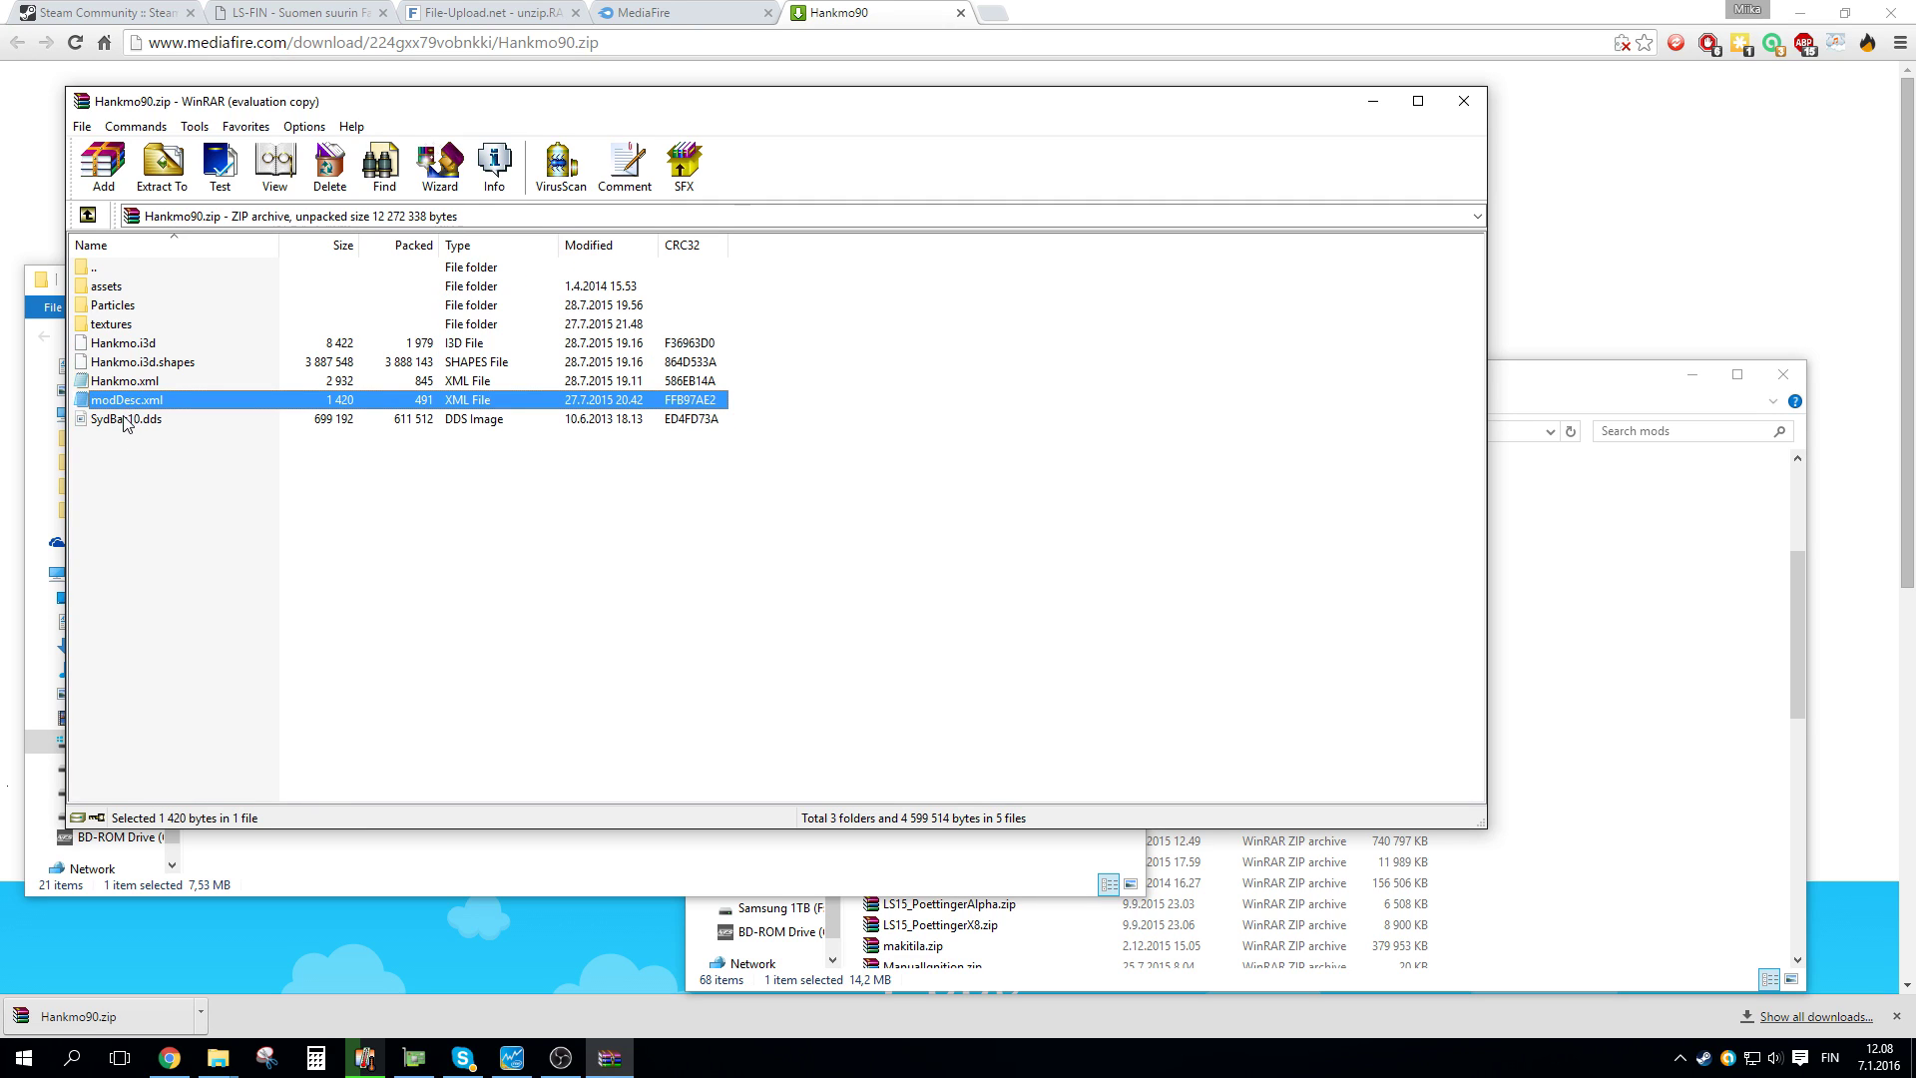
pyautogui.click(128, 469)
pyautogui.click(1463, 101)
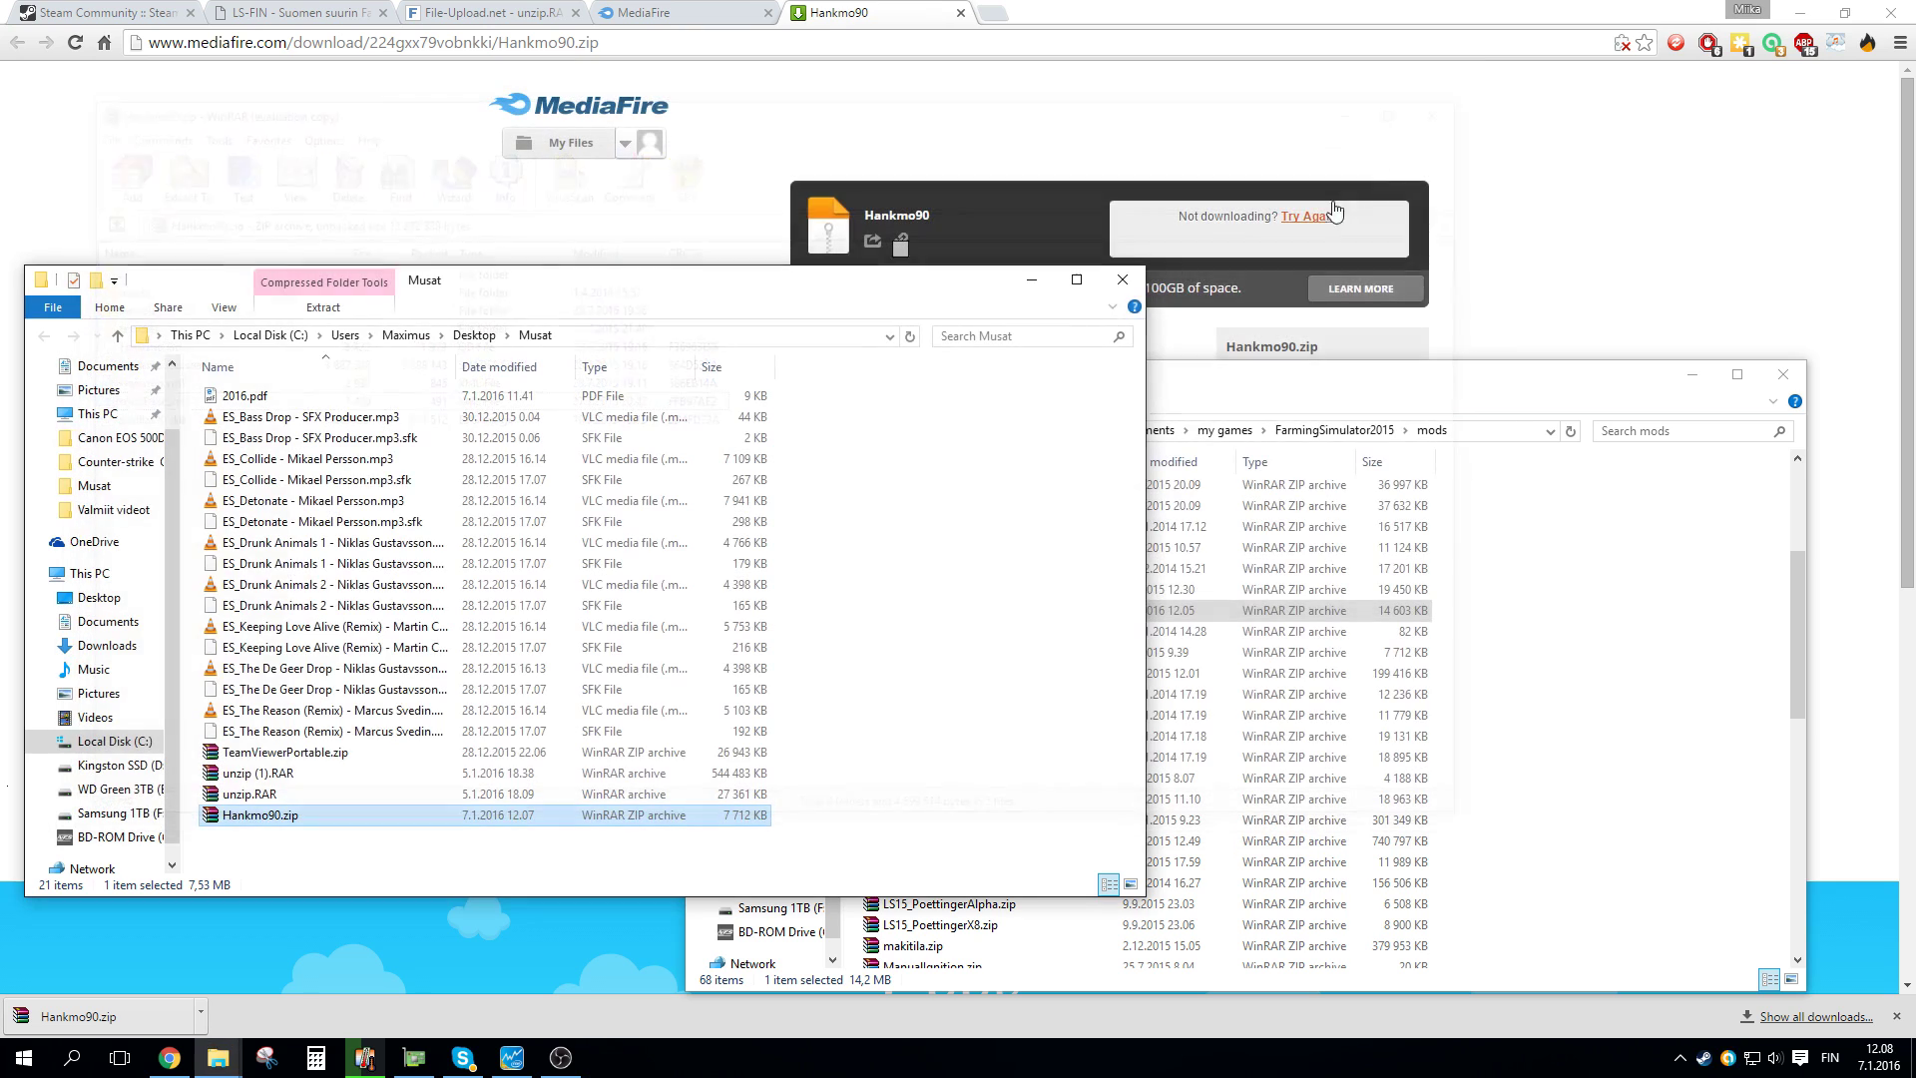
# Move Hankmo90.zip from the Musat folder into the mods folder, replacing the existing file, and close the Musat window.
pyautogui.moveTo(299, 821); pyautogui.dragTo(1580, 827)
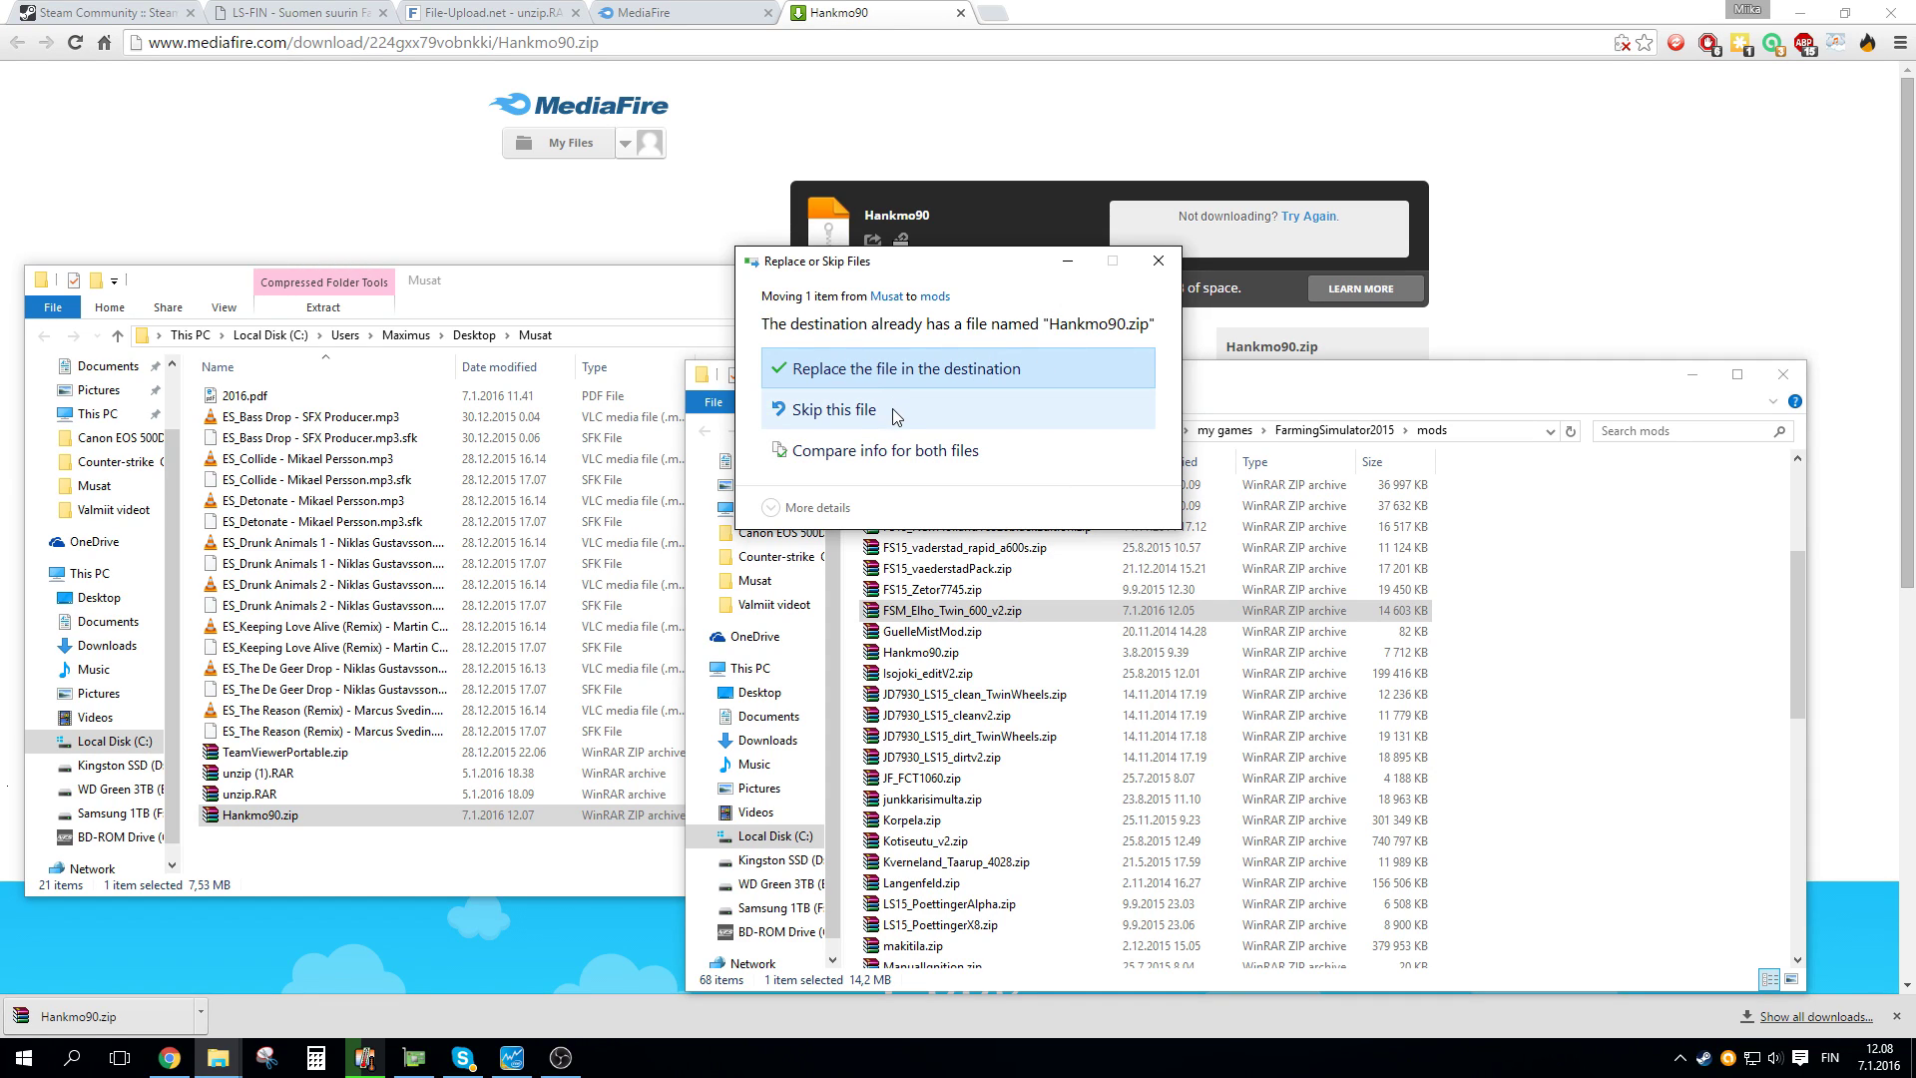
pyautogui.click(878, 368)
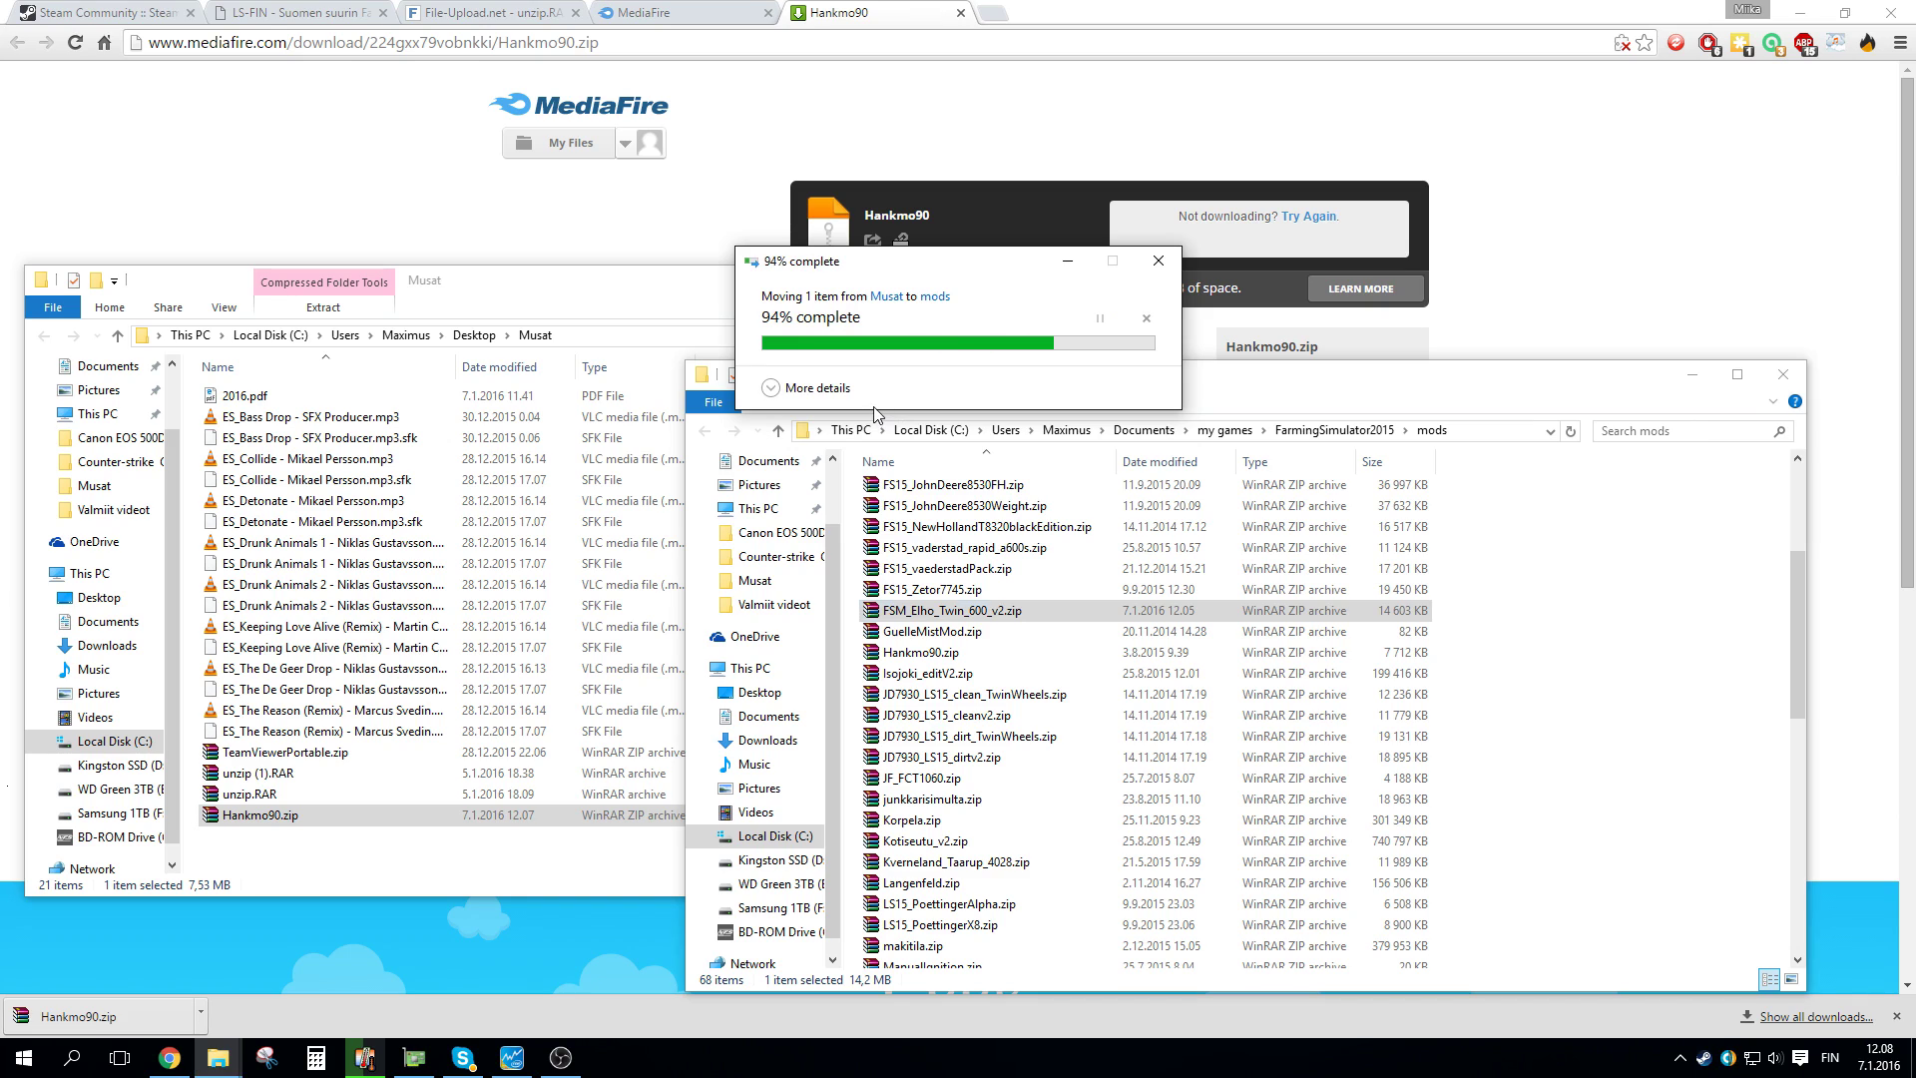
pyautogui.click(1128, 291)
pyautogui.click(1622, 511)
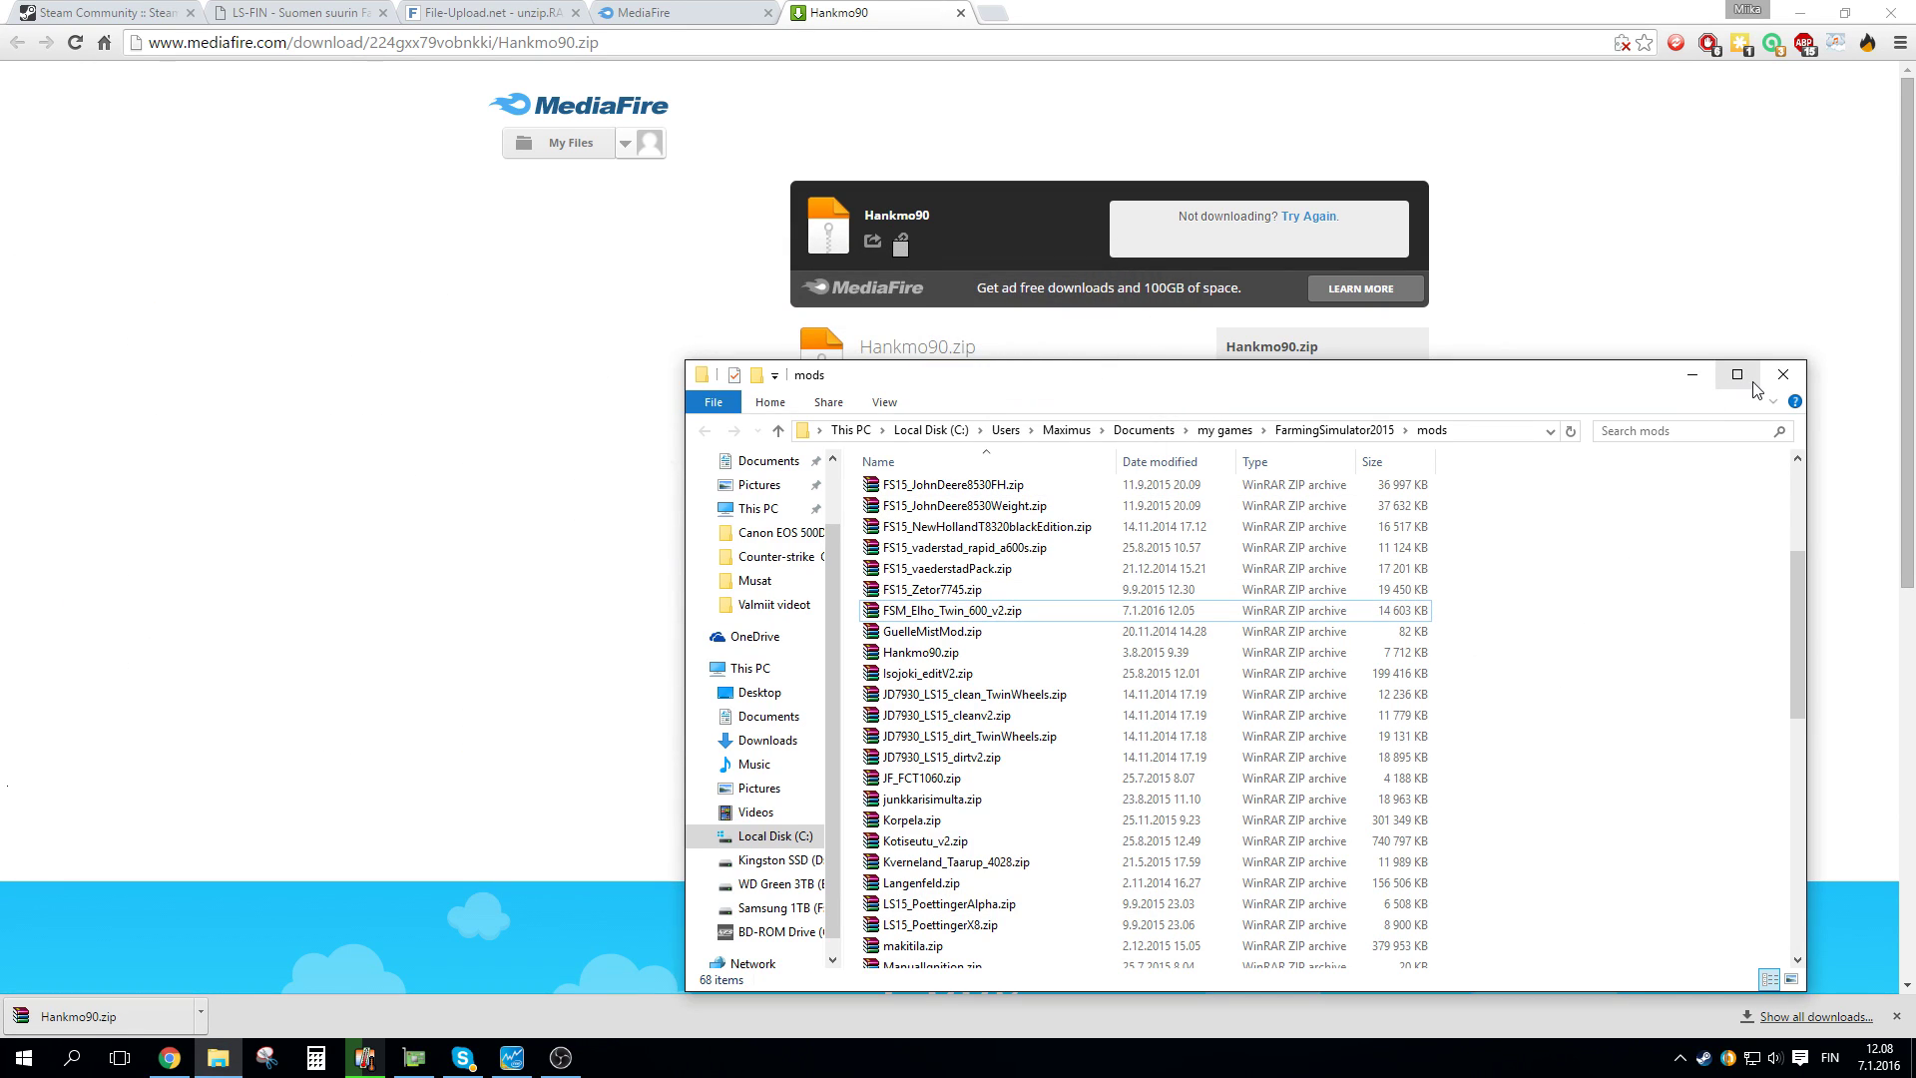
# Close the mods folder window and the Hankmo90 download tab, and minimize the browser to show the desktop.
pyautogui.click(1783, 375)
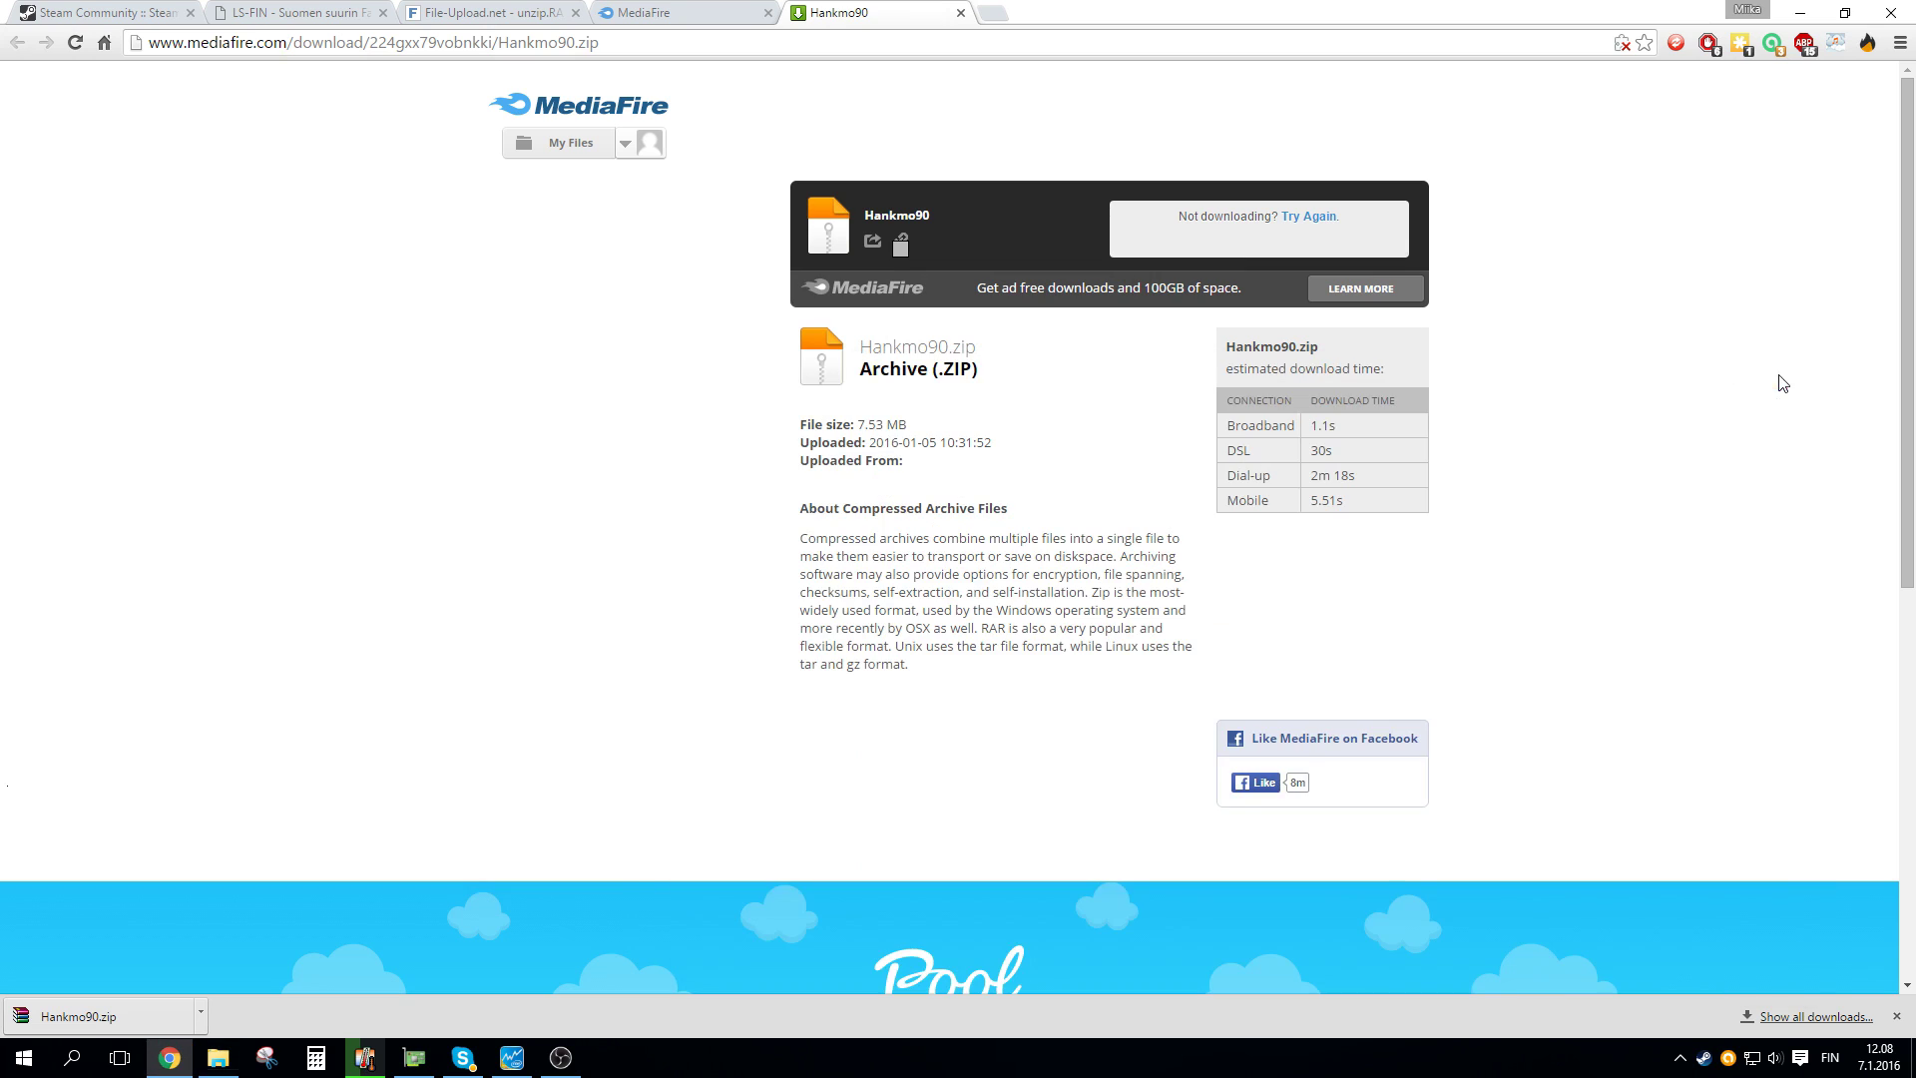
pyautogui.click(961, 13)
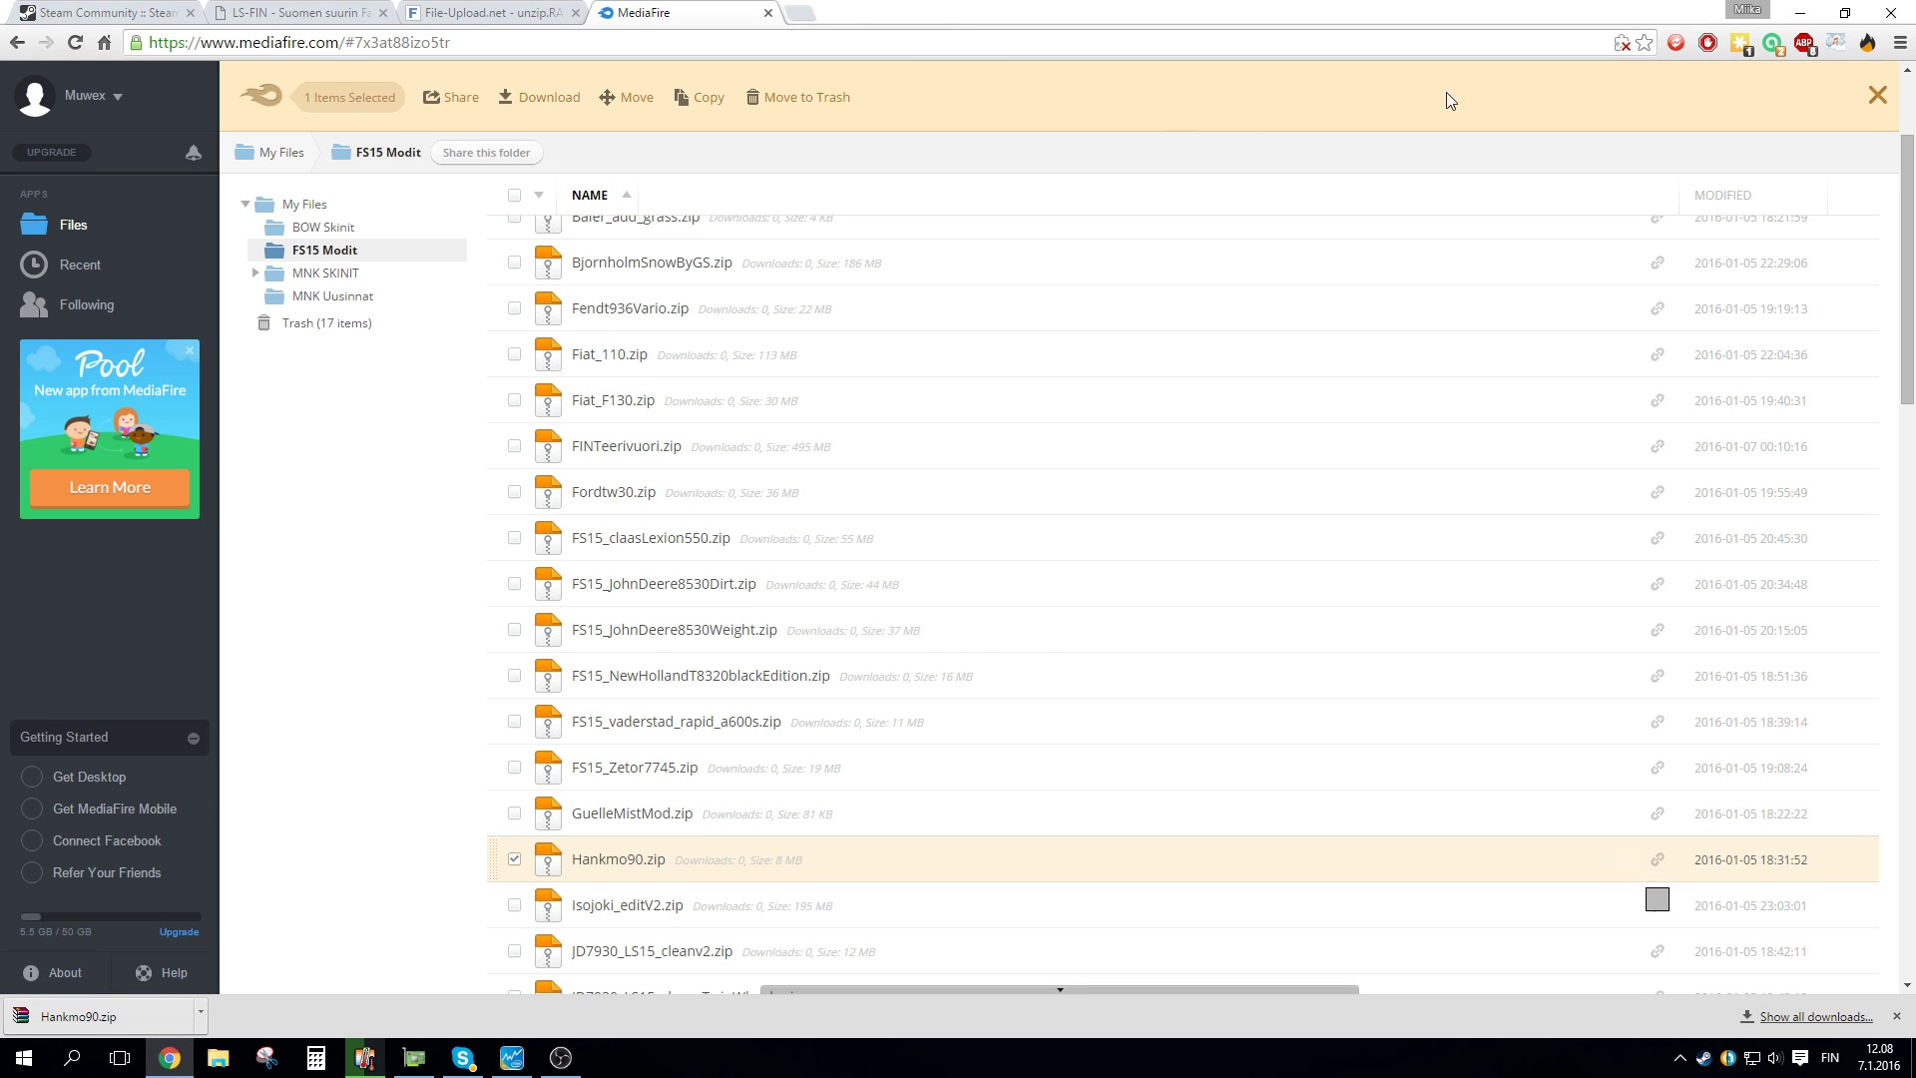
pyautogui.click(1800, 13)
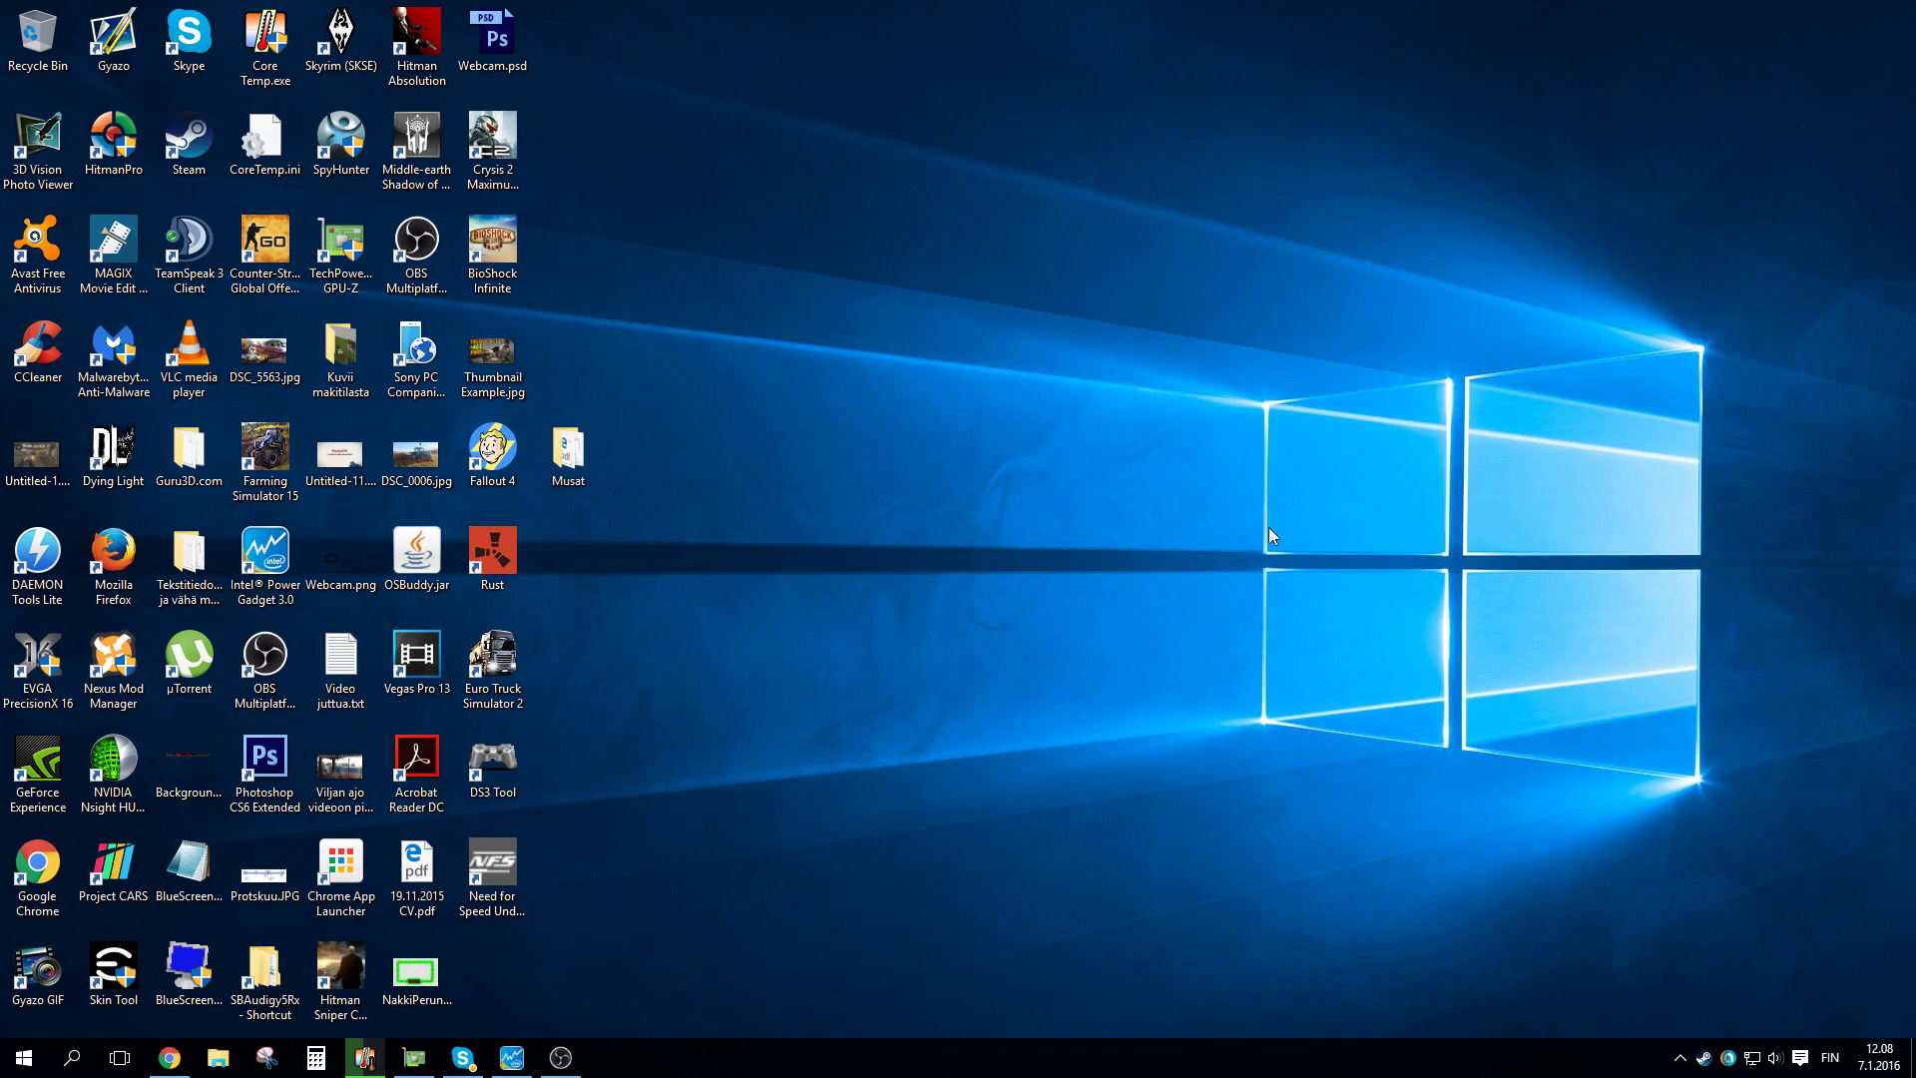